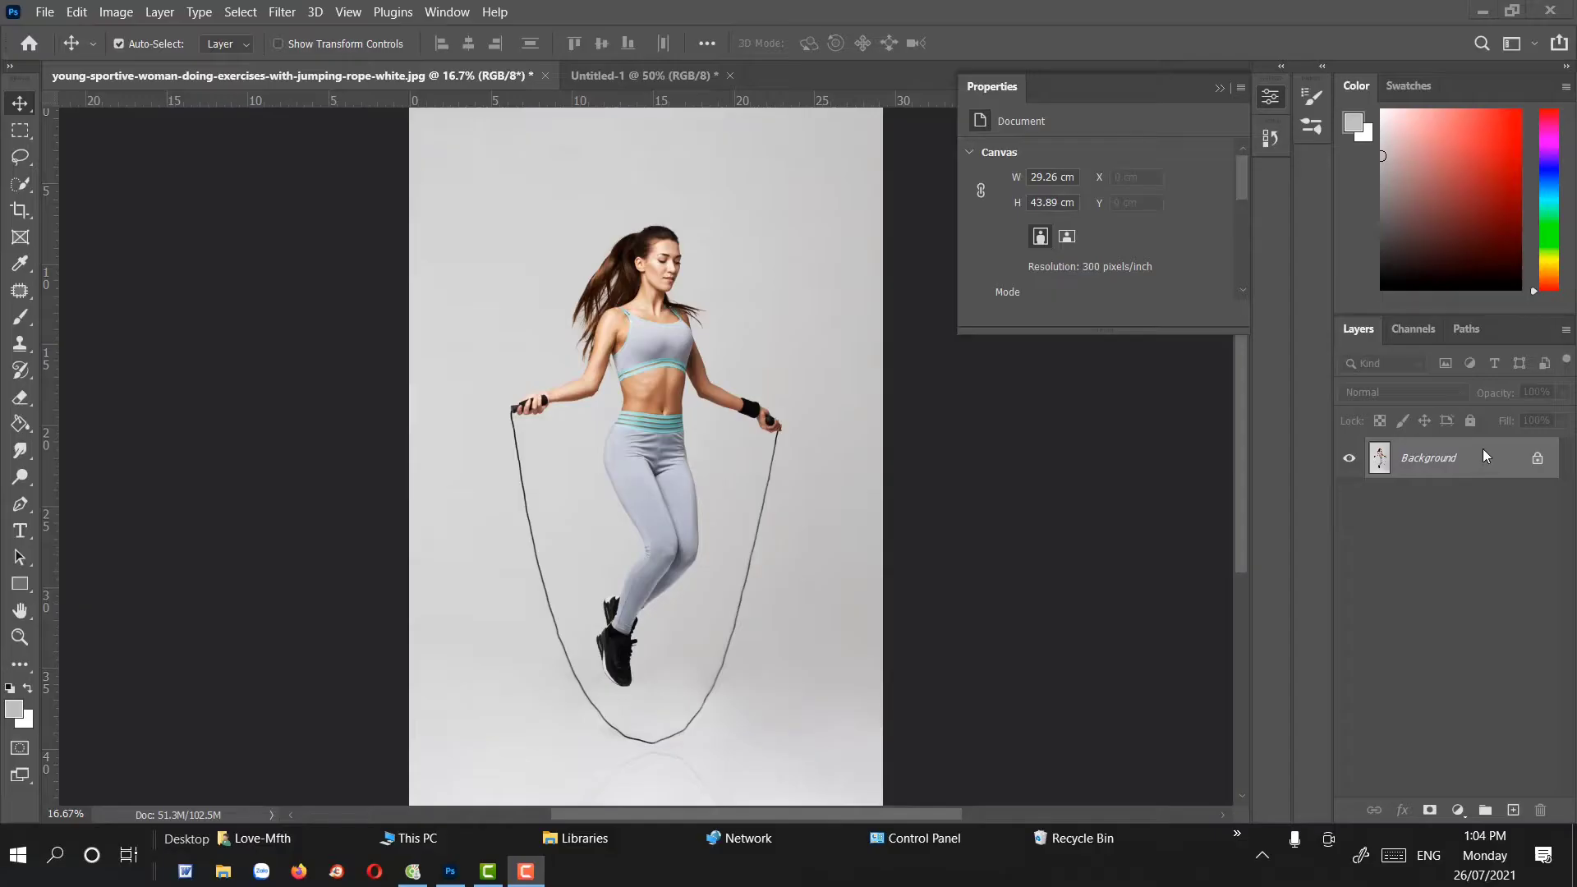
# Duplicate the photo, run Remove Background on the copy, and hide the original Background layer
pyautogui.hotkey('ctrl', 'j')
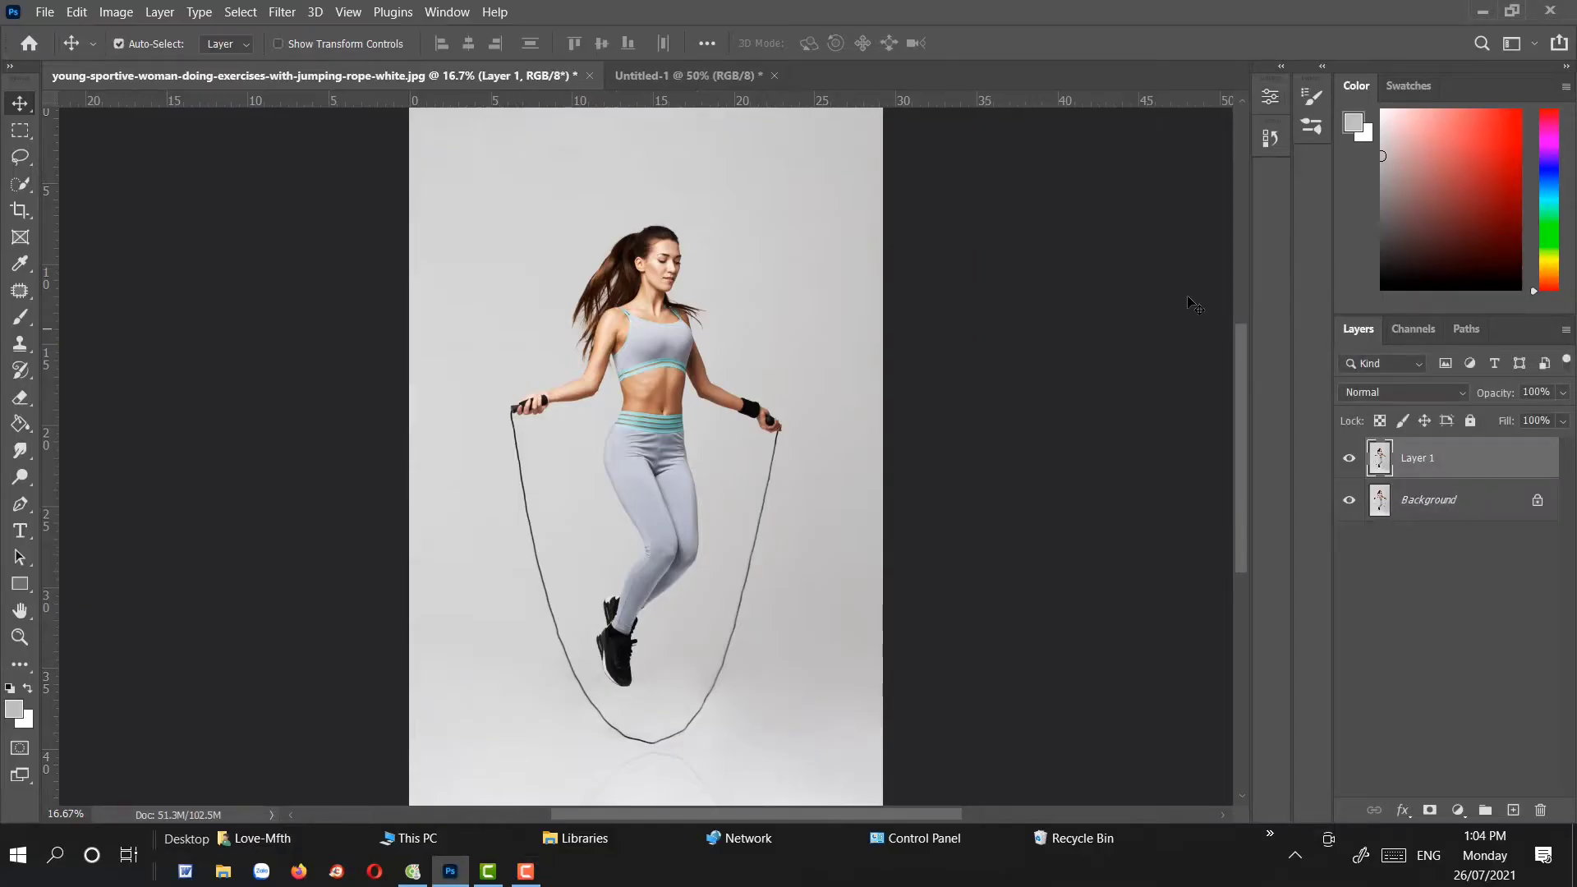
pyautogui.click(447, 11)
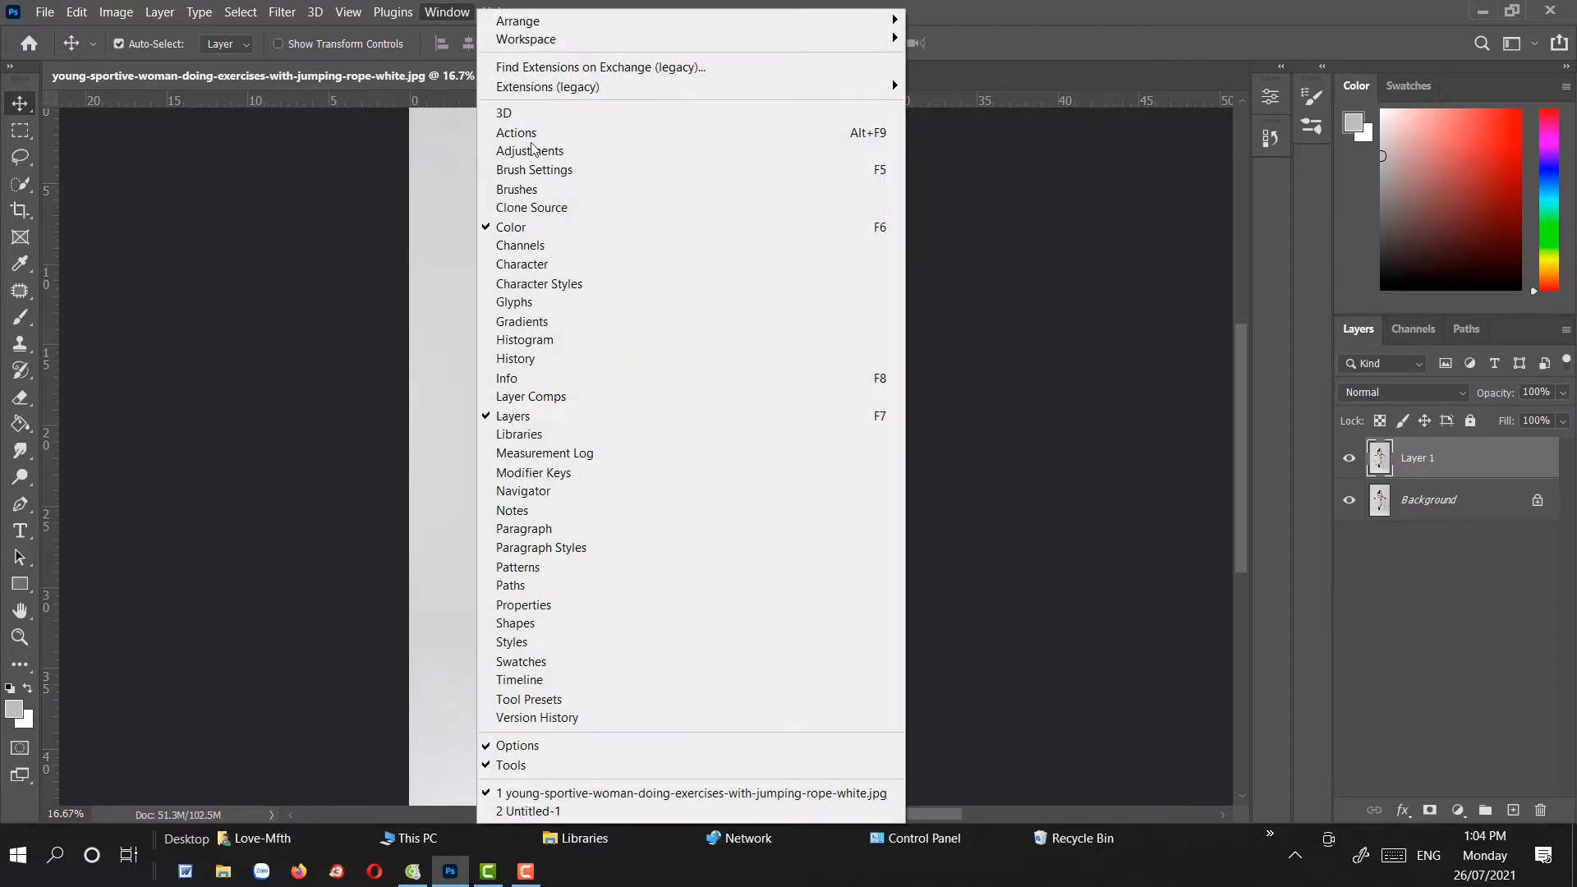
pyautogui.click(565, 606)
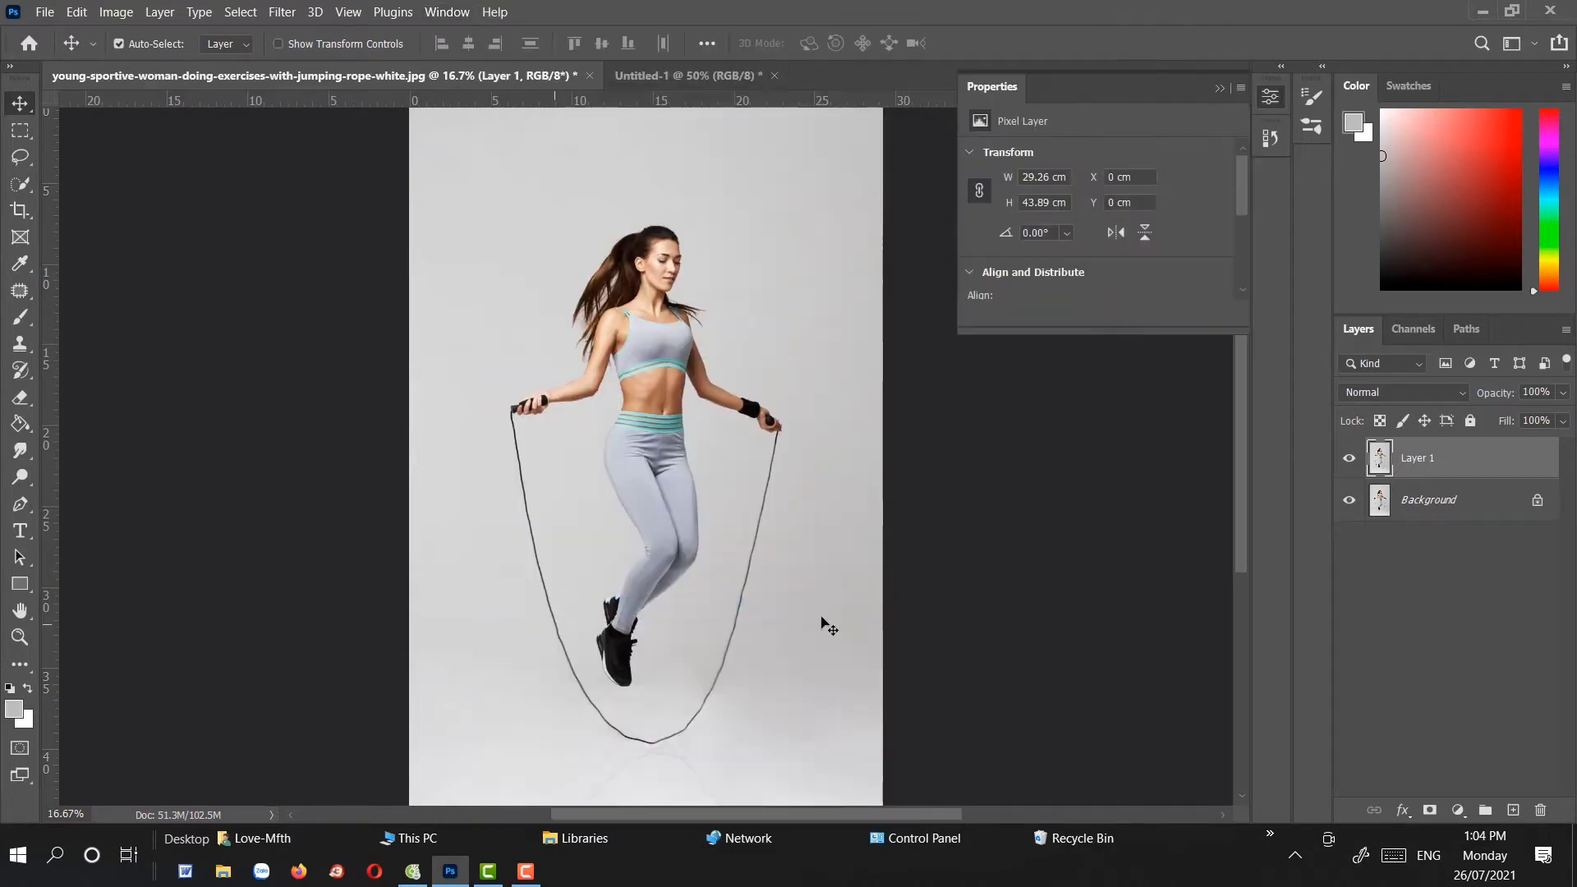
pyautogui.scroll(-2, 1154, 255)
pyautogui.scroll(-2, 1140, 251)
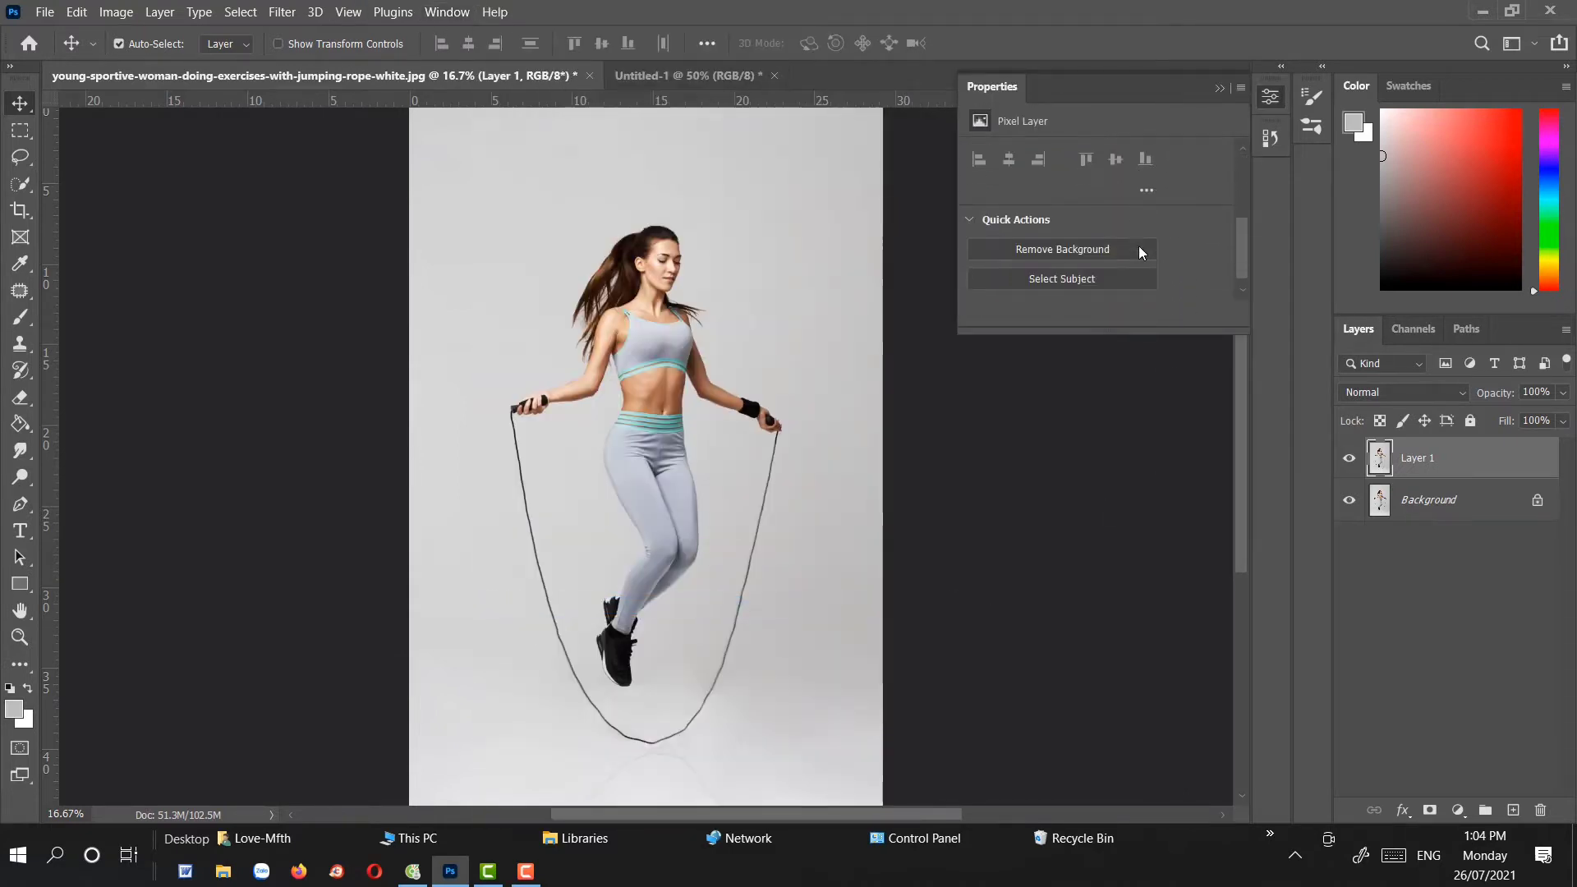
pyautogui.click(1063, 236)
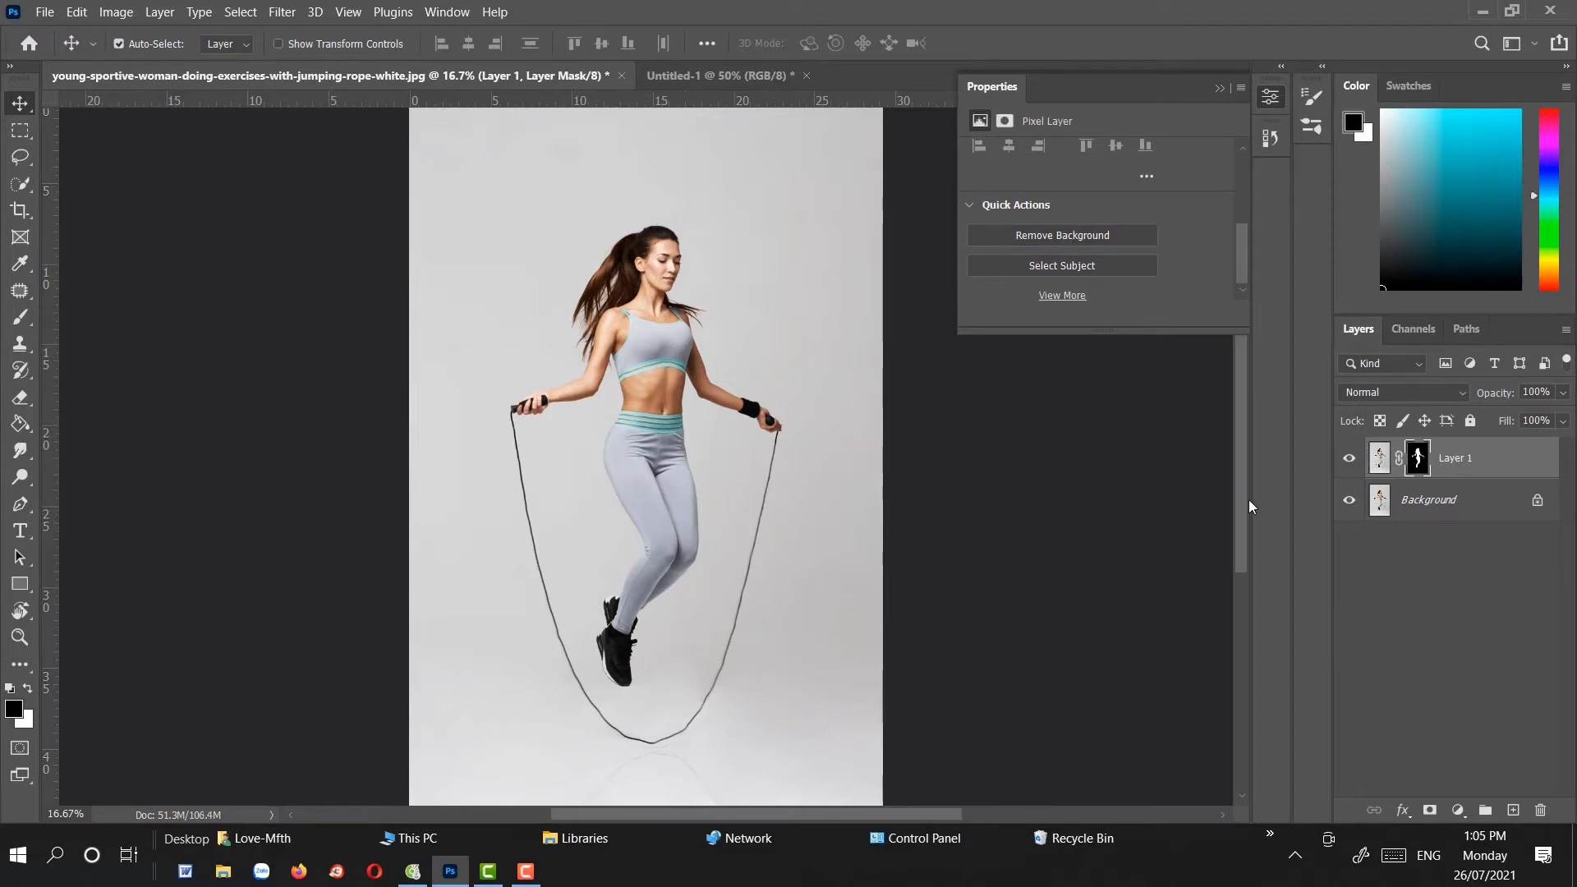
pyautogui.click(1350, 500)
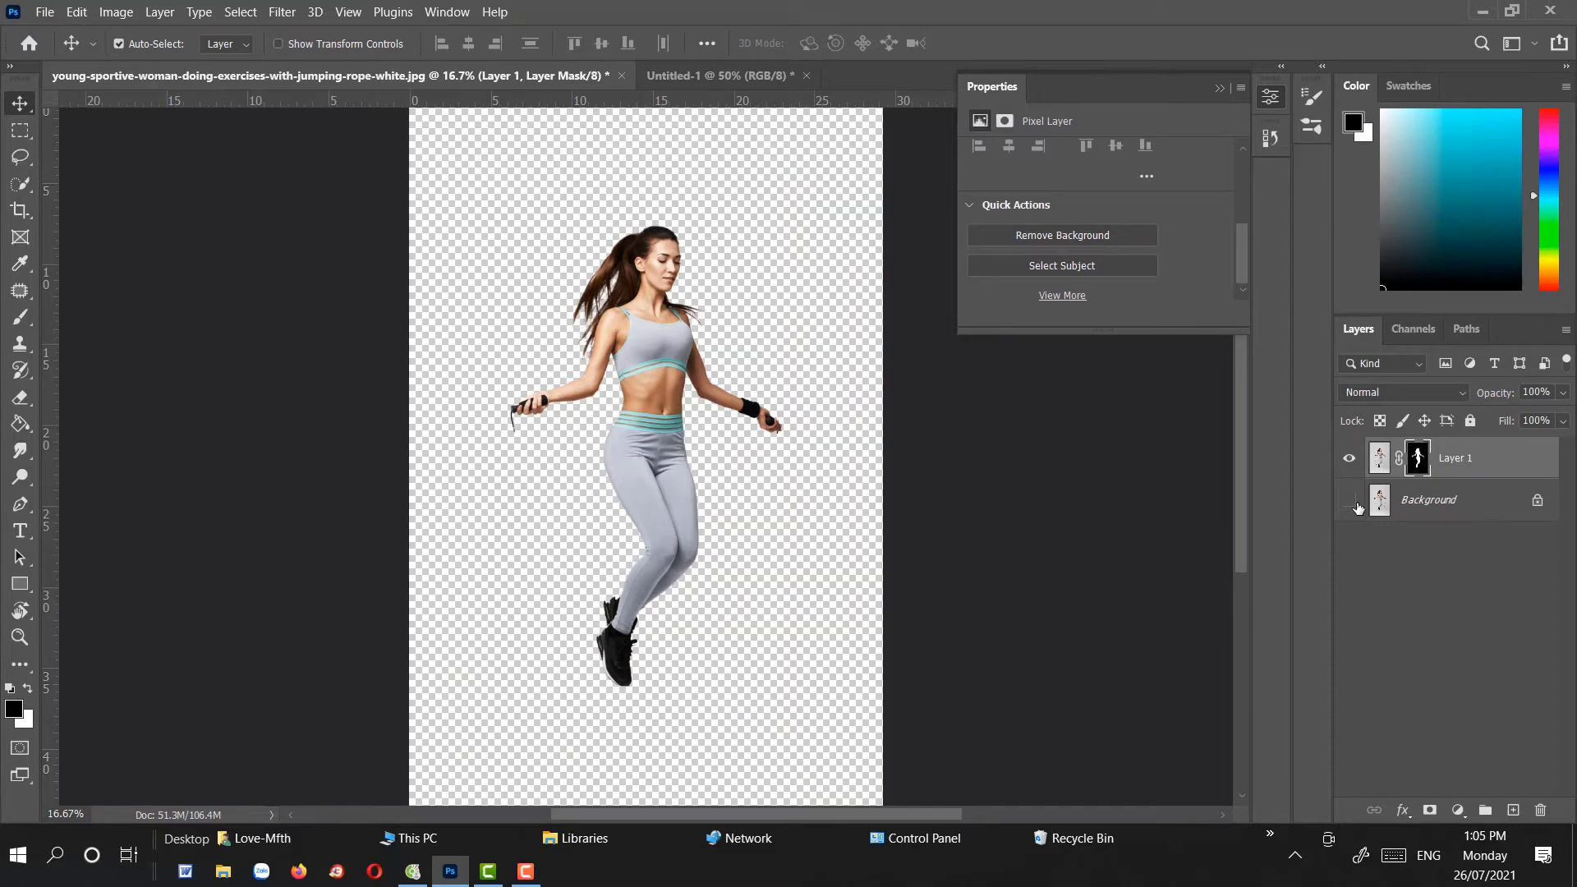
# Drag the cut-out Layer 1 into Untitled-1, above its white Background layer
pyautogui.rightClick(1444, 462)
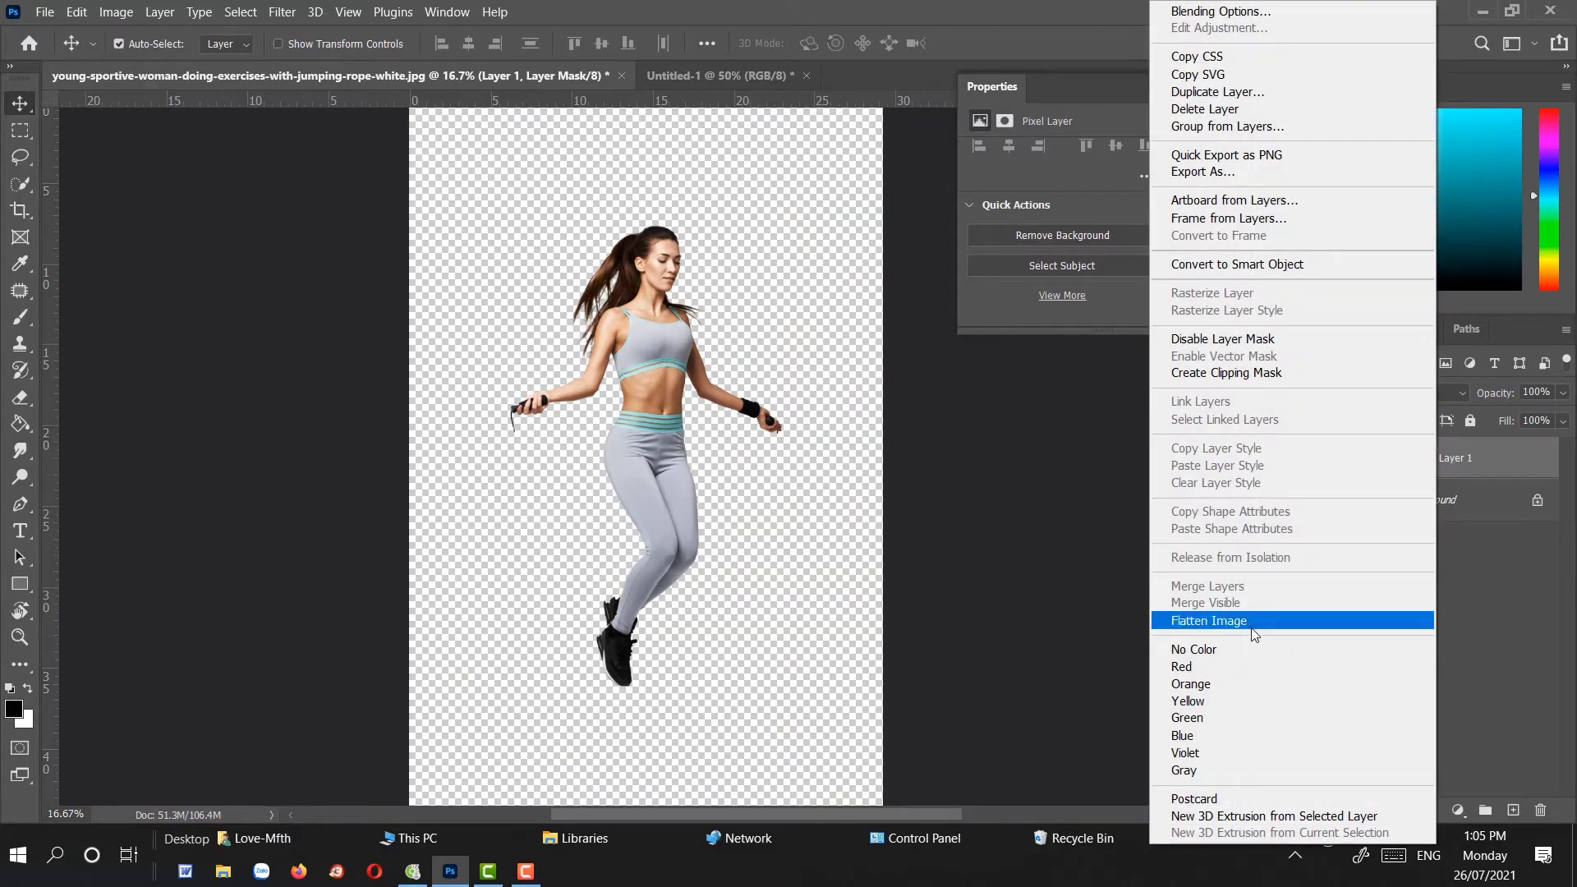
pyautogui.click(1468, 462)
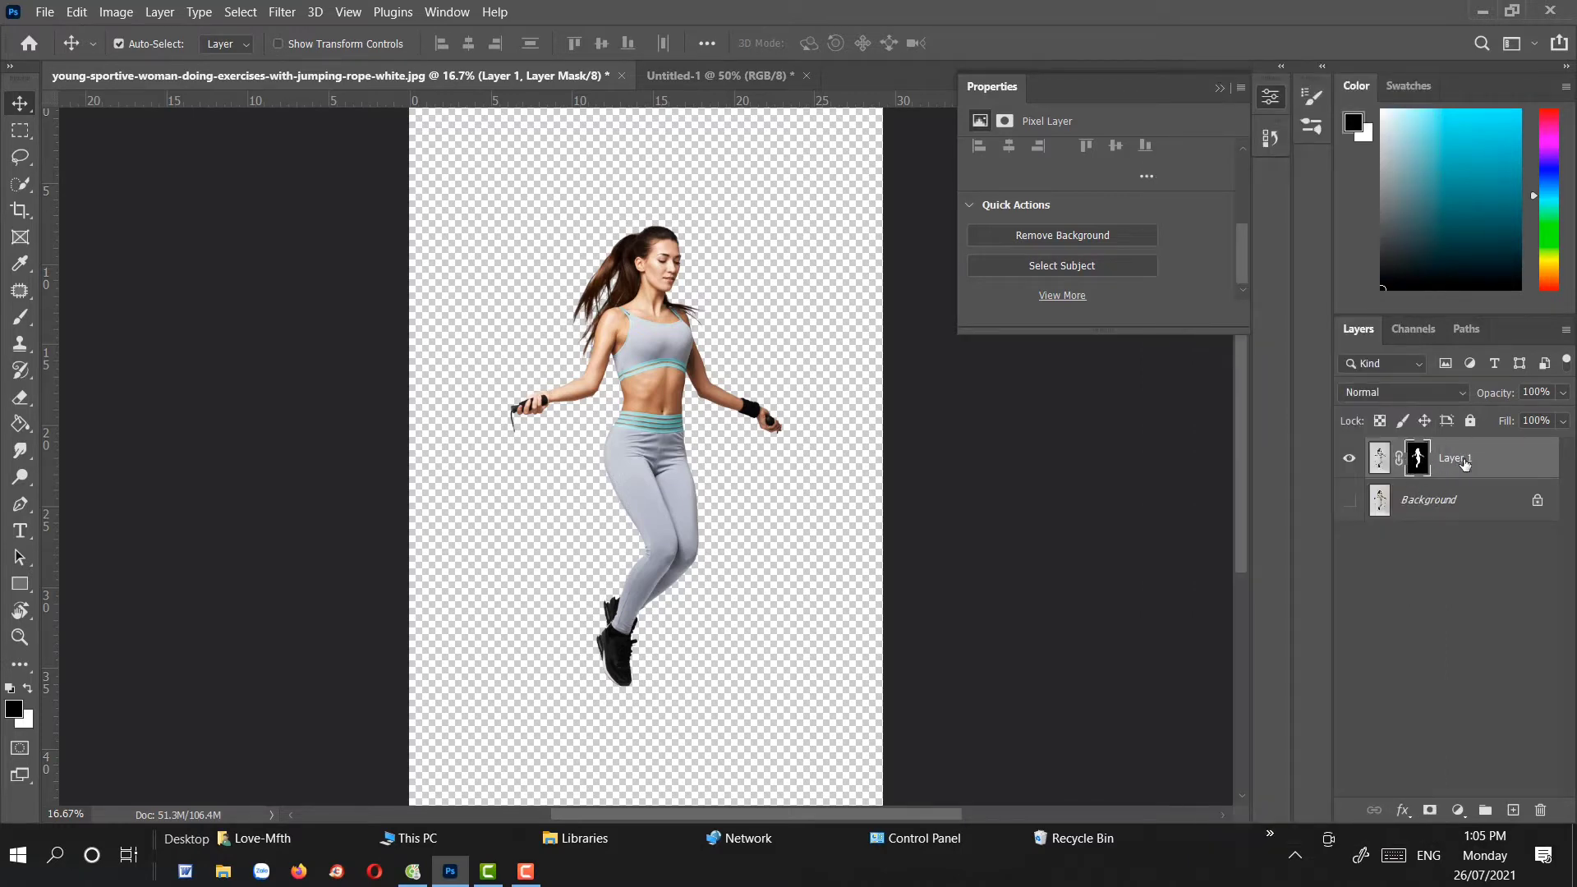
pyautogui.moveTo(1464, 464)
pyautogui.mouseDown()
pyautogui.moveTo(1345, 452)
pyautogui.moveTo(732, 79)
pyautogui.mouseUp()
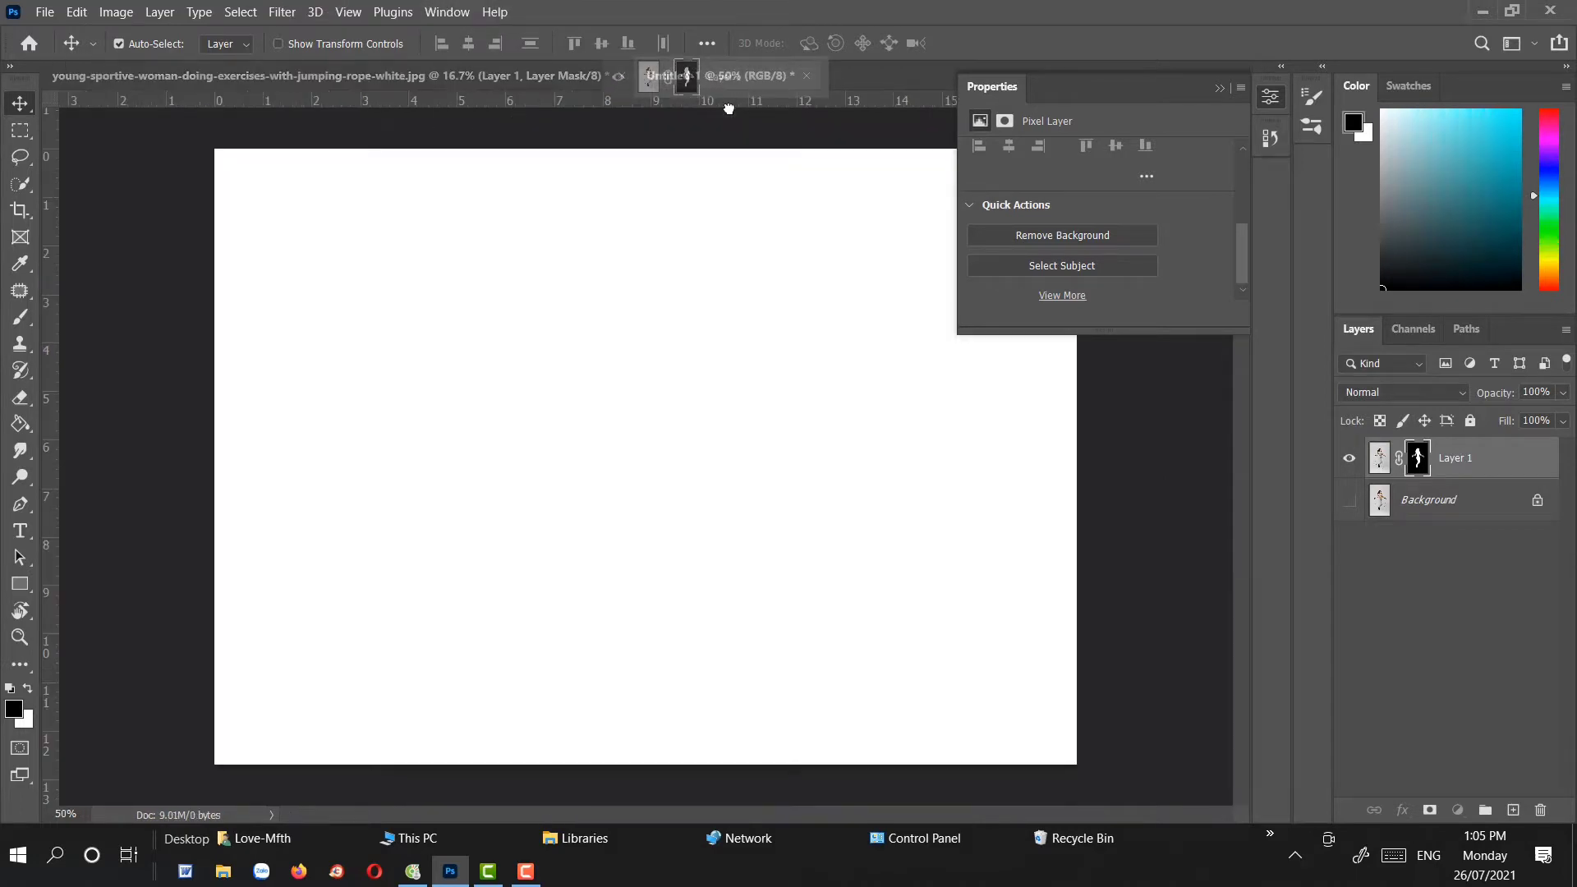
pyautogui.moveTo(732, 78); pyautogui.dragTo(669, 475)
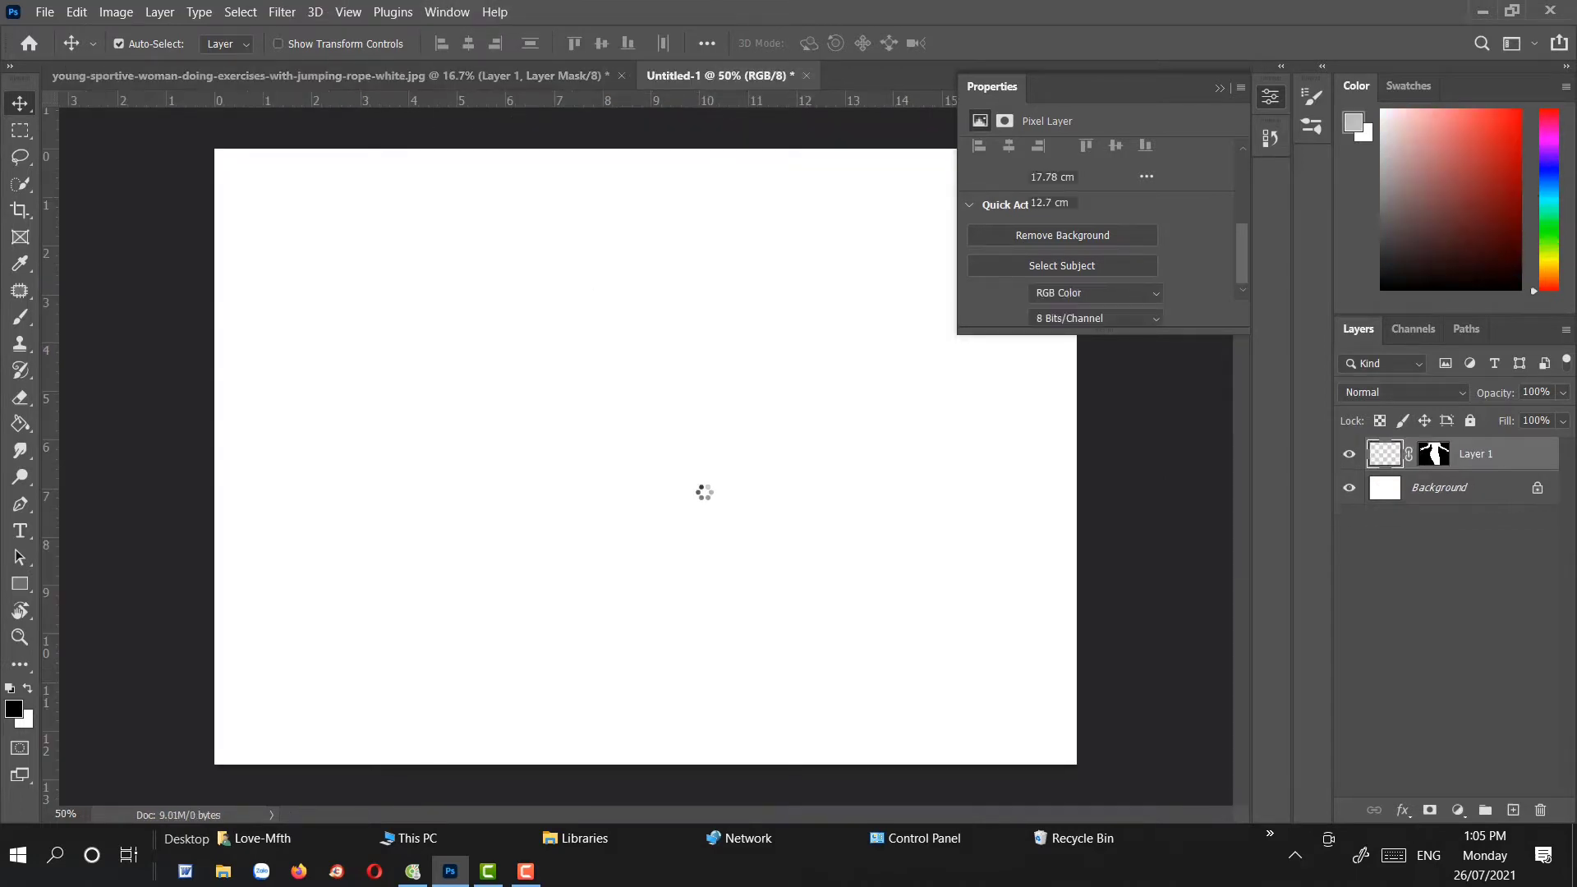
# Scale the woman down to about 41% and centre her on the Untitled-1 canvas
pyautogui.click(1272, 97)
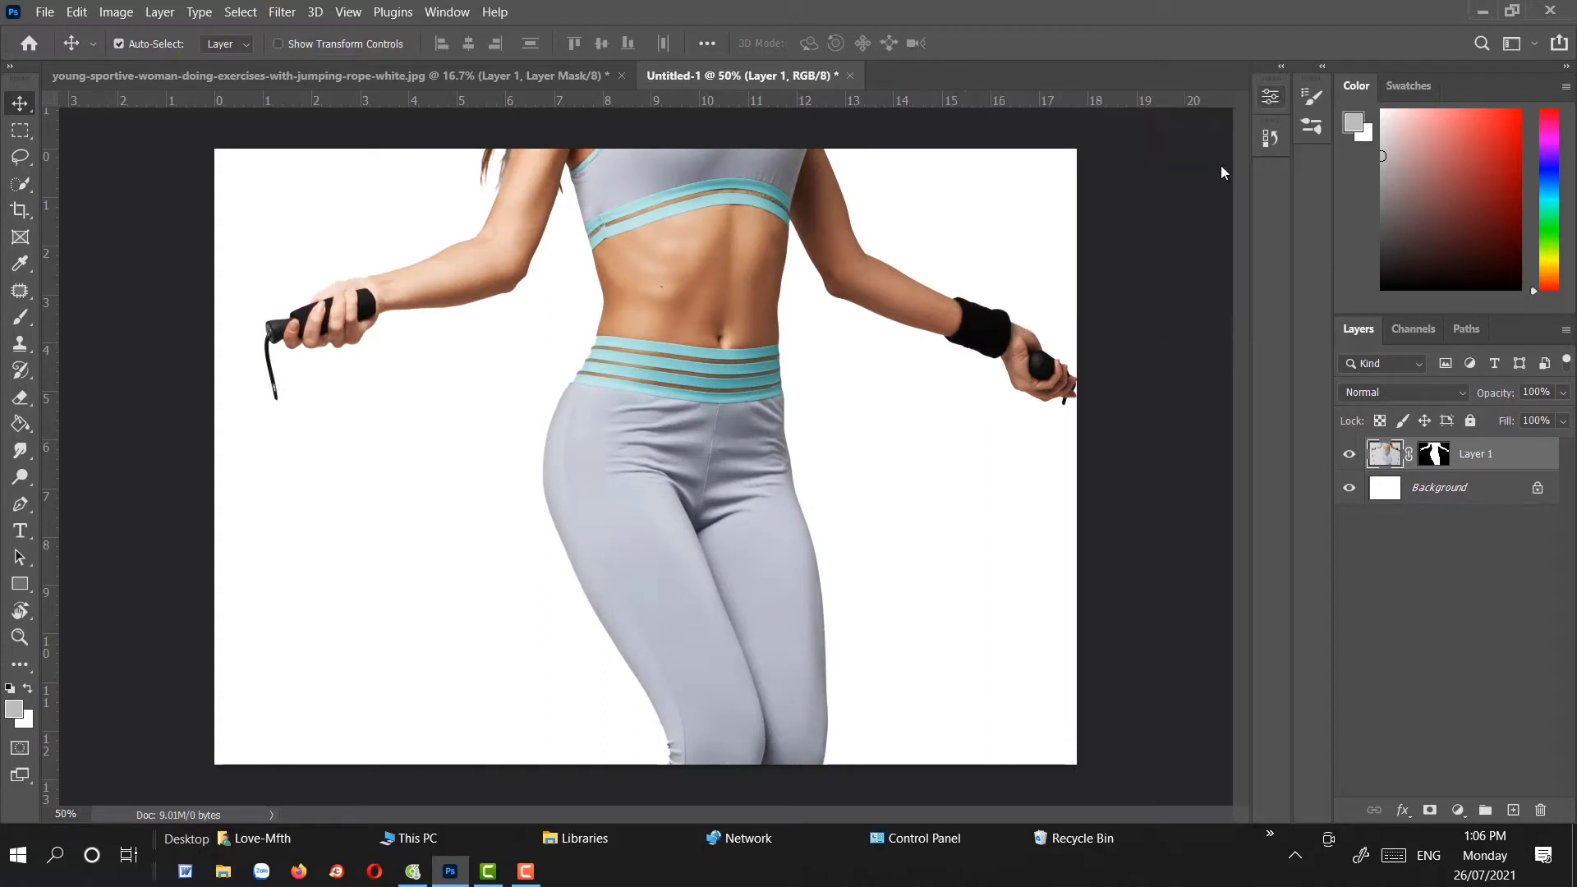
pyautogui.hotkey('ctrl', '-')
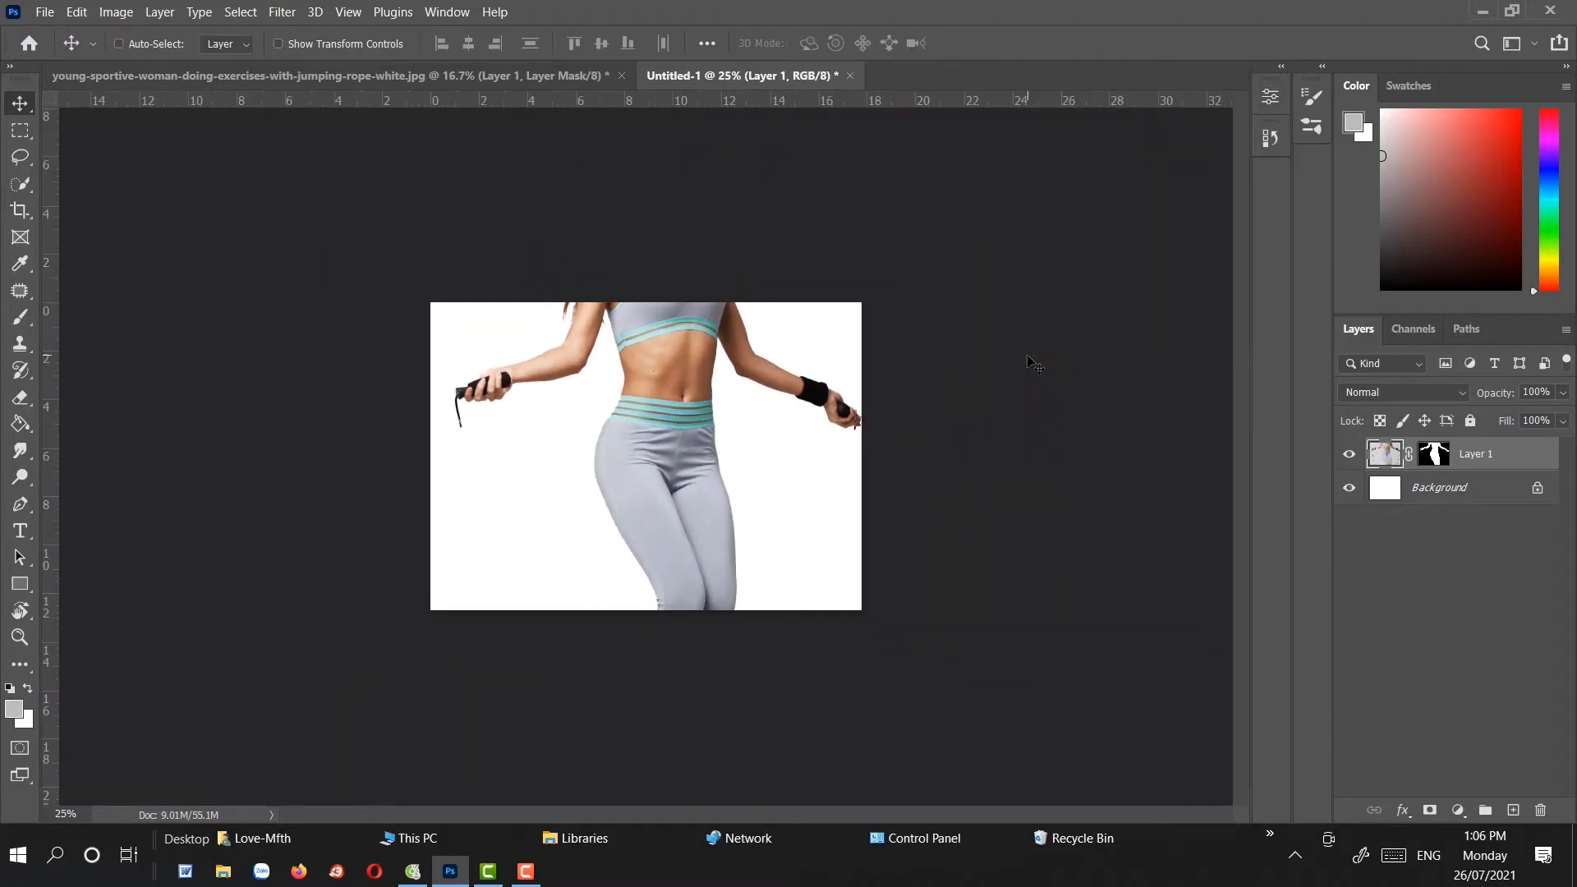
pyautogui.hotkey('ctrl', 't')
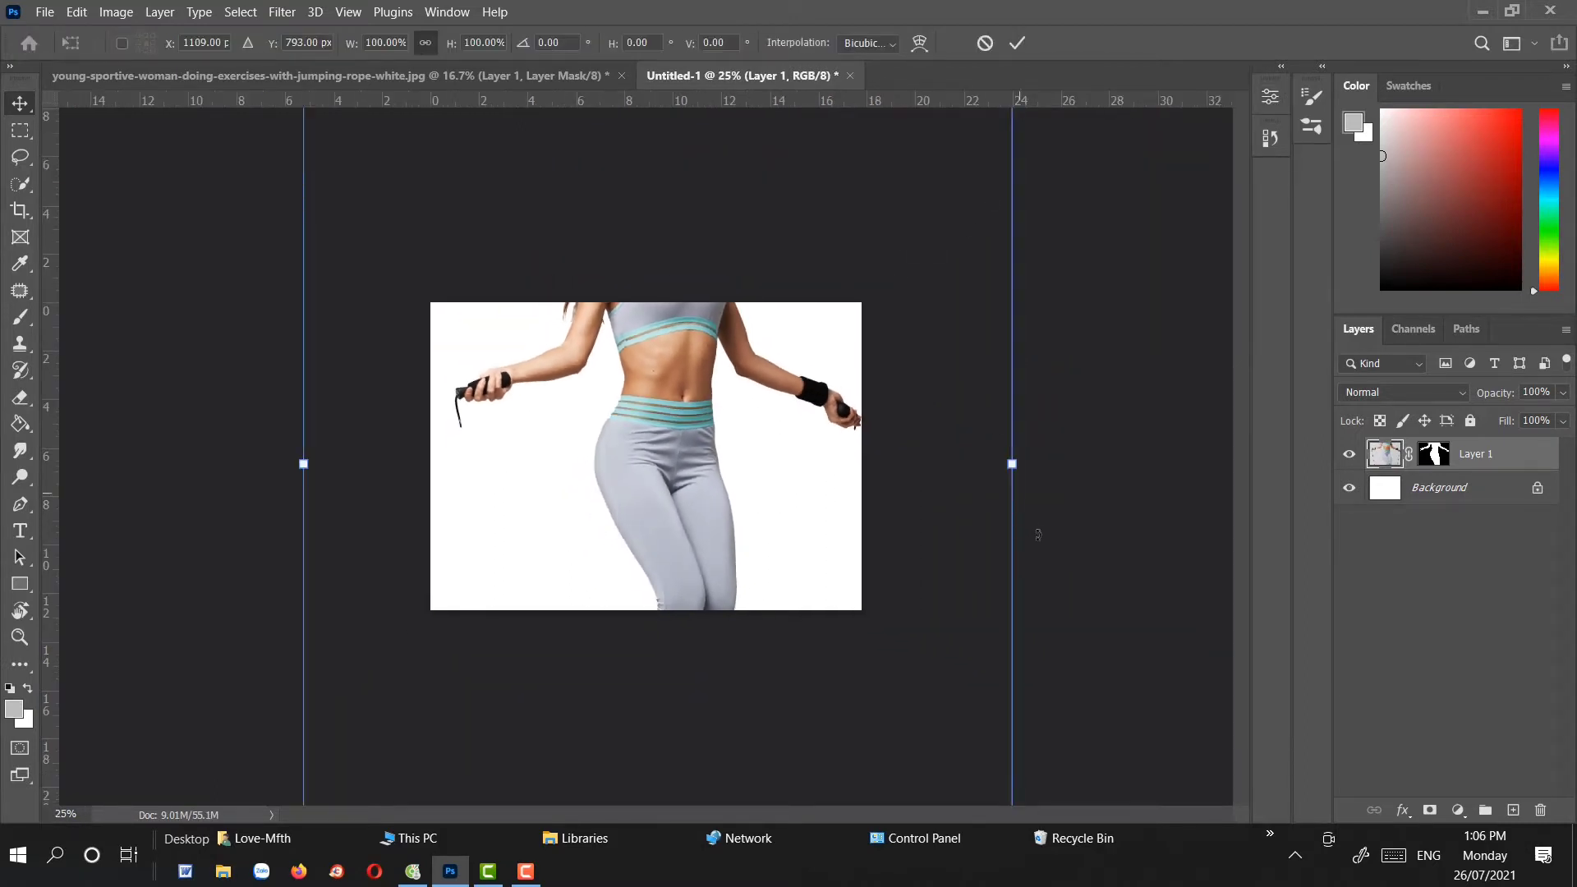
pyautogui.moveTo(1012, 464); pyautogui.dragTo(636, 364)
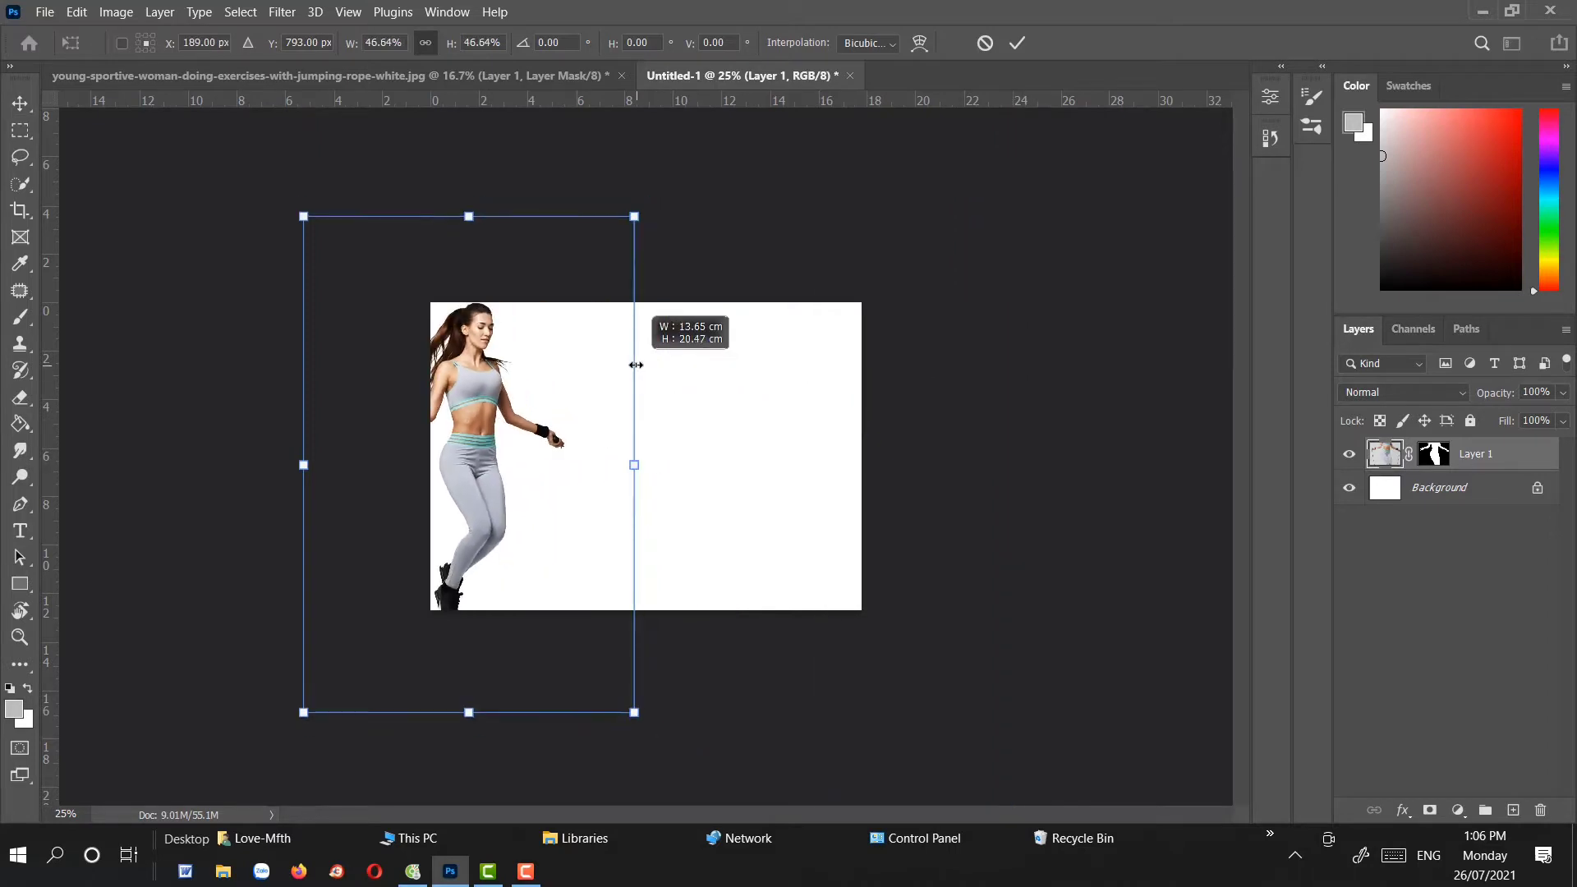
pyautogui.moveTo(516, 403); pyautogui.dragTo(712, 409)
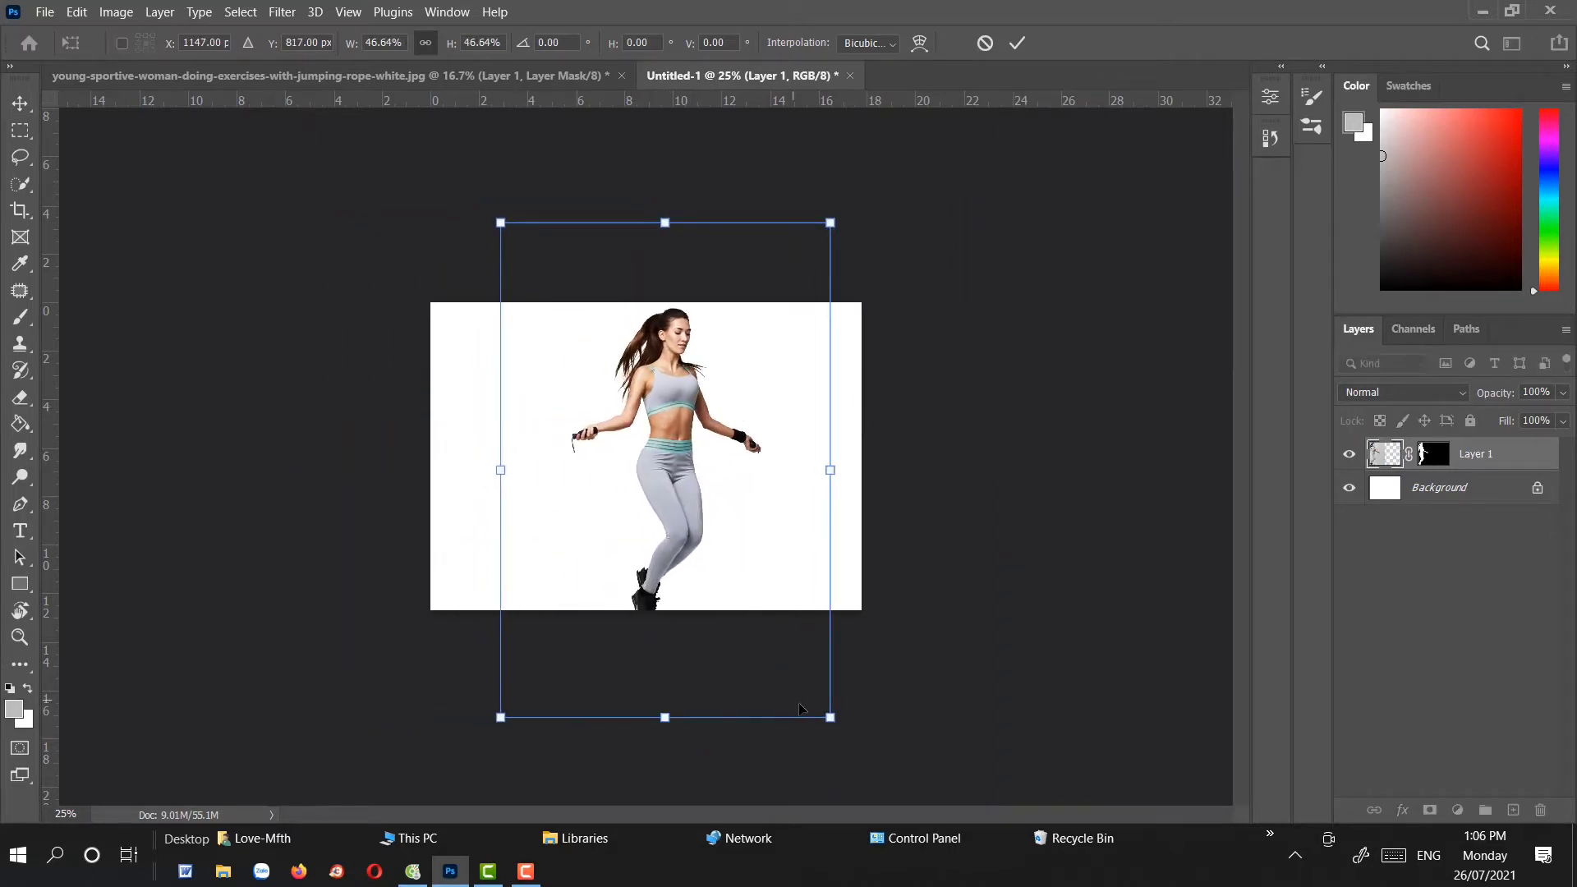
pyautogui.moveTo(831, 718); pyautogui.dragTo(792, 659)
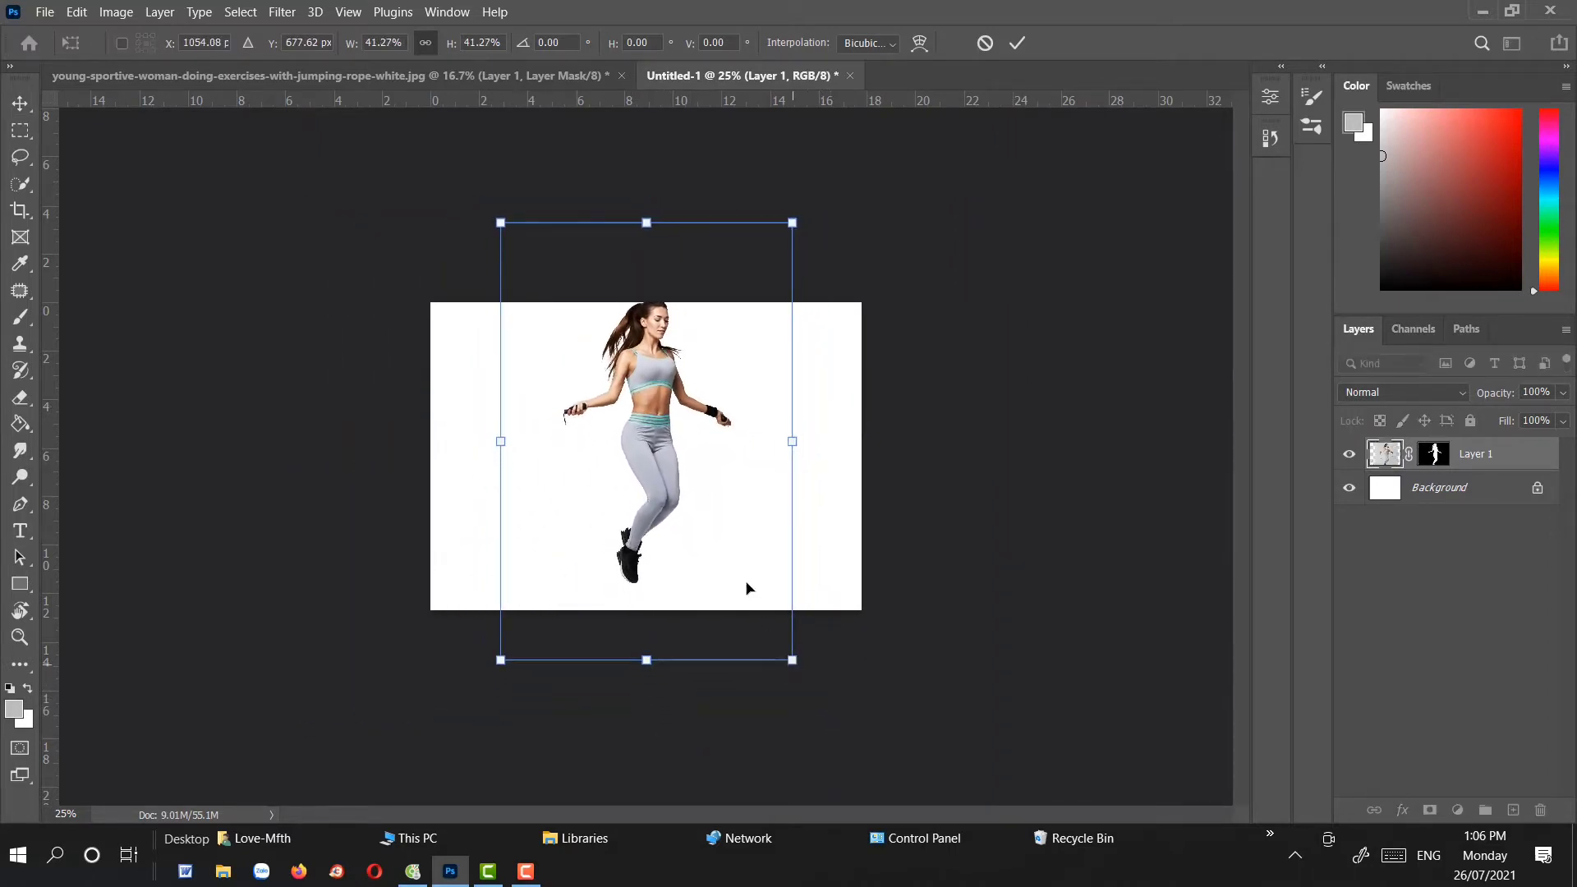
pyautogui.moveTo(707, 445); pyautogui.dragTo(719, 459)
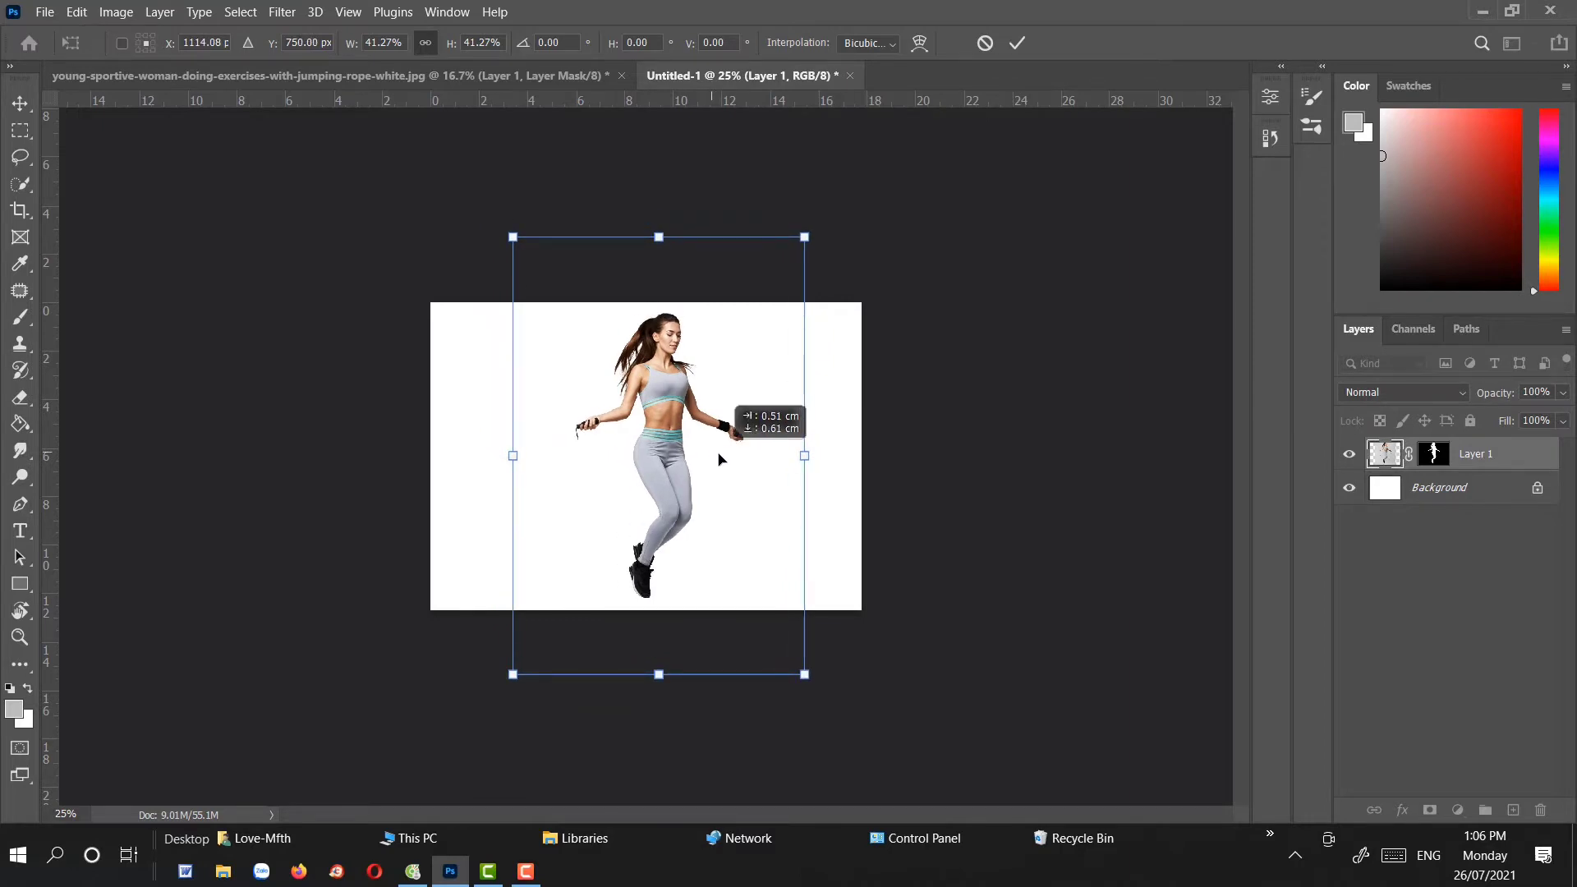
pyautogui.moveTo(719, 458); pyautogui.dragTo(717, 459)
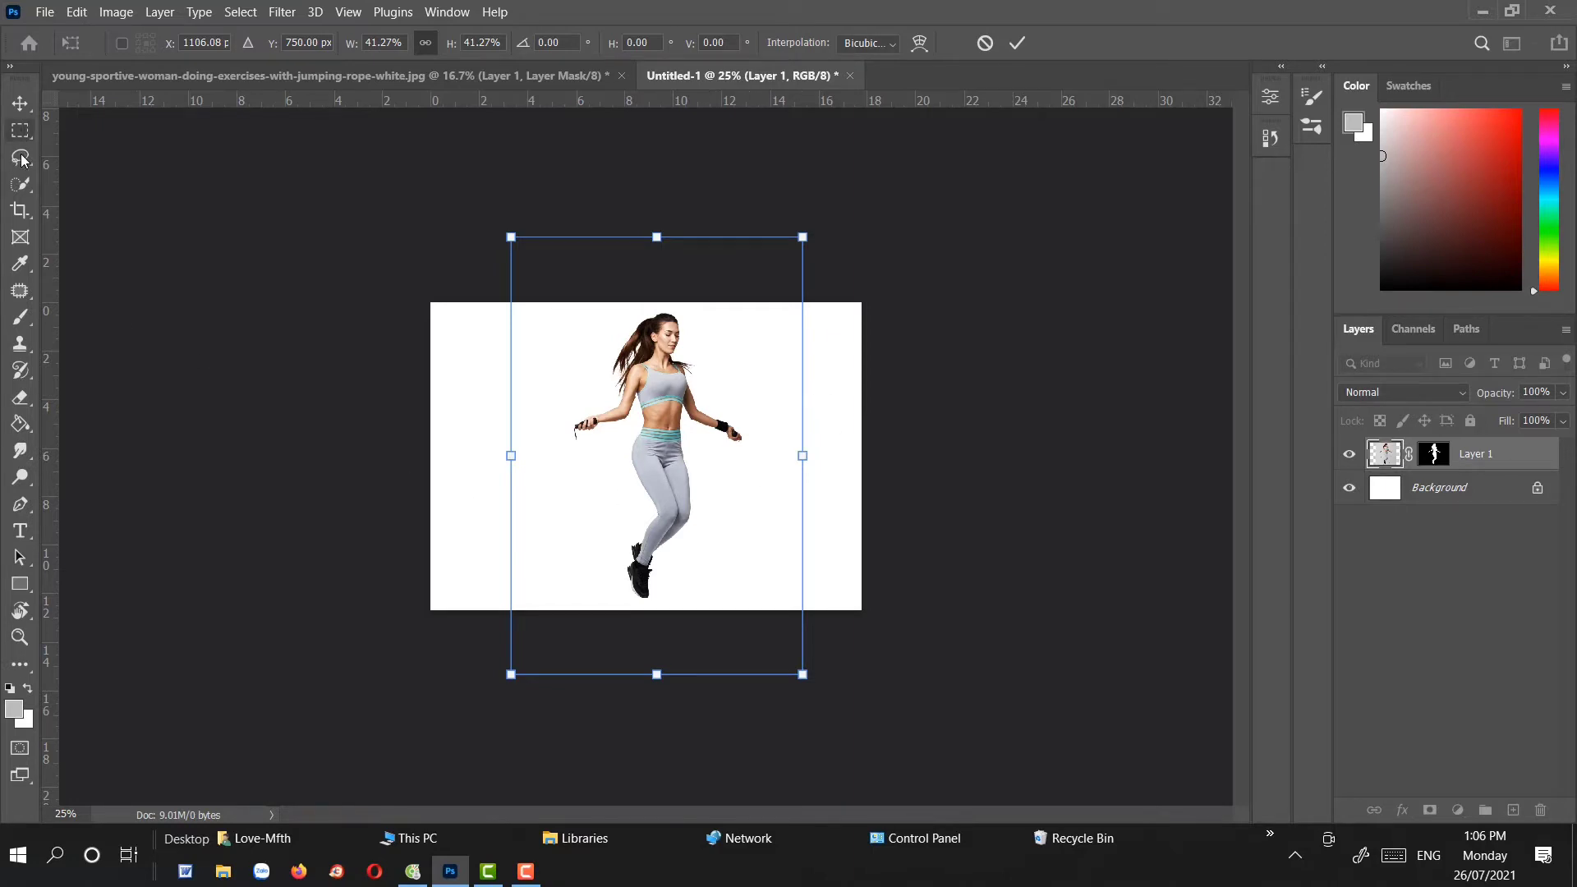
pyautogui.click(18, 207)
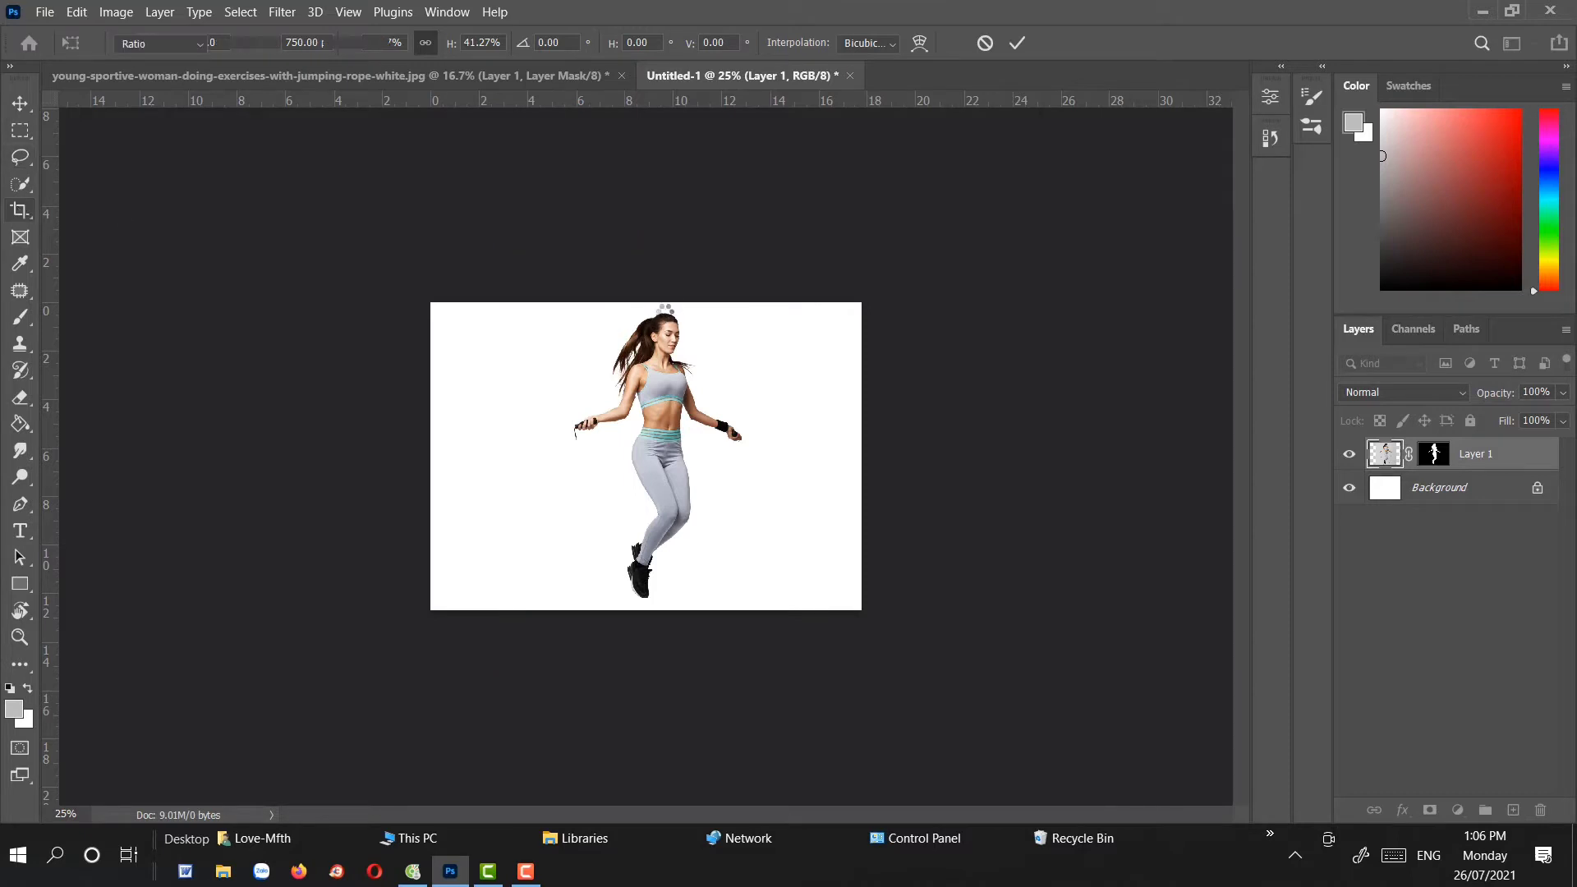
# Crop the canvas into a square by extending its top edge upward
pyautogui.moveTo(655, 305); pyautogui.dragTo(658, 264)
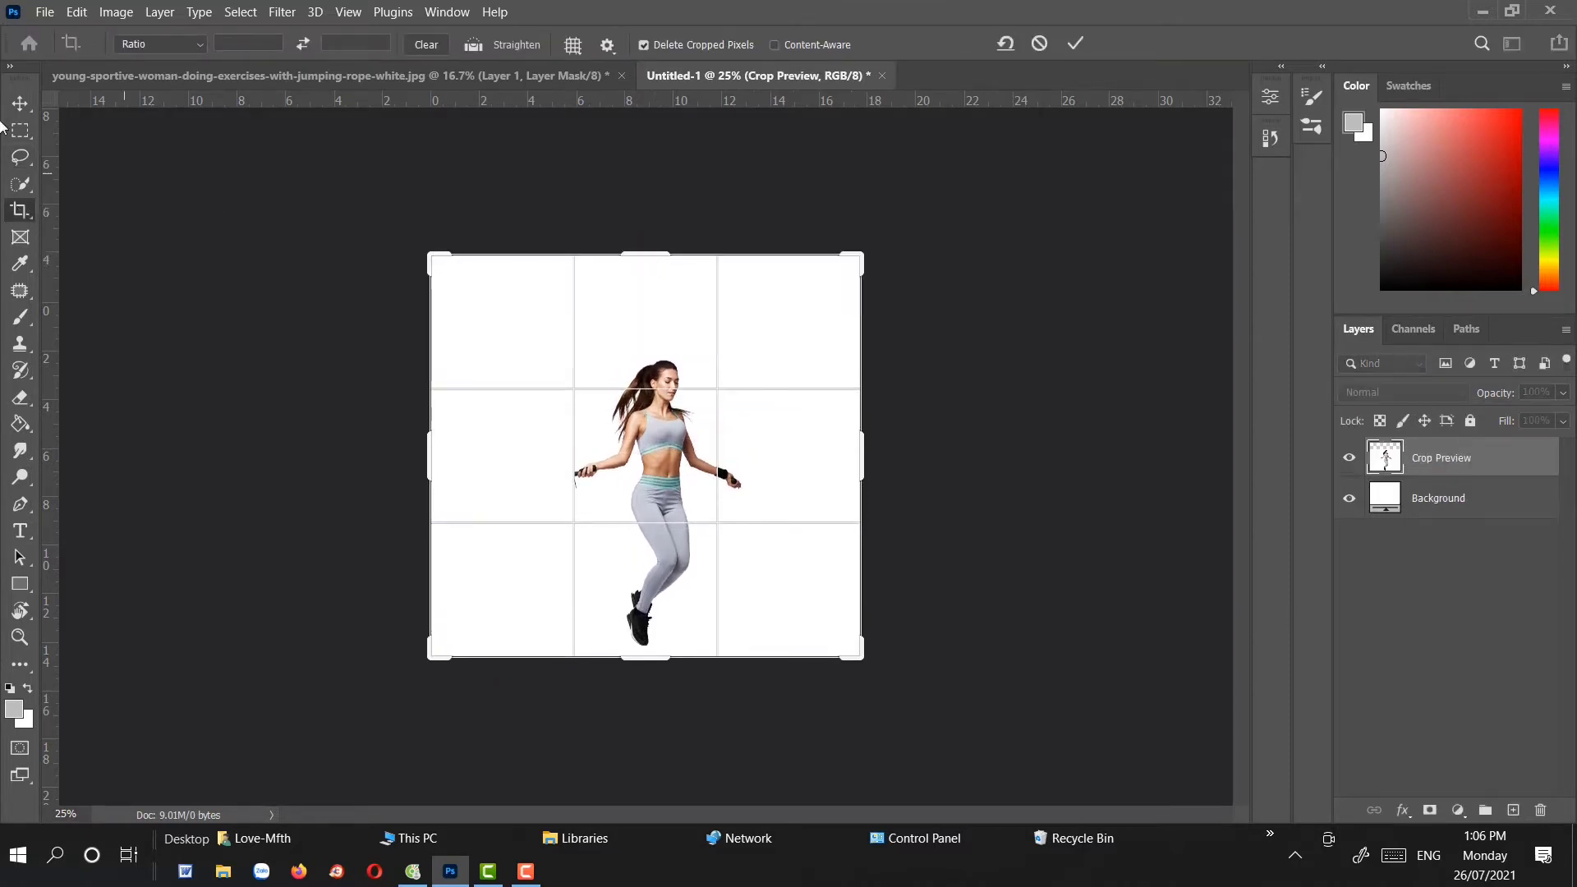
pyautogui.press('Return')
pyautogui.press('v')
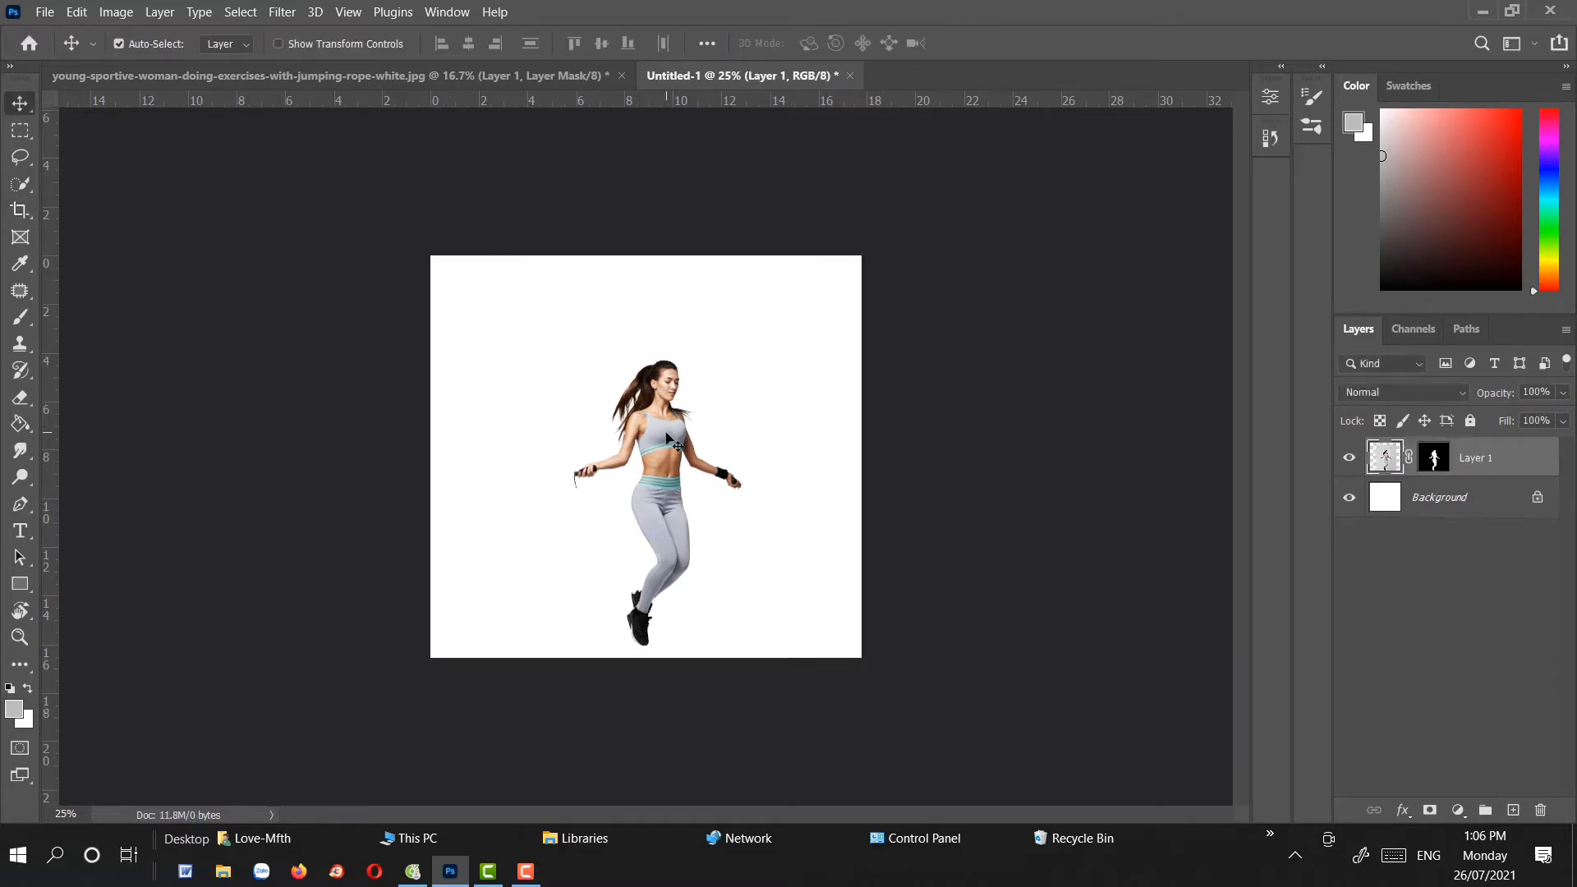
# Enlarge the woman to about 130% so she fills the square canvas
pyautogui.hotkey('ctrl', 't')
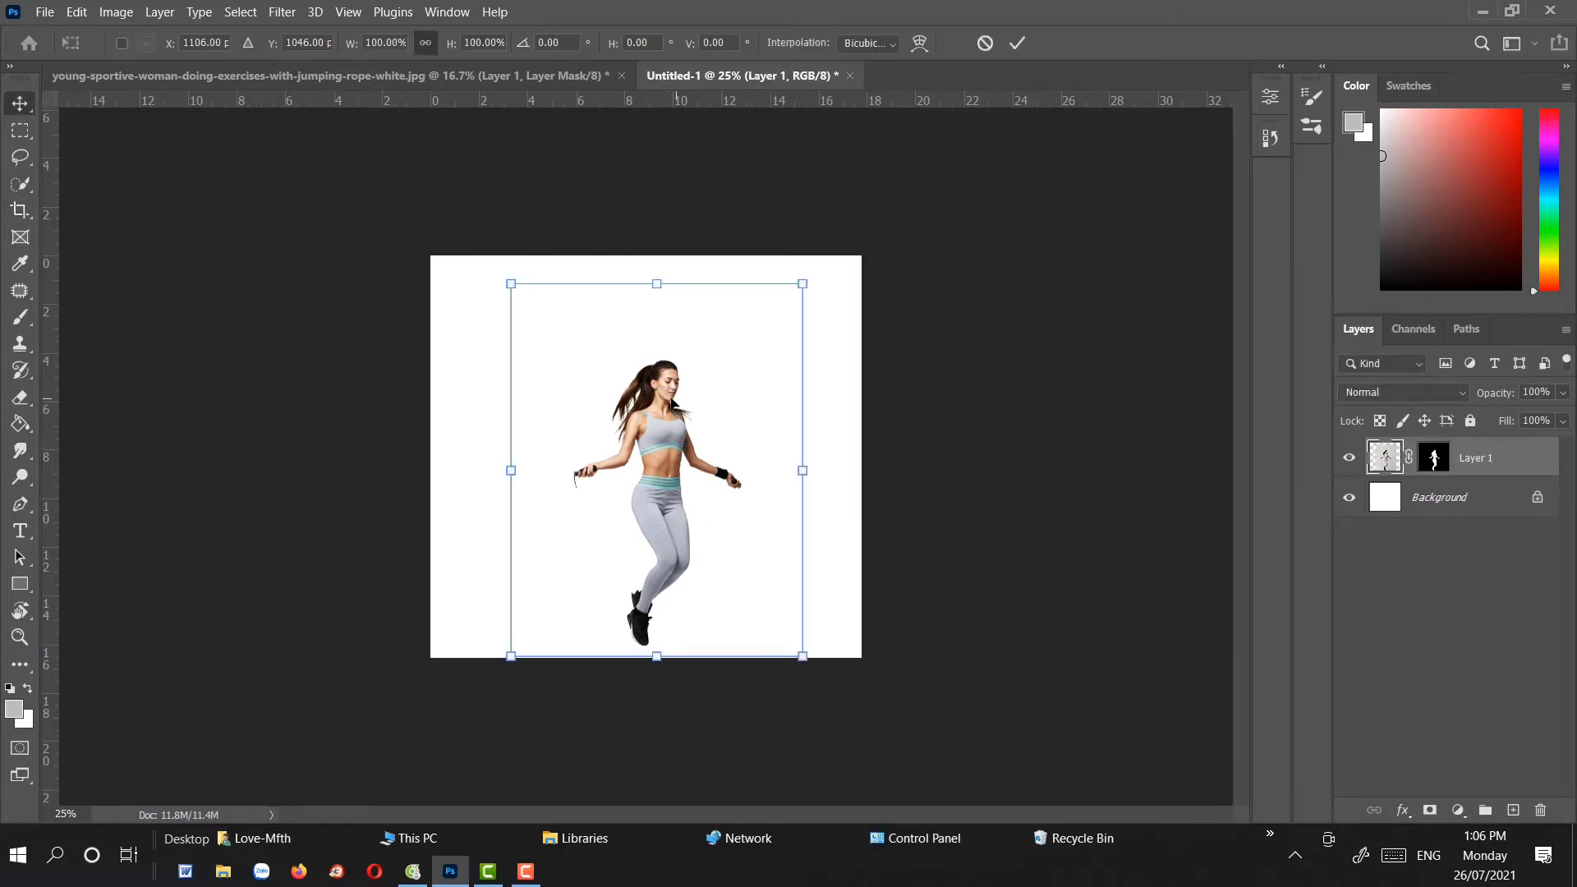
pyautogui.moveTo(662, 283); pyautogui.dragTo(630, 169)
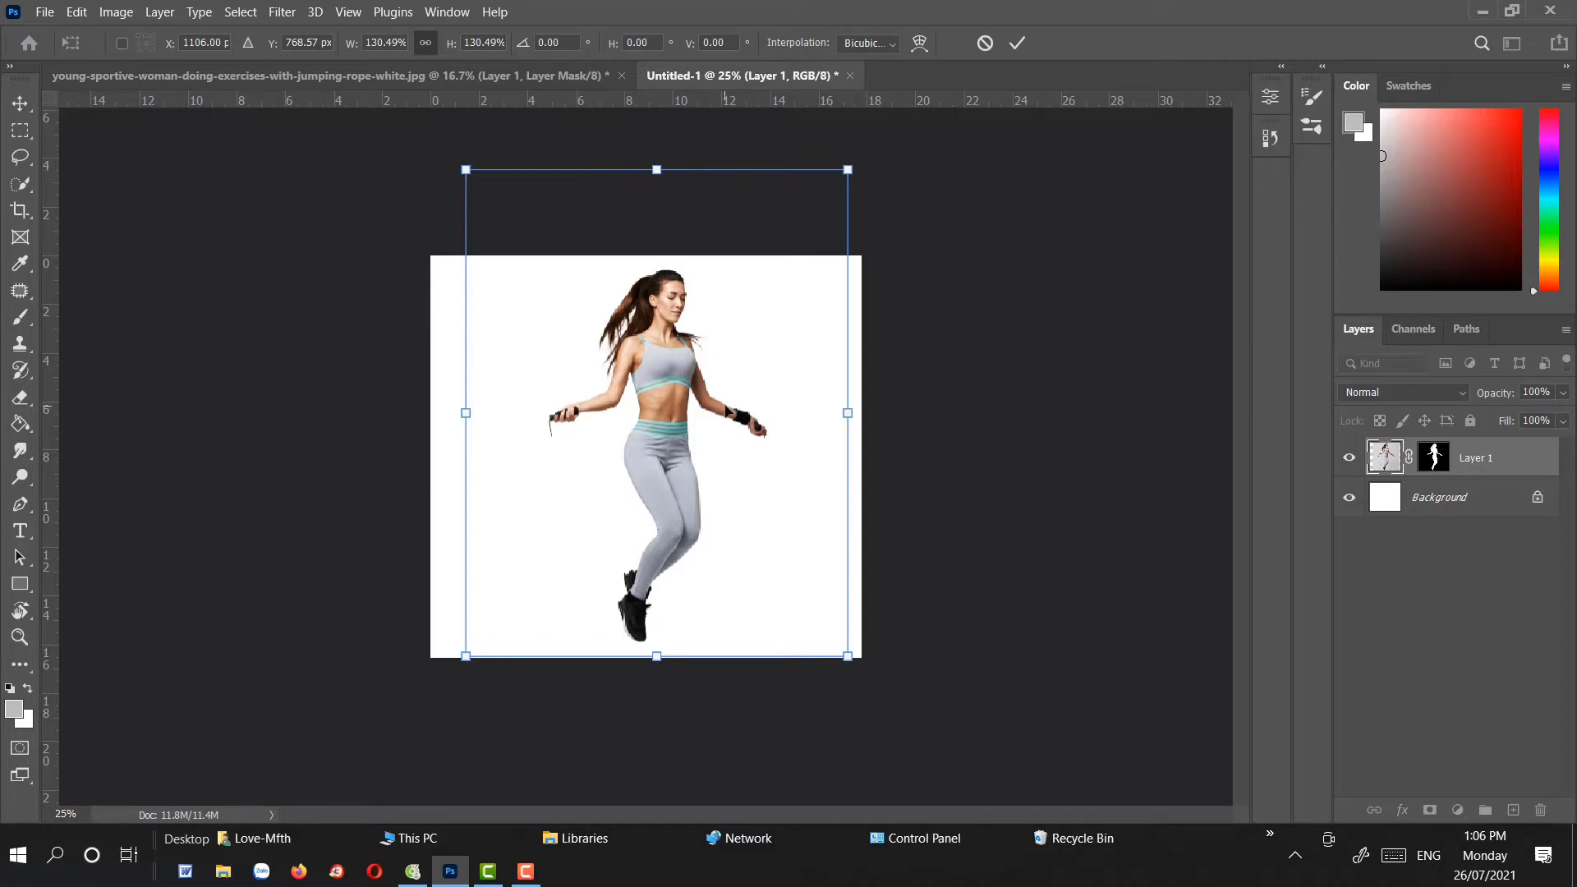
pyautogui.click(20, 103)
pyautogui.hotkey('ctrl', '+')
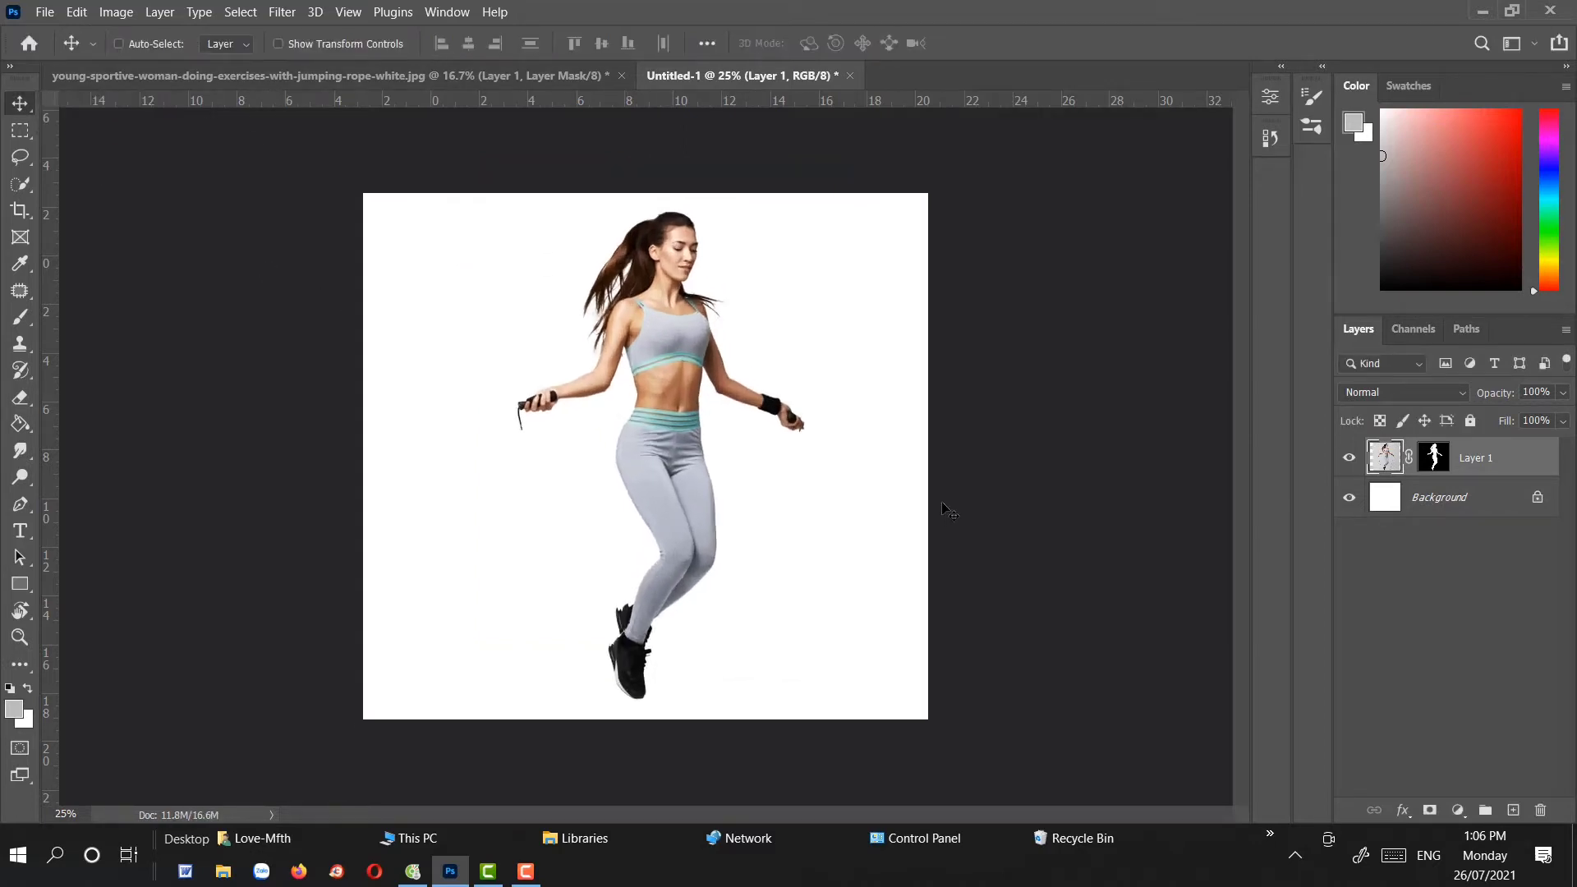
pyautogui.hotkey('ctrl', '+')
pyautogui.hotkey('ctrl', '-')
pyautogui.hotkey('ctrl', '-')
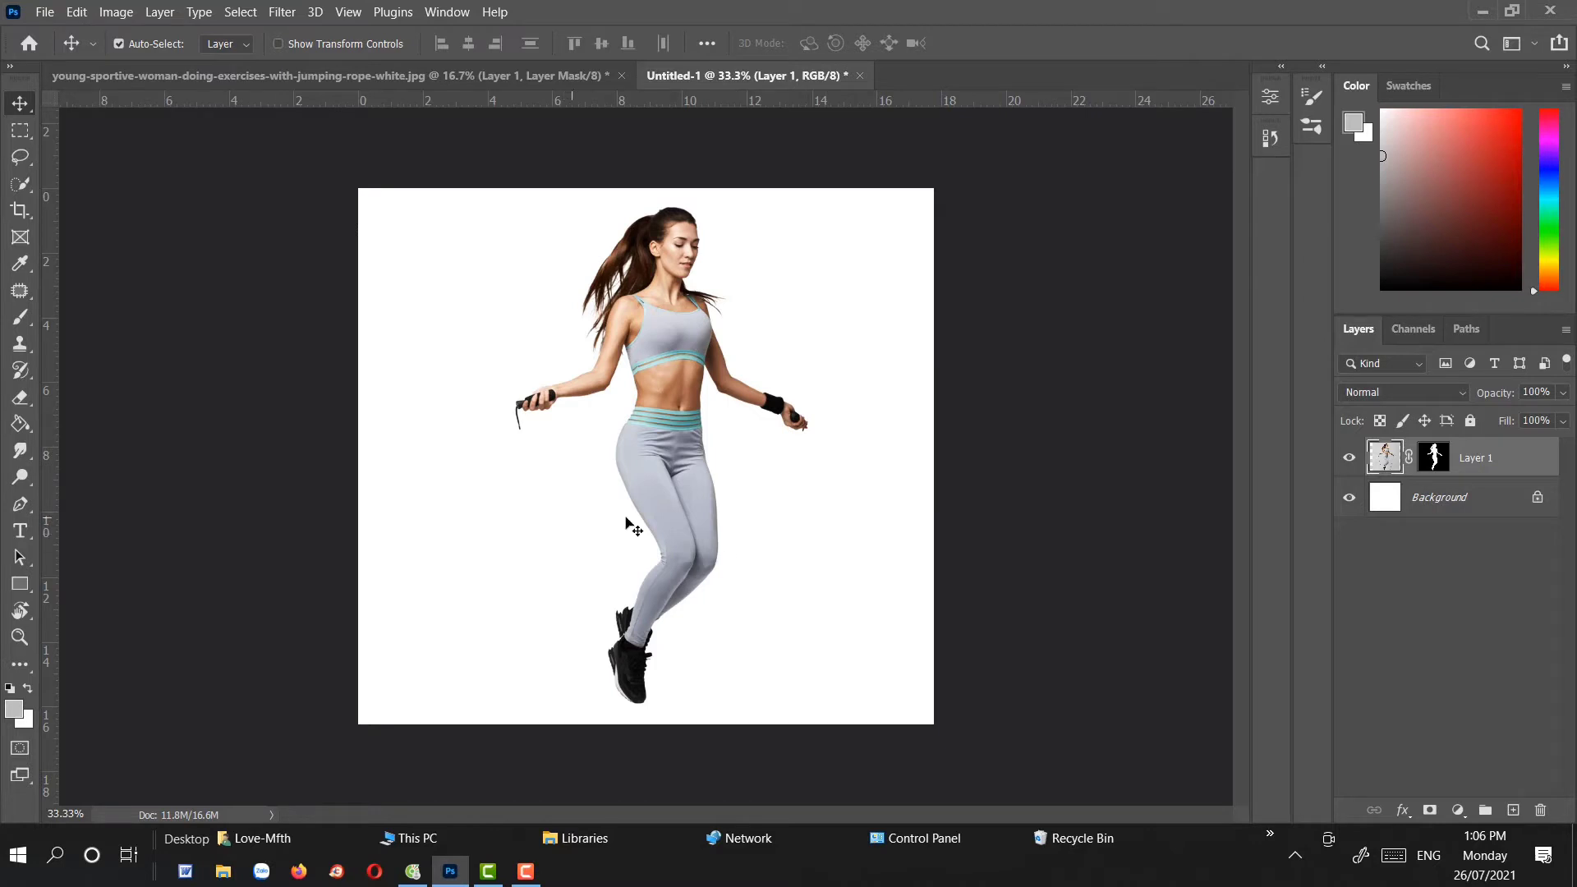
# Fill the Background layer with a lighter shade of the leggings' grey-blue
pyautogui.click(1446, 497)
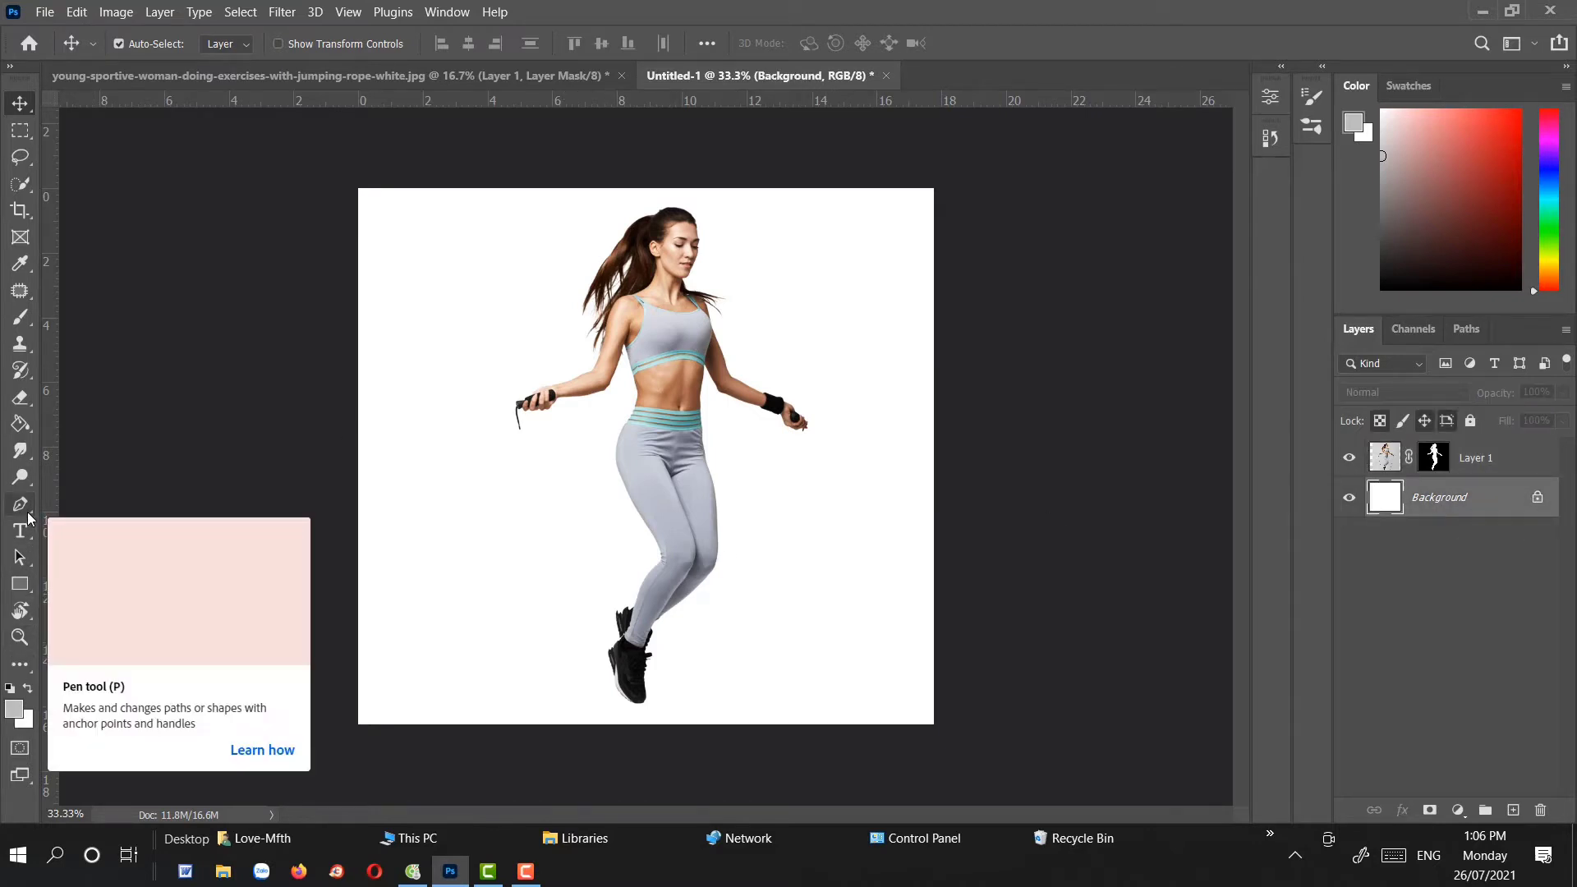
pyautogui.click(20, 424)
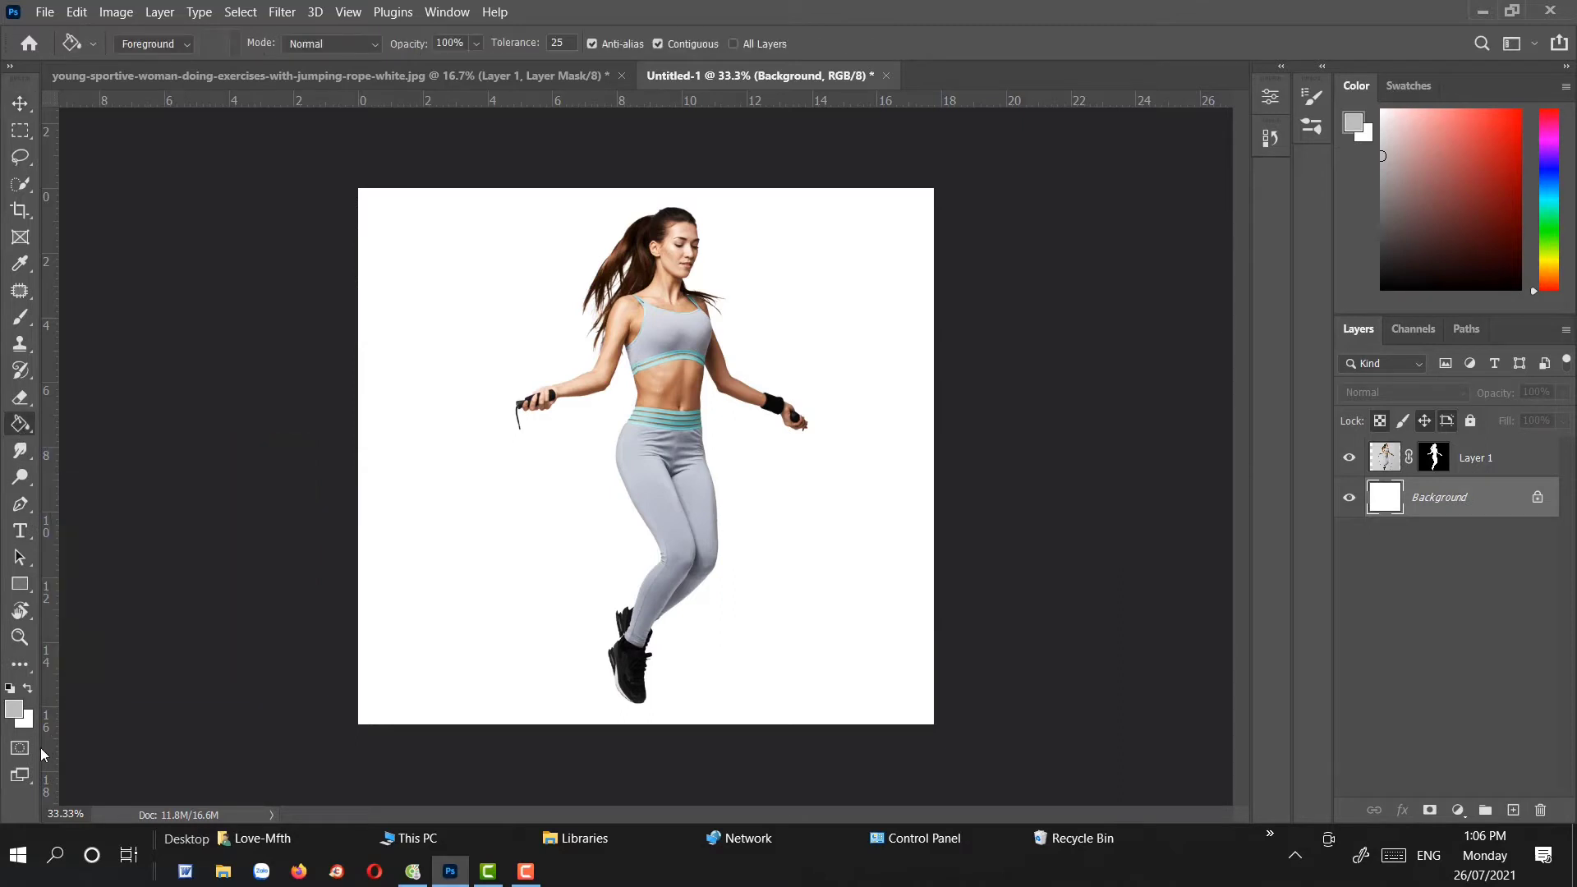
pyautogui.click(20, 709)
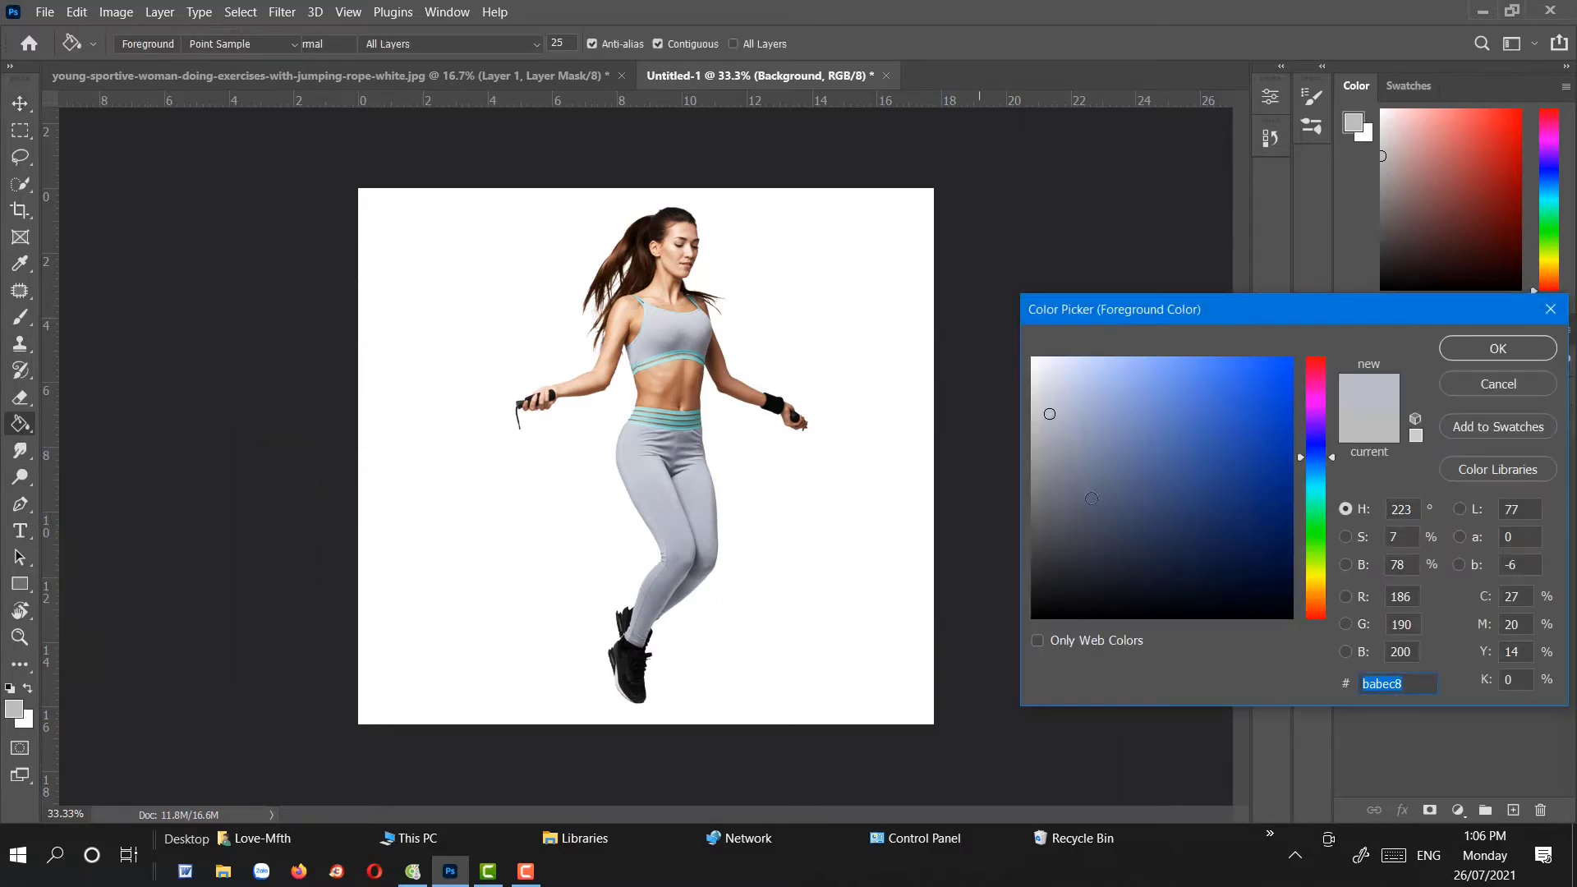
pyautogui.click(661, 498)
pyautogui.click(1052, 398)
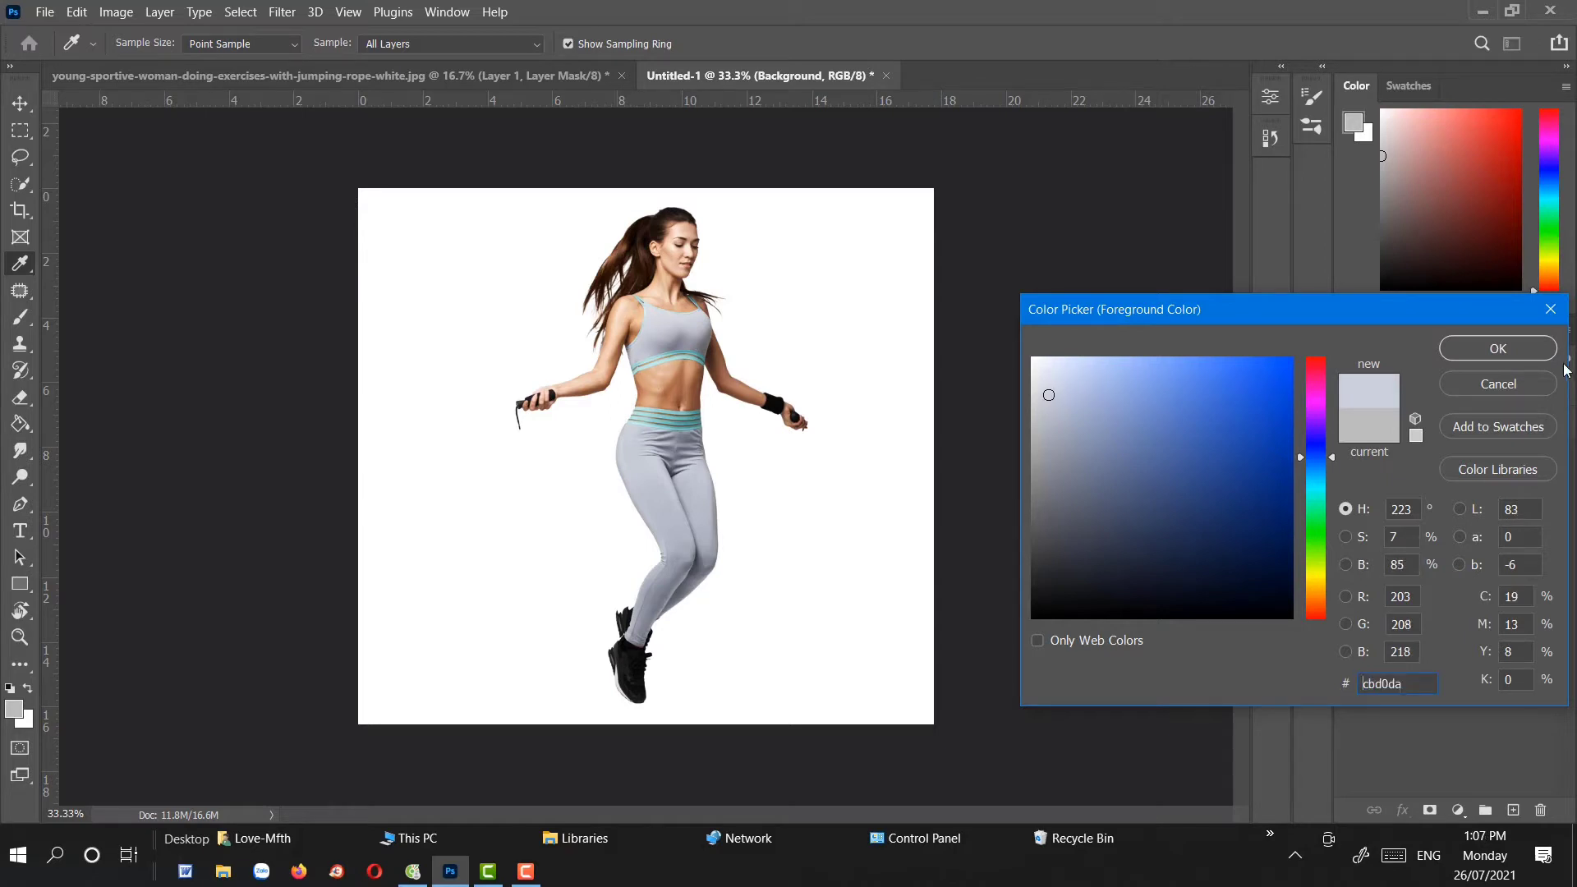
pyautogui.click(1498, 348)
pyautogui.press('g')
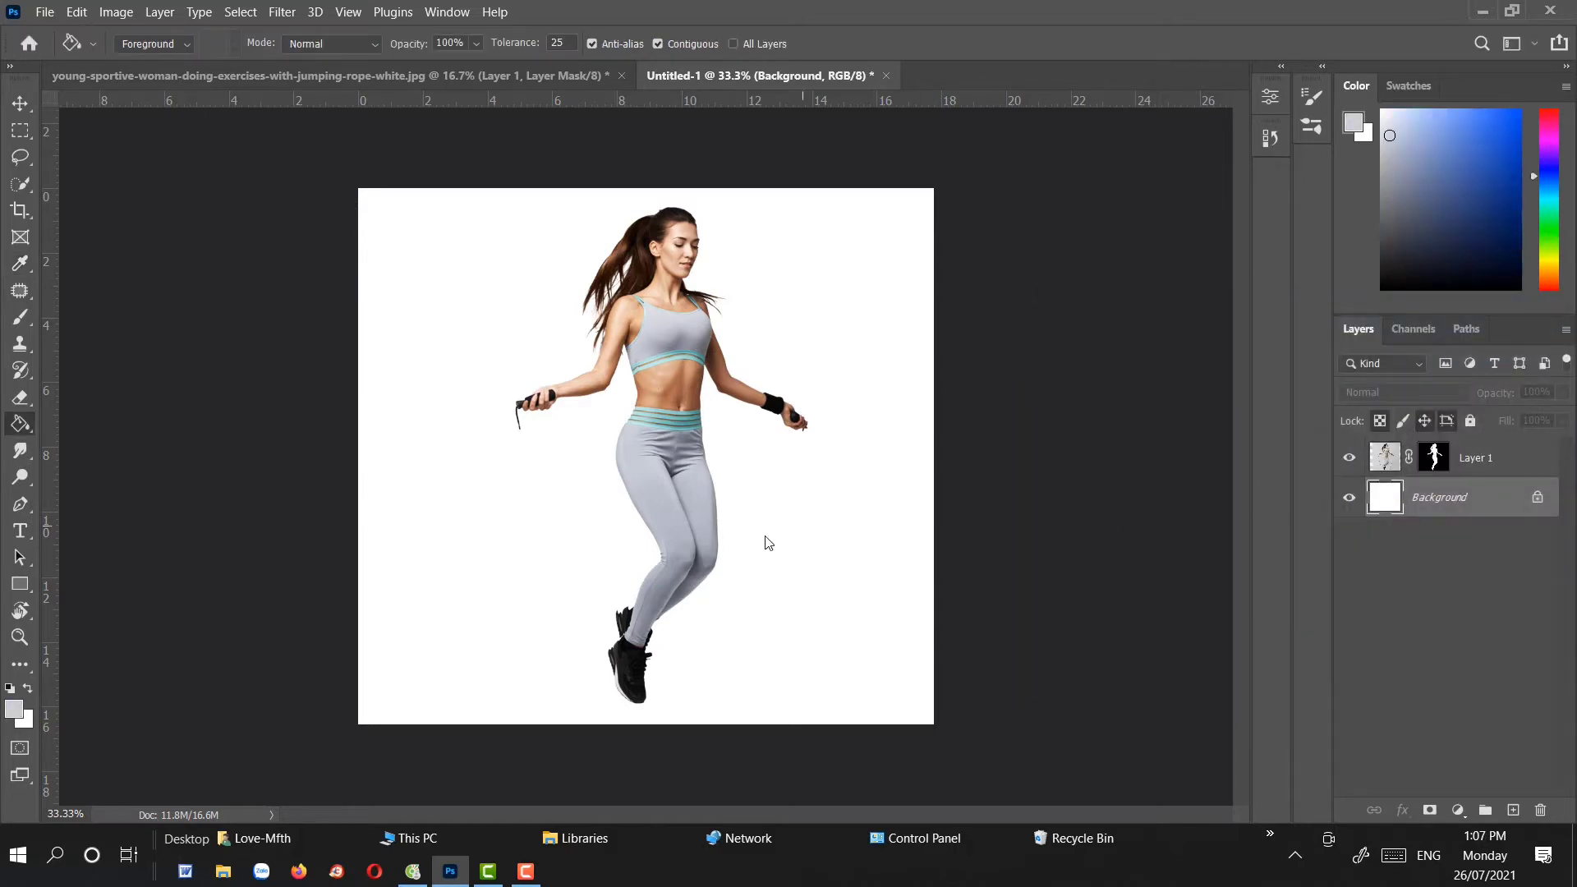
pyautogui.click(766, 539)
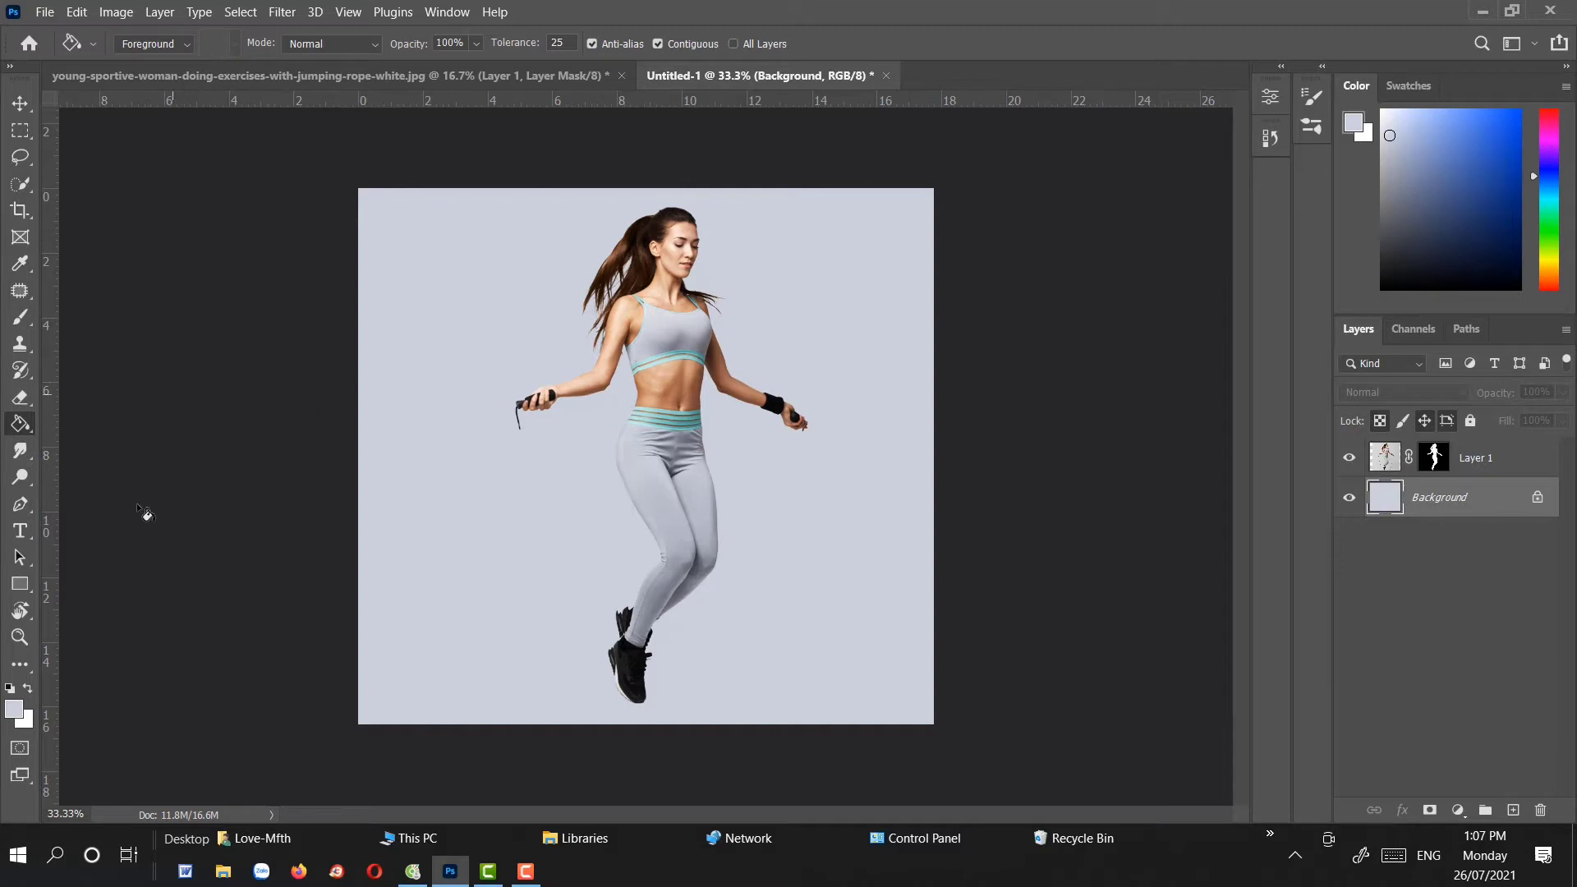
# Refill the background with pale grey-blue #cbd0da, then reselect the woman's layer
pyautogui.click(12, 709)
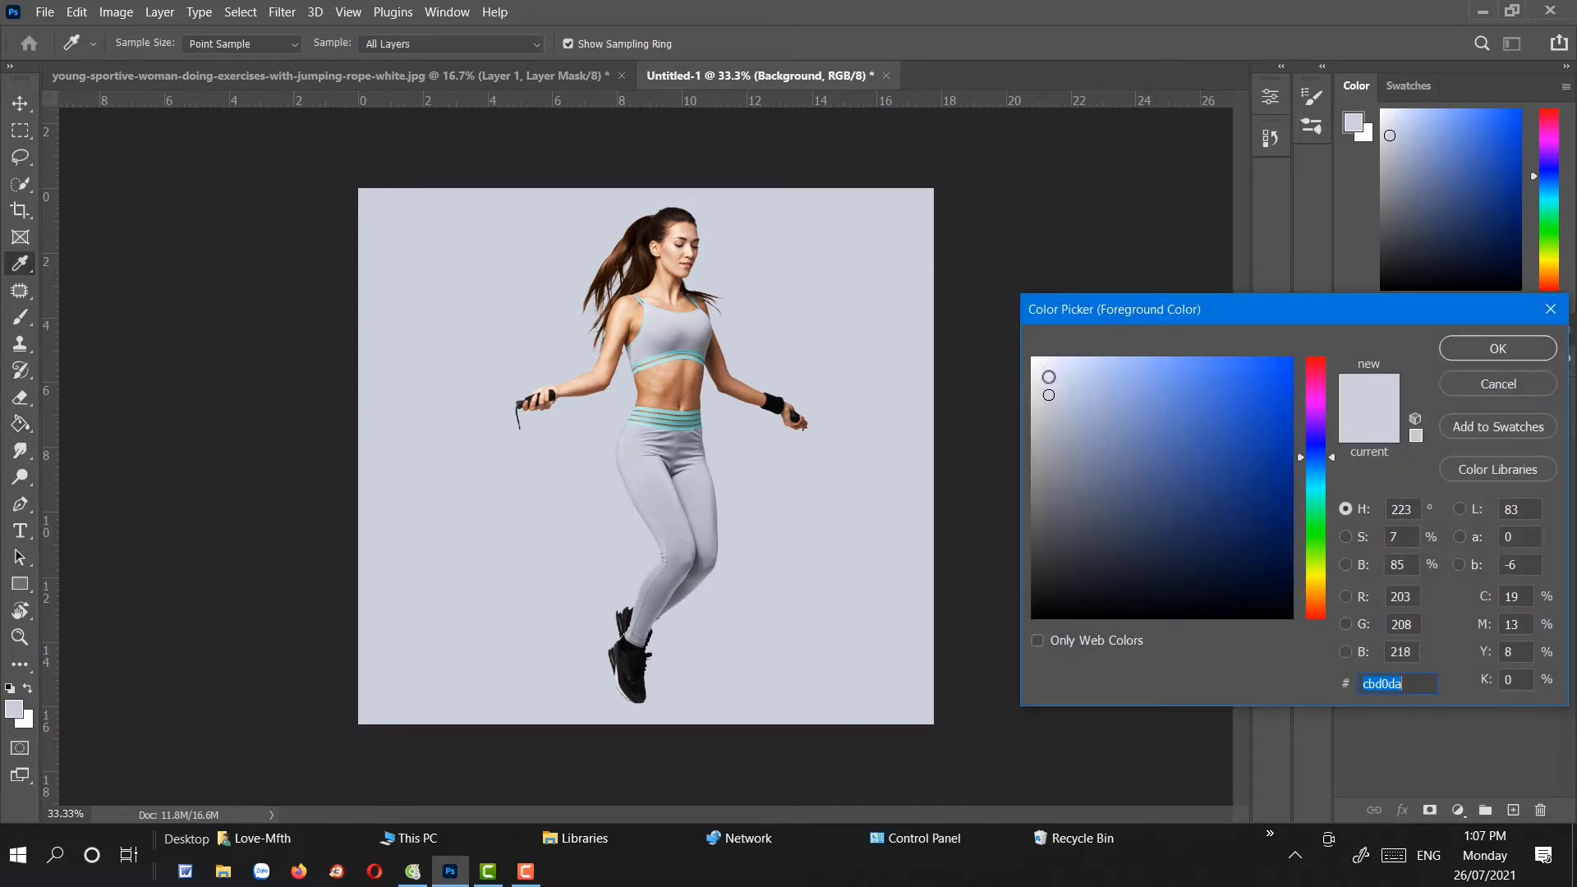
pyautogui.click(1499, 348)
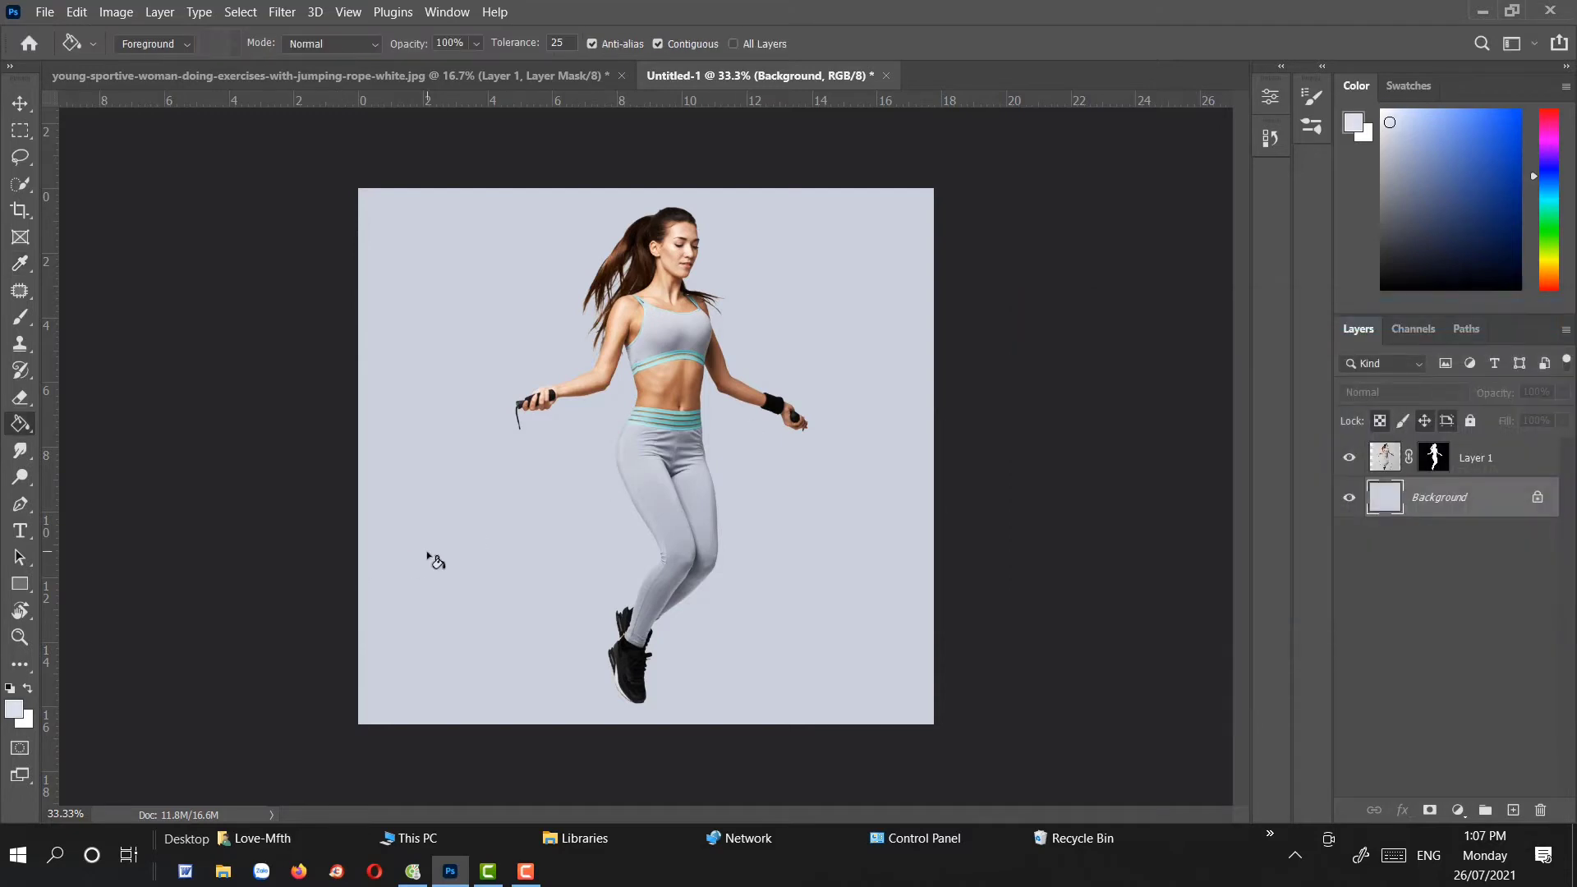
pyautogui.click(429, 557)
pyautogui.click(20, 102)
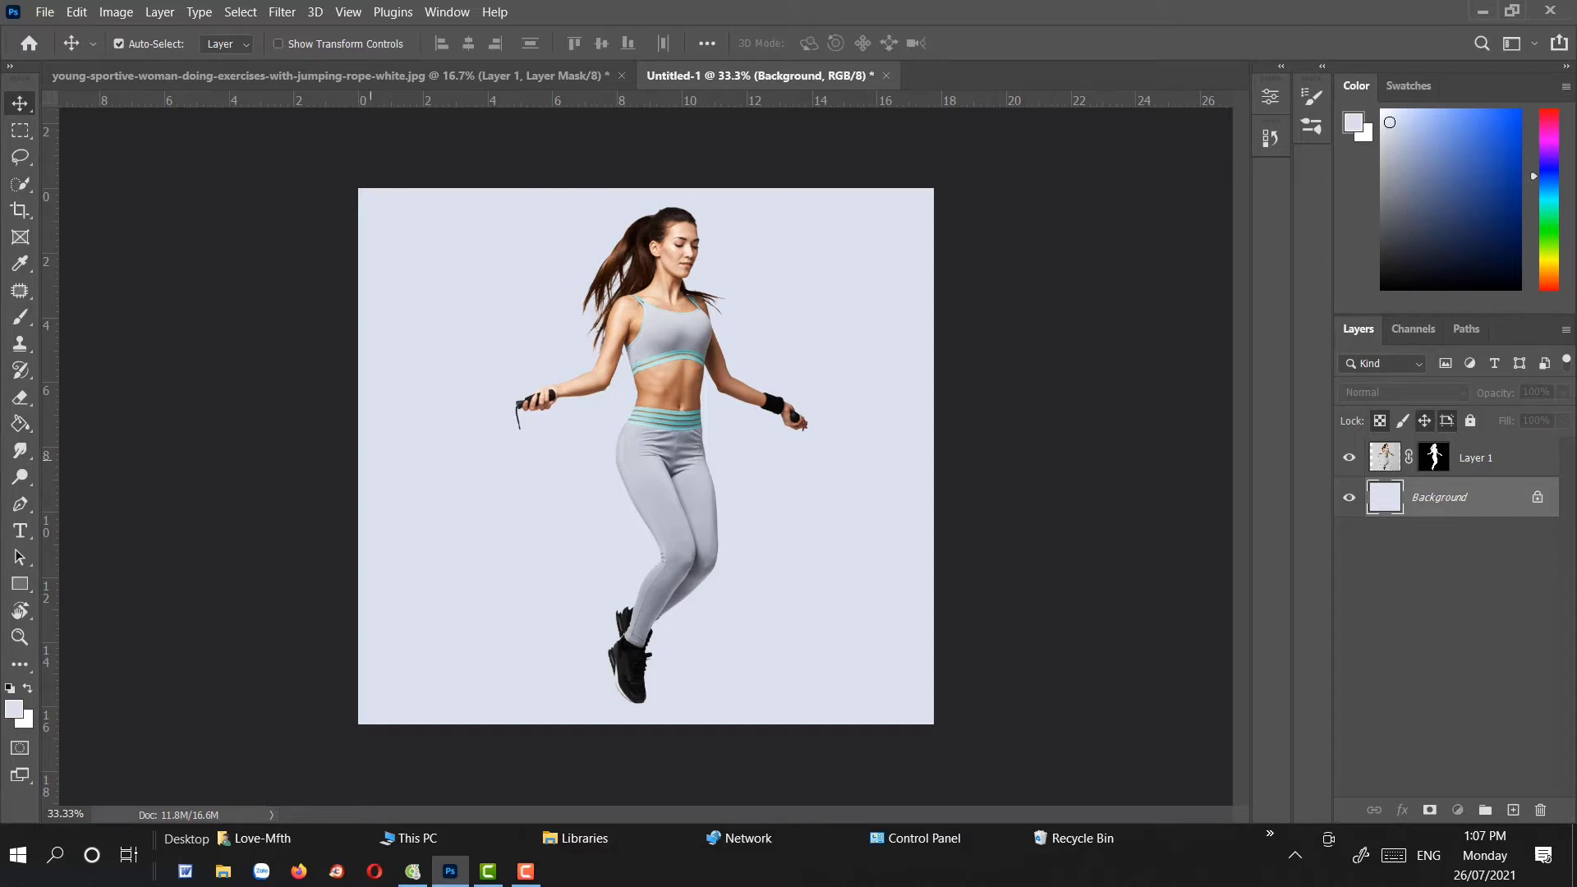
pyautogui.click(1385, 457)
pyautogui.click(19, 129)
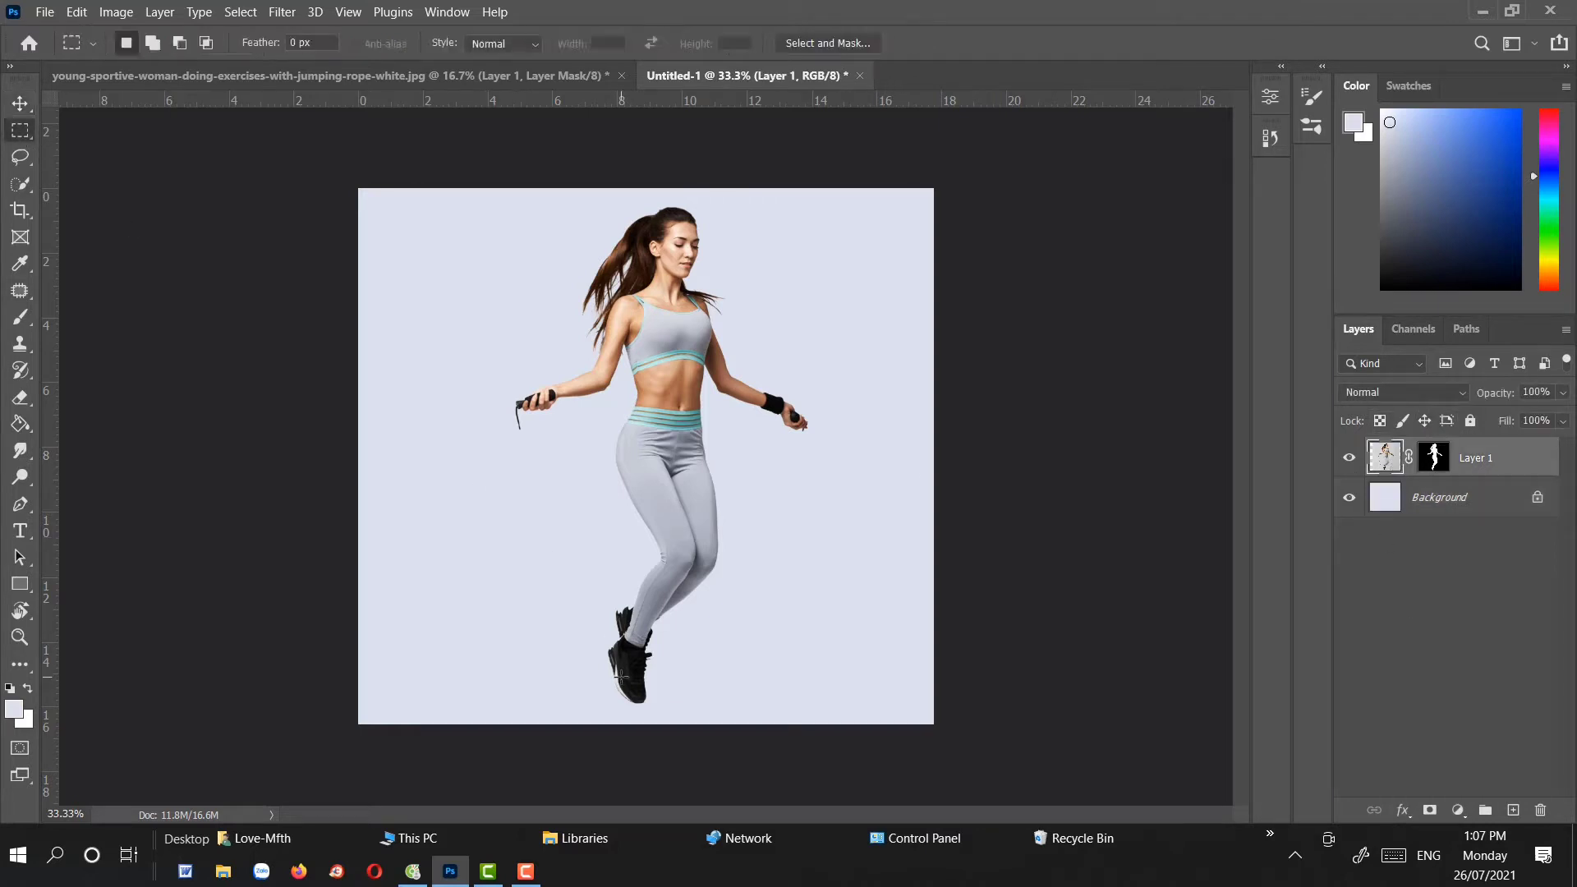
# Copy thin vertical strips of the shoe and lower leg onto new layers
pyautogui.hotkey('ctrl', '+')
pyautogui.hotkey('ctrl', '+')
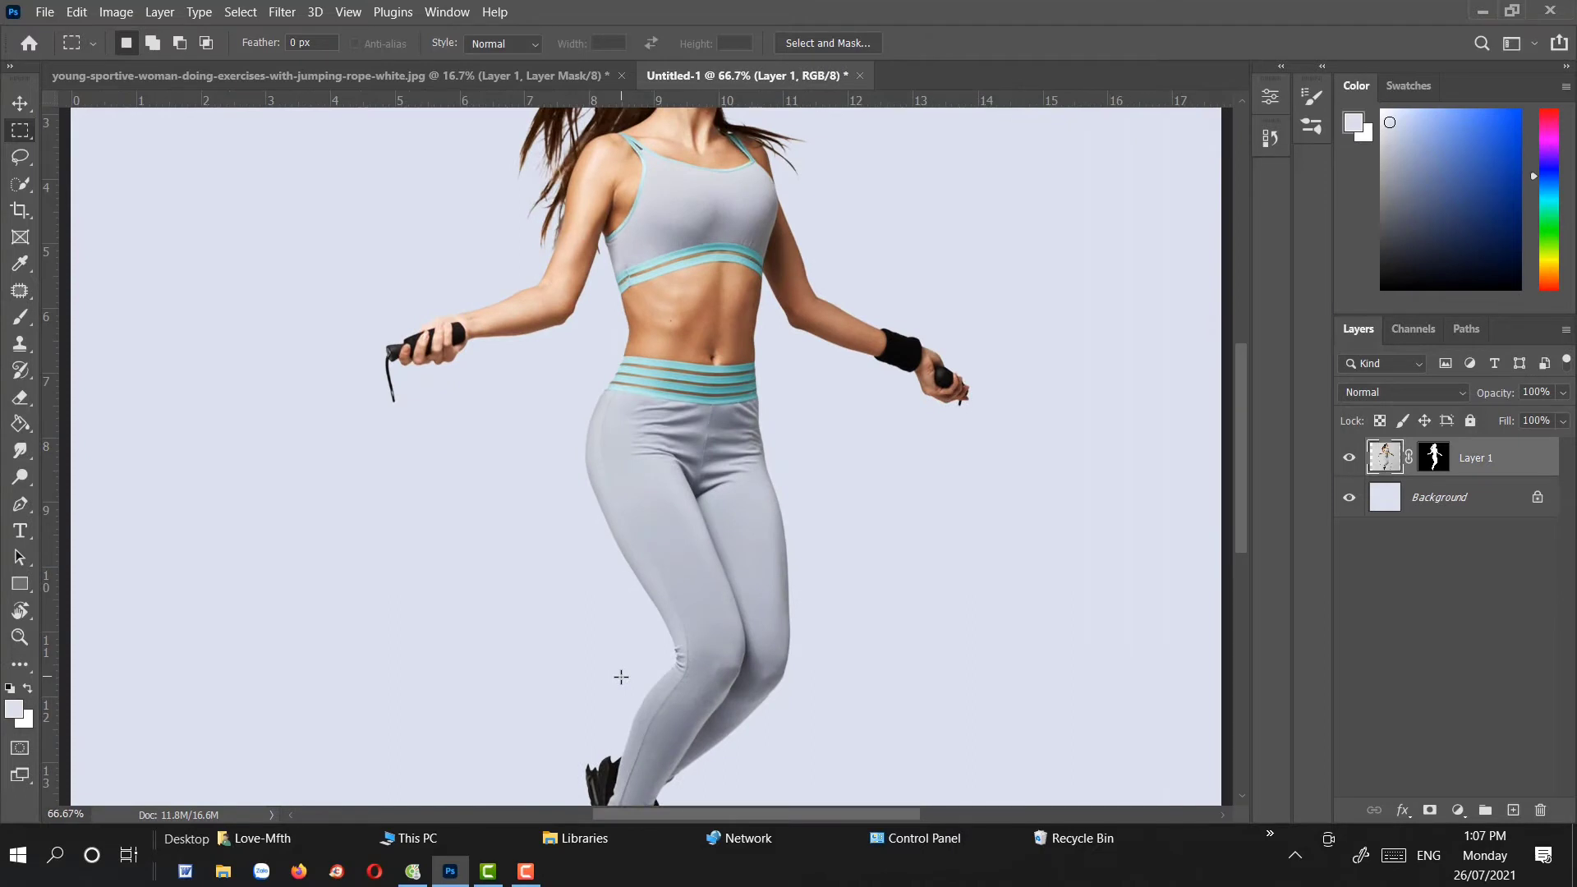
pyautogui.moveTo(659, 576); pyautogui.dragTo(646, 339)
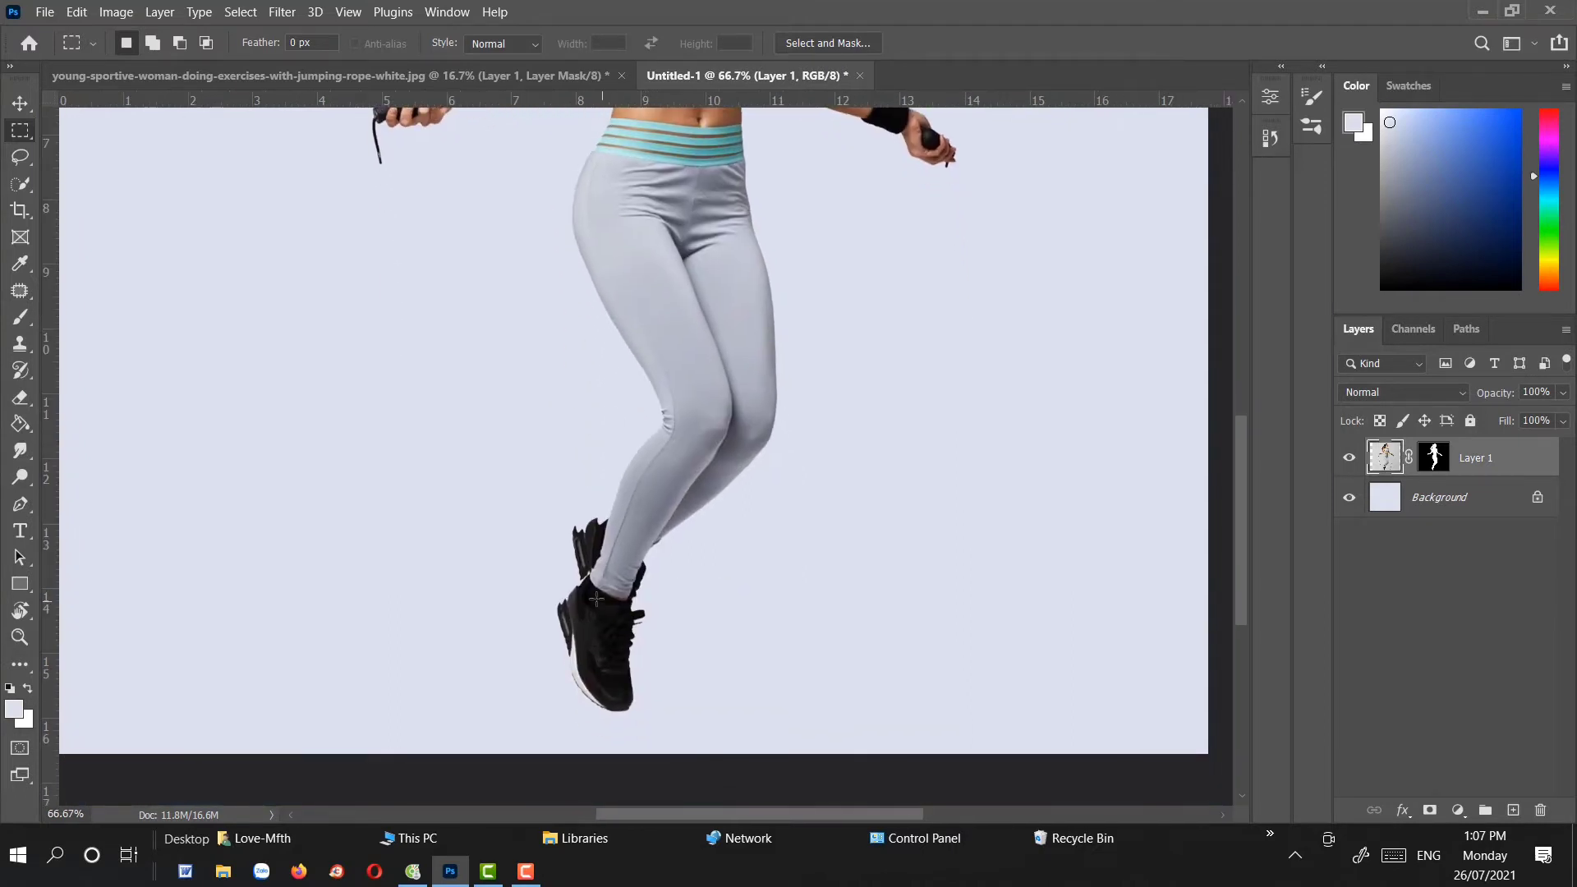
pyautogui.moveTo(609, 596); pyautogui.dragTo(616, 708)
pyautogui.hotkey('ctrl', 'j')
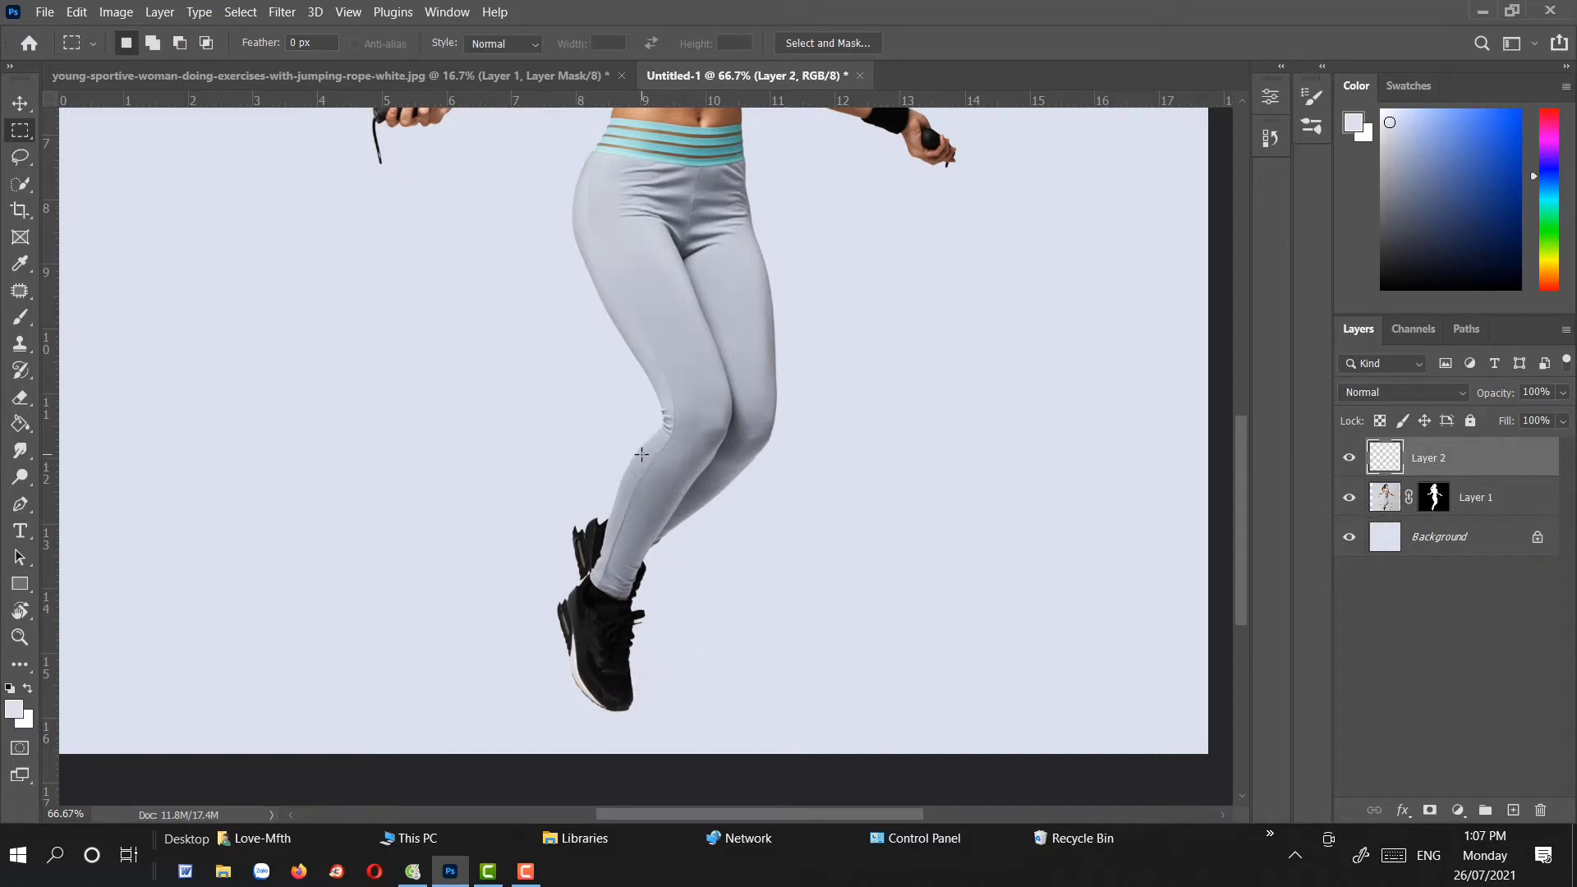
pyautogui.moveTo(641, 454); pyautogui.dragTo(630, 583)
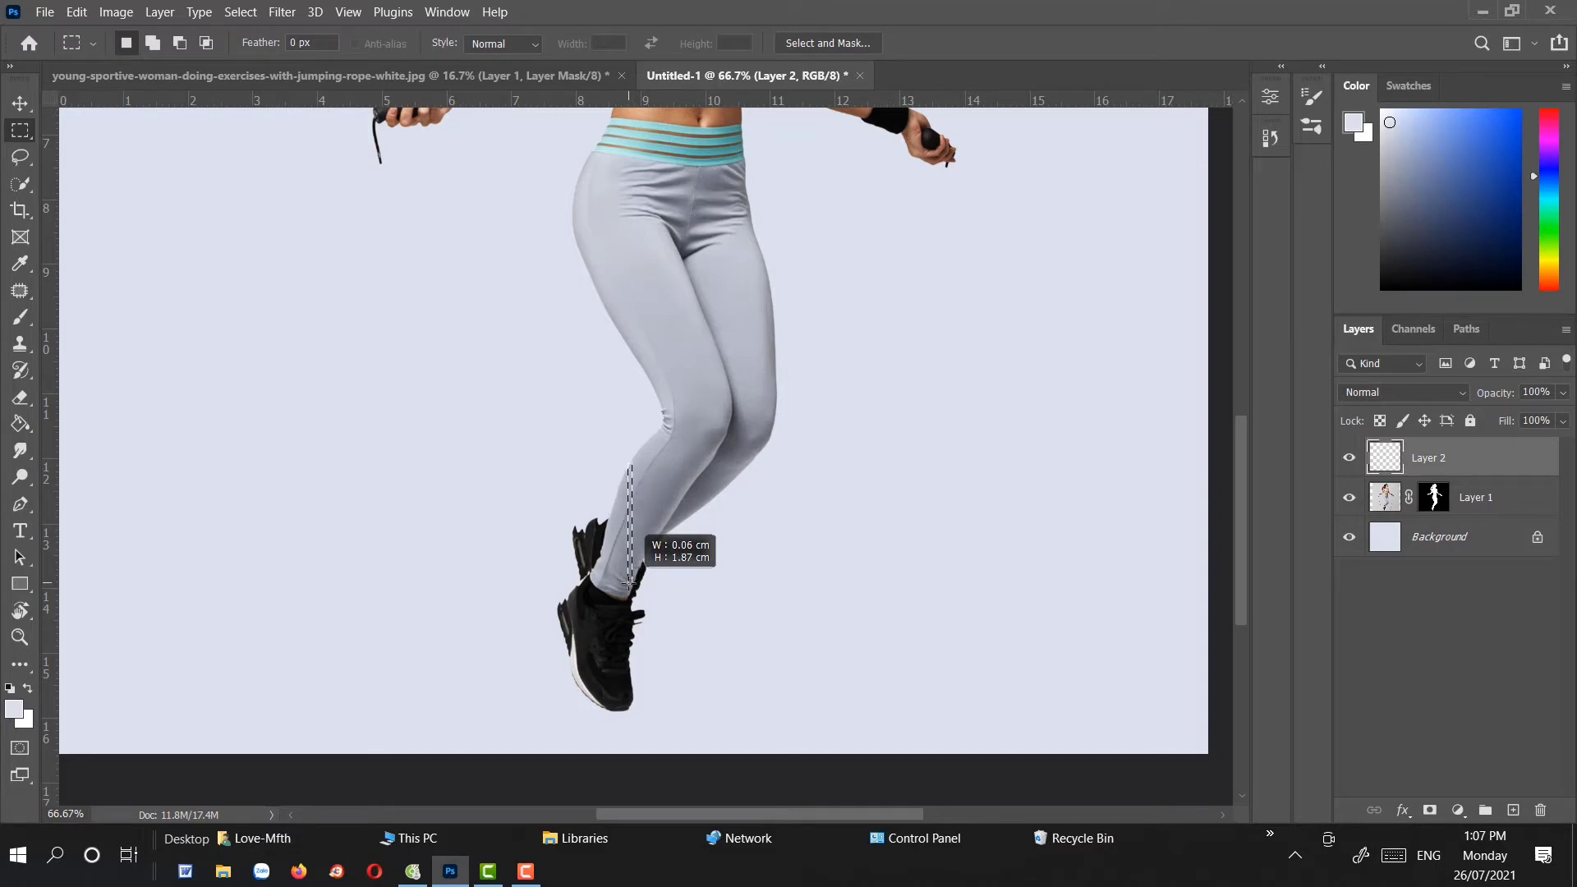
pyautogui.moveTo(630, 583); pyautogui.dragTo(637, 590)
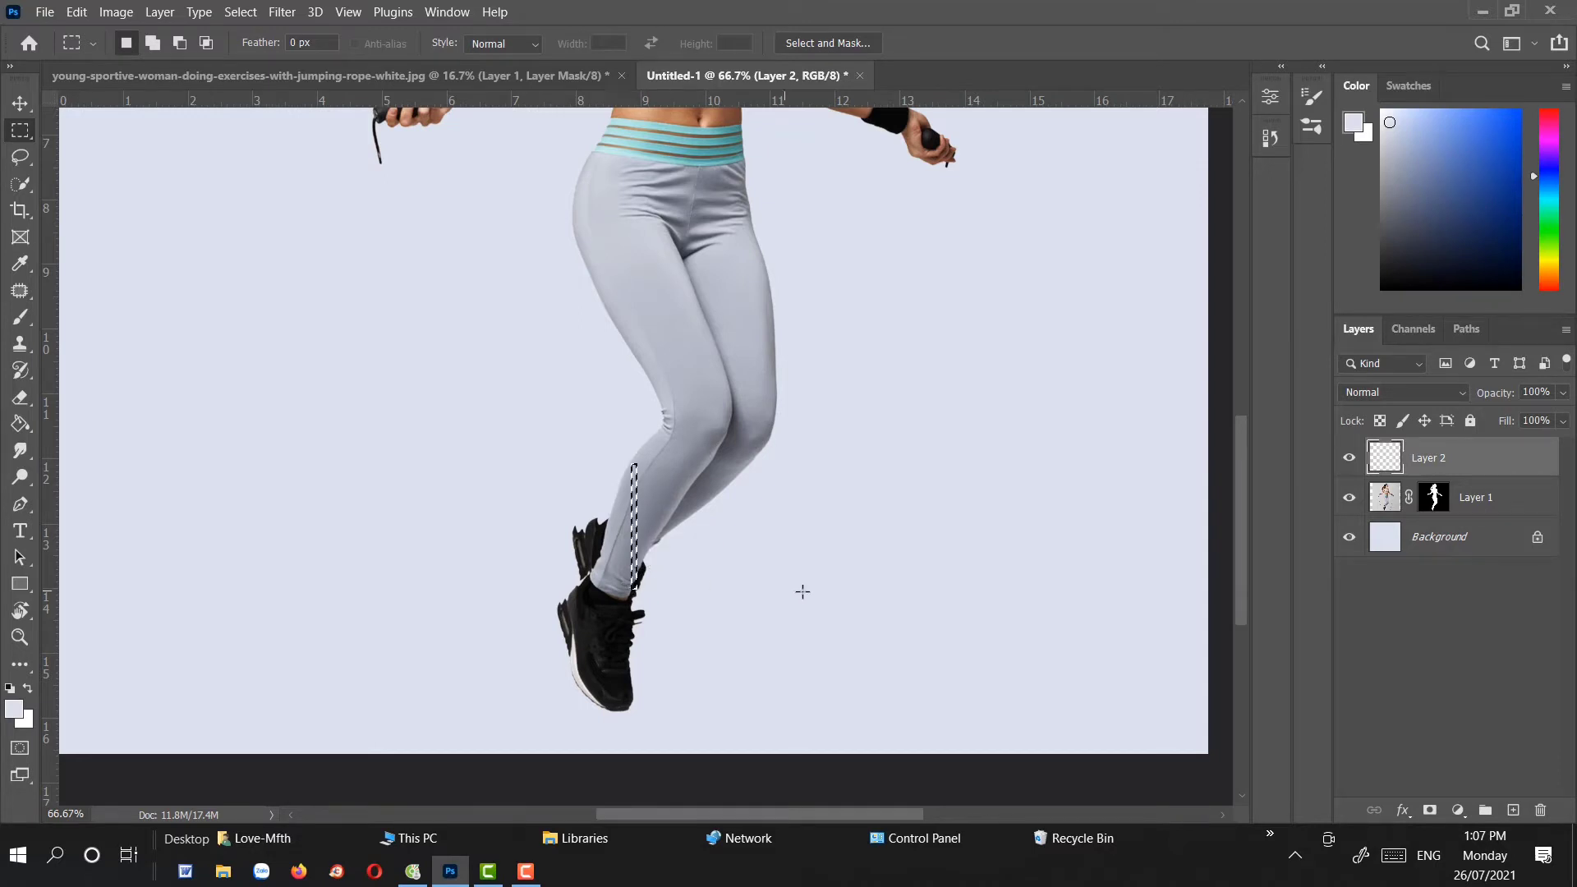
pyautogui.hotkey('ctrl', 'j')
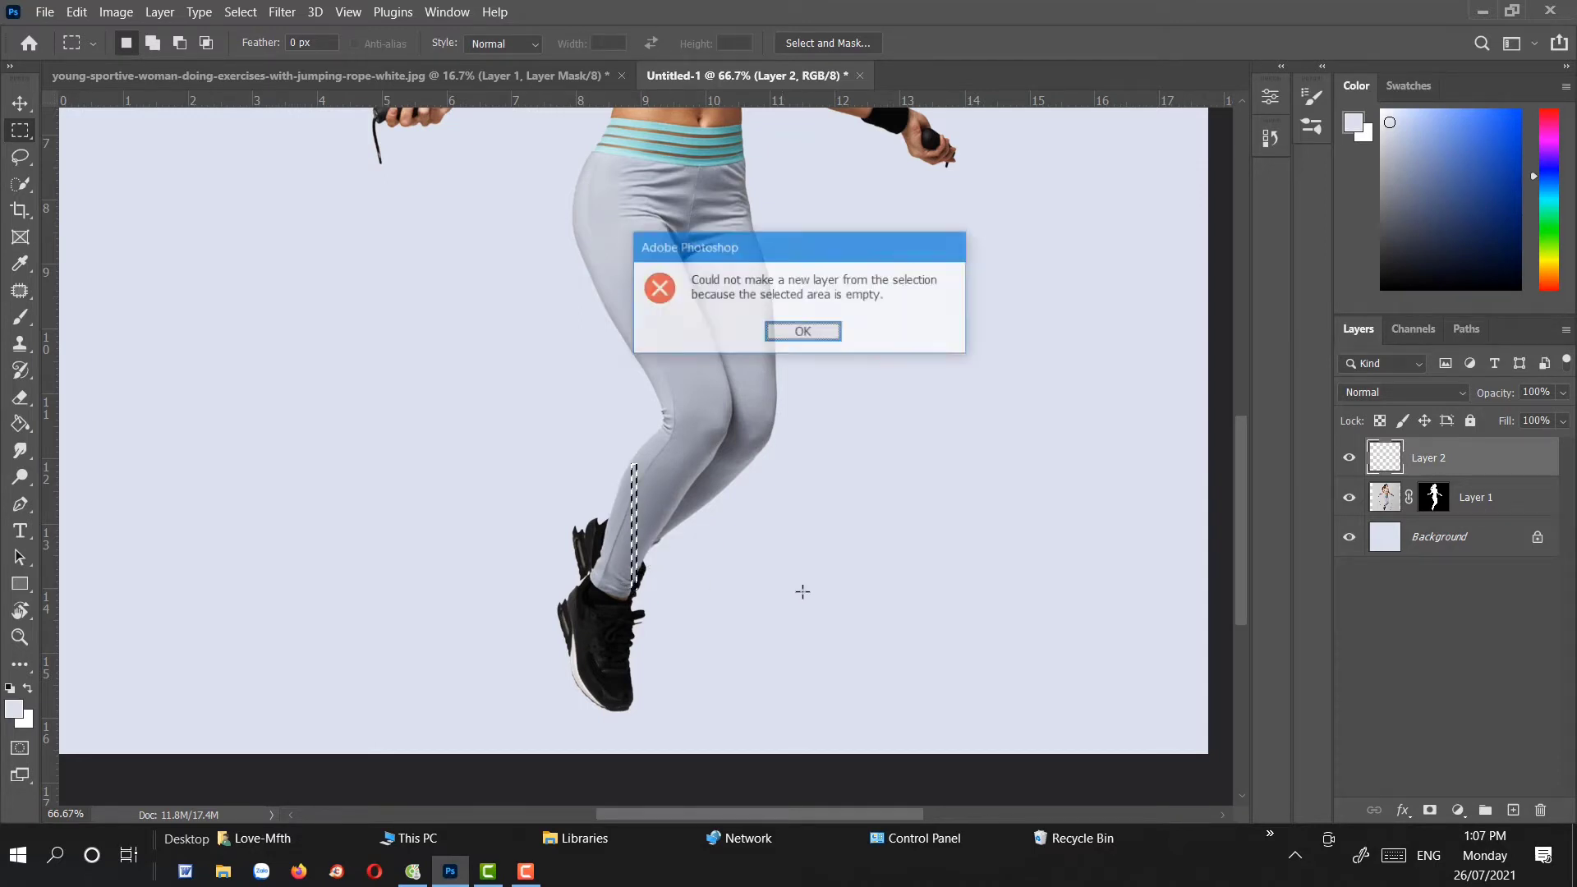
pyautogui.press('Return')
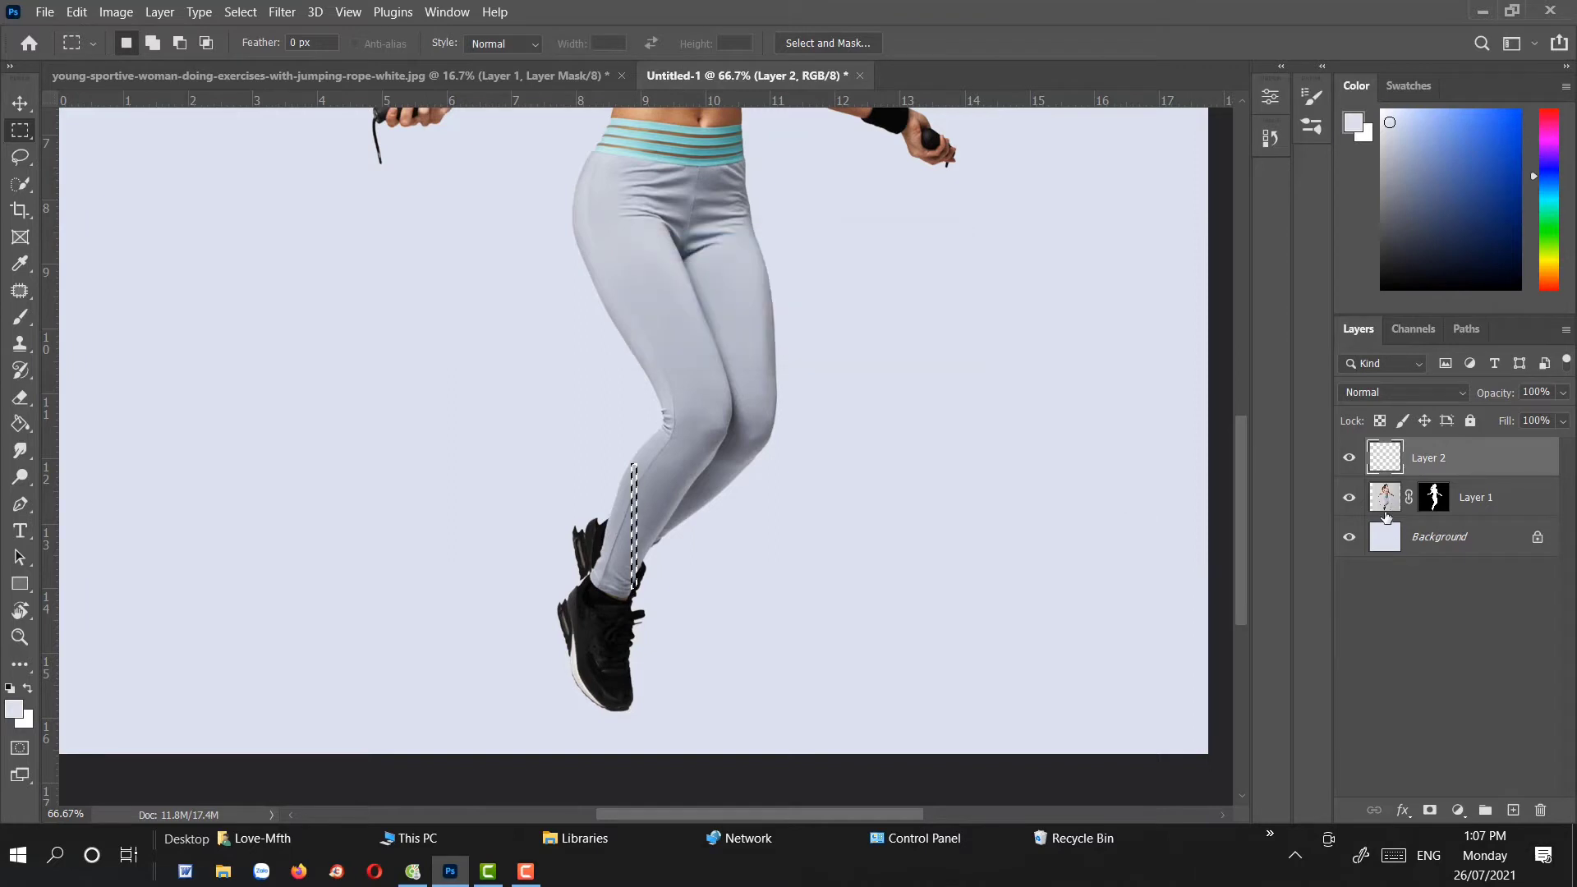
pyautogui.click(1383, 505)
pyautogui.hotkey('ctrl', 'j')
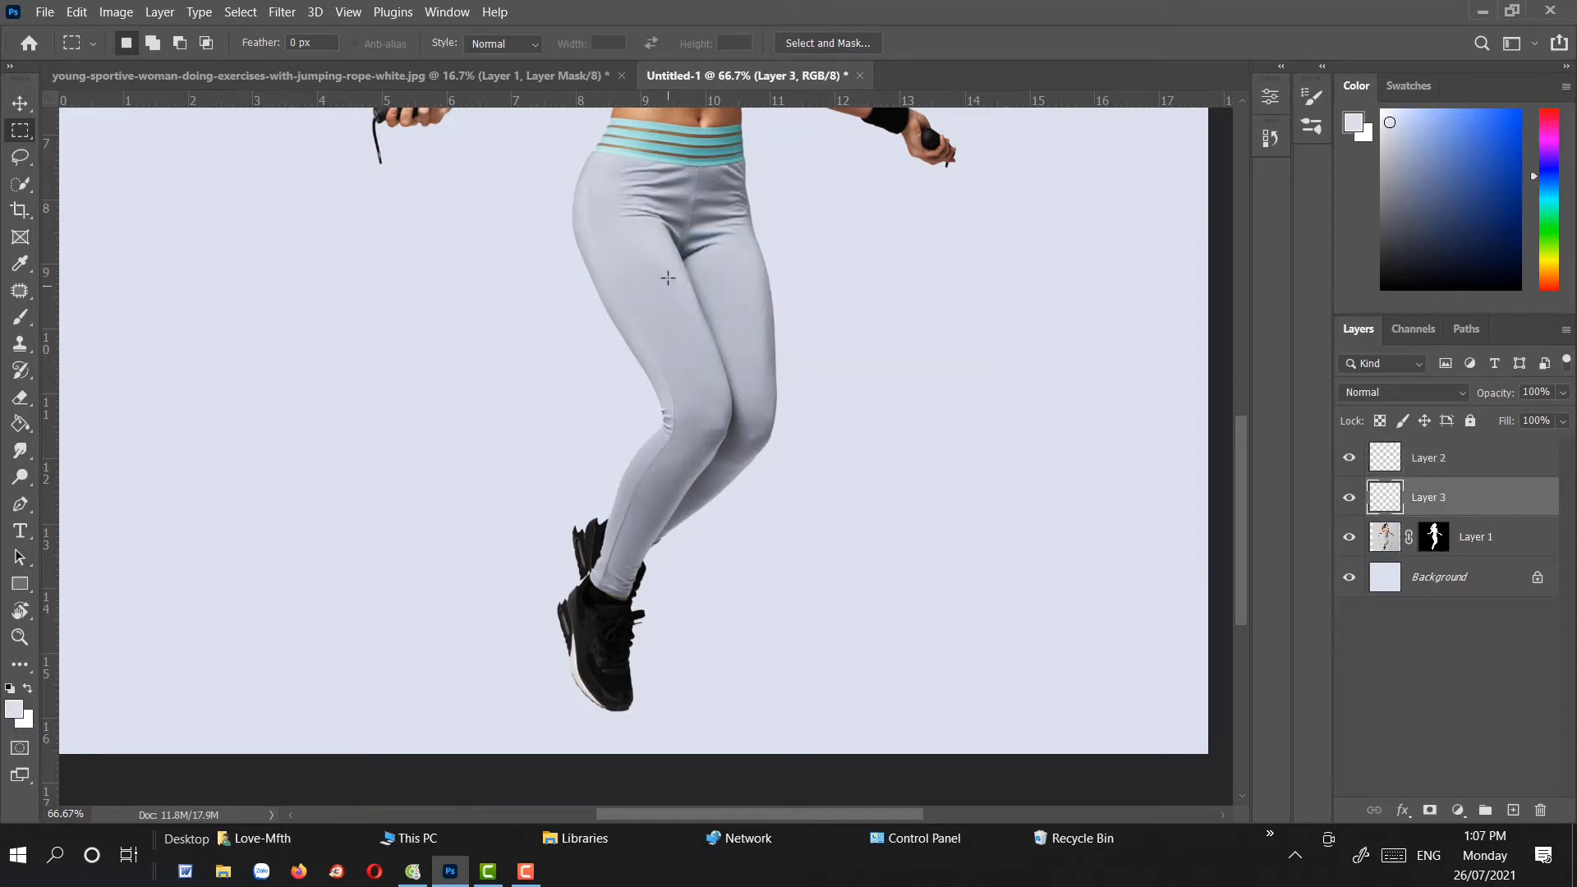
# Copy thin strips of the thigh and the ribs-to-waistband torso onto new layers
pyautogui.moveTo(639, 240); pyautogui.dragTo(666, 374)
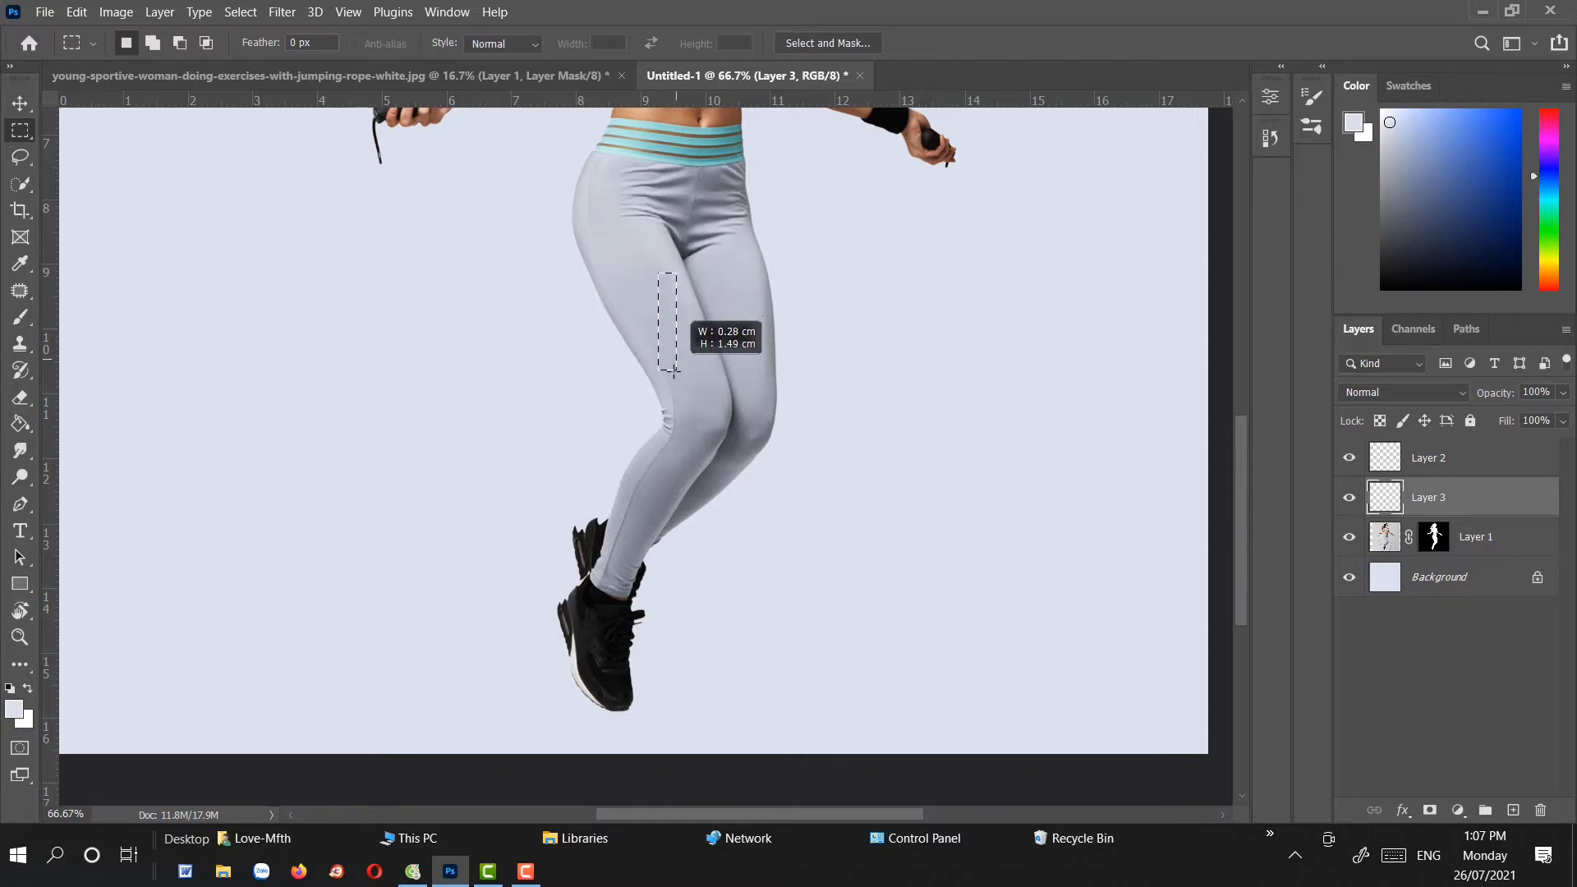
pyautogui.hotkey('ctrl', 'j')
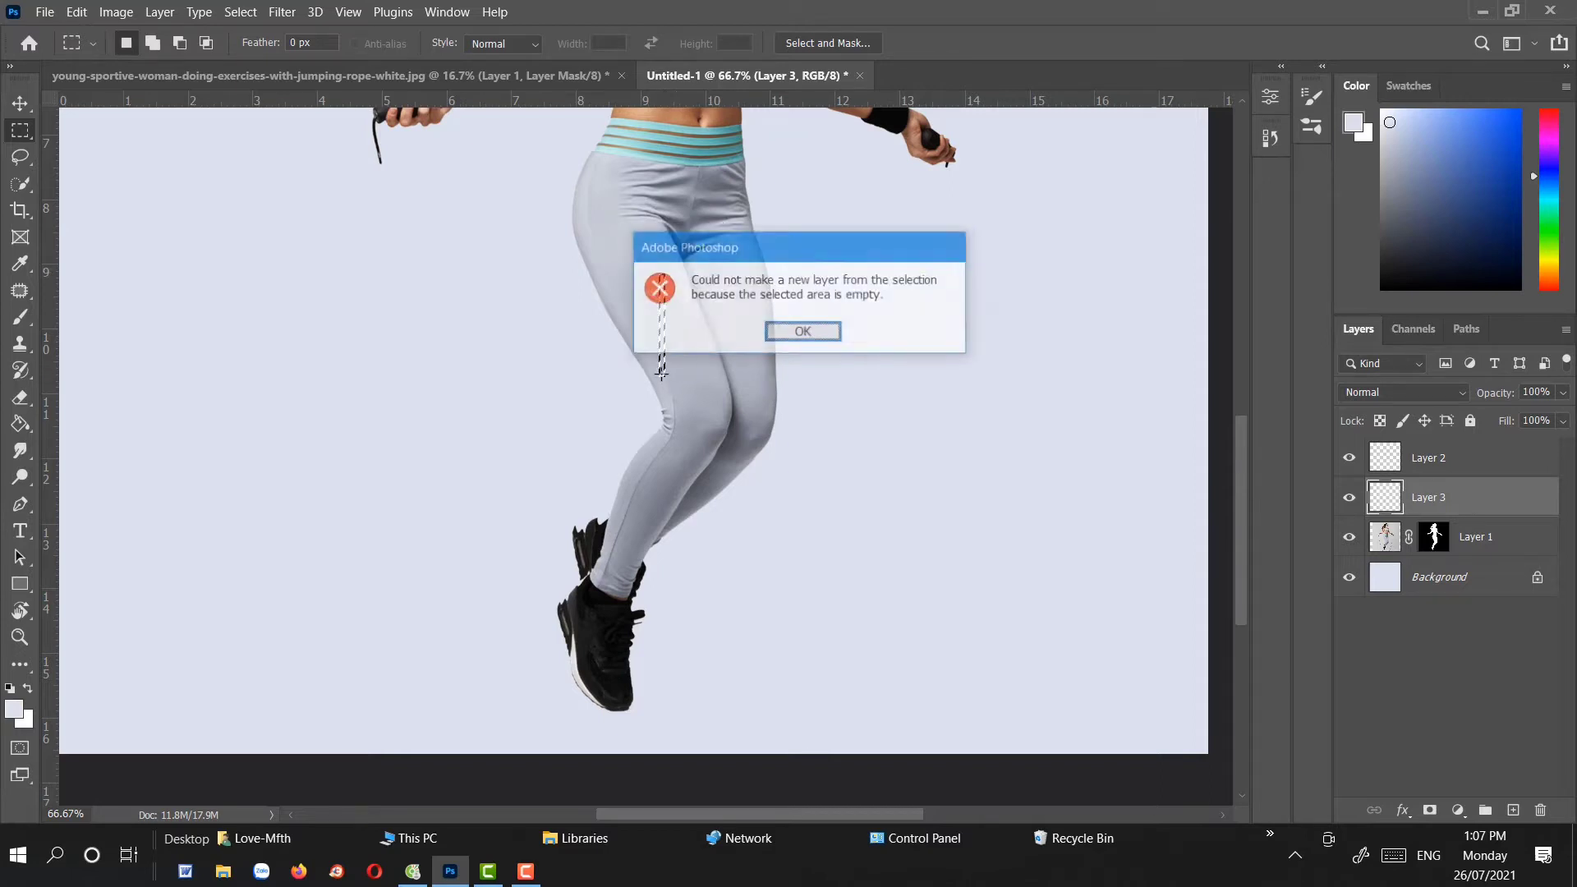
pyautogui.press('Return')
pyautogui.click(1394, 542)
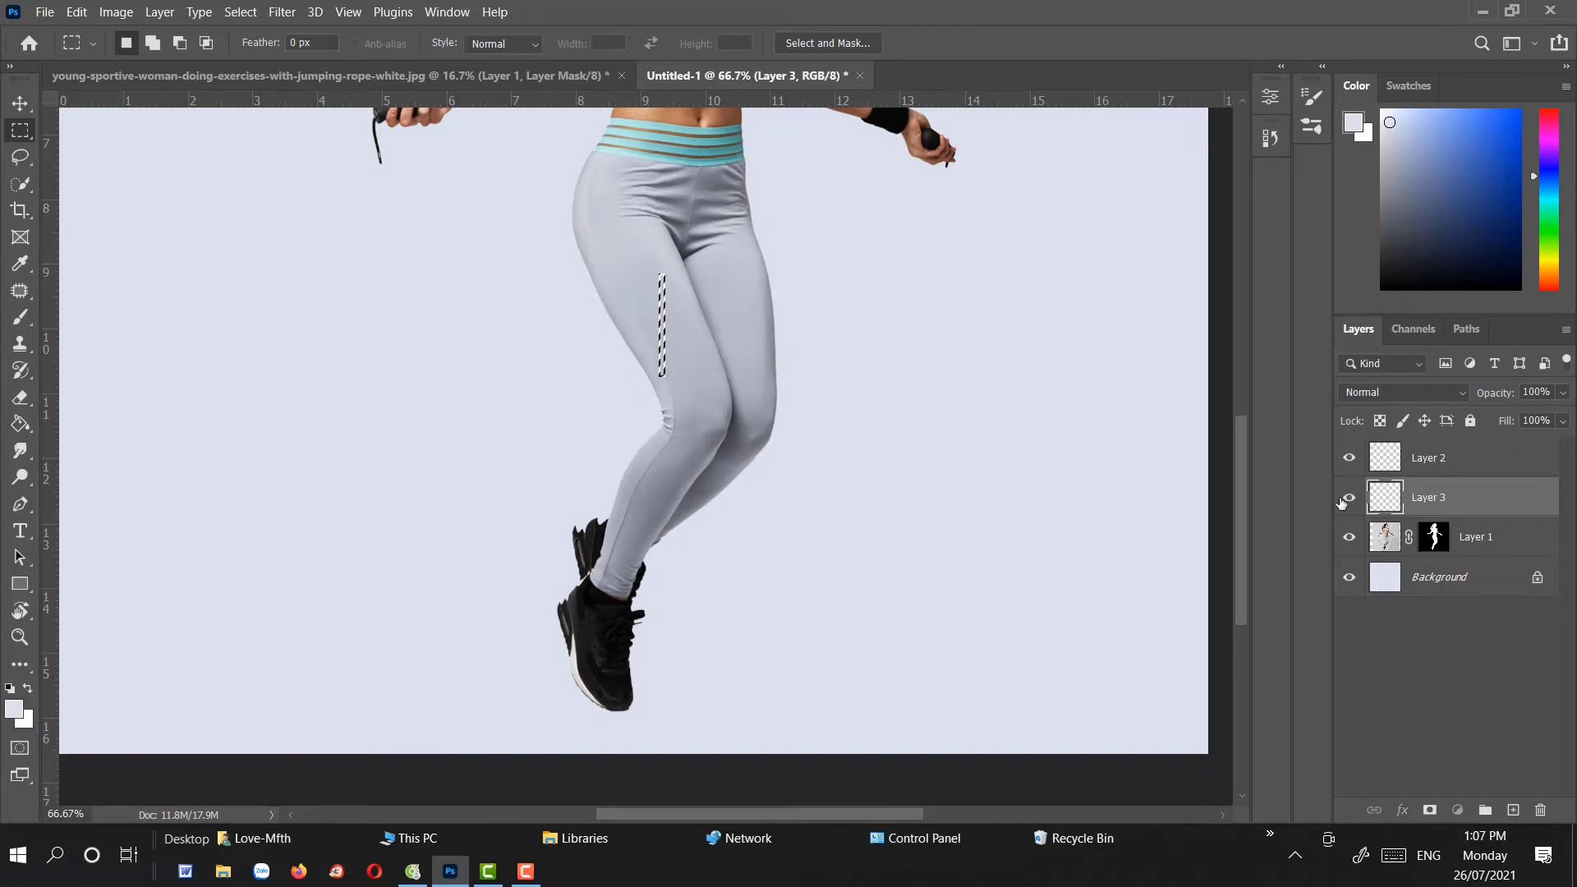
pyautogui.hotkey('ctrl', 'j')
pyautogui.click(1389, 577)
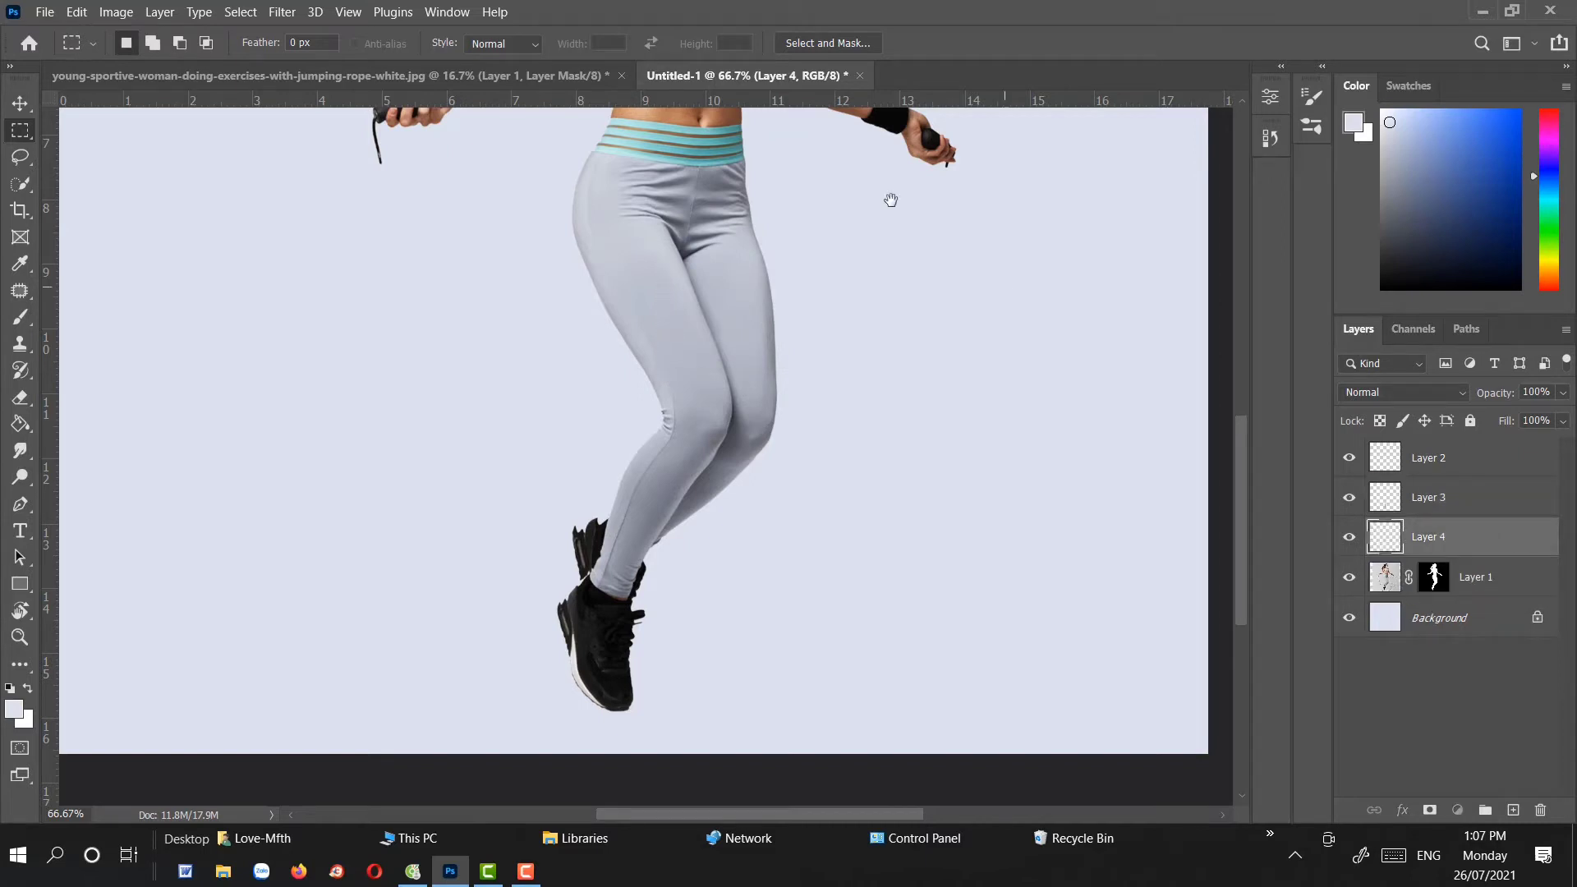
pyautogui.moveTo(891, 230); pyautogui.dragTo(863, 504)
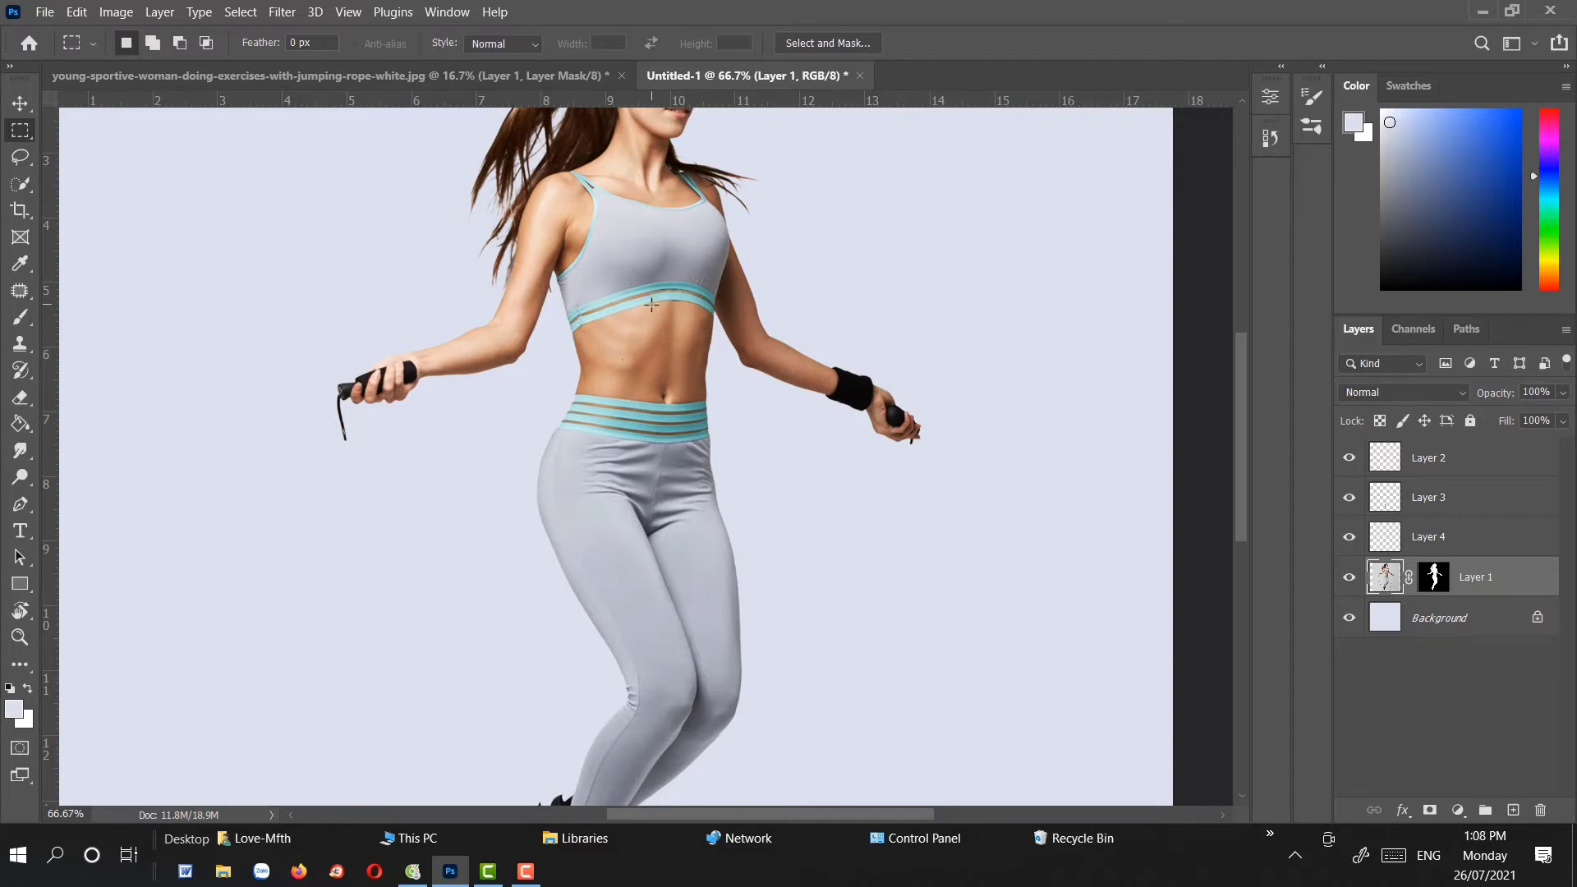
pyautogui.moveTo(650, 311); pyautogui.dragTo(656, 459)
pyautogui.hotkey('ctrl', 'j')
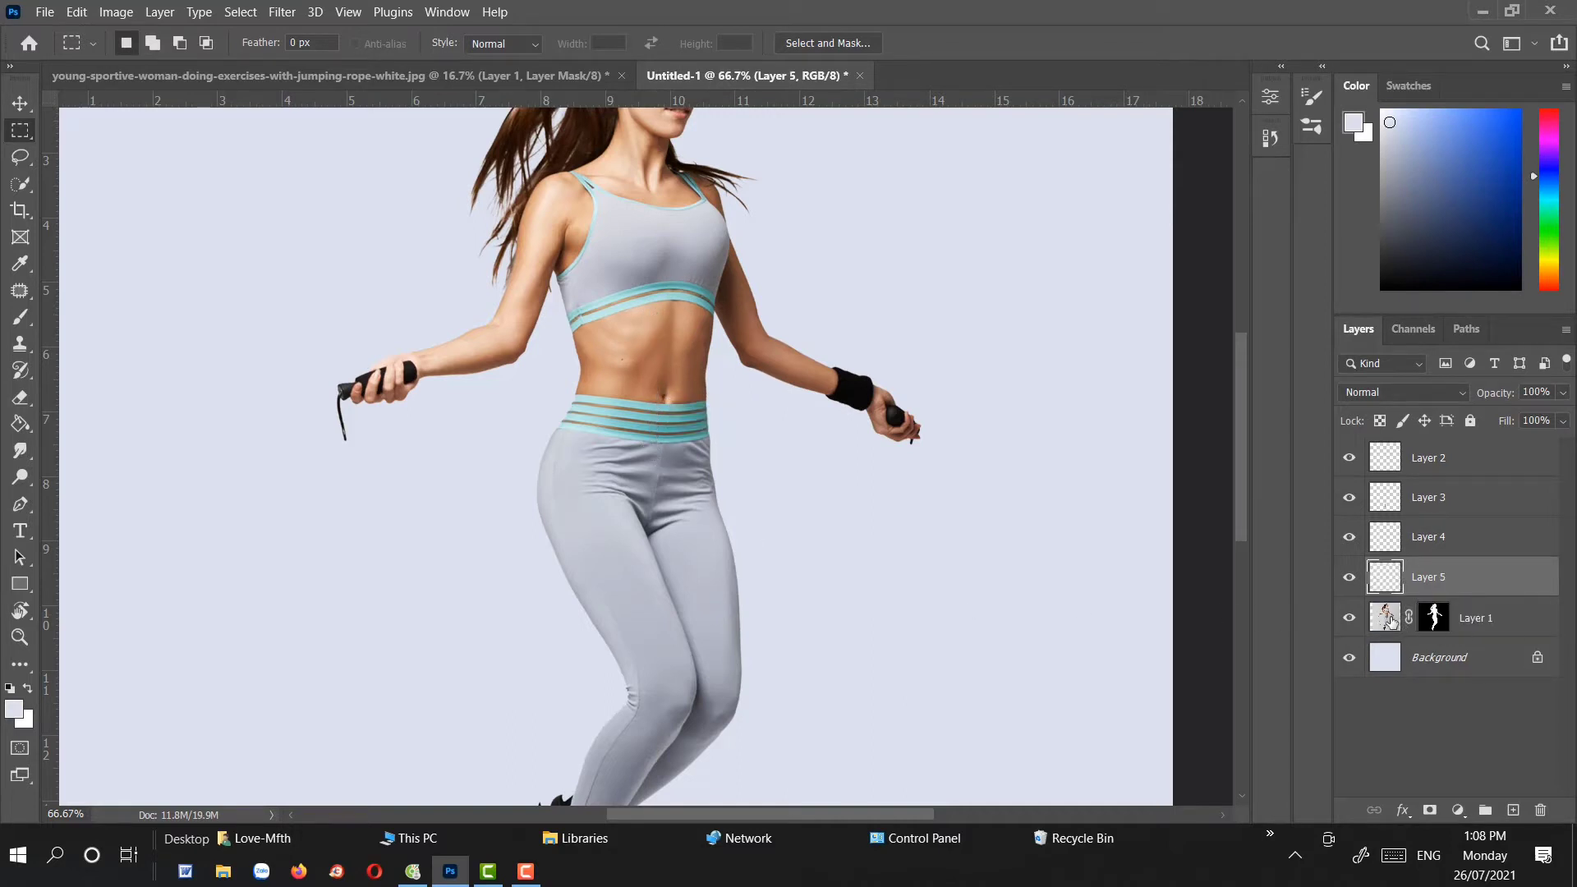
pyautogui.click(1385, 618)
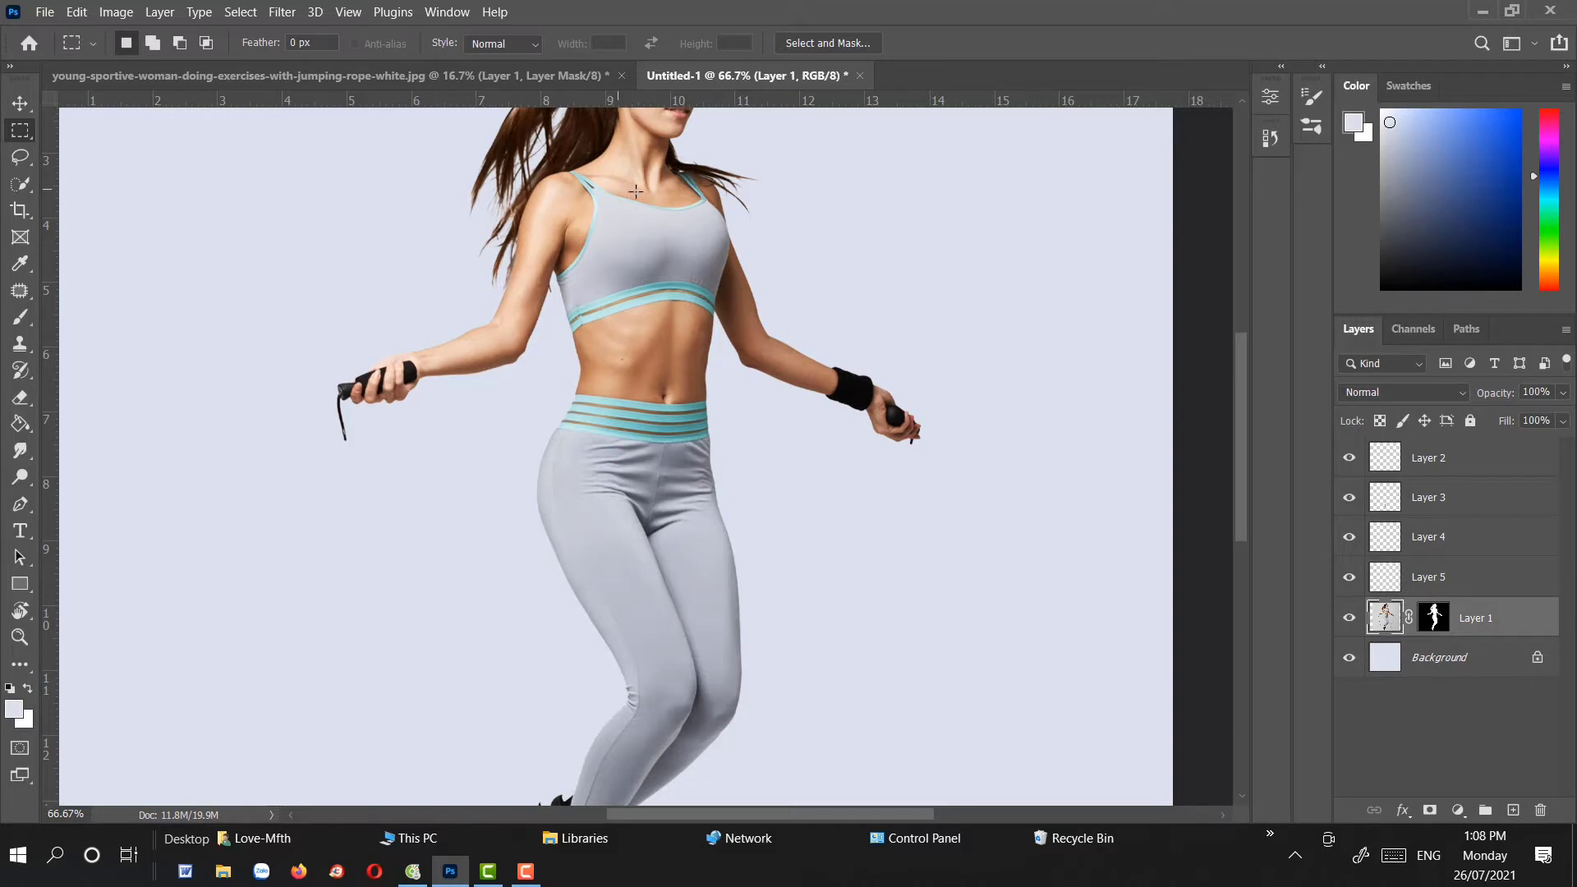
# Copy thin strips of the chest and the head, hairline to neck, onto new layers
pyautogui.moveTo(641, 192); pyautogui.dragTo(637, 310)
pyautogui.hotkey('ctrl', 'j')
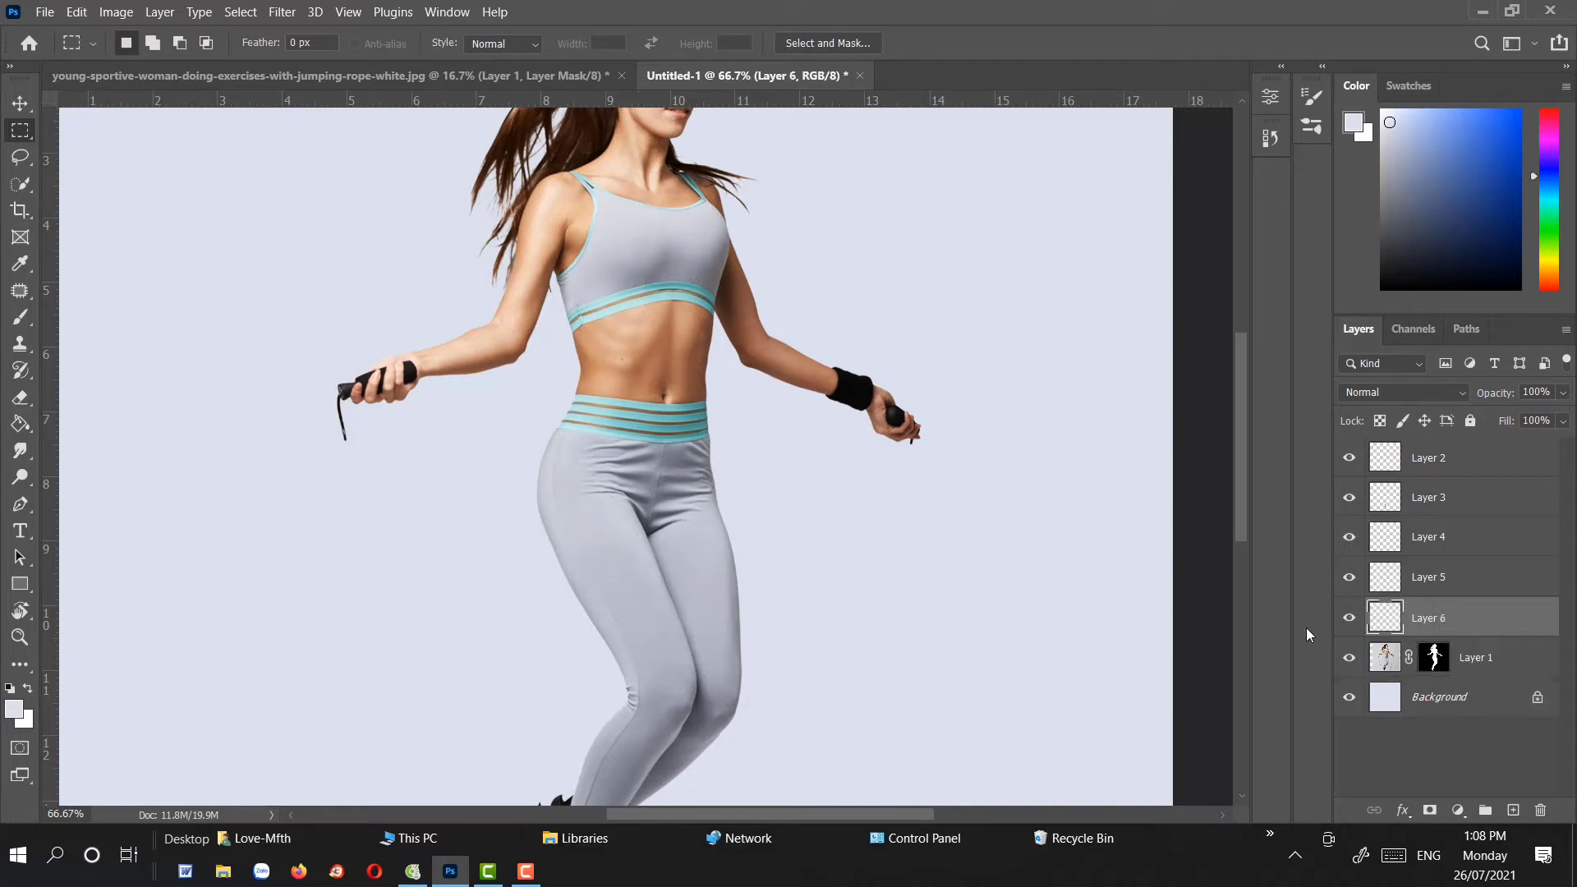
pyautogui.click(1390, 657)
pyautogui.moveTo(774, 304); pyautogui.dragTo(771, 457)
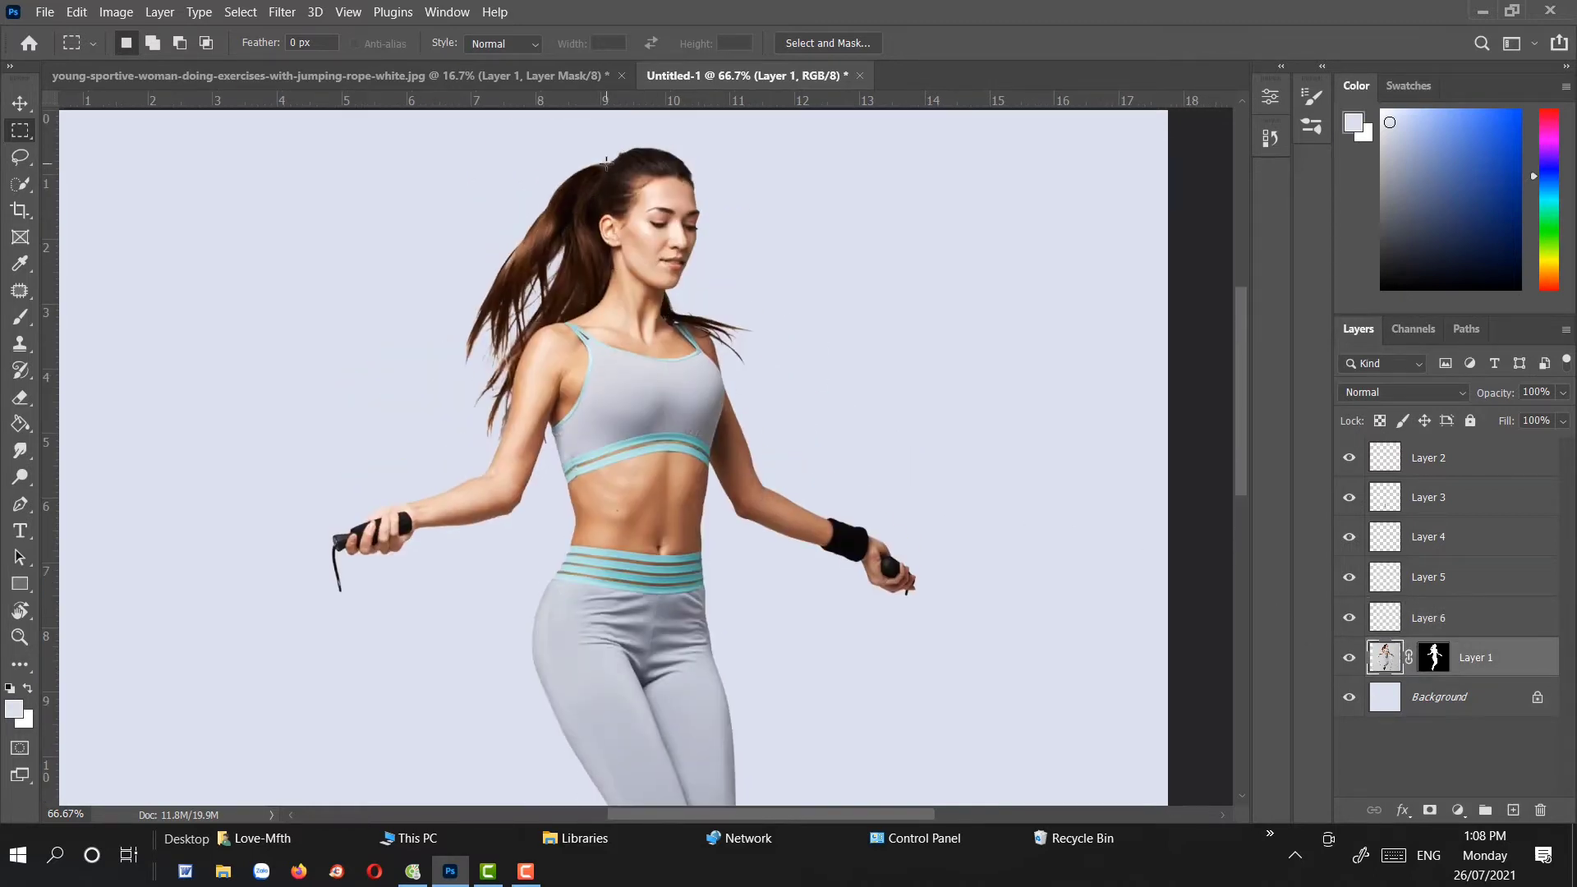
pyautogui.moveTo(607, 165); pyautogui.dragTo(612, 350)
pyautogui.hotkey('ctrl', 'j')
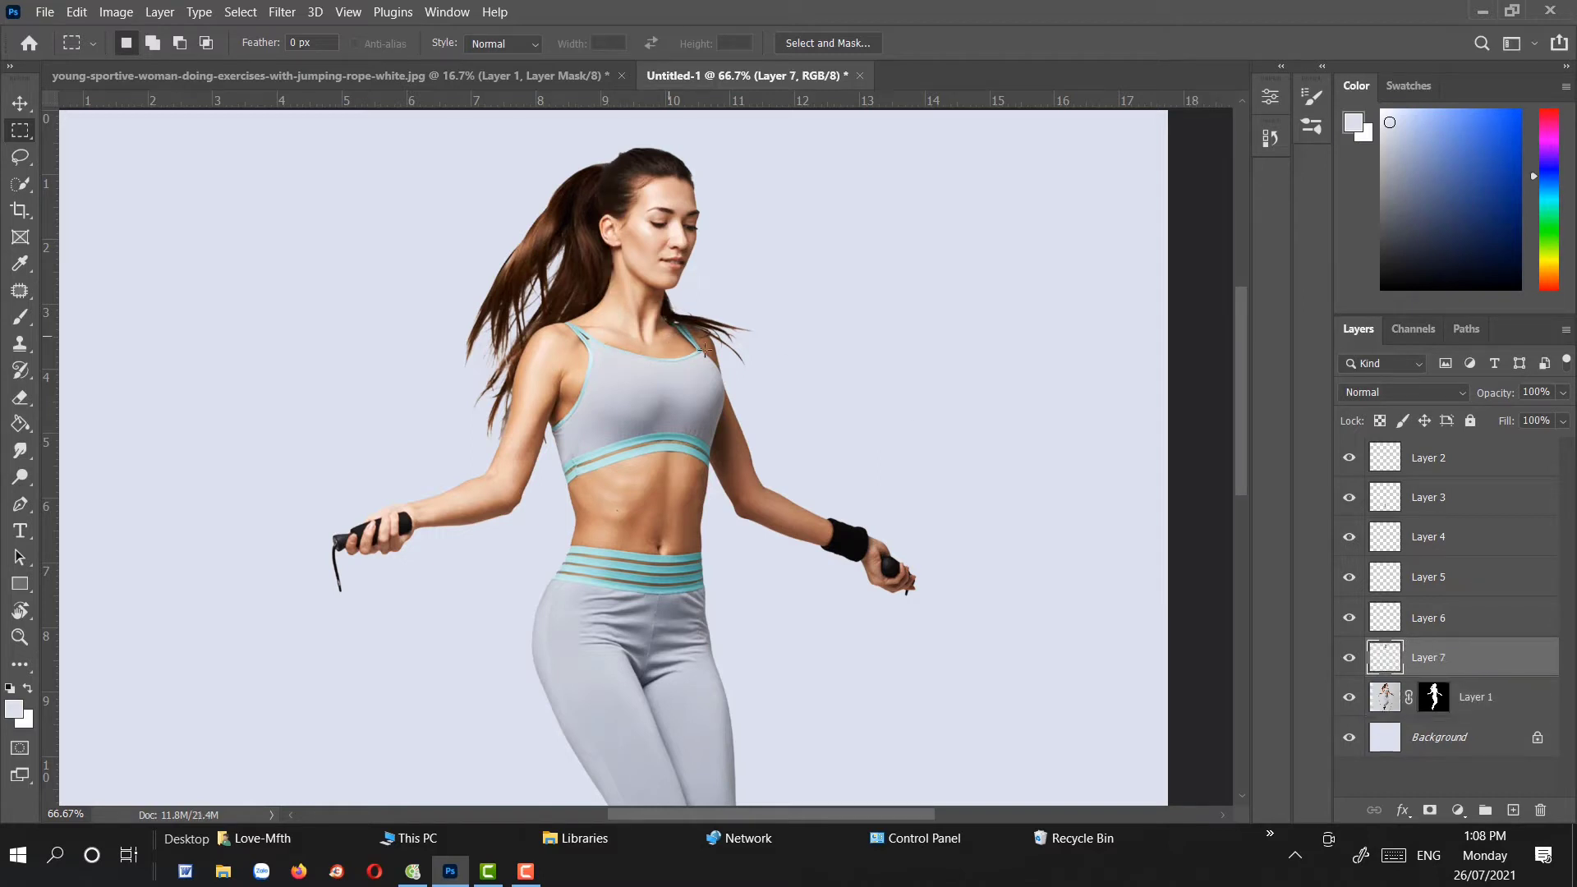
pyautogui.click(21, 103)
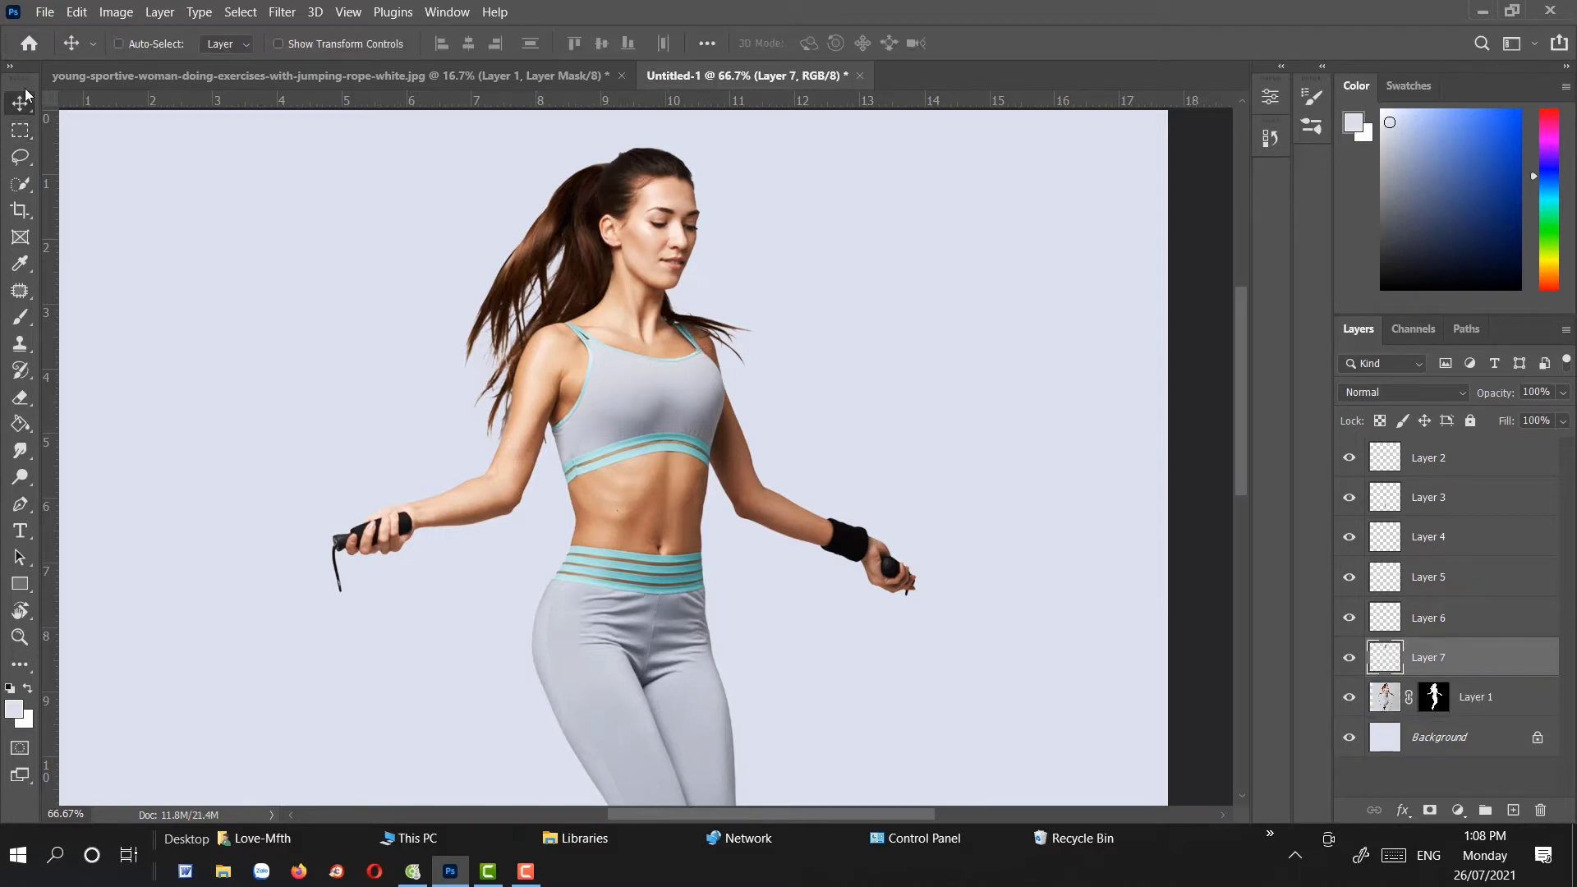
# Stretch the head strip across the full canvas width and move it to the top
pyautogui.hotkey('ctrl', '-')
pyautogui.hotkey('ctrl', '-')
pyautogui.hotkey('ctrl', '-')
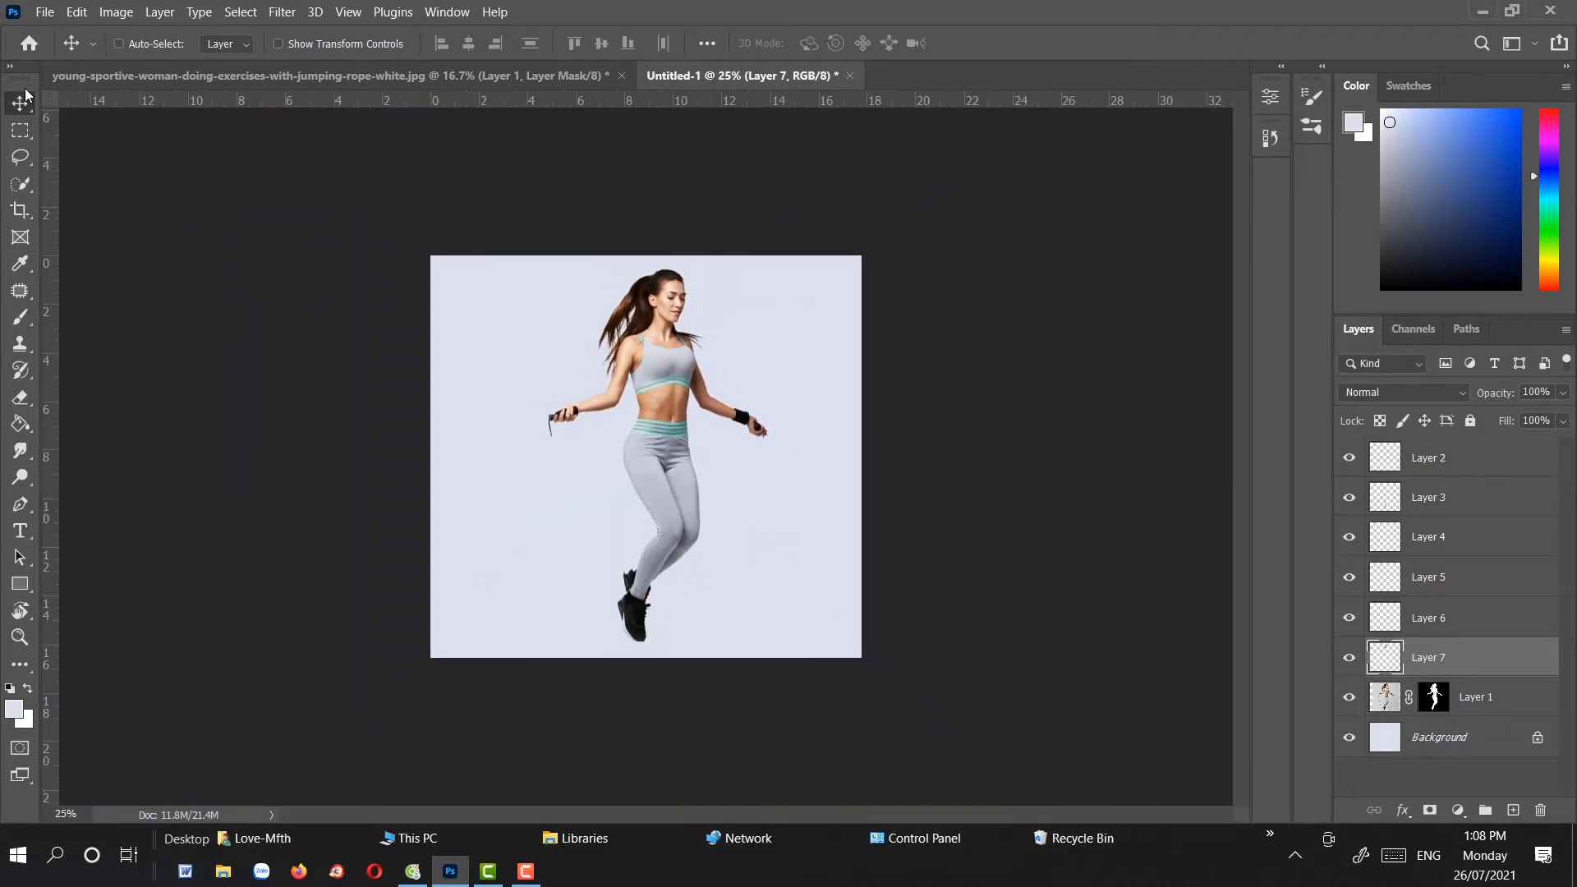
pyautogui.hotkey('ctrl', '-')
pyautogui.hotkey('ctrl', '+')
pyautogui.hotkey('ctrl', '+')
pyautogui.hotkey('ctrl', '+')
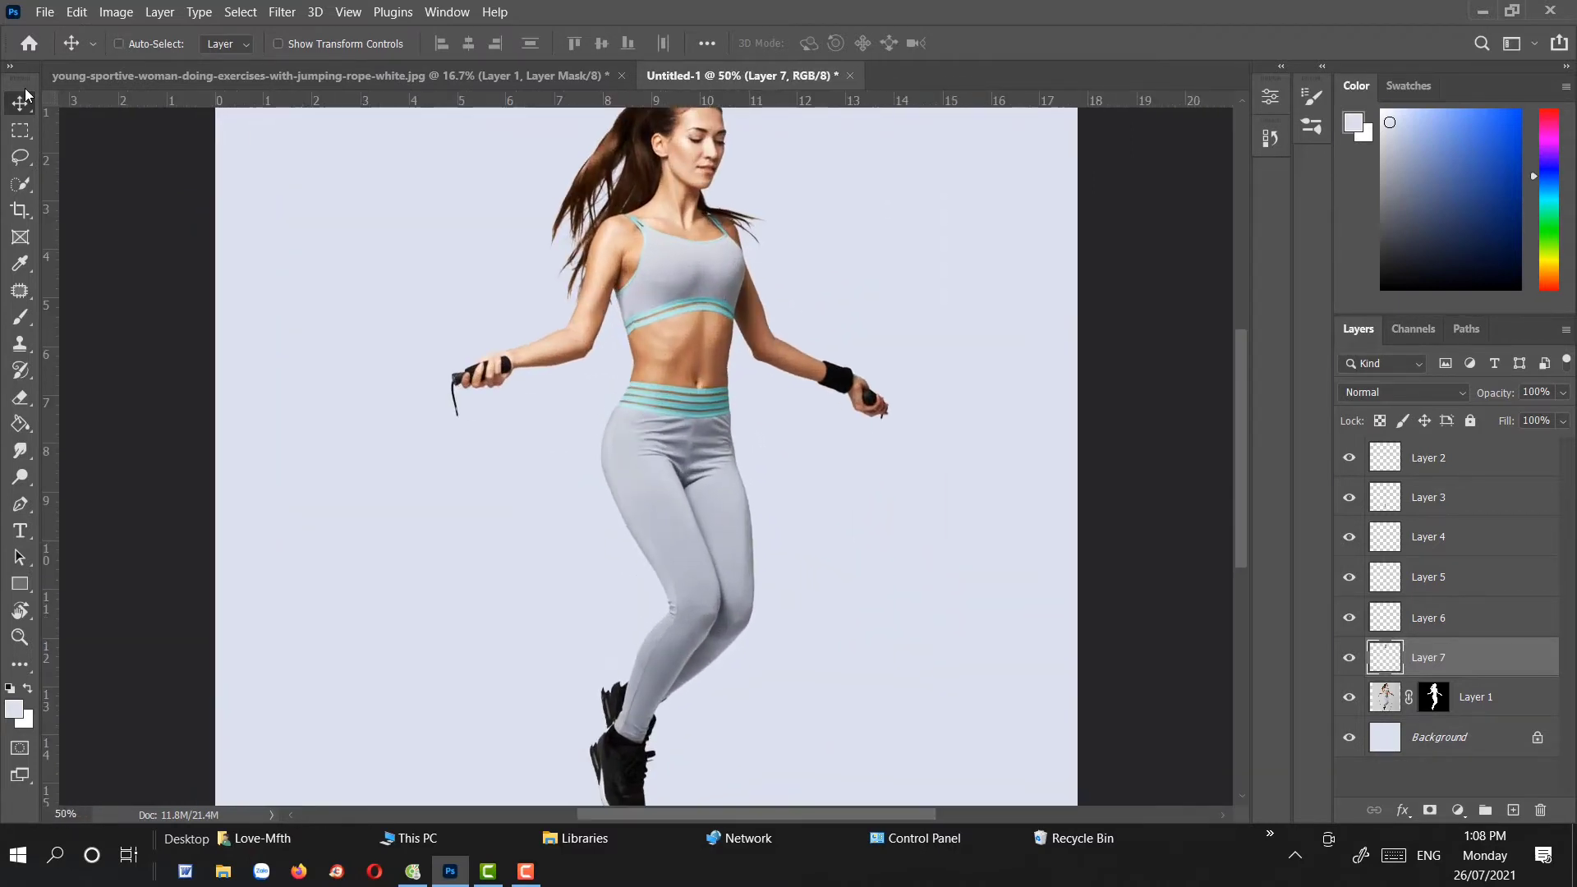
pyautogui.hotkey('ctrl', '-')
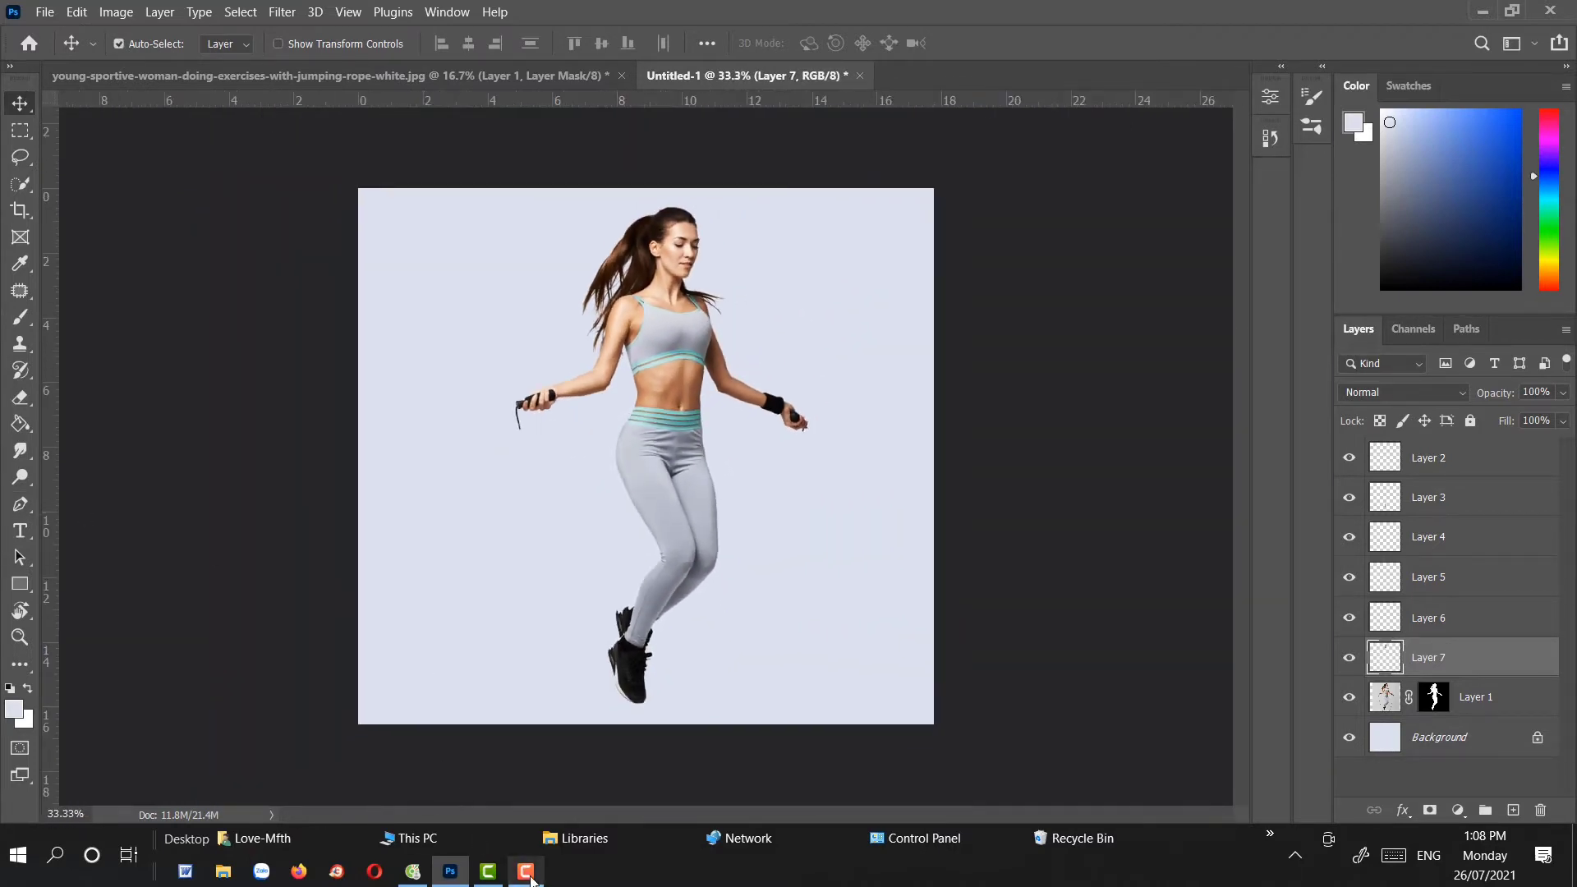
pyautogui.click(526, 871)
pyautogui.click(1494, 767)
pyautogui.hotkey('ctrl', 't')
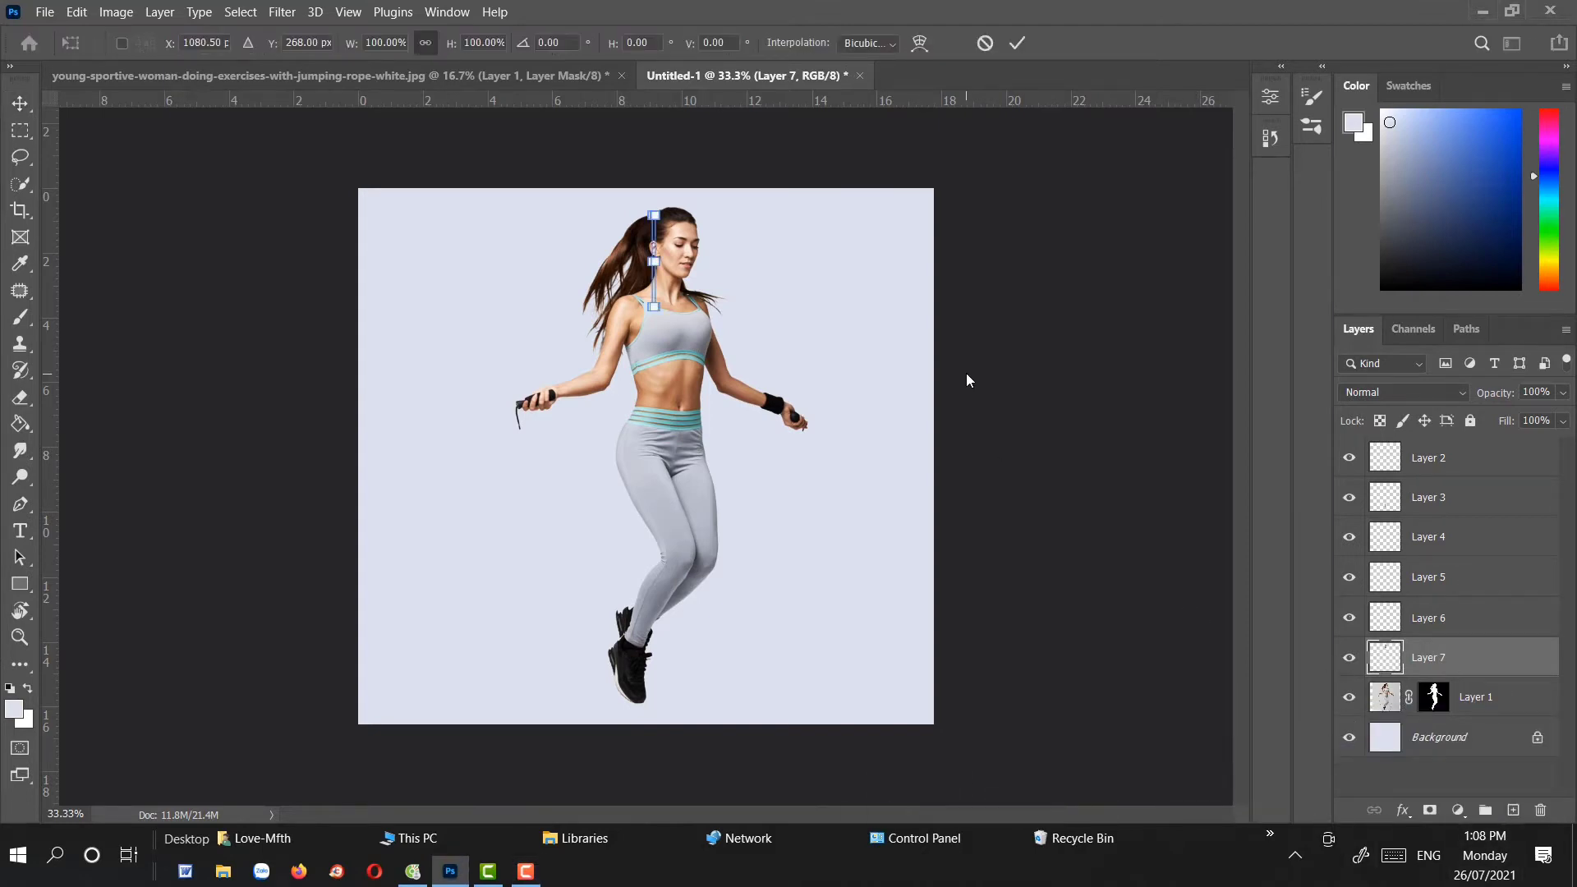
pyautogui.moveTo(663, 262); pyautogui.dragTo(933, 263)
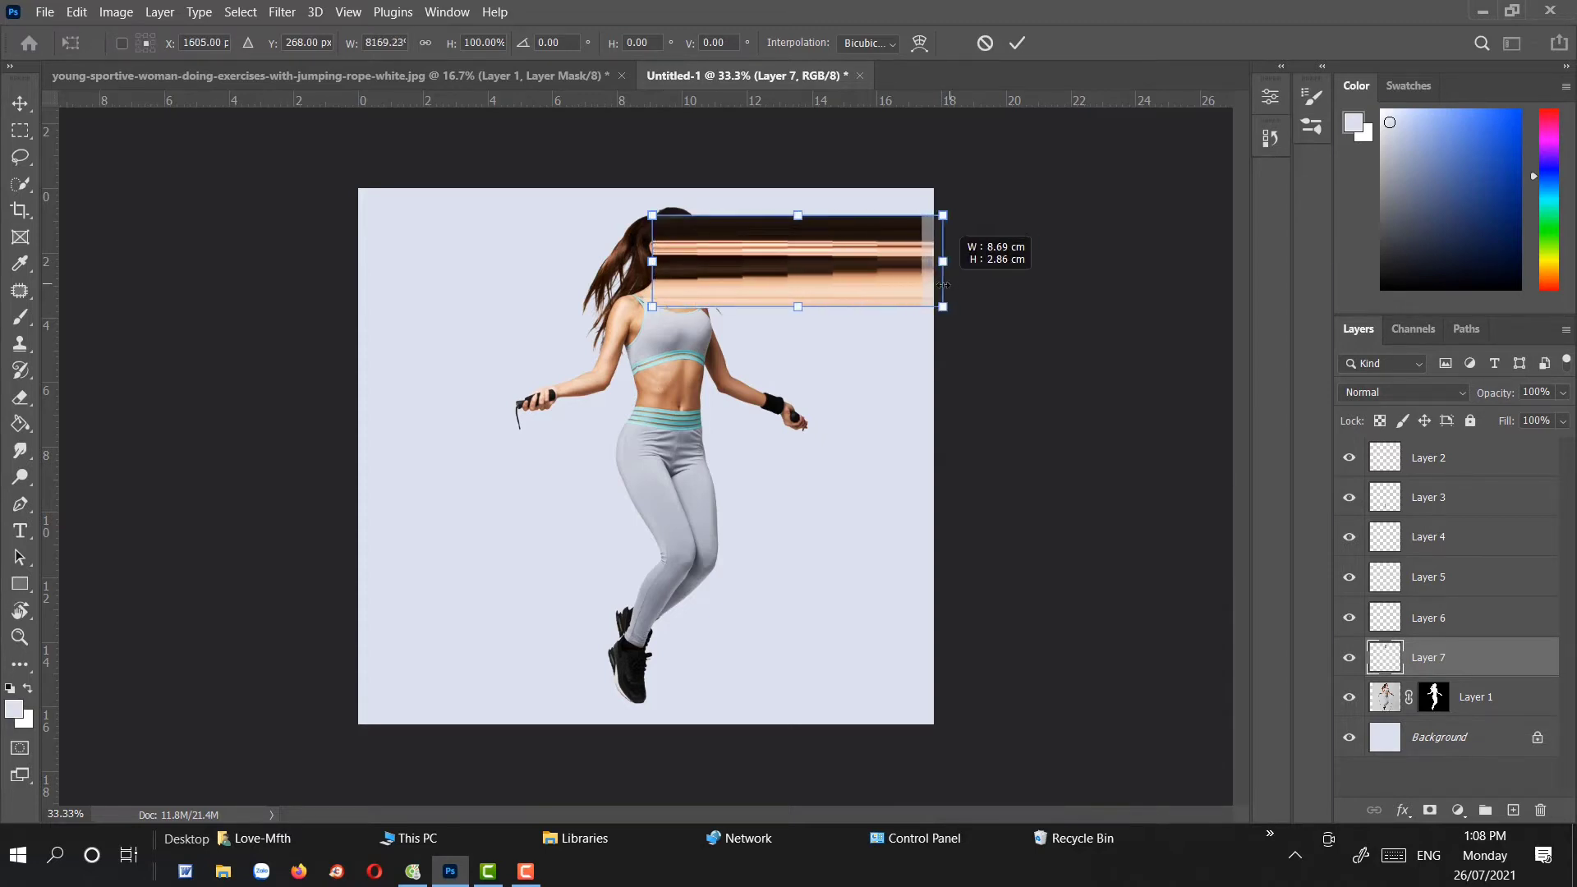
pyautogui.moveTo(654, 263)
pyautogui.mouseDown()
pyautogui.moveTo(350, 267)
pyautogui.moveTo(372, 266)
pyautogui.mouseUp()
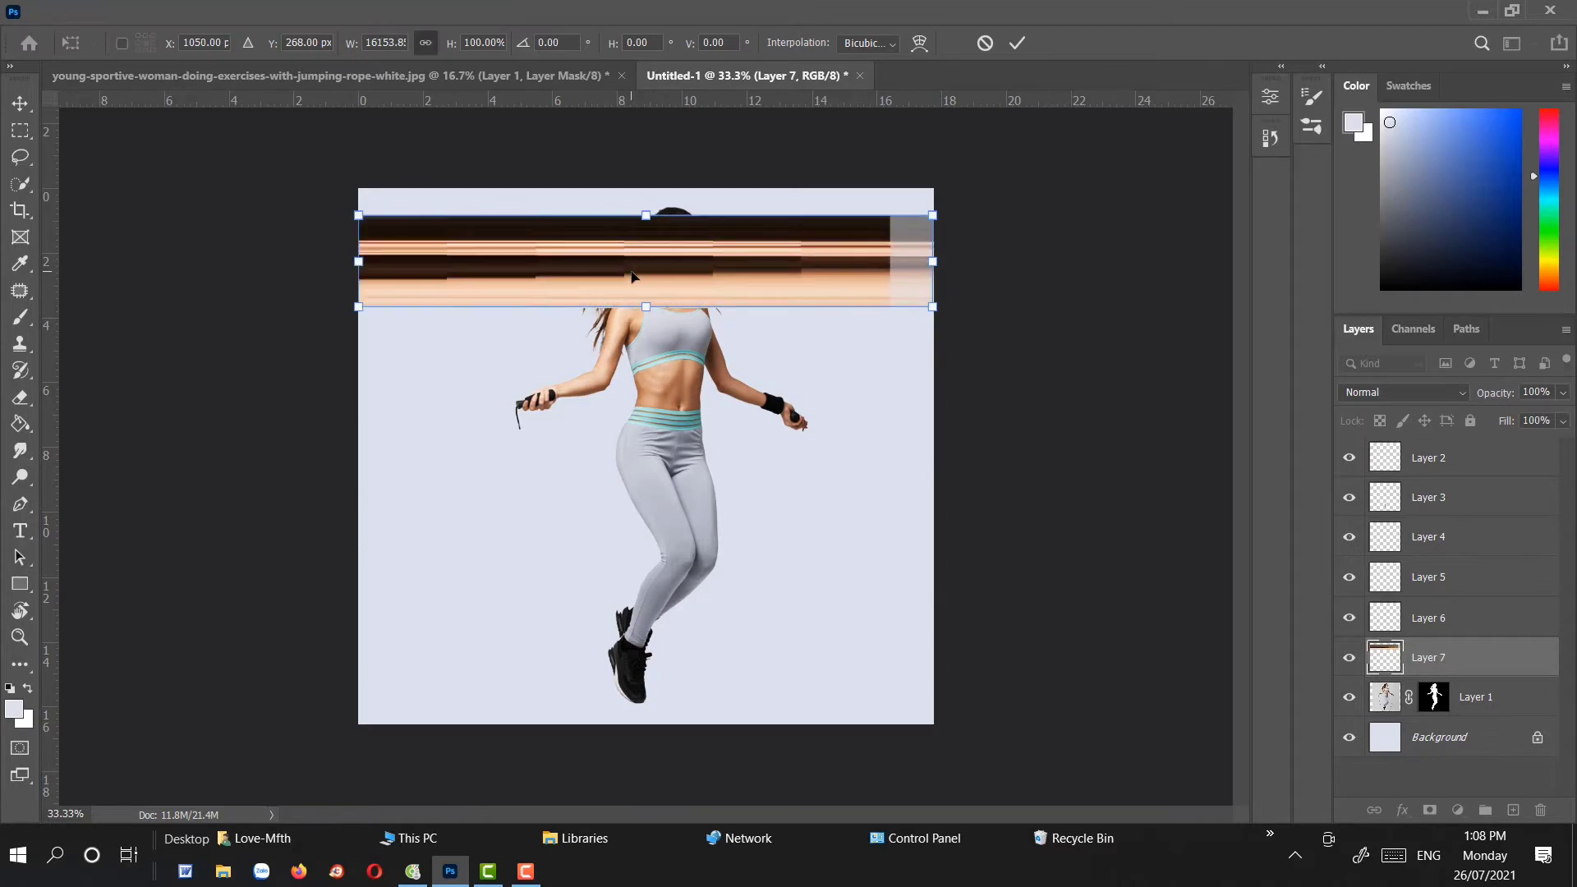
pyautogui.moveTo(640, 283); pyautogui.dragTo(641, 255)
pyautogui.moveTo(642, 254); pyautogui.dragTo(635, 255)
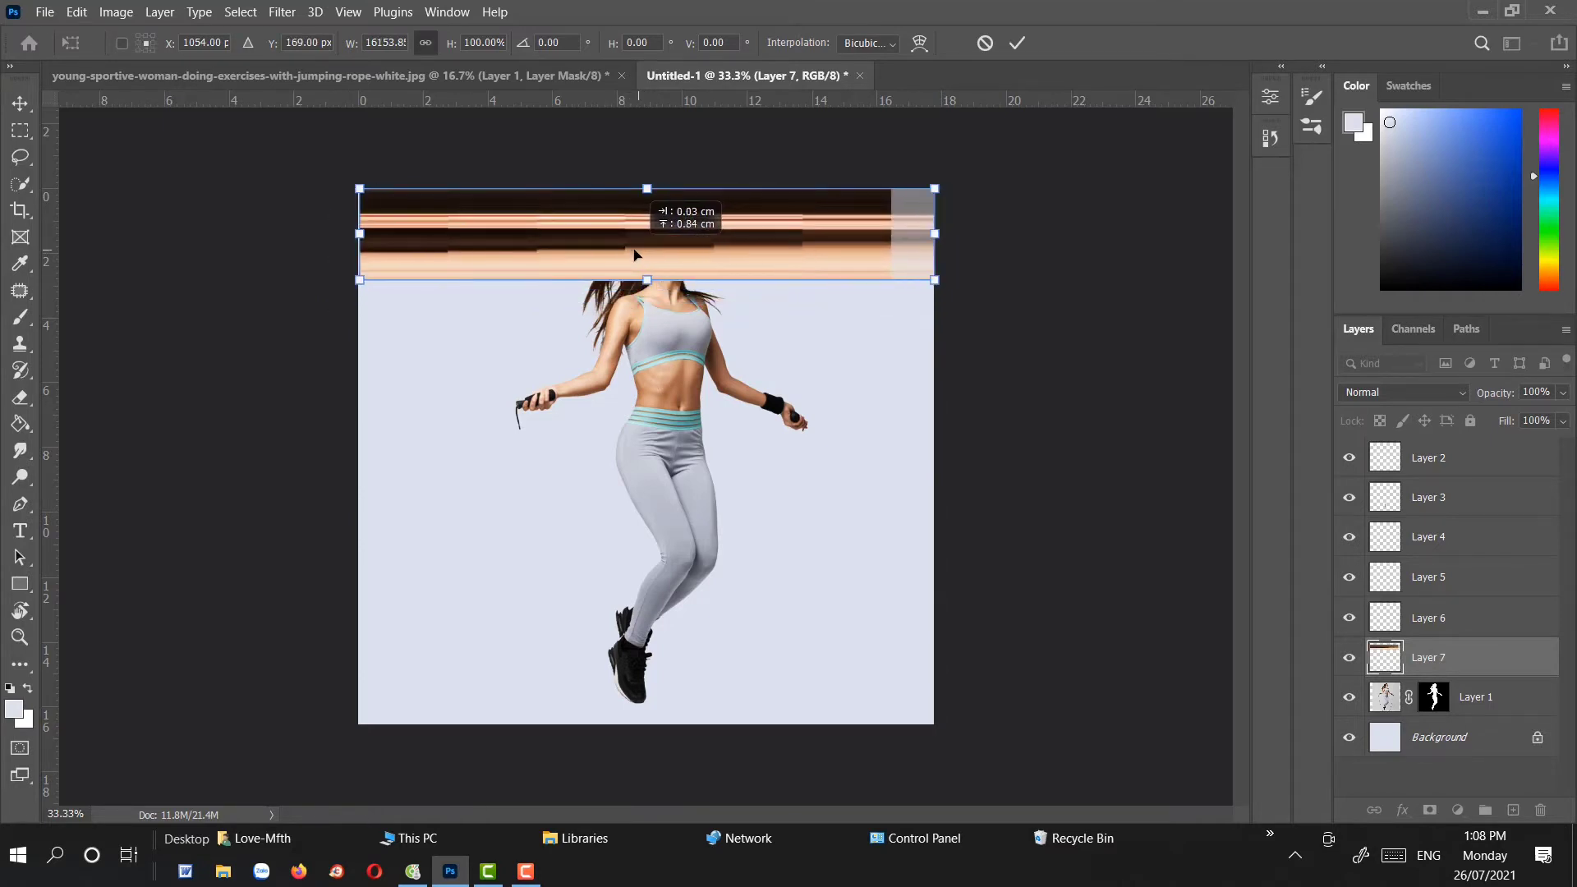
pyautogui.press('Return')
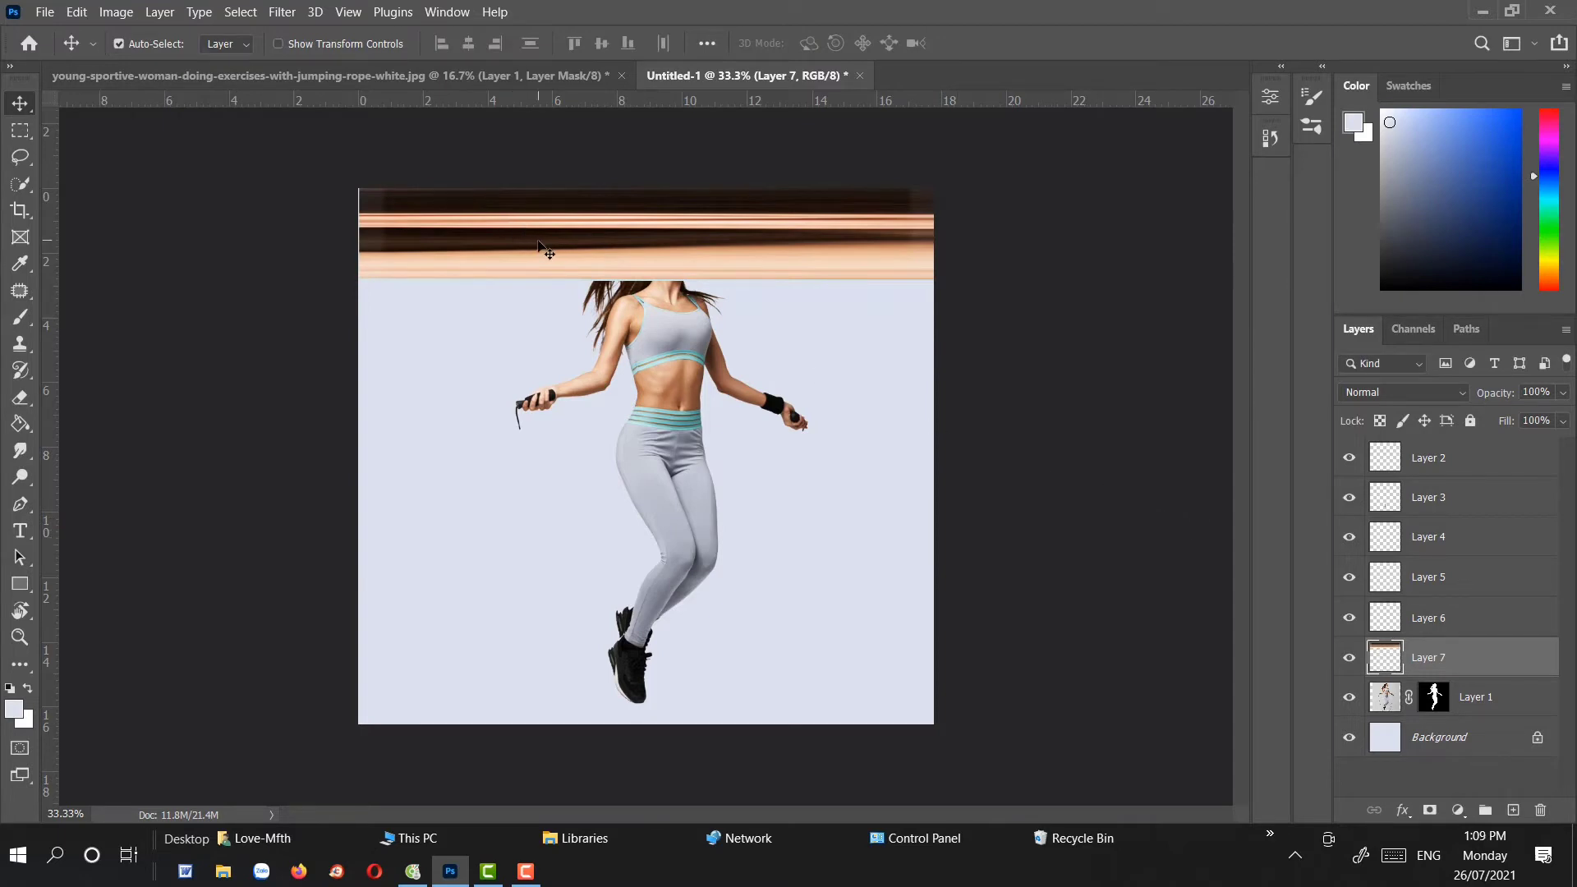
pyautogui.moveTo(538, 246); pyautogui.dragTo(535, 247)
# Stretch the chest strip to full canvas width and make it slightly taller
pyautogui.click(1436, 618)
pyautogui.hotkey('ctrl', 't')
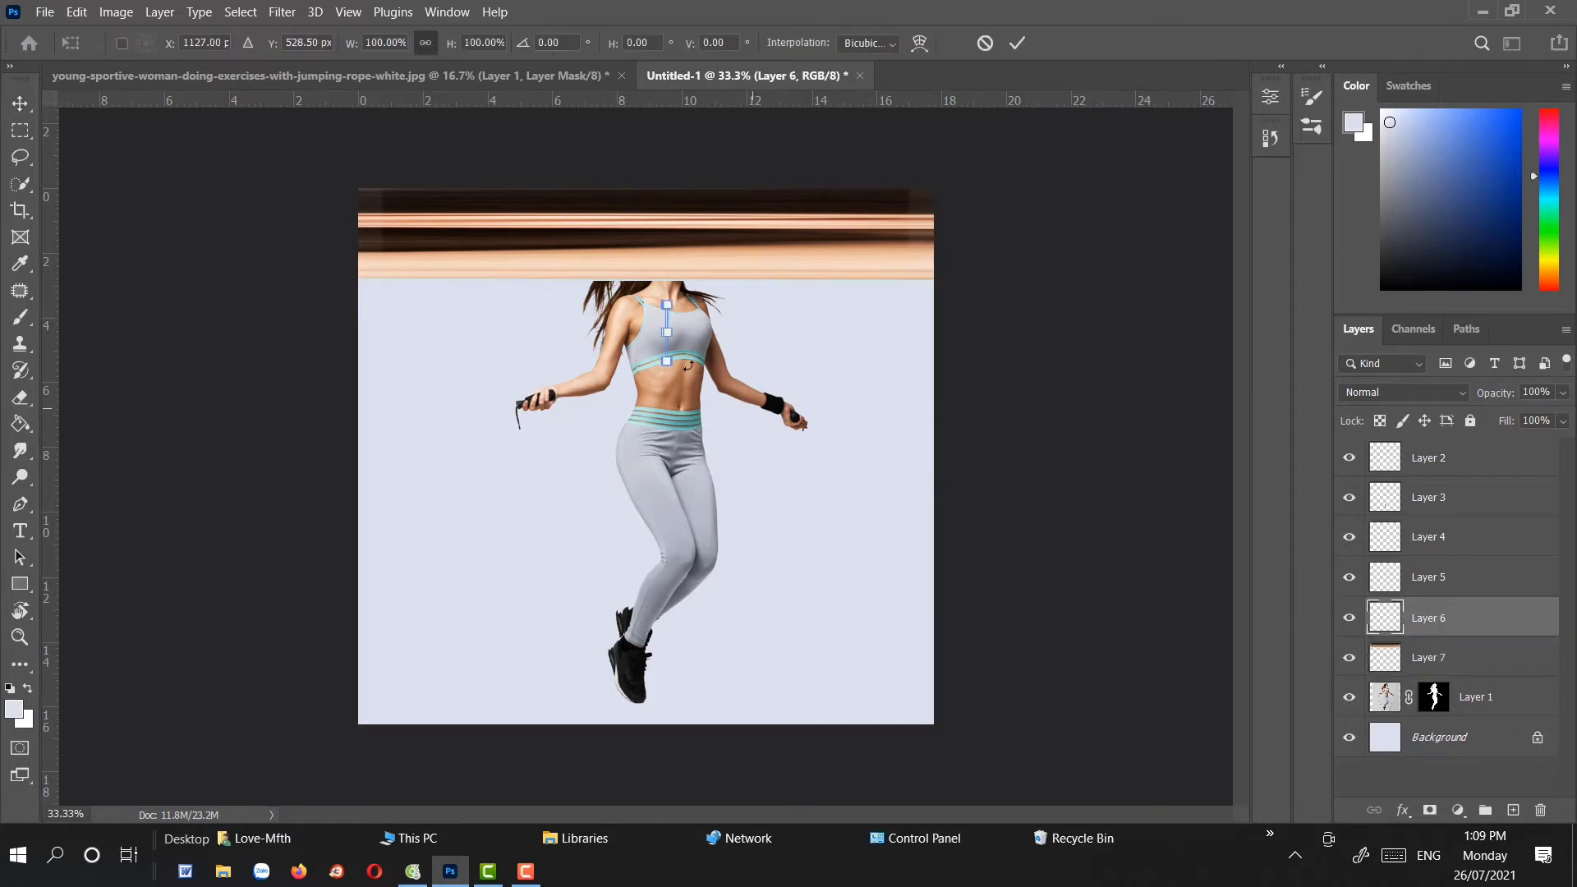
pyautogui.moveTo(672, 328); pyautogui.dragTo(931, 328)
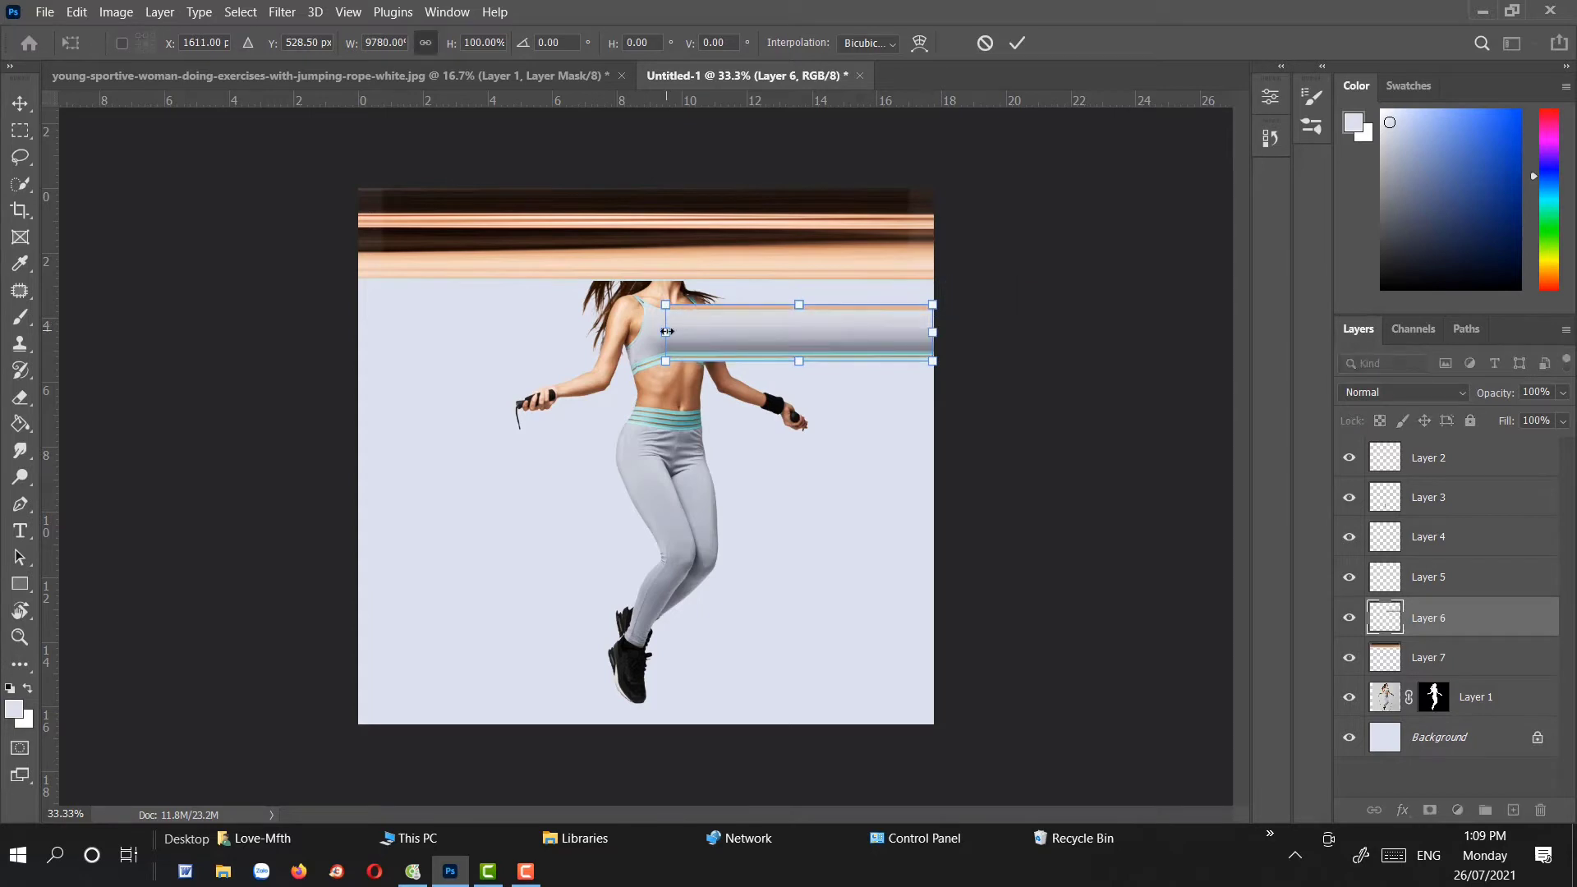
pyautogui.moveTo(667, 332); pyautogui.dragTo(359, 331)
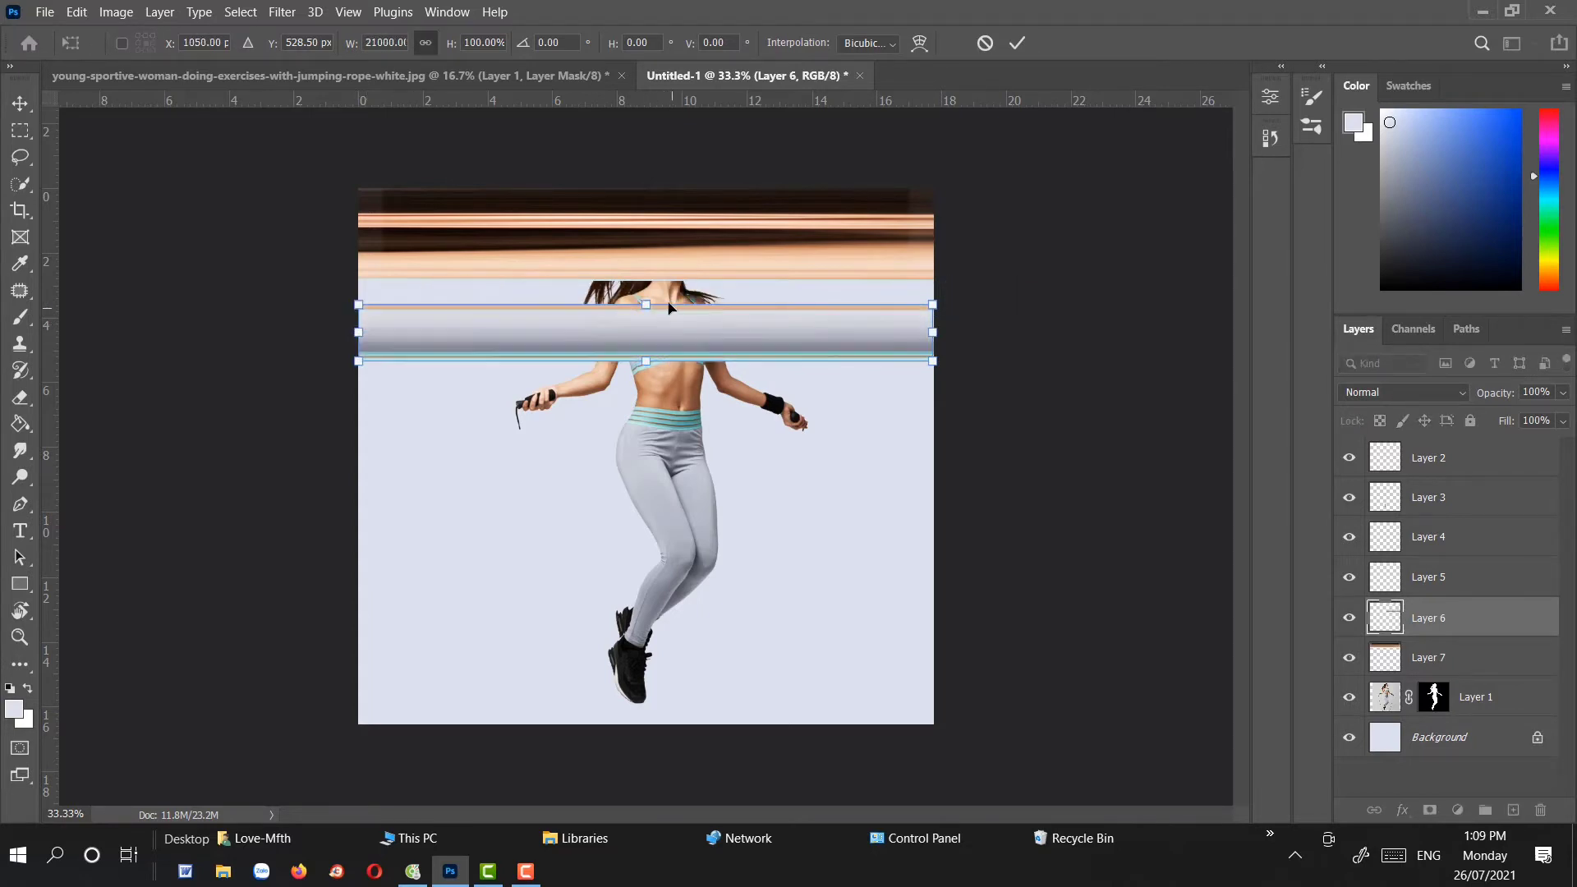
pyautogui.moveTo(647, 304); pyautogui.dragTo(647, 281)
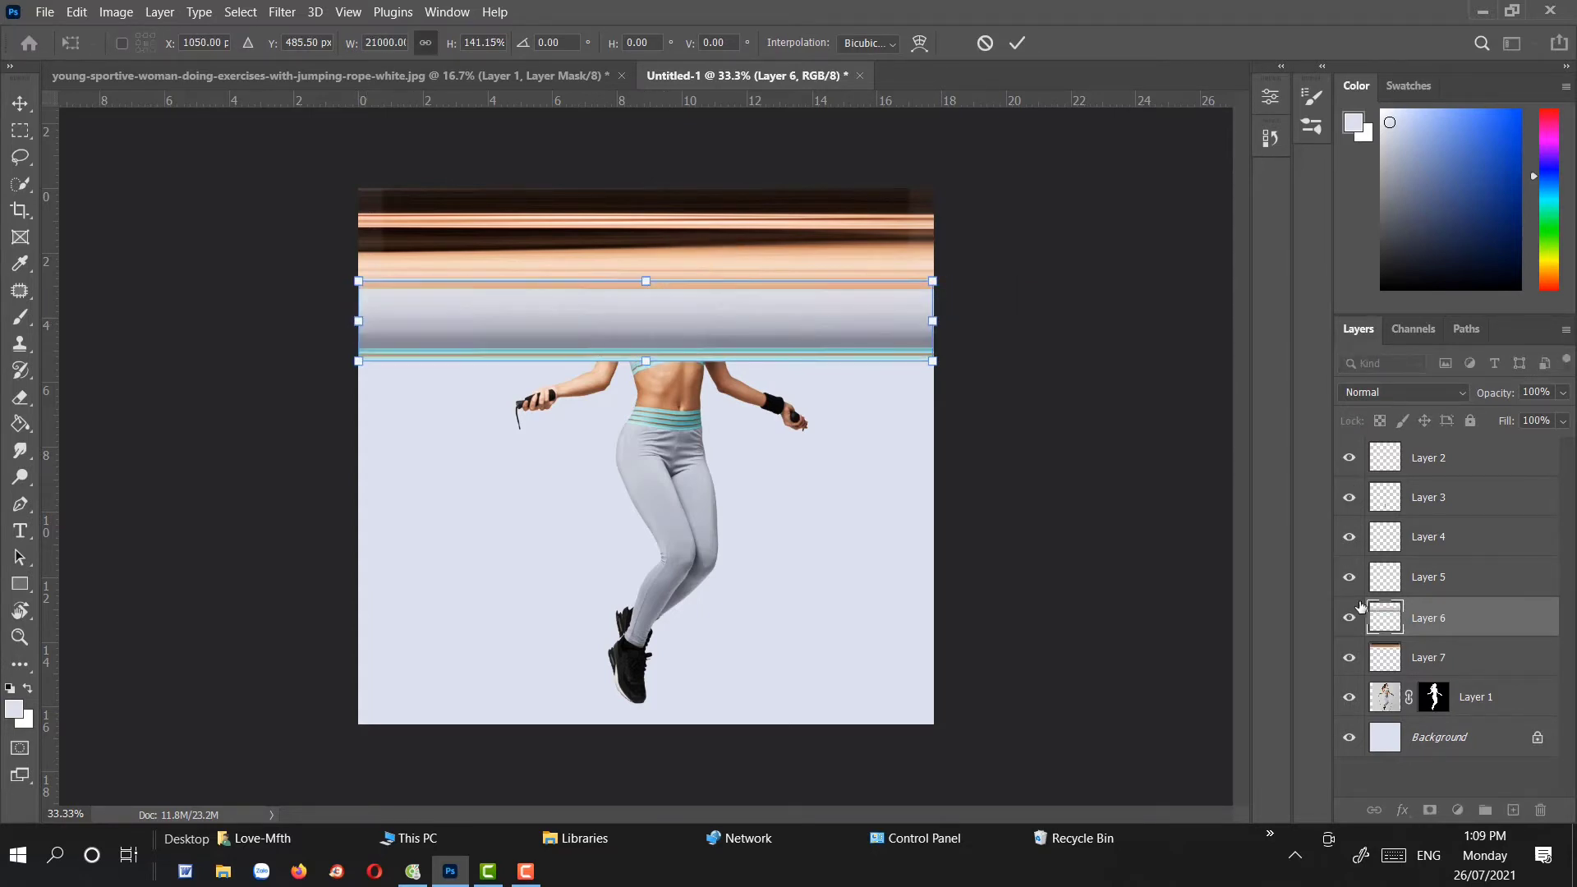
pyautogui.click(1394, 578)
# Stretch the Layer 5 waist strip to both canvas edges, raising its top slightly
pyautogui.hotkey('ctrl', 't')
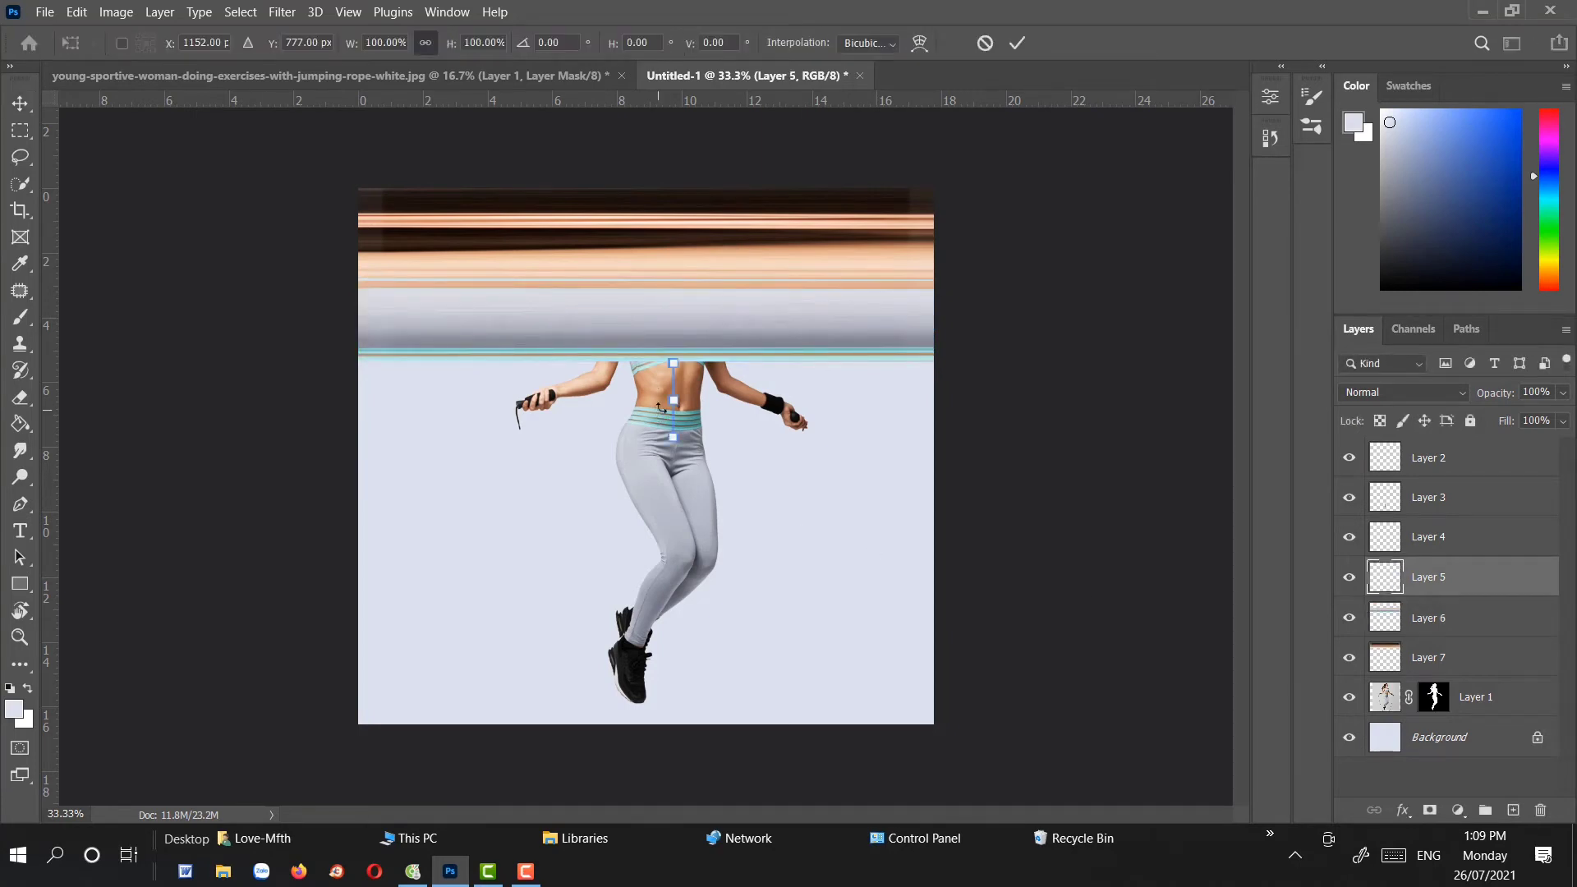
pyautogui.moveTo(730, 403); pyautogui.dragTo(933, 400)
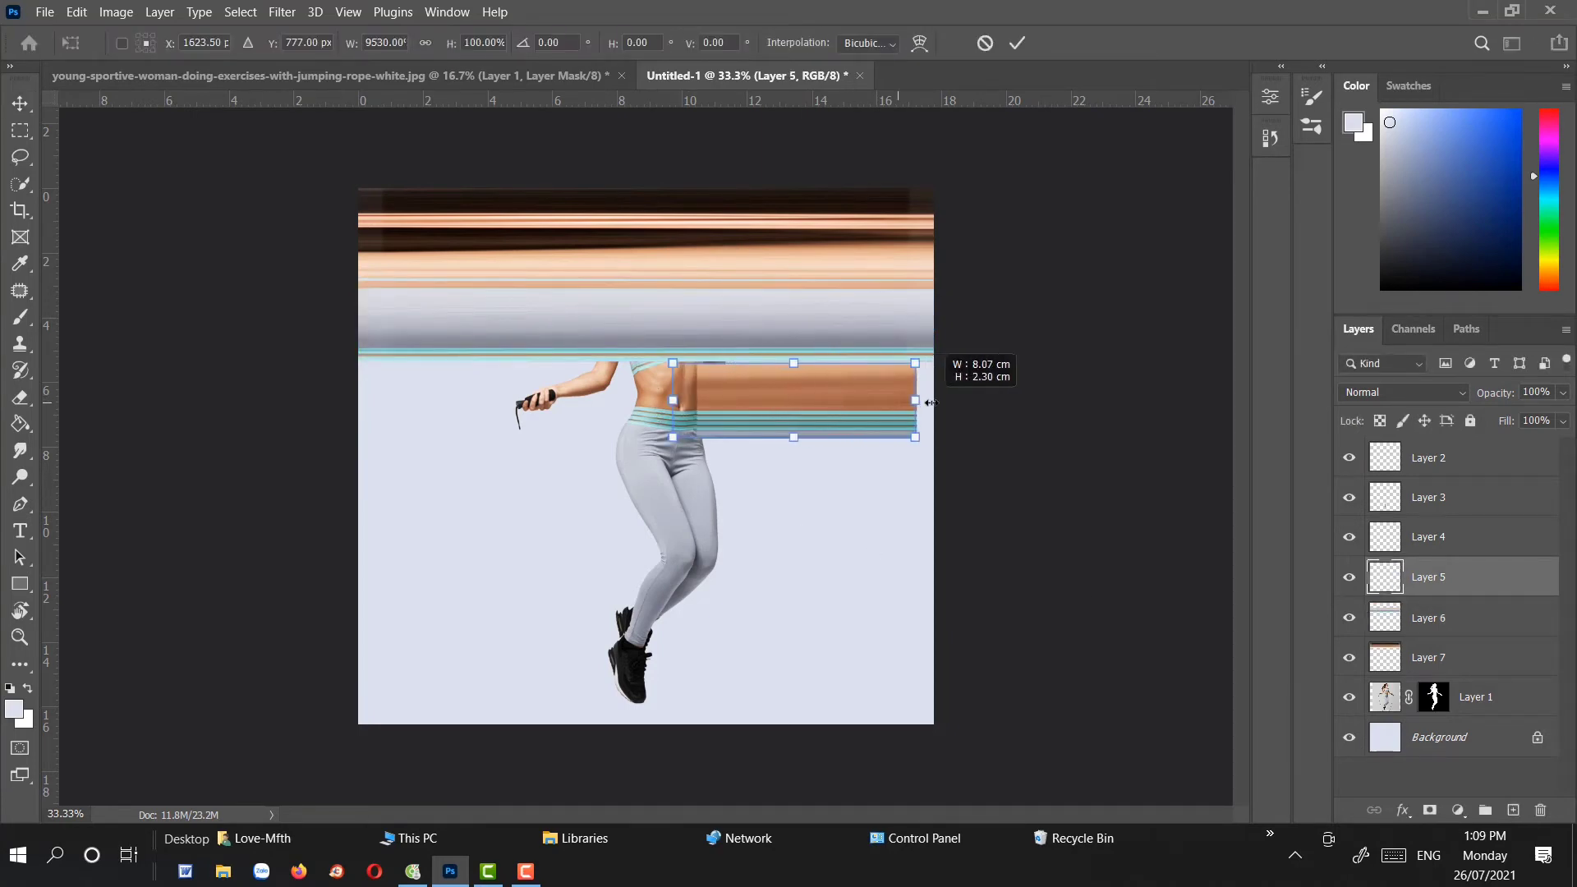
pyautogui.moveTo(673, 401); pyautogui.dragTo(360, 401)
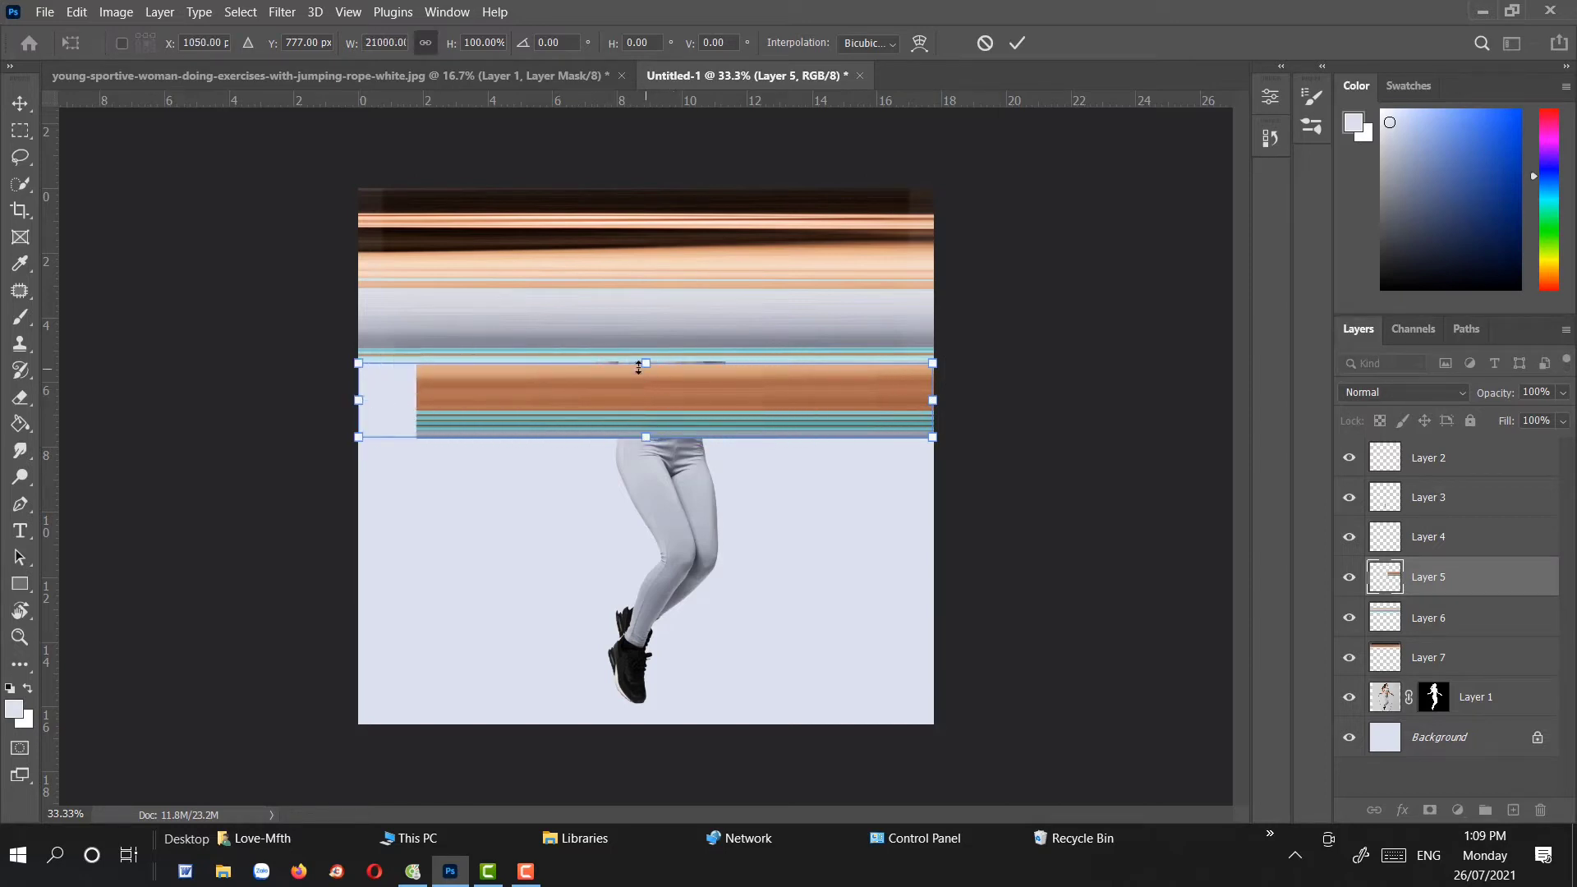
pyautogui.moveTo(639, 367); pyautogui.dragTo(639, 364)
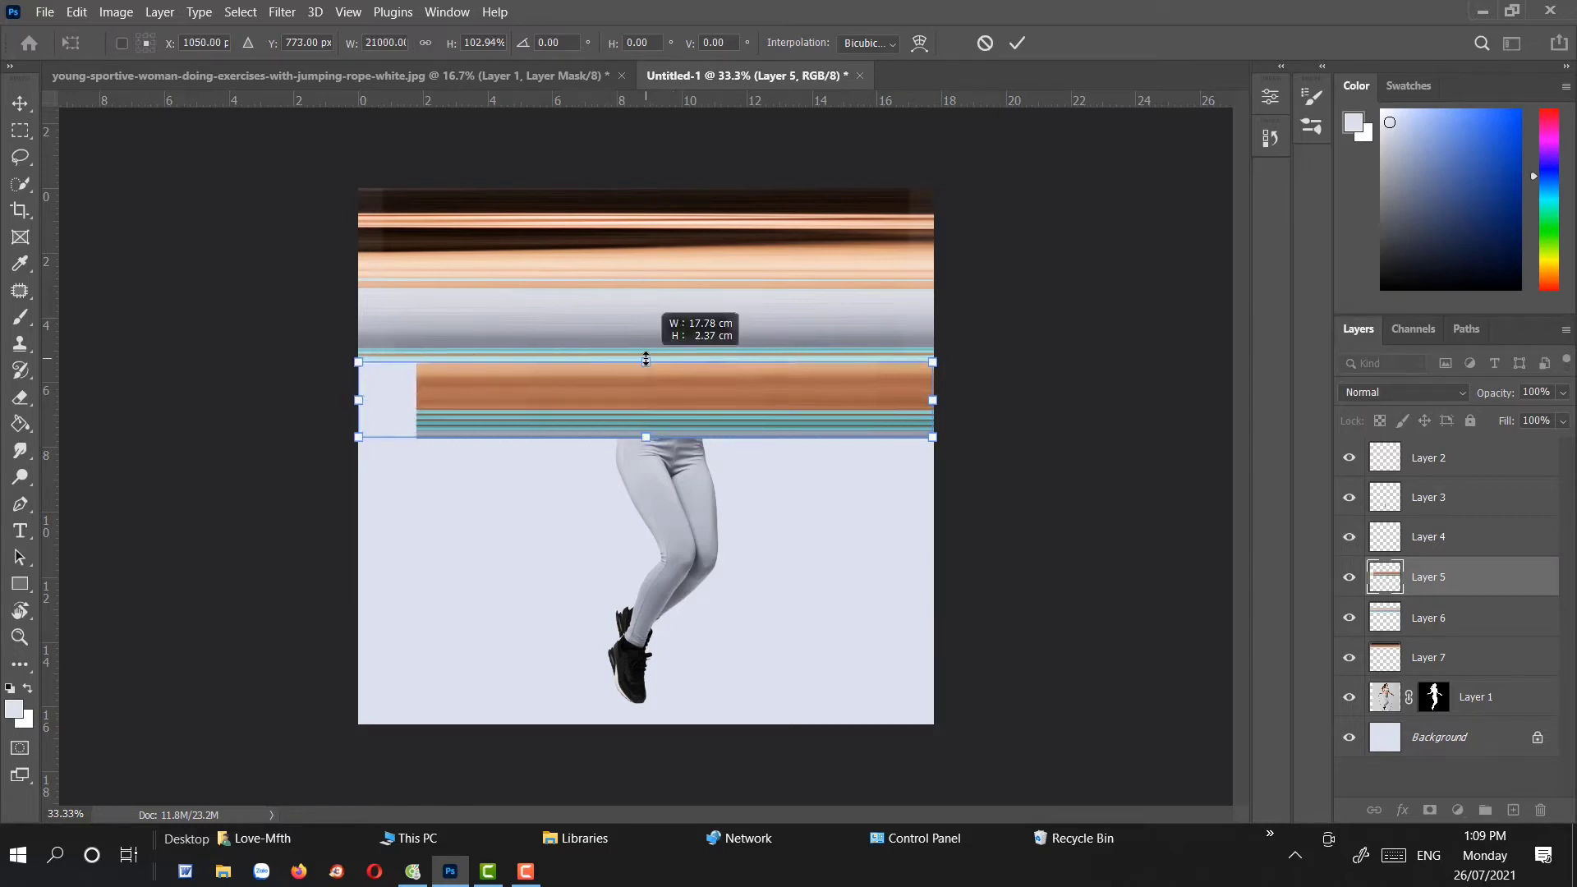
pyautogui.click(1450, 538)
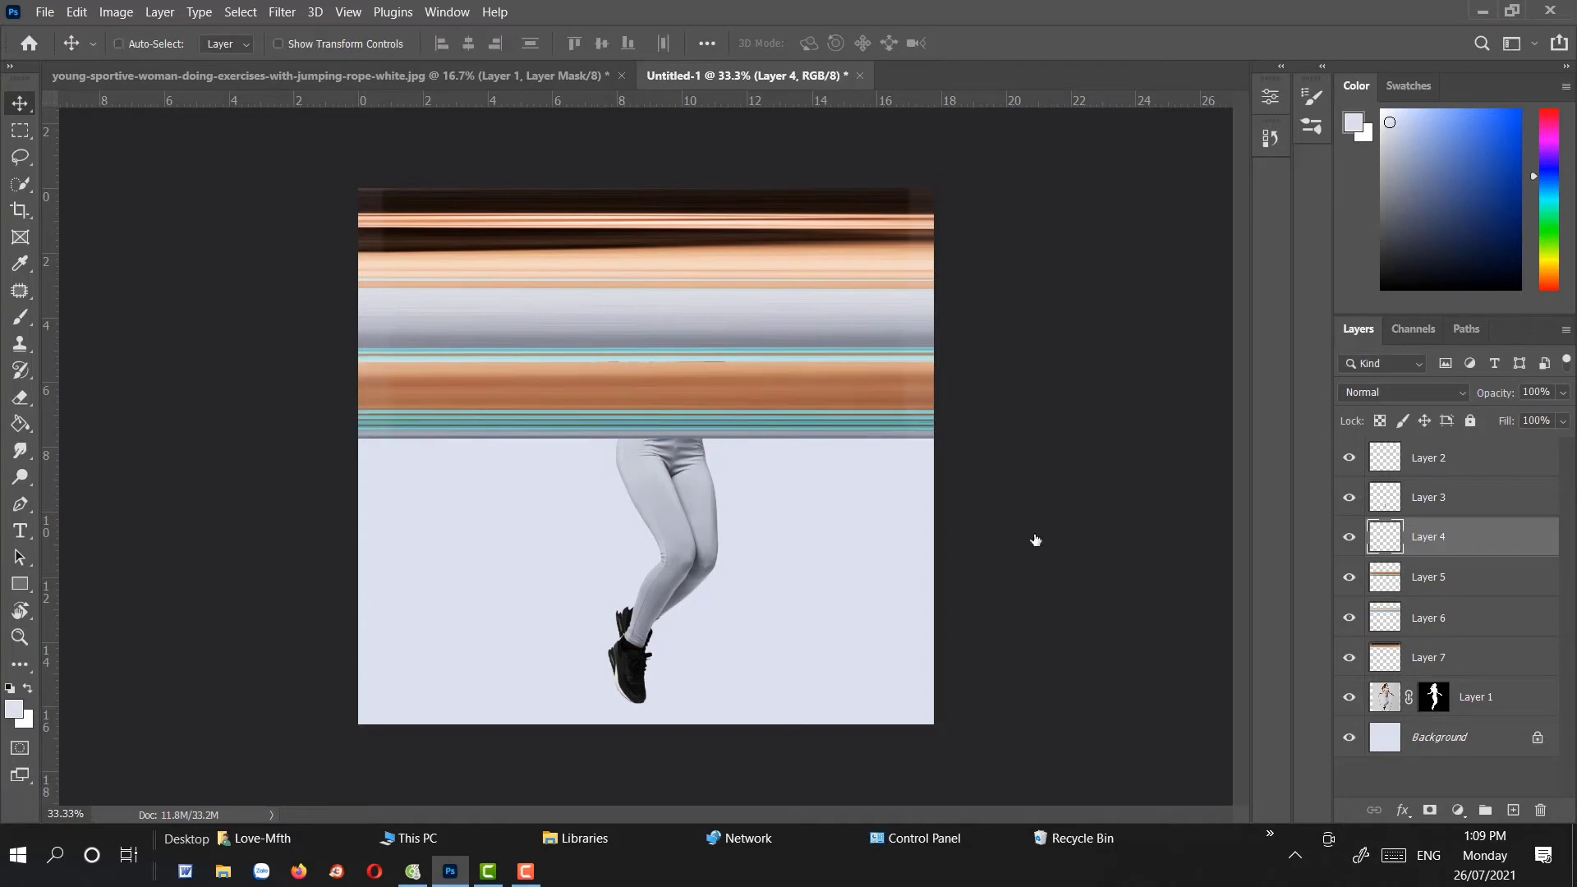
# Stretch the Layer 4 thigh strip to full canvas width and make it taller
pyautogui.hotkey('ctrl', 't')
pyautogui.moveTo(660, 510); pyautogui.dragTo(934, 509)
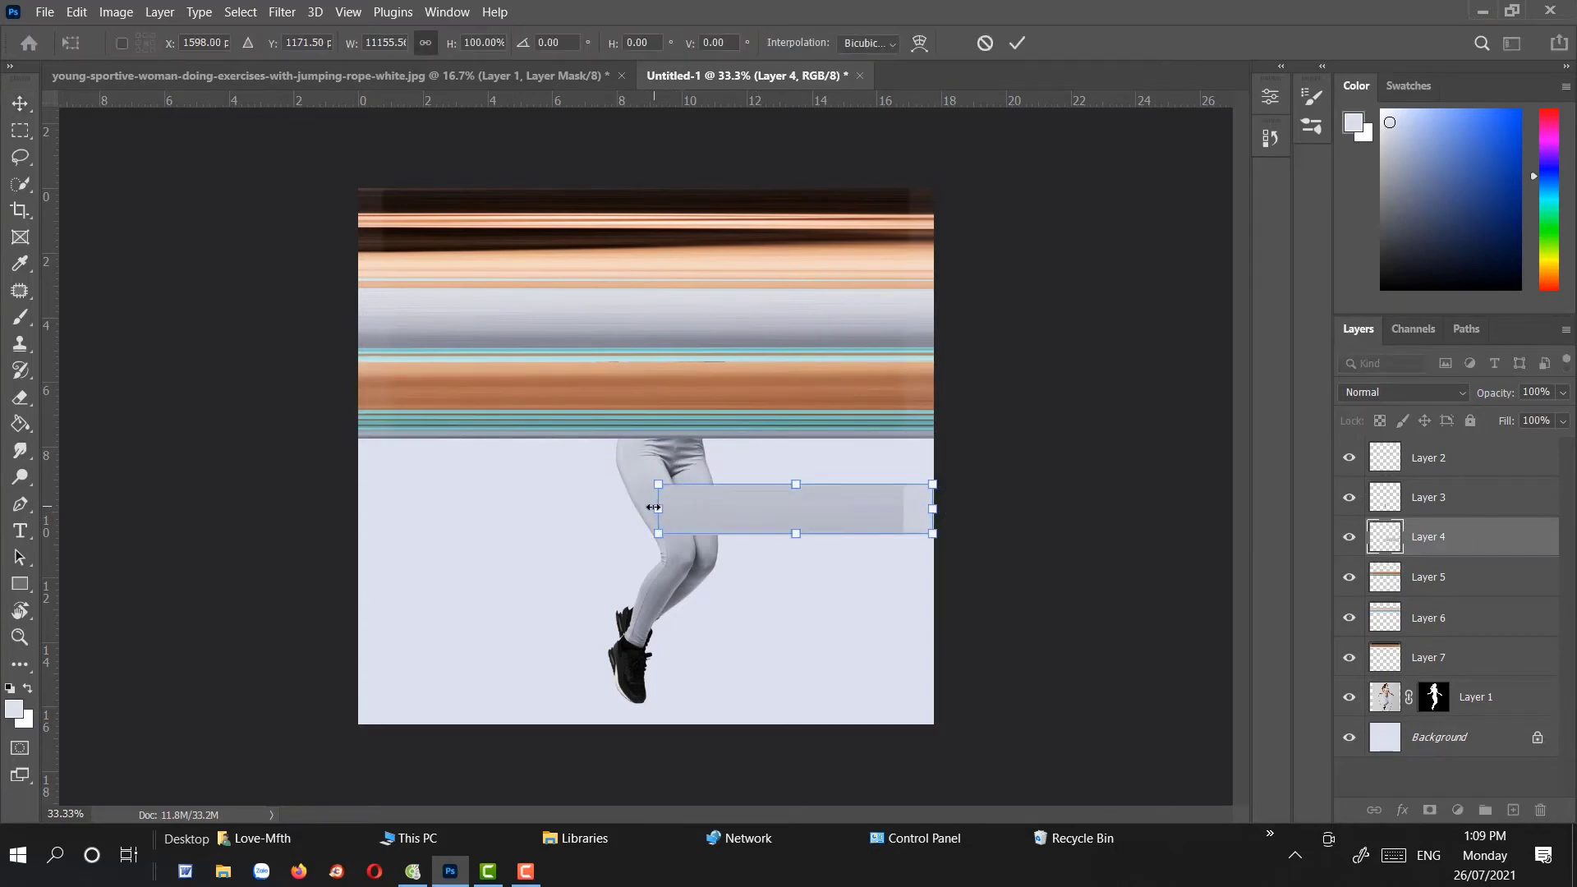
pyautogui.moveTo(654, 508); pyautogui.dragTo(359, 509)
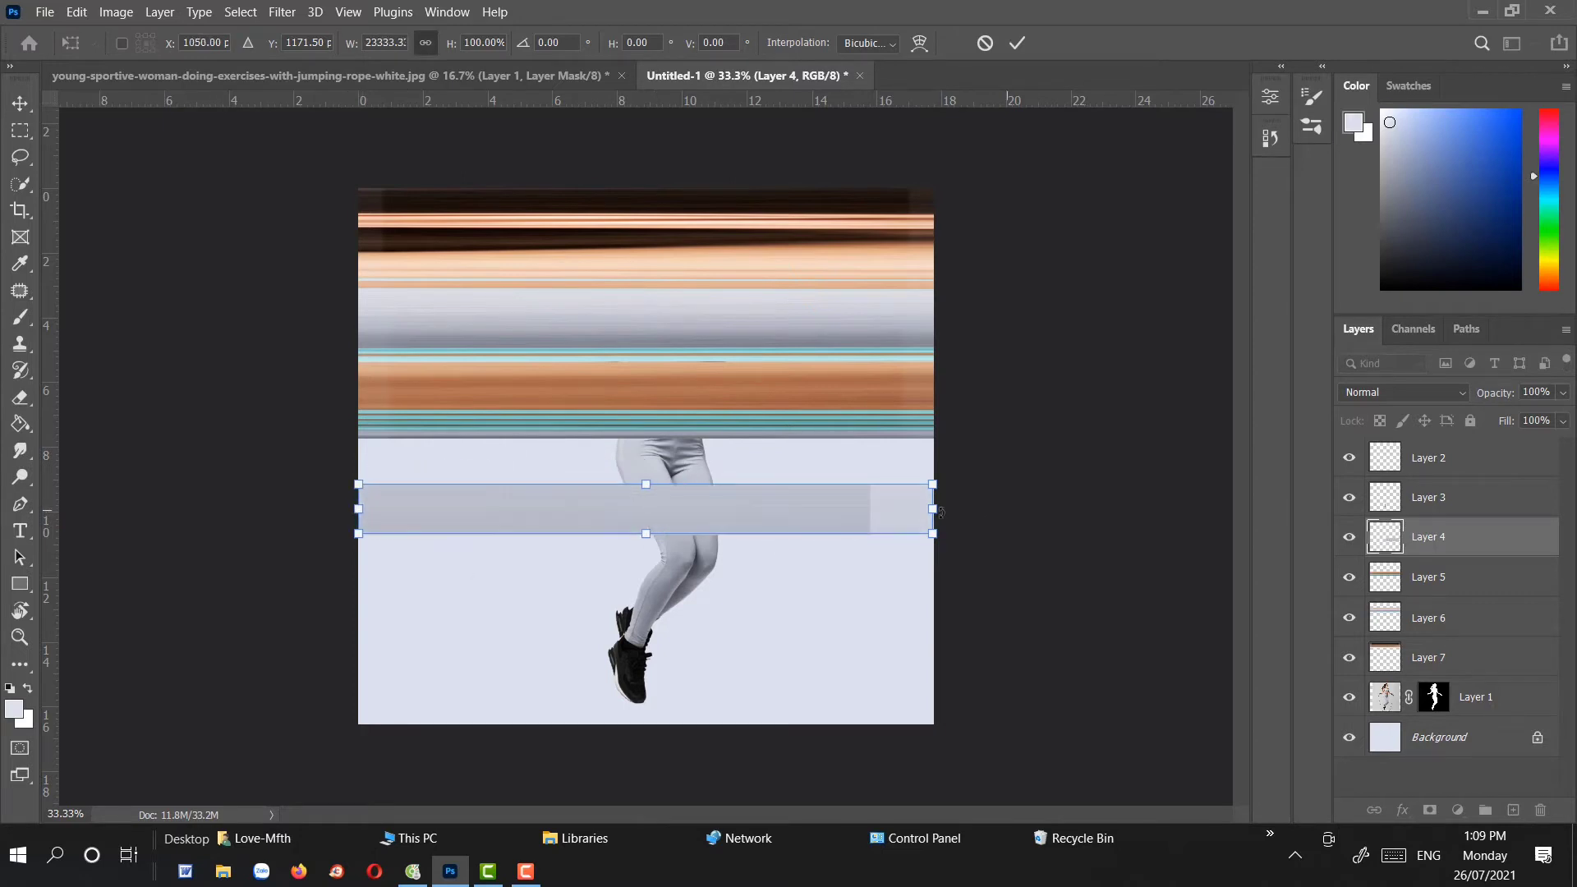
pyautogui.moveTo(940, 512); pyautogui.dragTo(942, 508)
pyautogui.moveTo(648, 461); pyautogui.dragTo(648, 436)
pyautogui.press('Return')
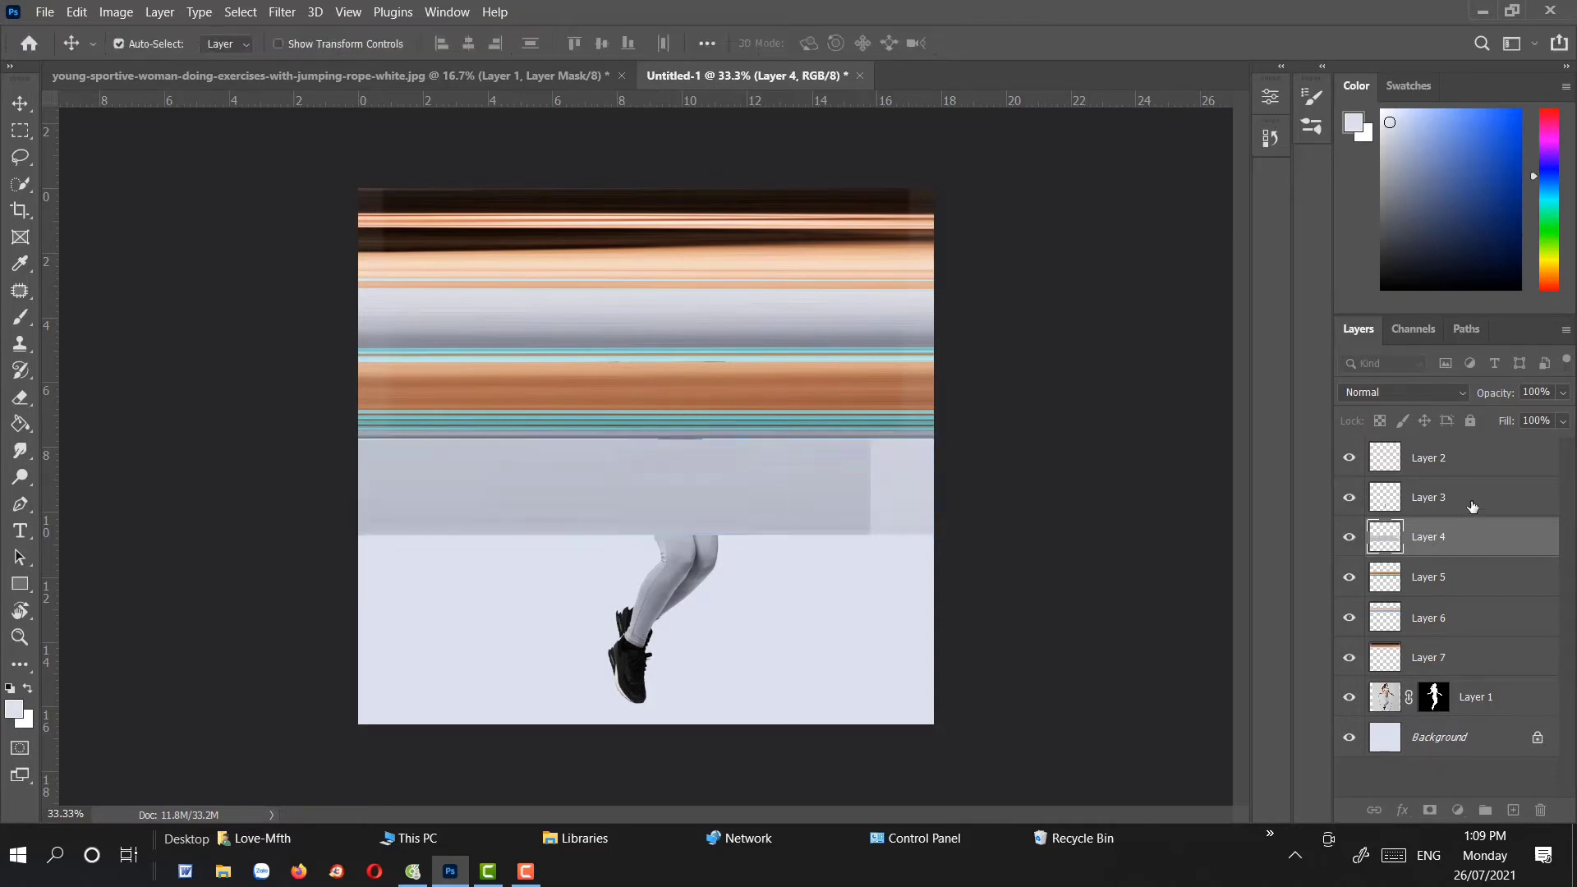
# Stretch the Layer 3 knee strip to full canvas width and make it taller
pyautogui.click(1472, 501)
pyautogui.hotkey('ctrl', 't')
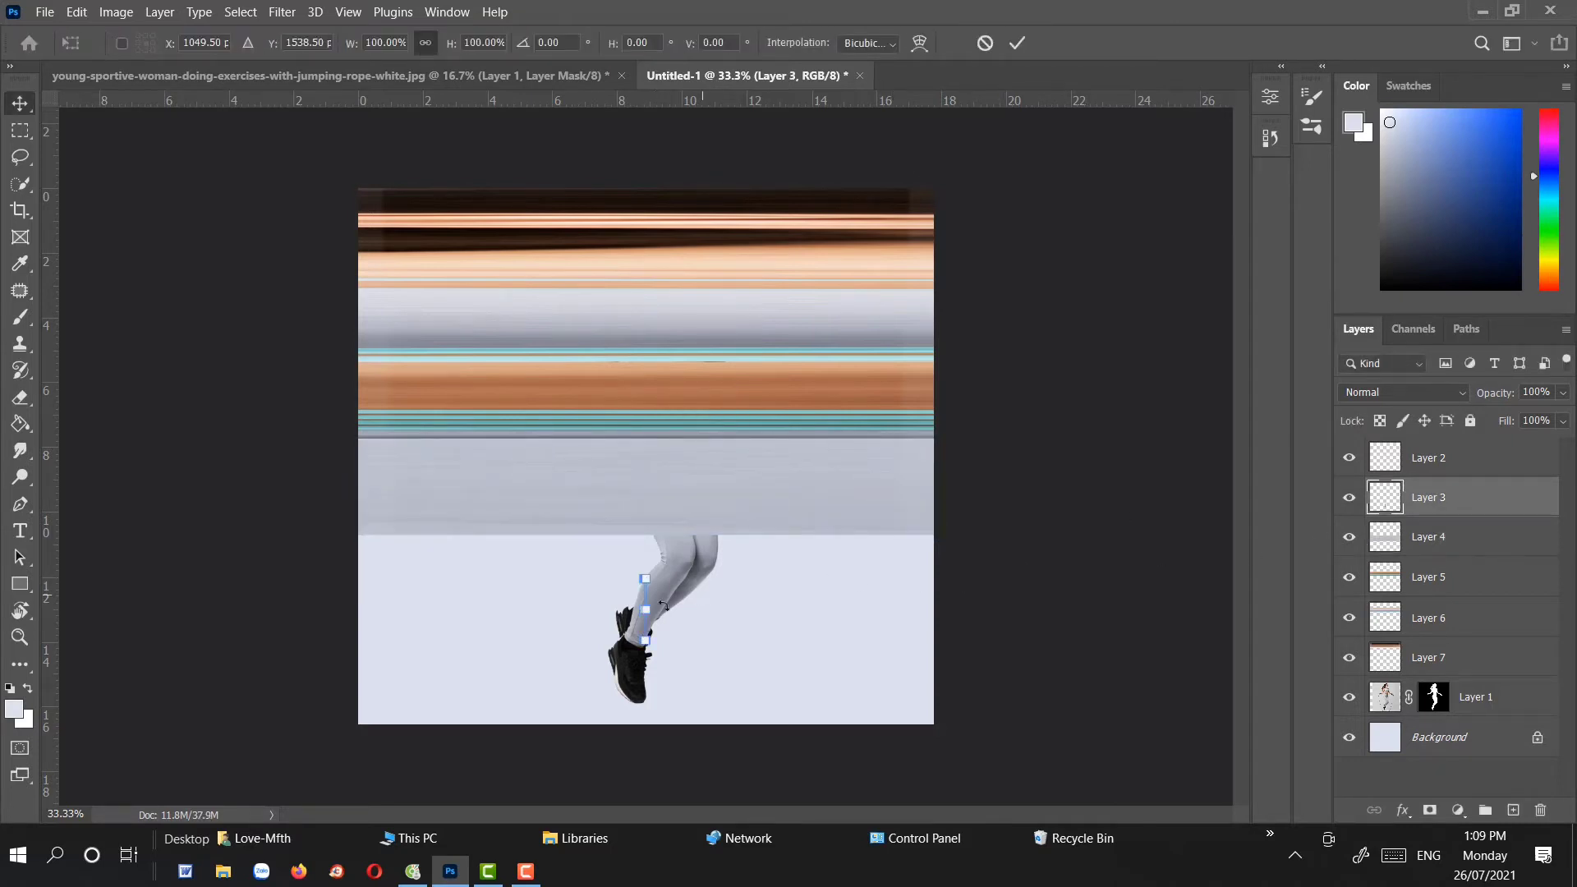
pyautogui.moveTo(646, 610); pyautogui.dragTo(935, 611)
pyautogui.moveTo(653, 610); pyautogui.dragTo(369, 608)
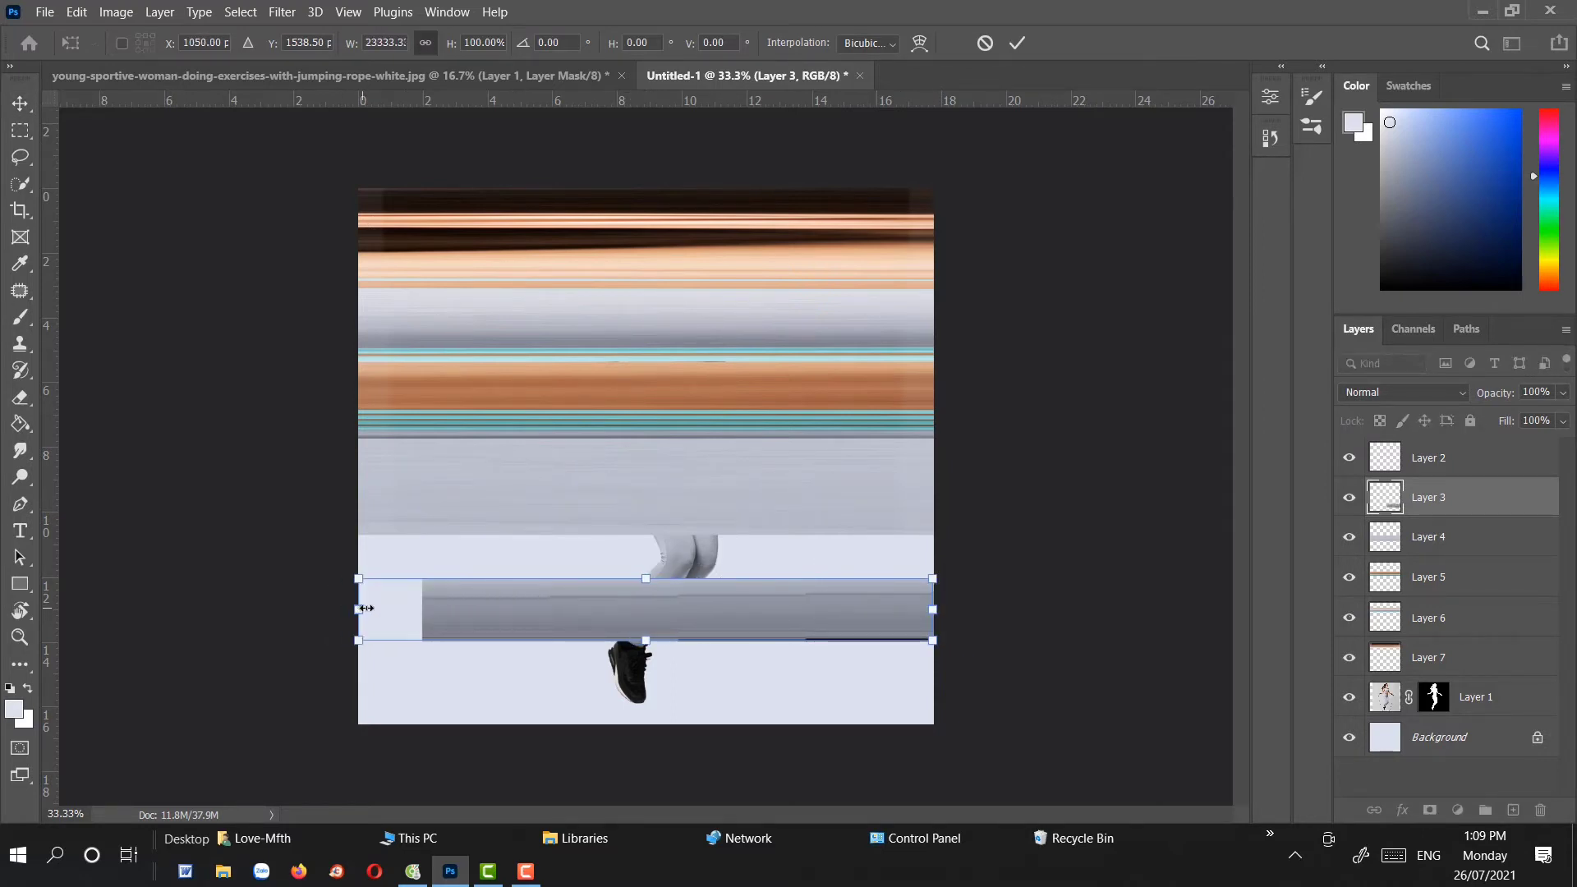
pyautogui.moveTo(647, 573); pyautogui.dragTo(648, 545)
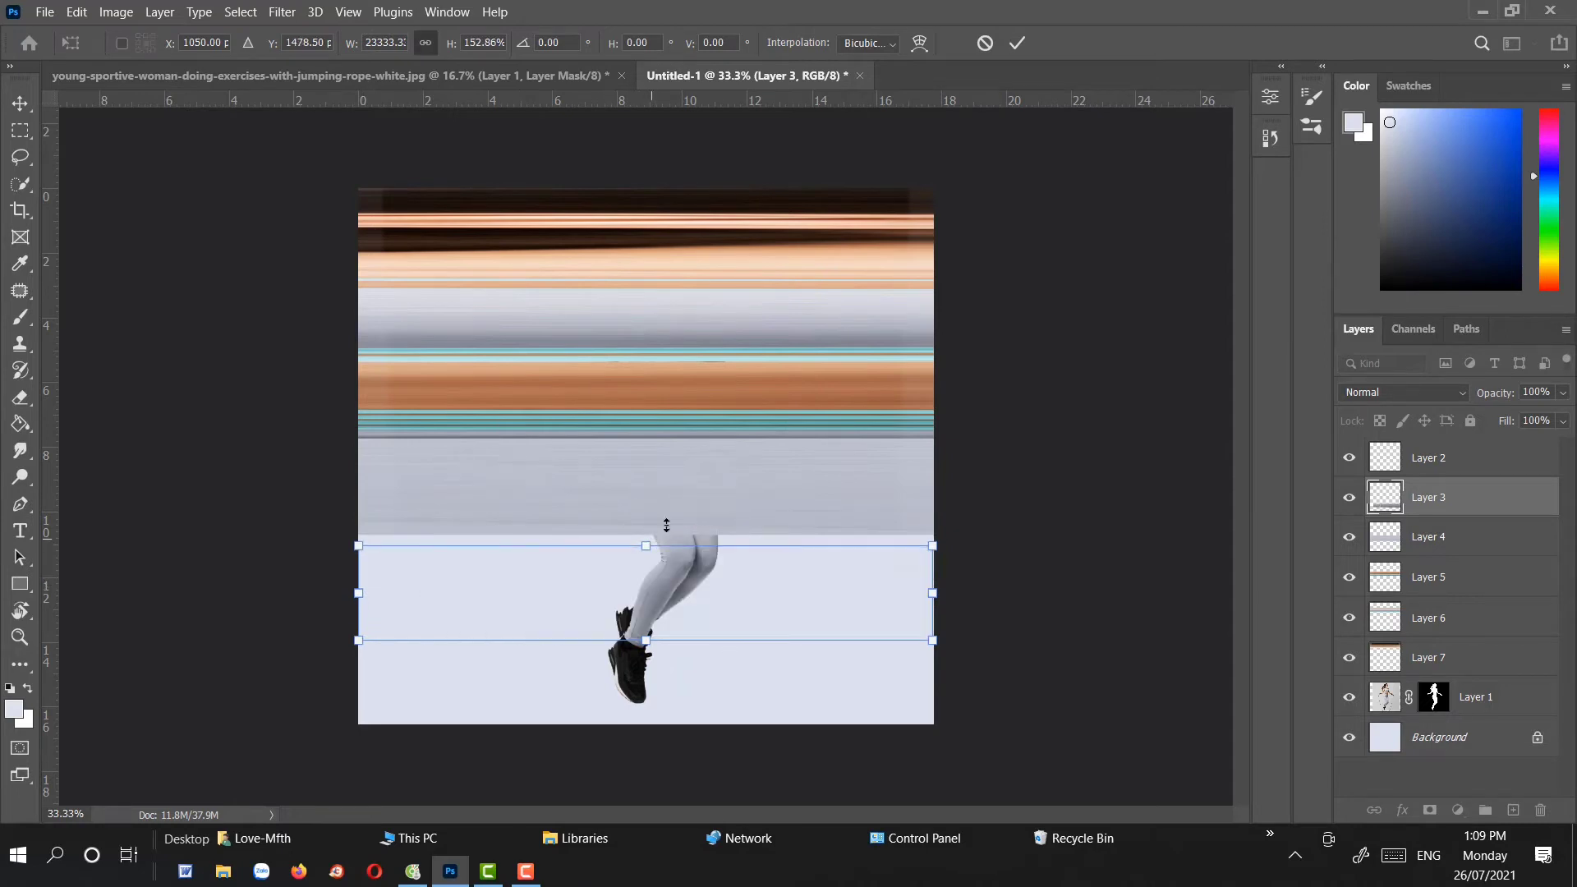
pyautogui.moveTo(707, 468); pyautogui.dragTo(712, 472)
pyautogui.hotkey('ctrl', 'z')
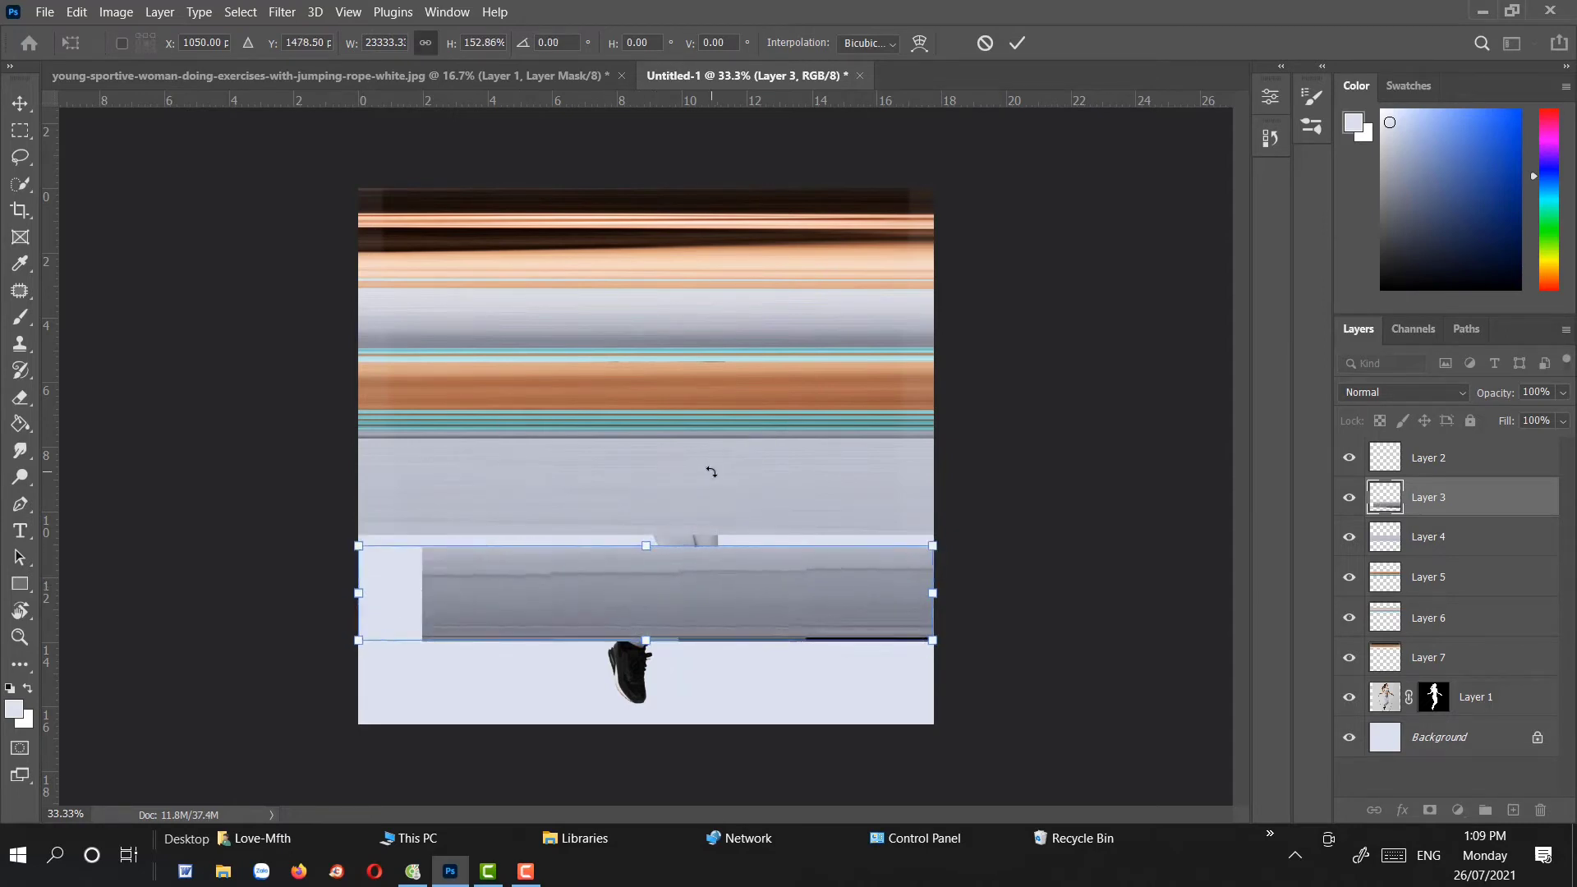
pyautogui.press('Return')
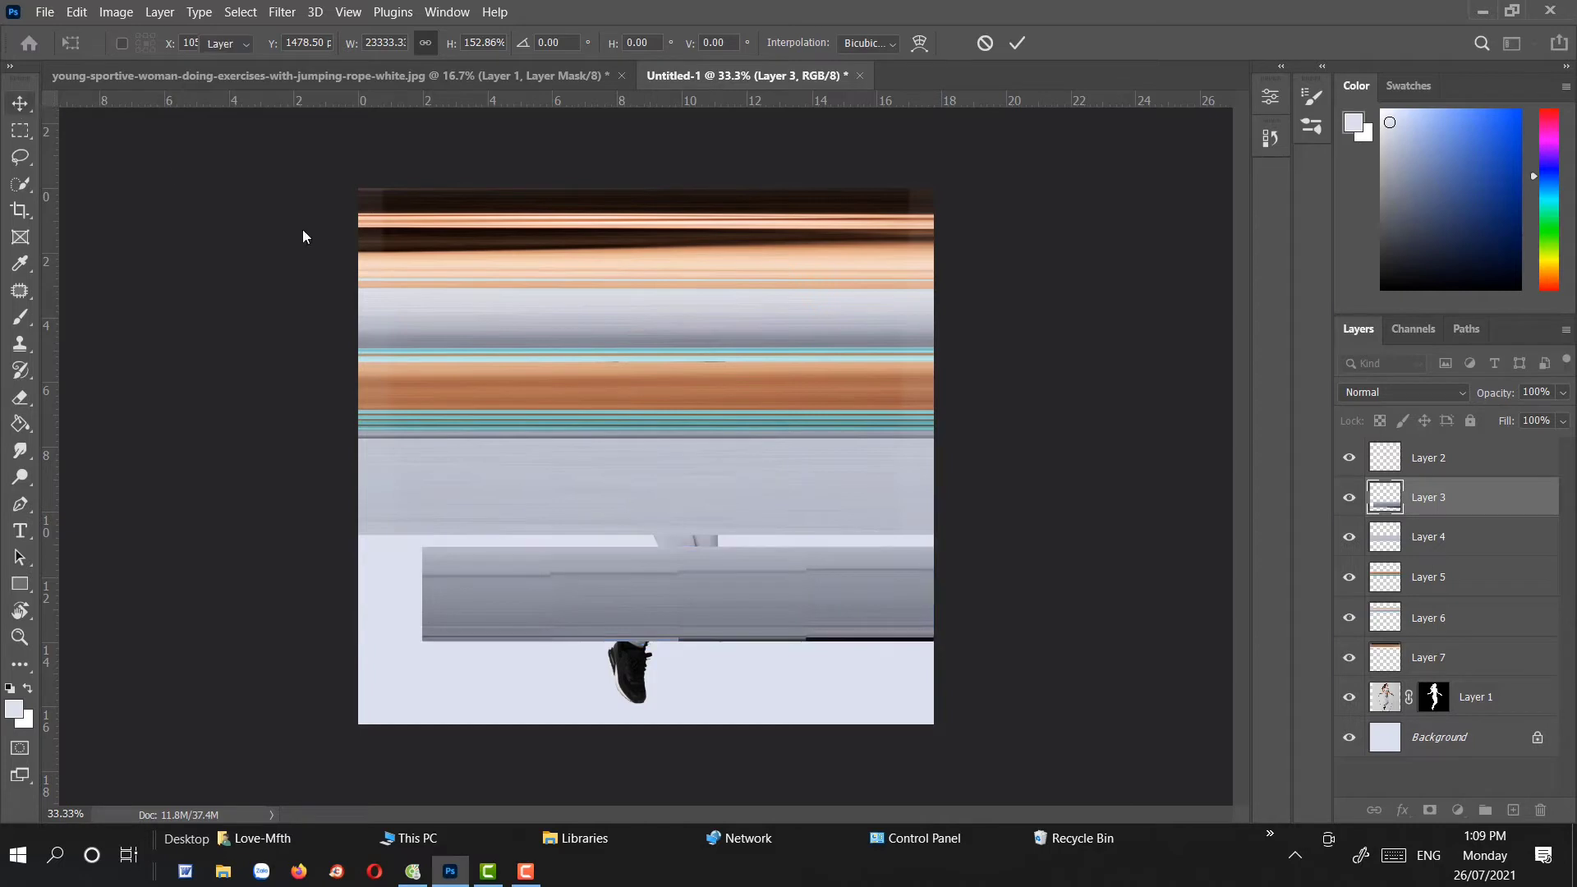
# Move the thigh streak up and stretch the waist streak down to close the gaps
pyautogui.moveTo(712, 504); pyautogui.dragTo(717, 485)
pyautogui.click(710, 424)
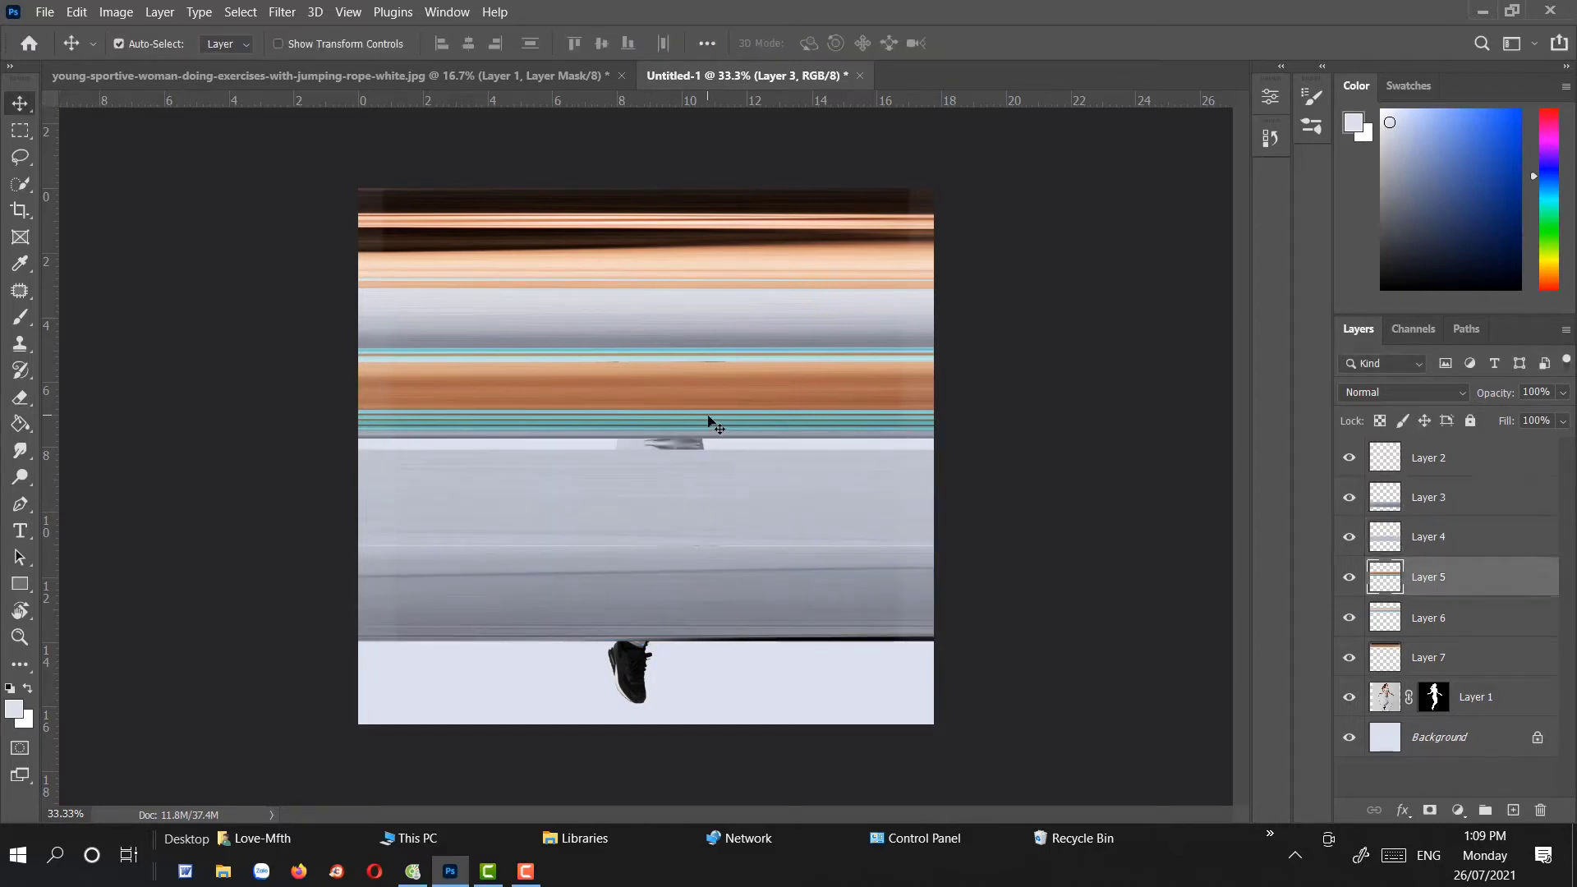
pyautogui.hotkey('ctrl', 't')
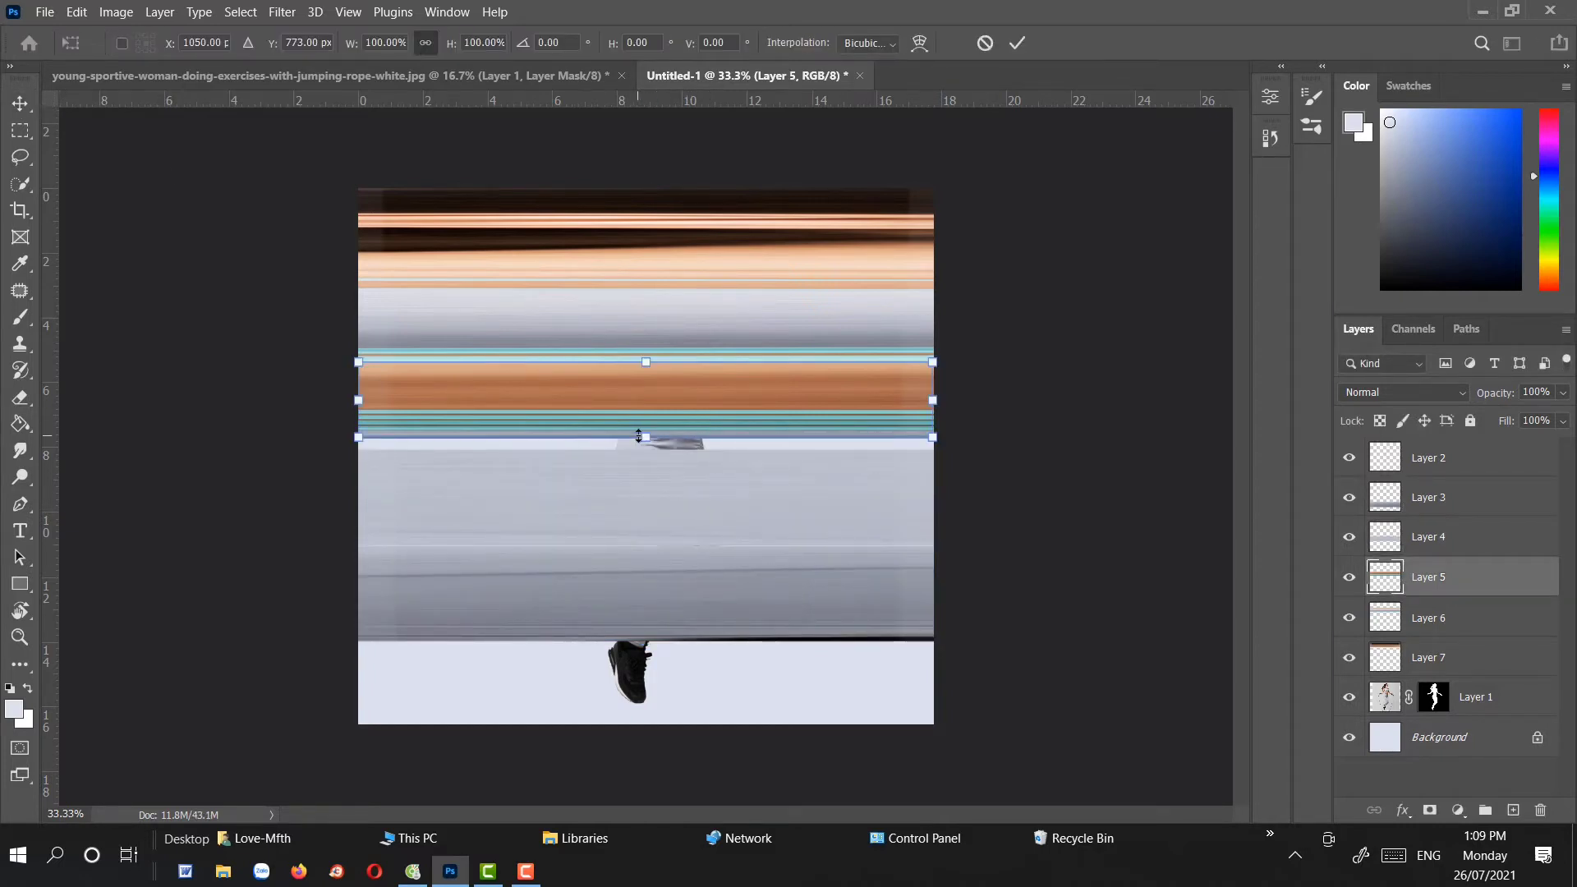
pyautogui.moveTo(650, 438); pyautogui.dragTo(649, 450)
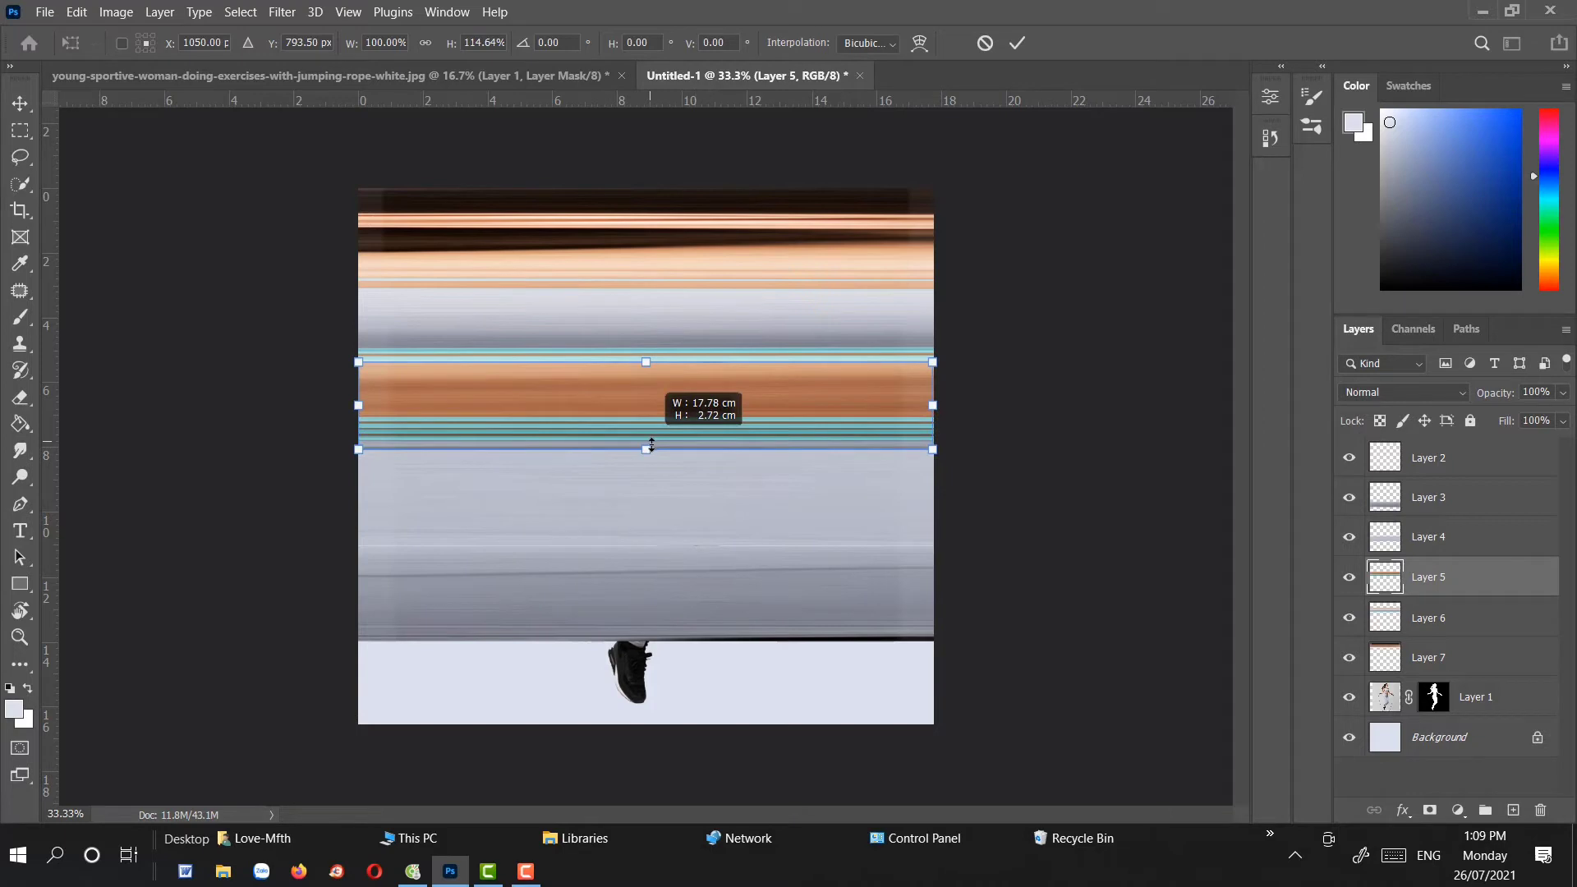
pyautogui.press('Return')
# Stretch the Layer 2 shoe strip into a full-width band along the canvas bottom
pyautogui.click(1431, 458)
pyautogui.hotkey('ctrl', 't')
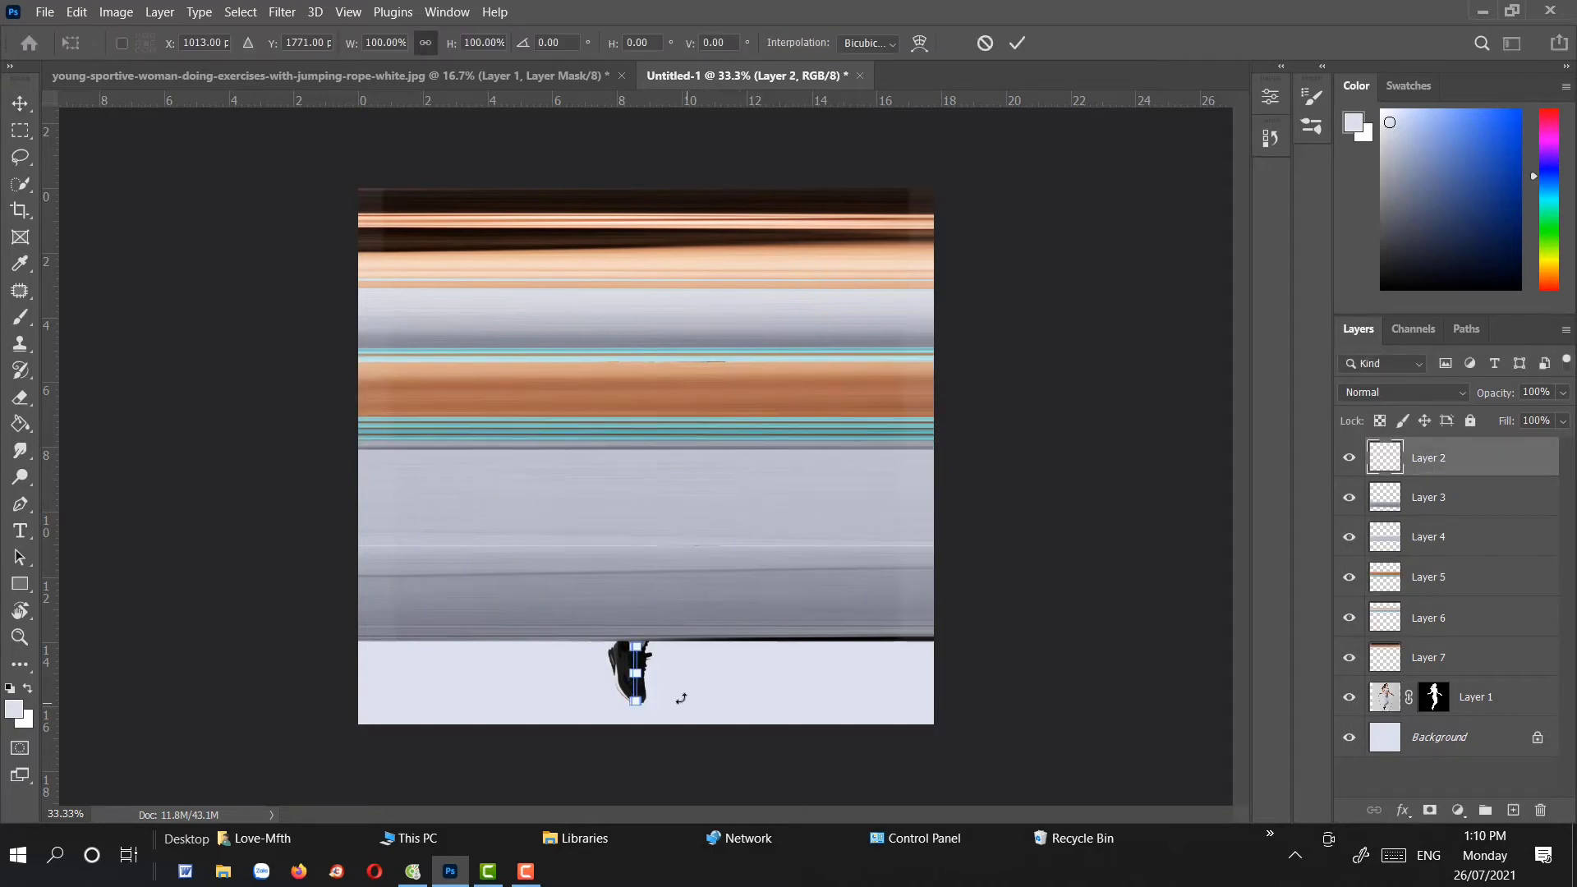
pyautogui.moveTo(648, 674); pyautogui.dragTo(934, 674)
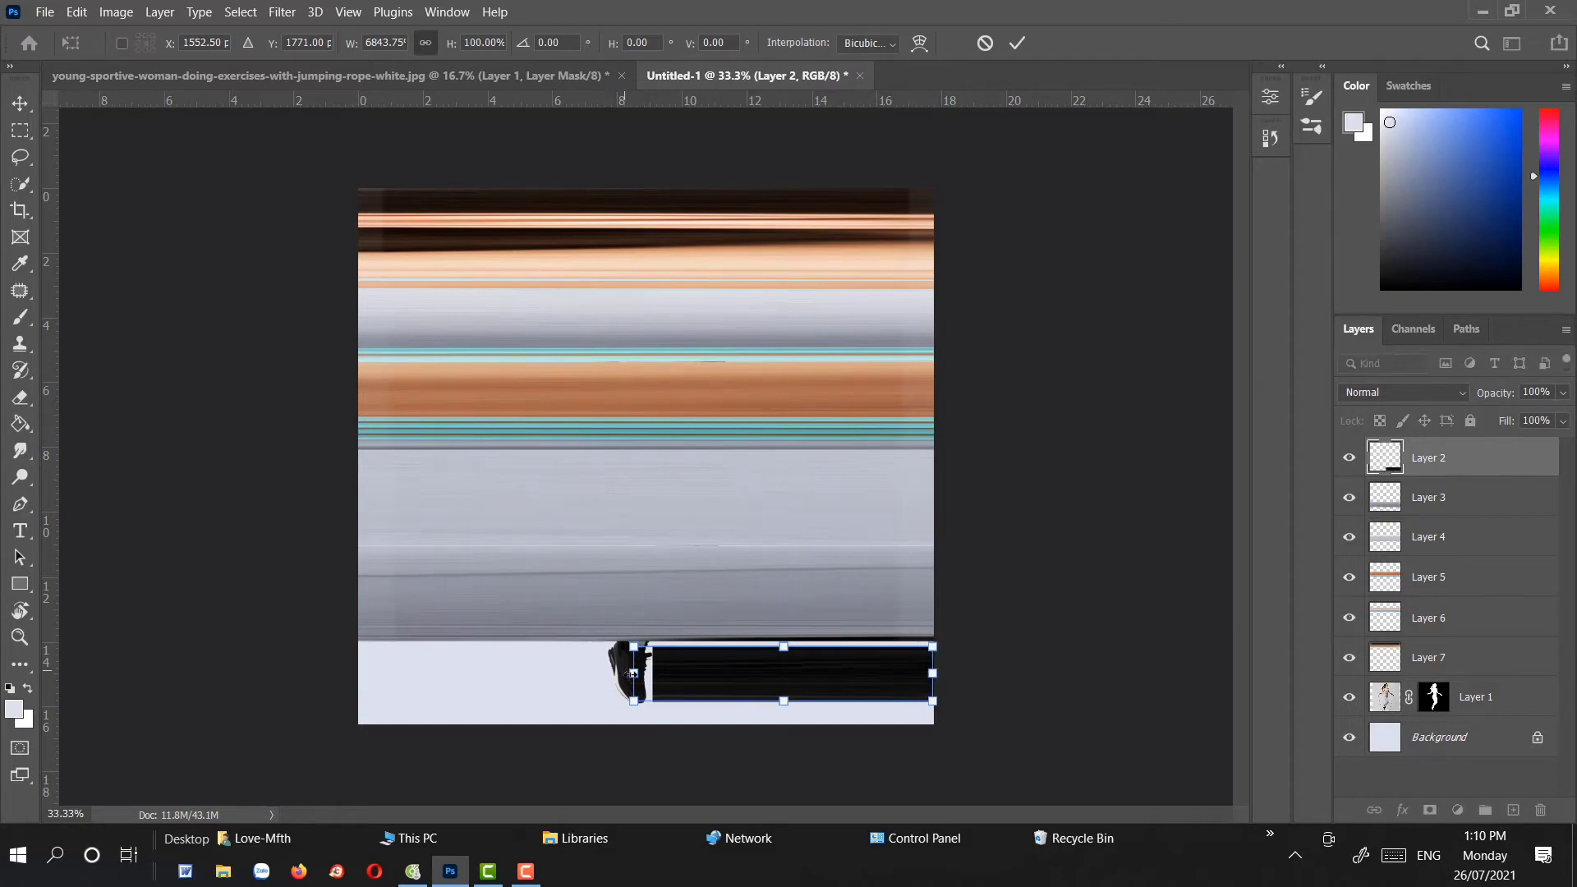
pyautogui.moveTo(633, 674); pyautogui.dragTo(355, 672)
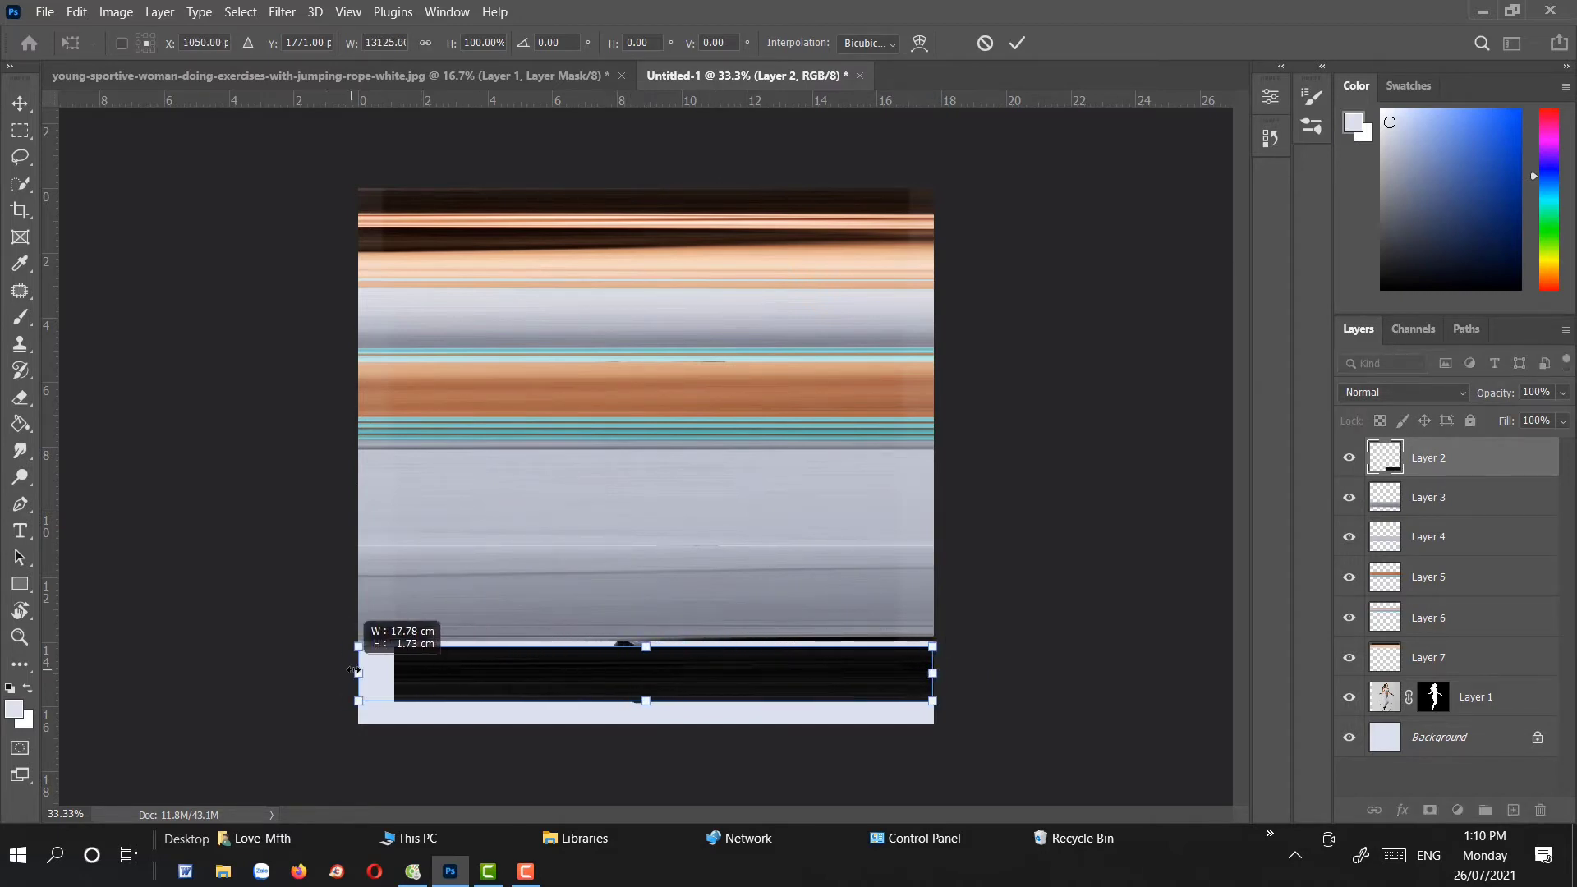
pyautogui.moveTo(646, 646); pyautogui.dragTo(646, 642)
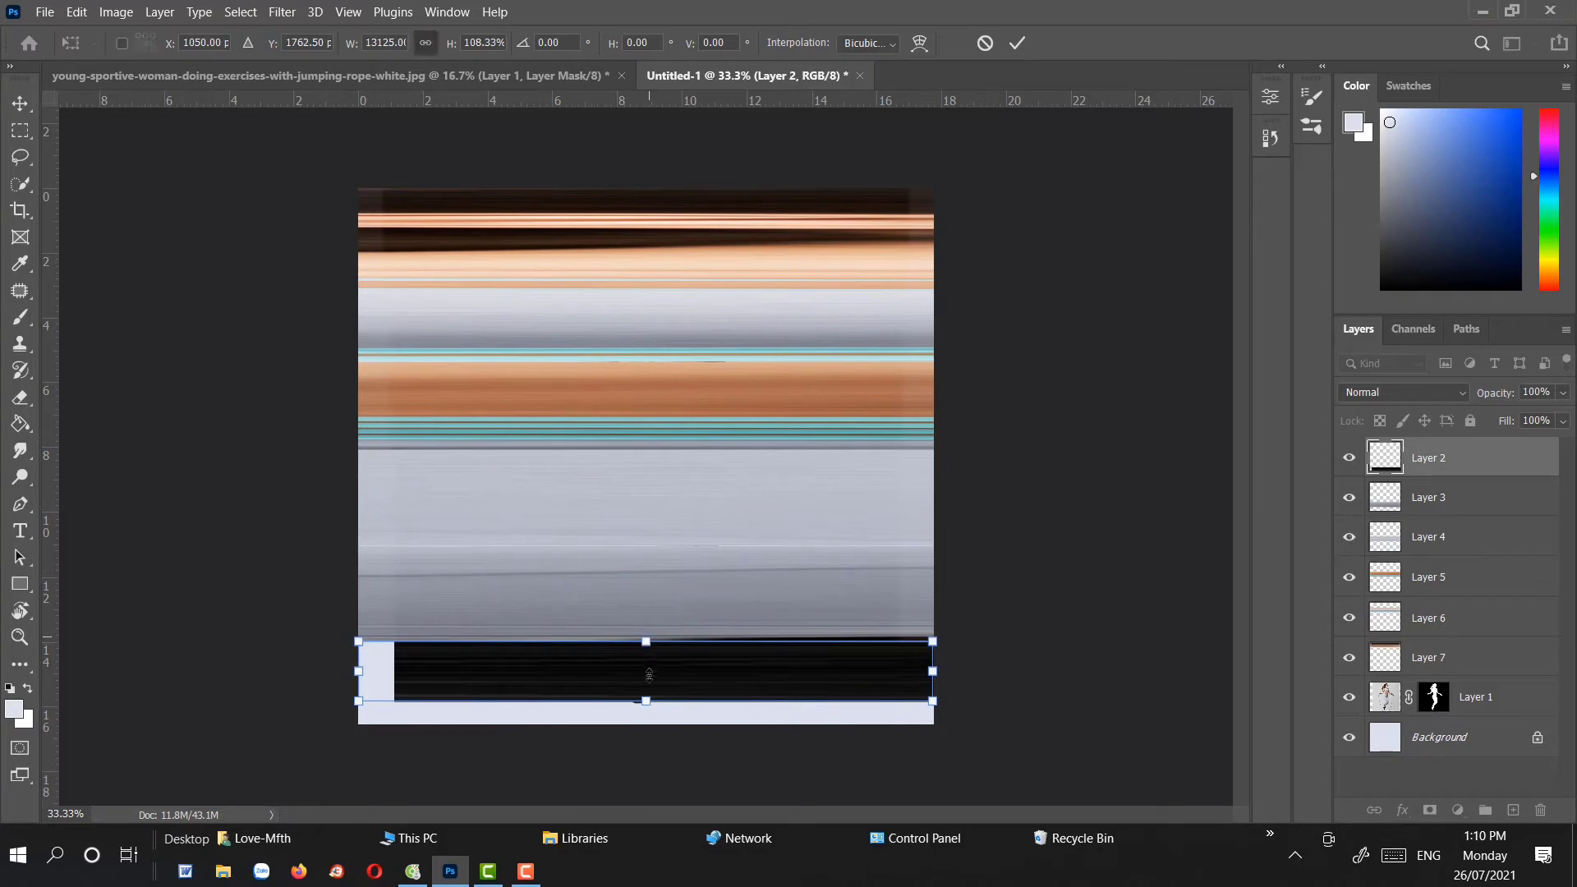
pyautogui.moveTo(646, 701); pyautogui.dragTo(647, 723)
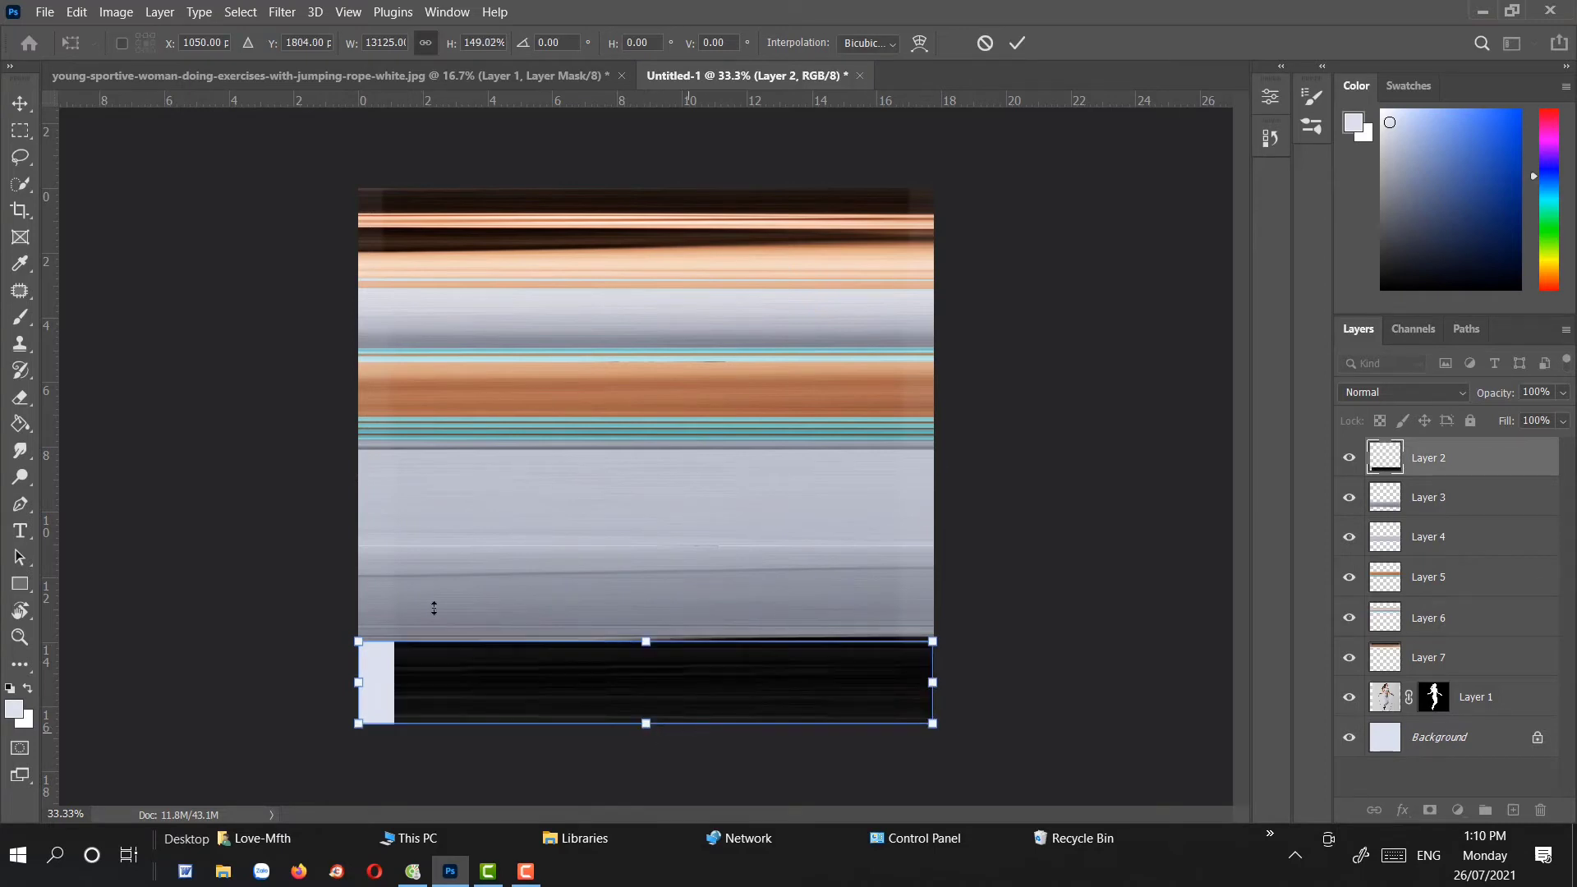
pyautogui.click(20, 103)
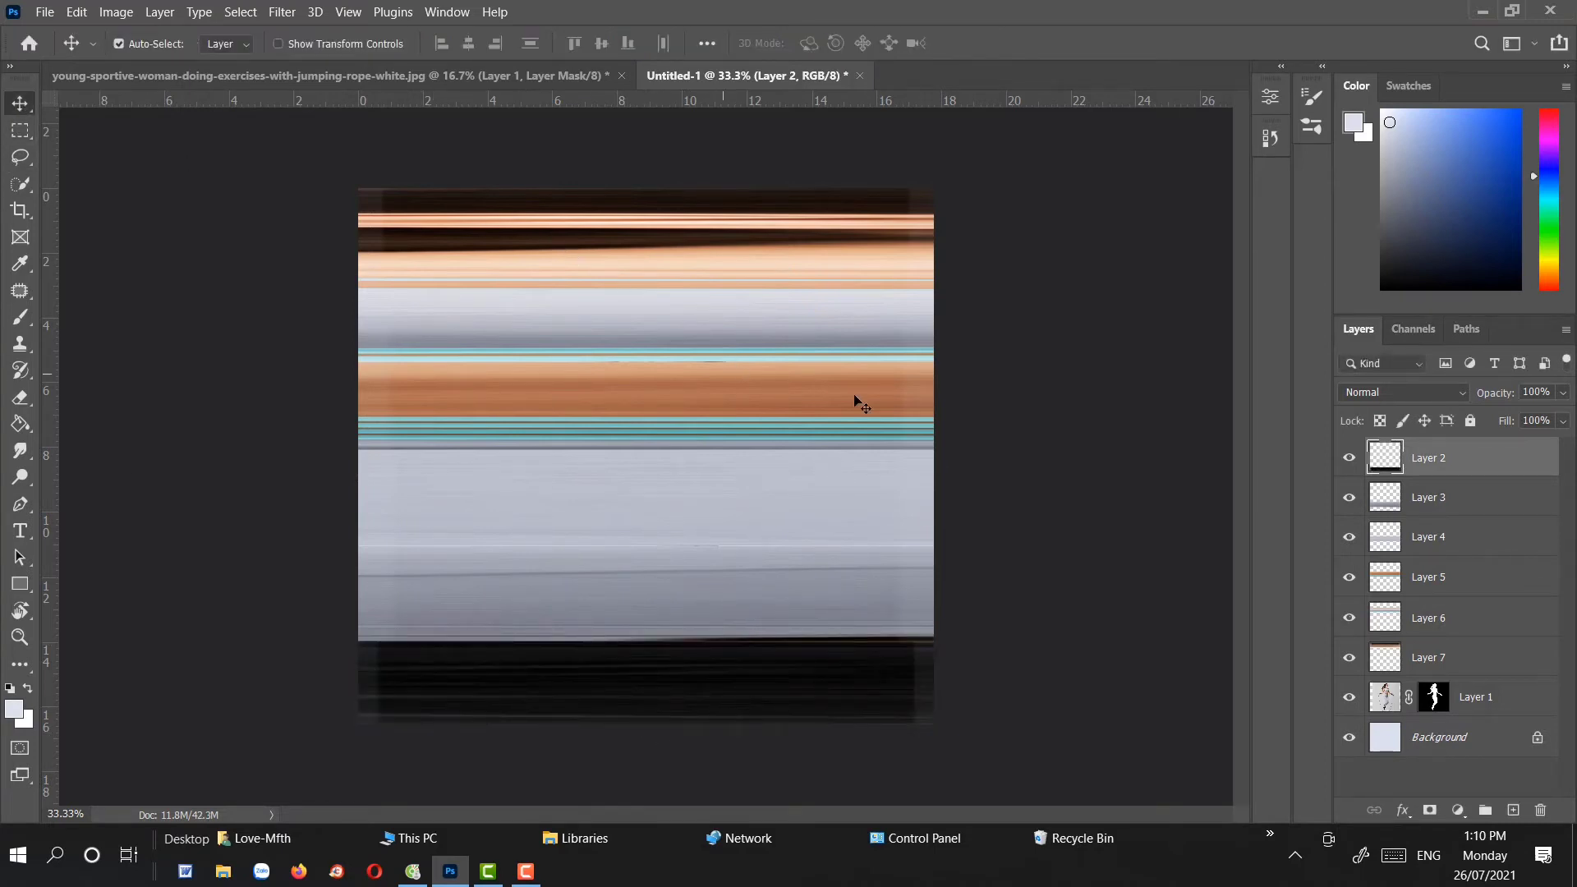
# Select Layers 7 through 2 and merge them into a single Layer 2
pyautogui.keyDown('ctrl'); pyautogui.click(1479, 664); pyautogui.keyUp('ctrl')
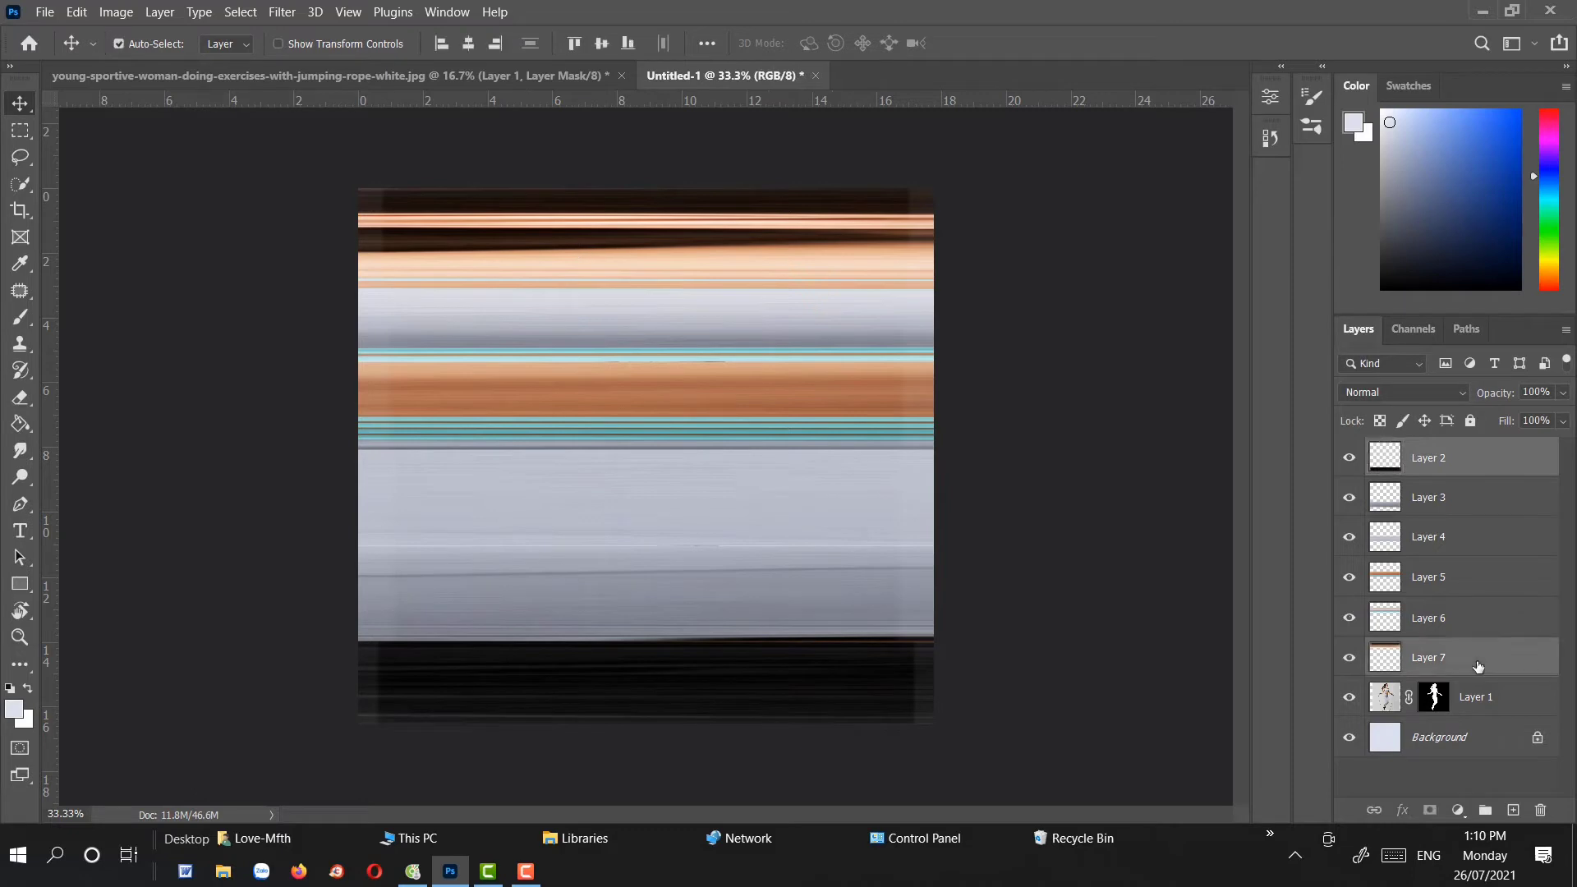
pyautogui.click(1479, 664)
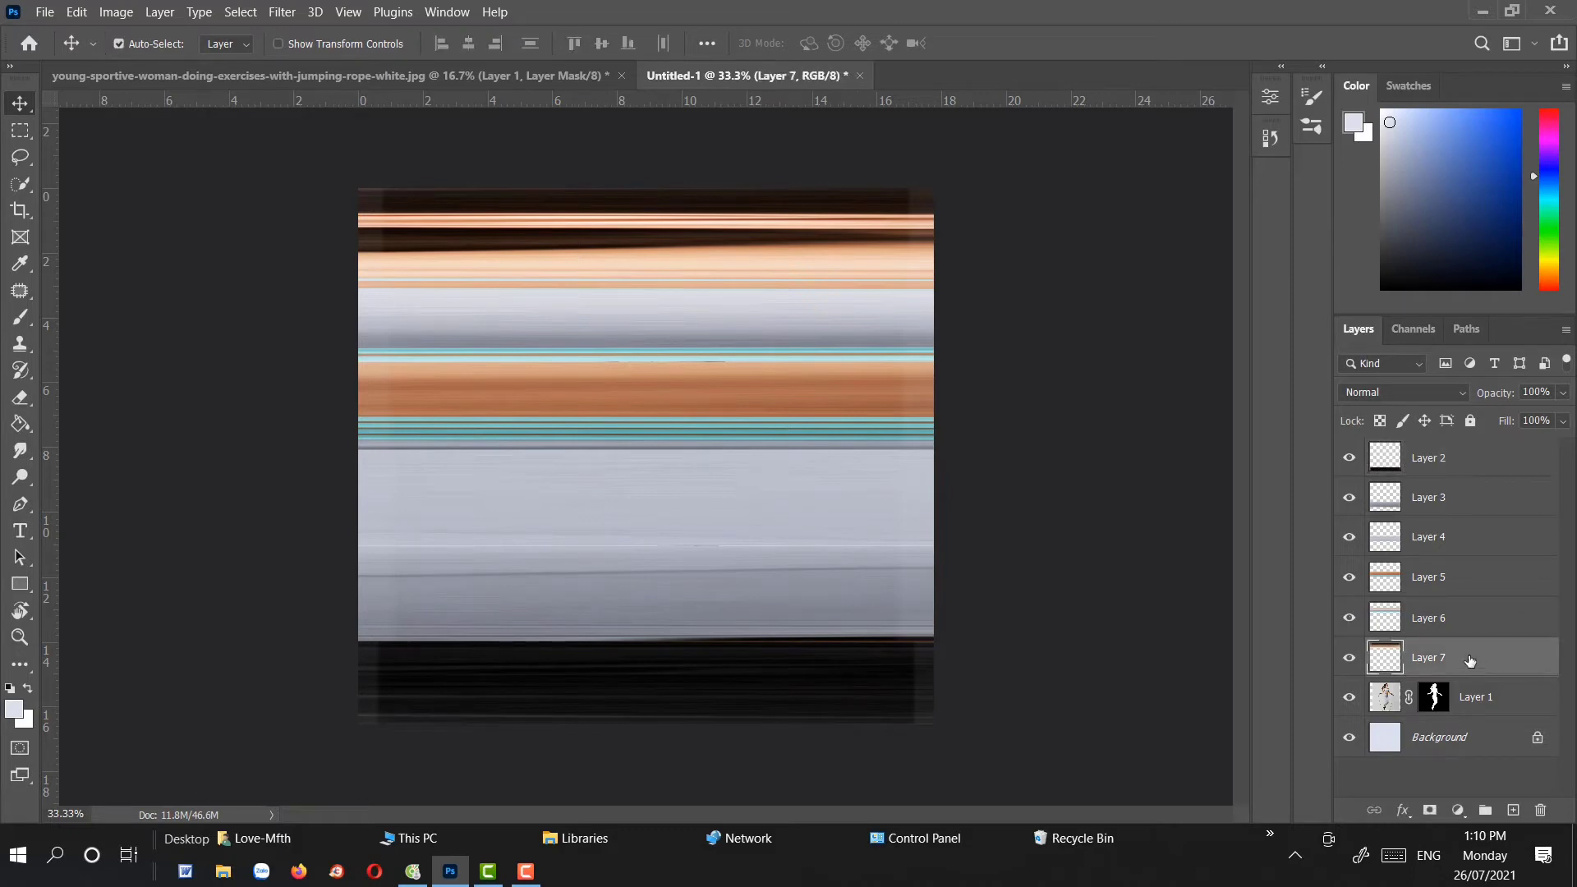
pyautogui.keyDown('shift'); pyautogui.click(1466, 465); pyautogui.keyUp('shift')
pyautogui.rightClick(1462, 471)
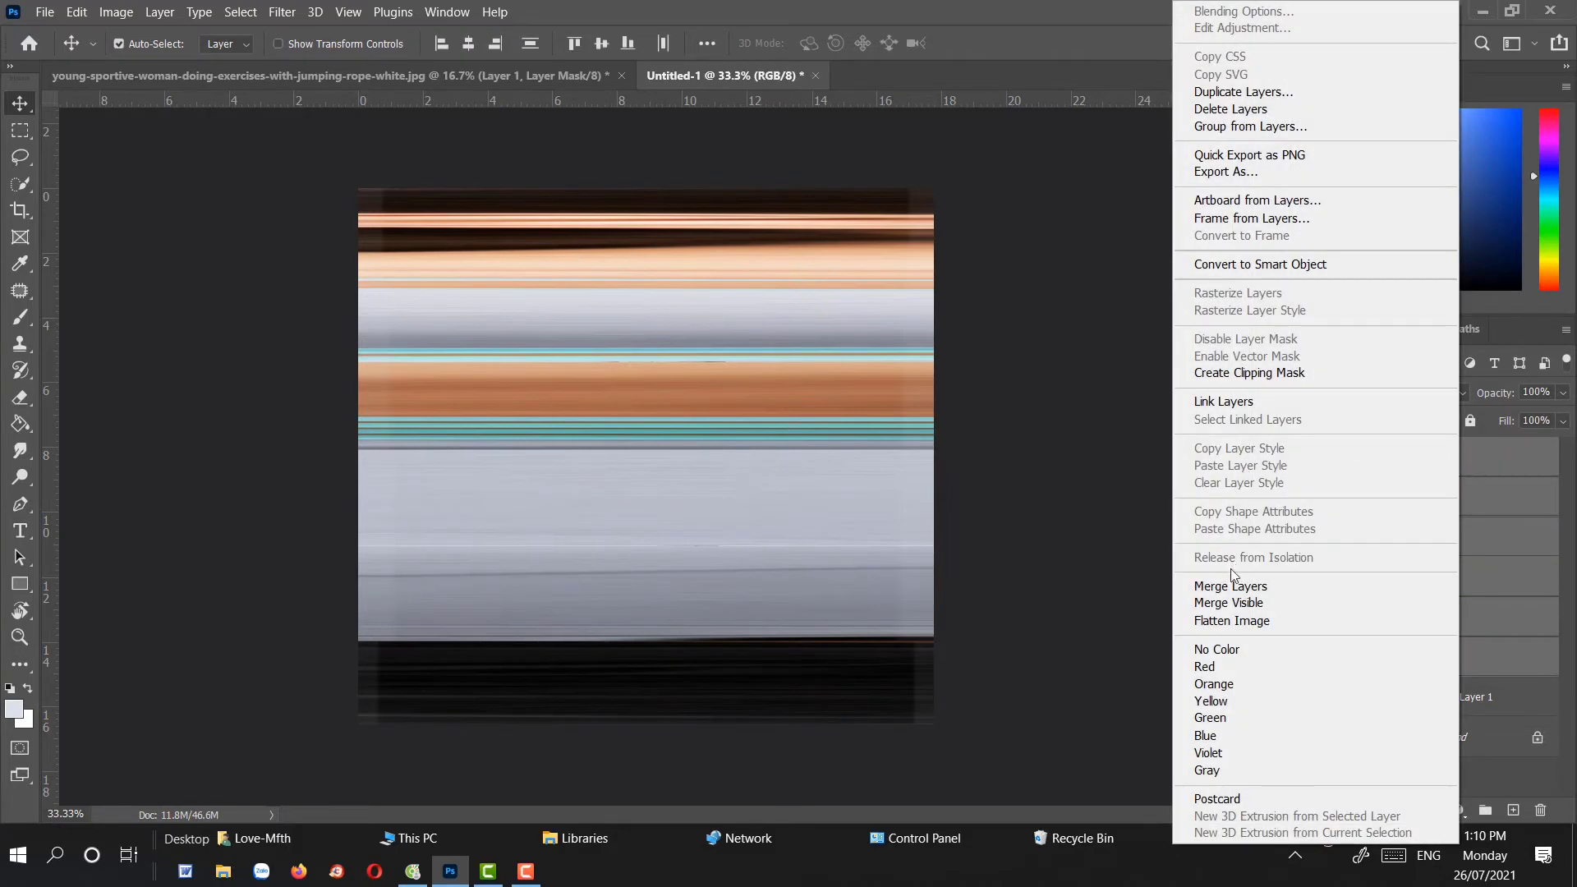
pyautogui.click(1193, 586)
pyautogui.click(315, 12)
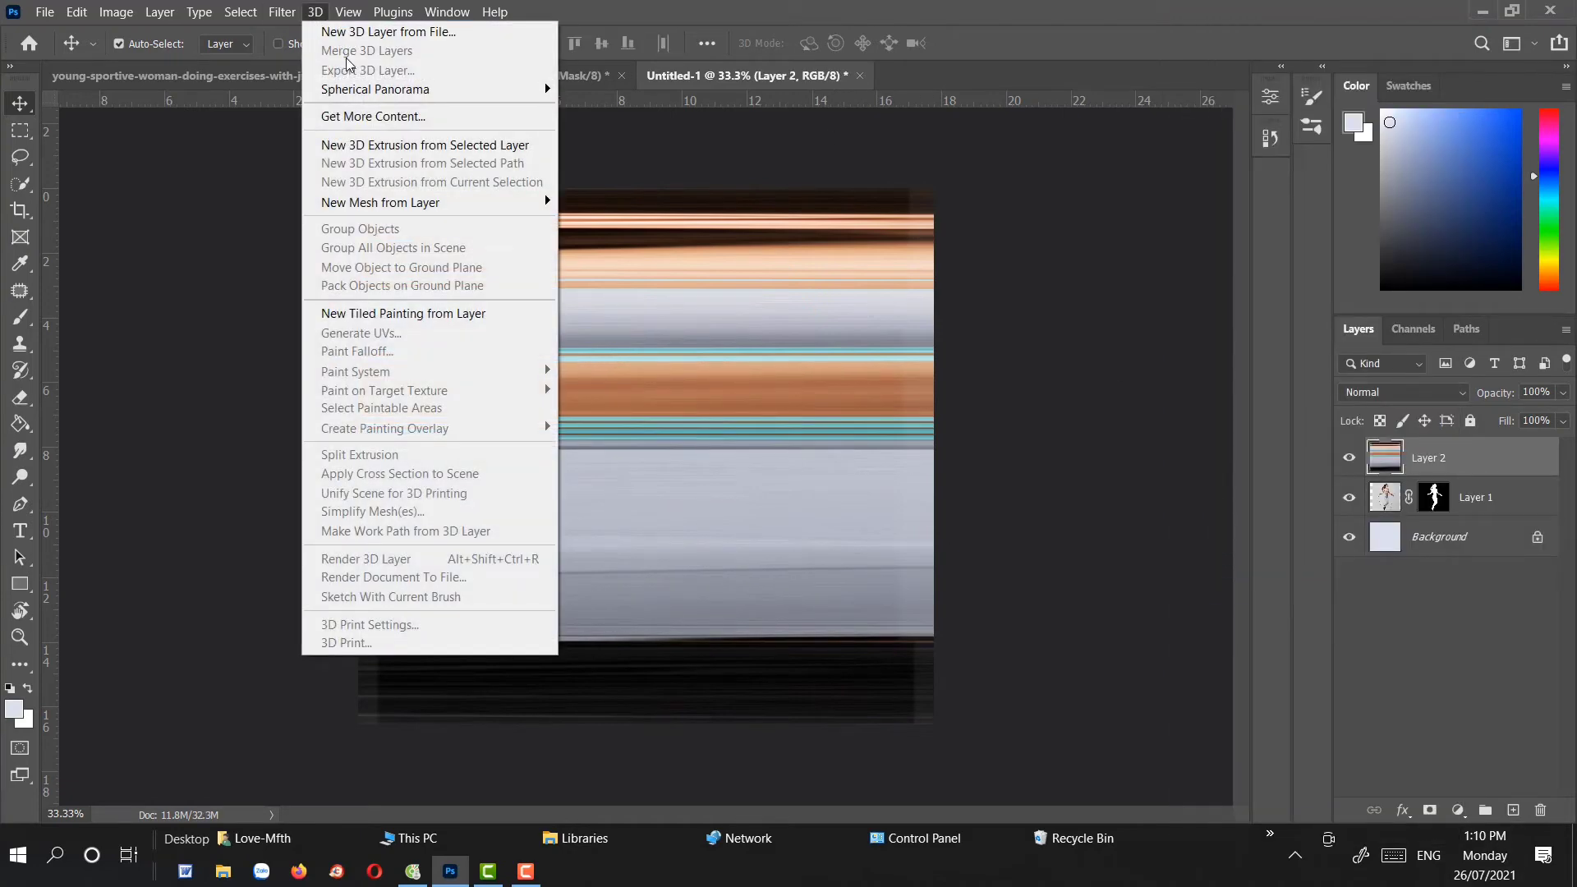
pyautogui.click(164, 370)
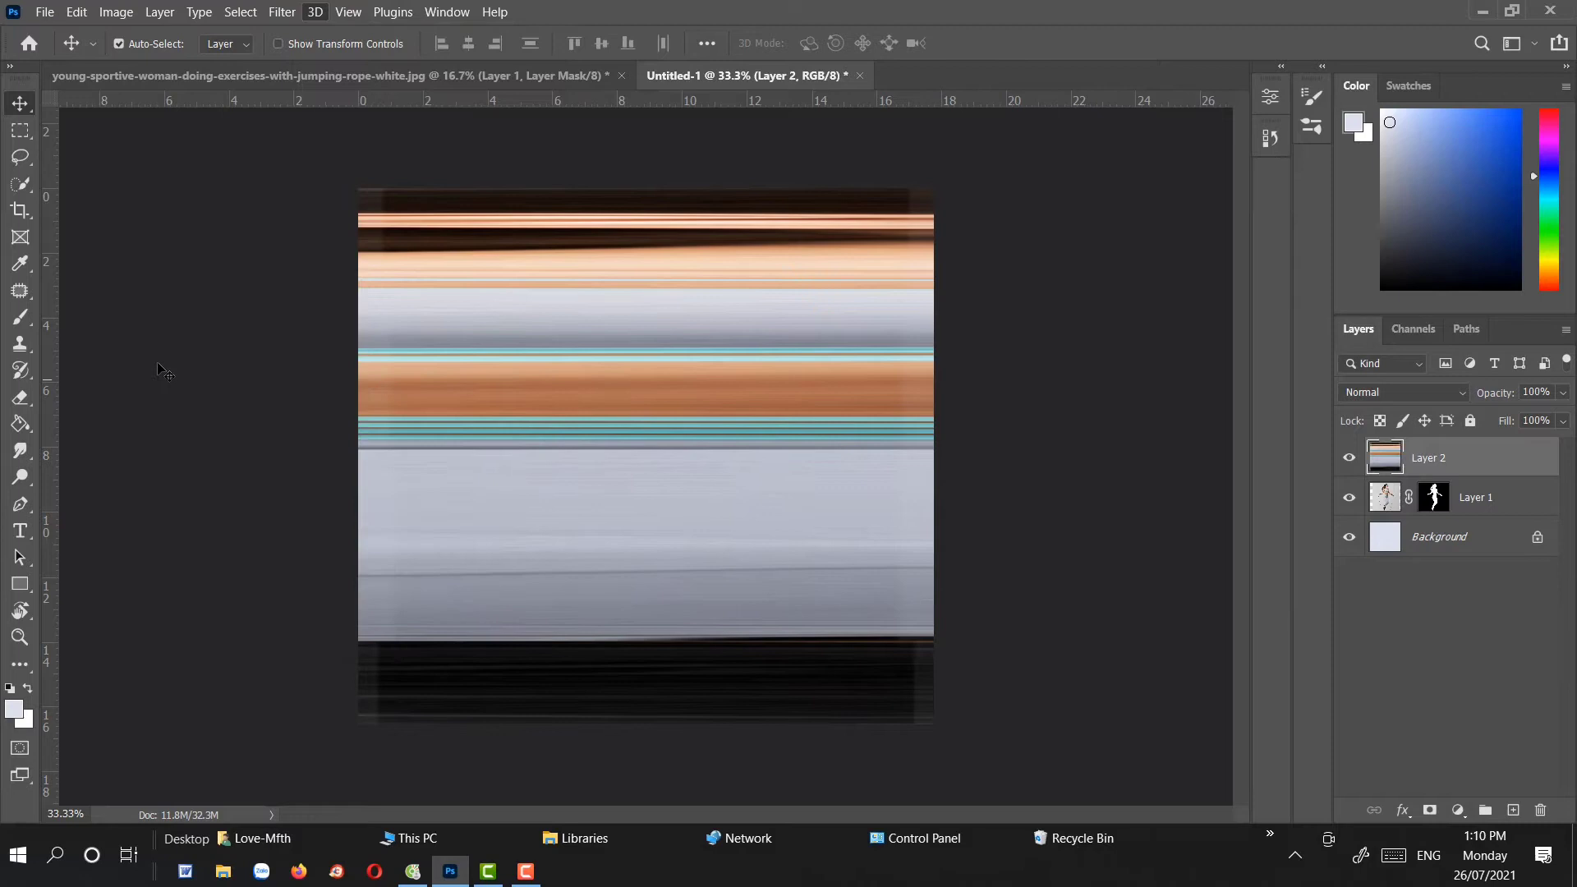
pyautogui.click(349, 11)
# Apply Filter > Distort > Polar Coordinates to the merged streak layer with default settings
pyautogui.click(312, 266)
pyautogui.click(282, 11)
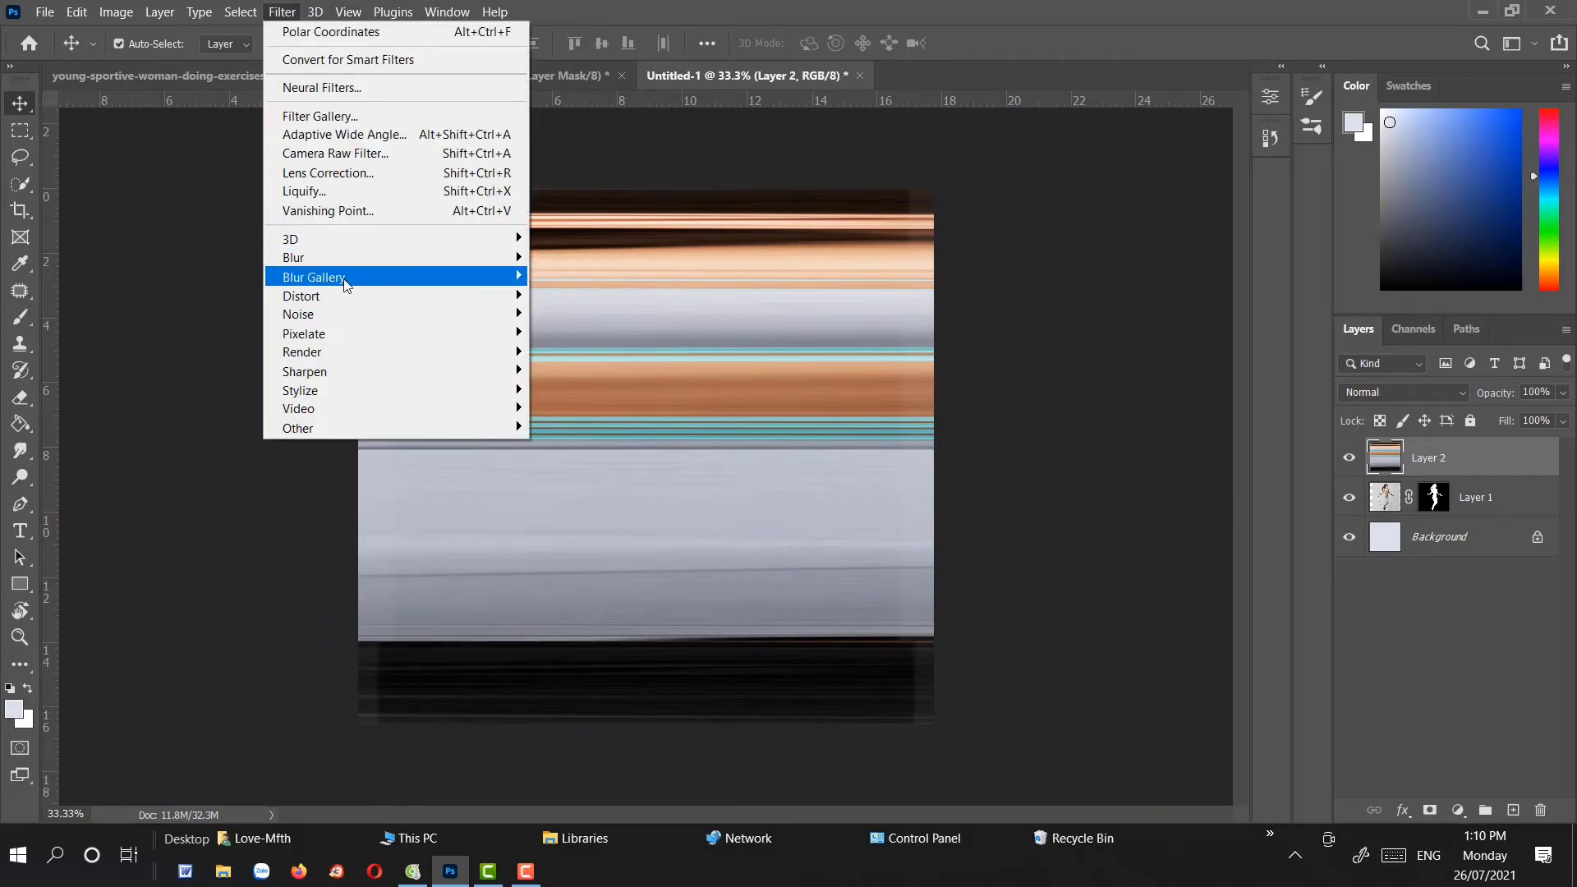
pyautogui.moveTo(300, 296)
pyautogui.click(593, 335)
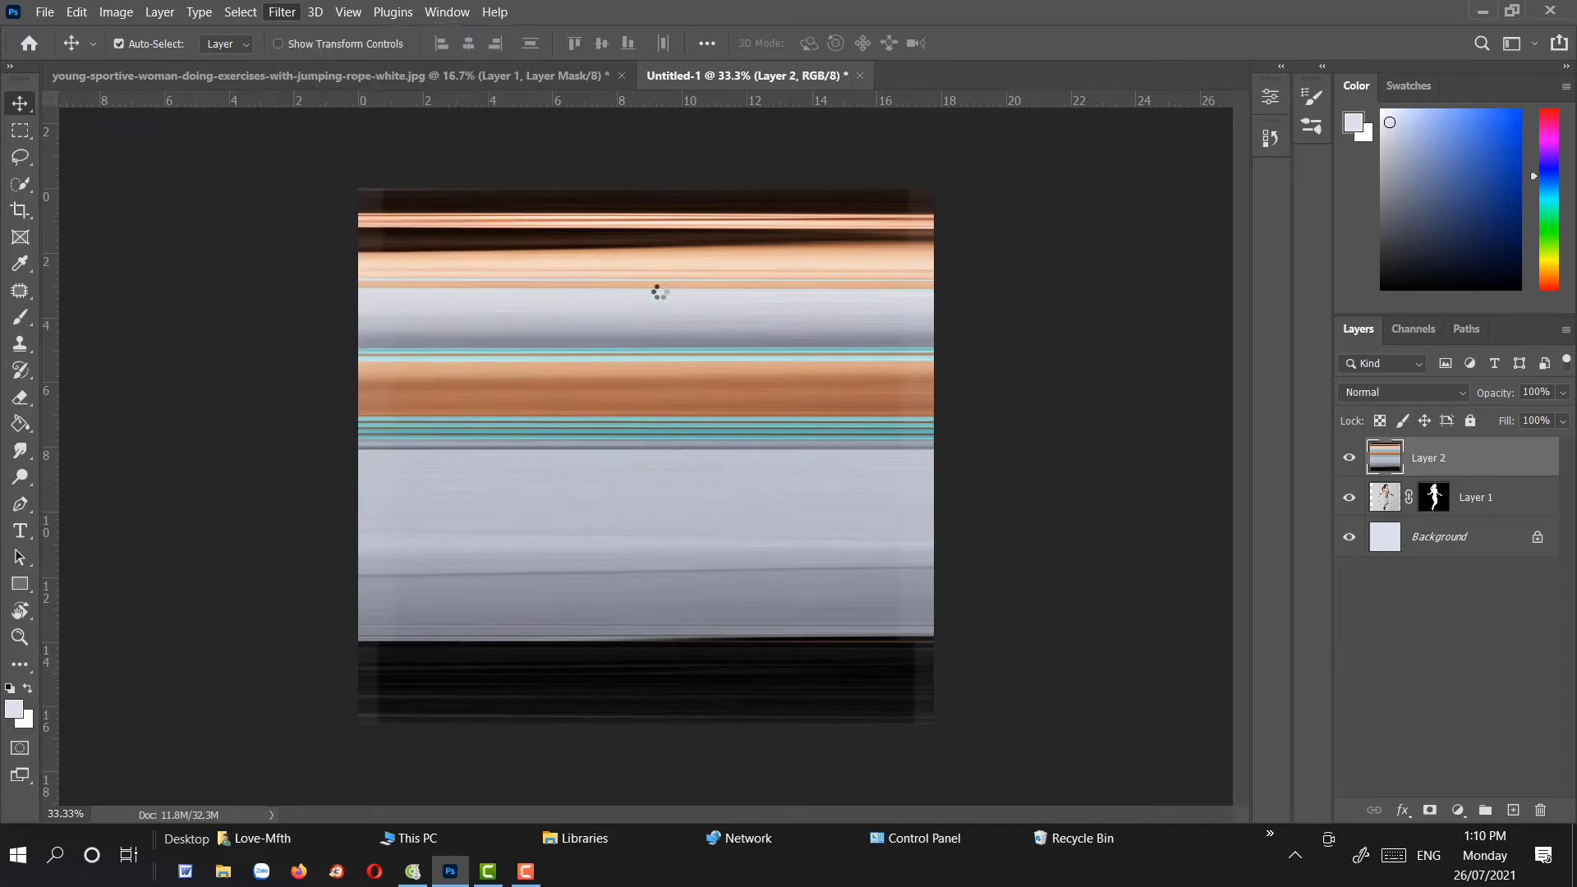
pyautogui.click(930, 210)
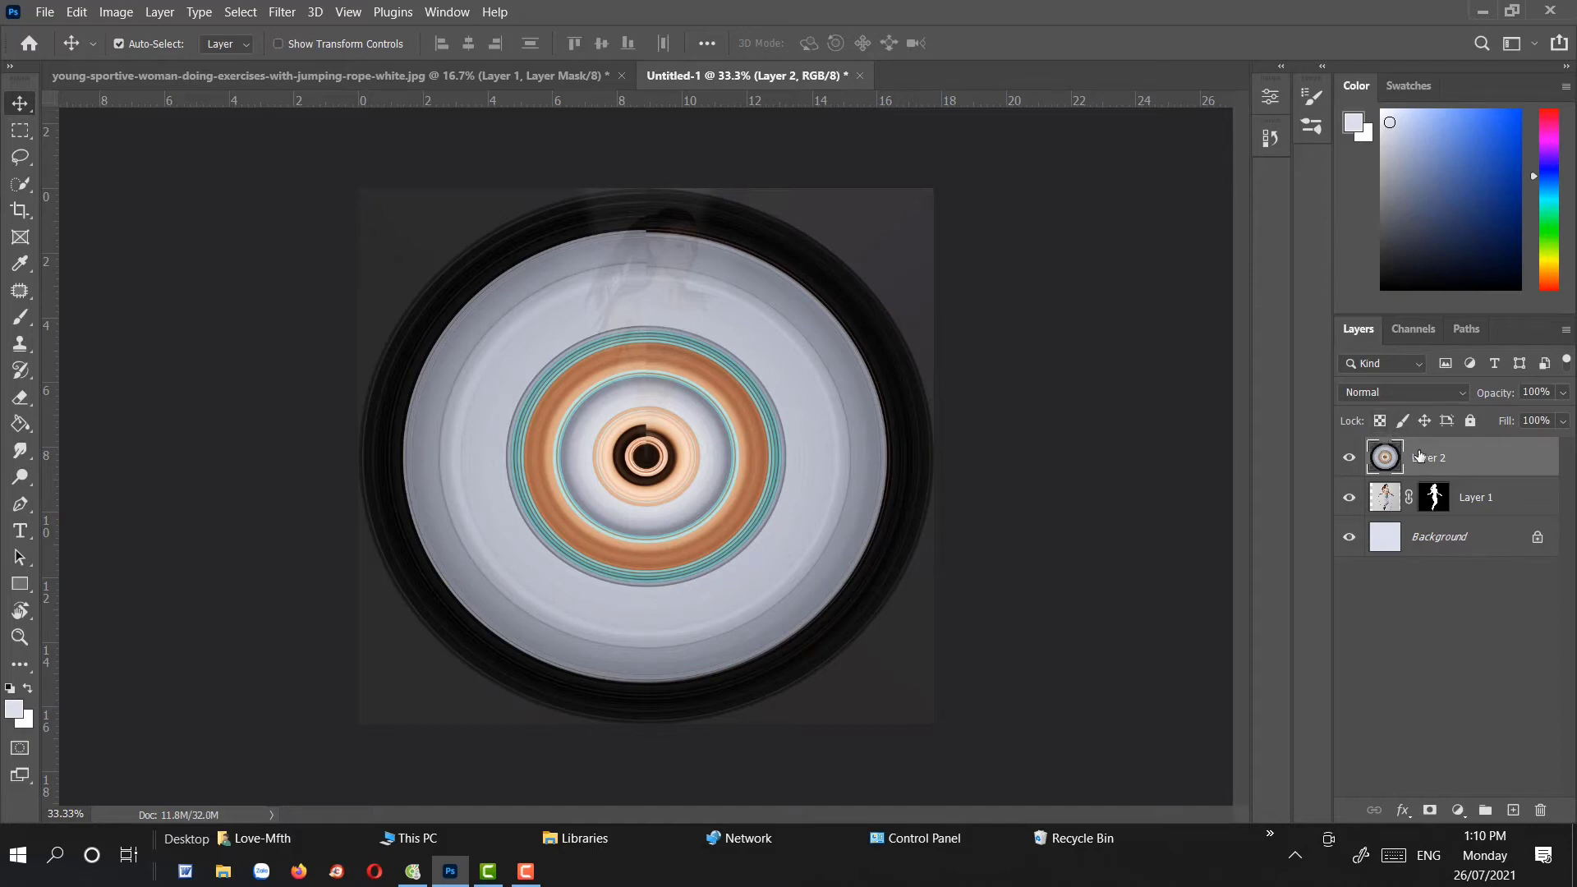
# Move Layer 2 below Layer 1 and scale the disc down behind the woman's torso
pyautogui.moveTo(1419, 454); pyautogui.dragTo(1388, 521)
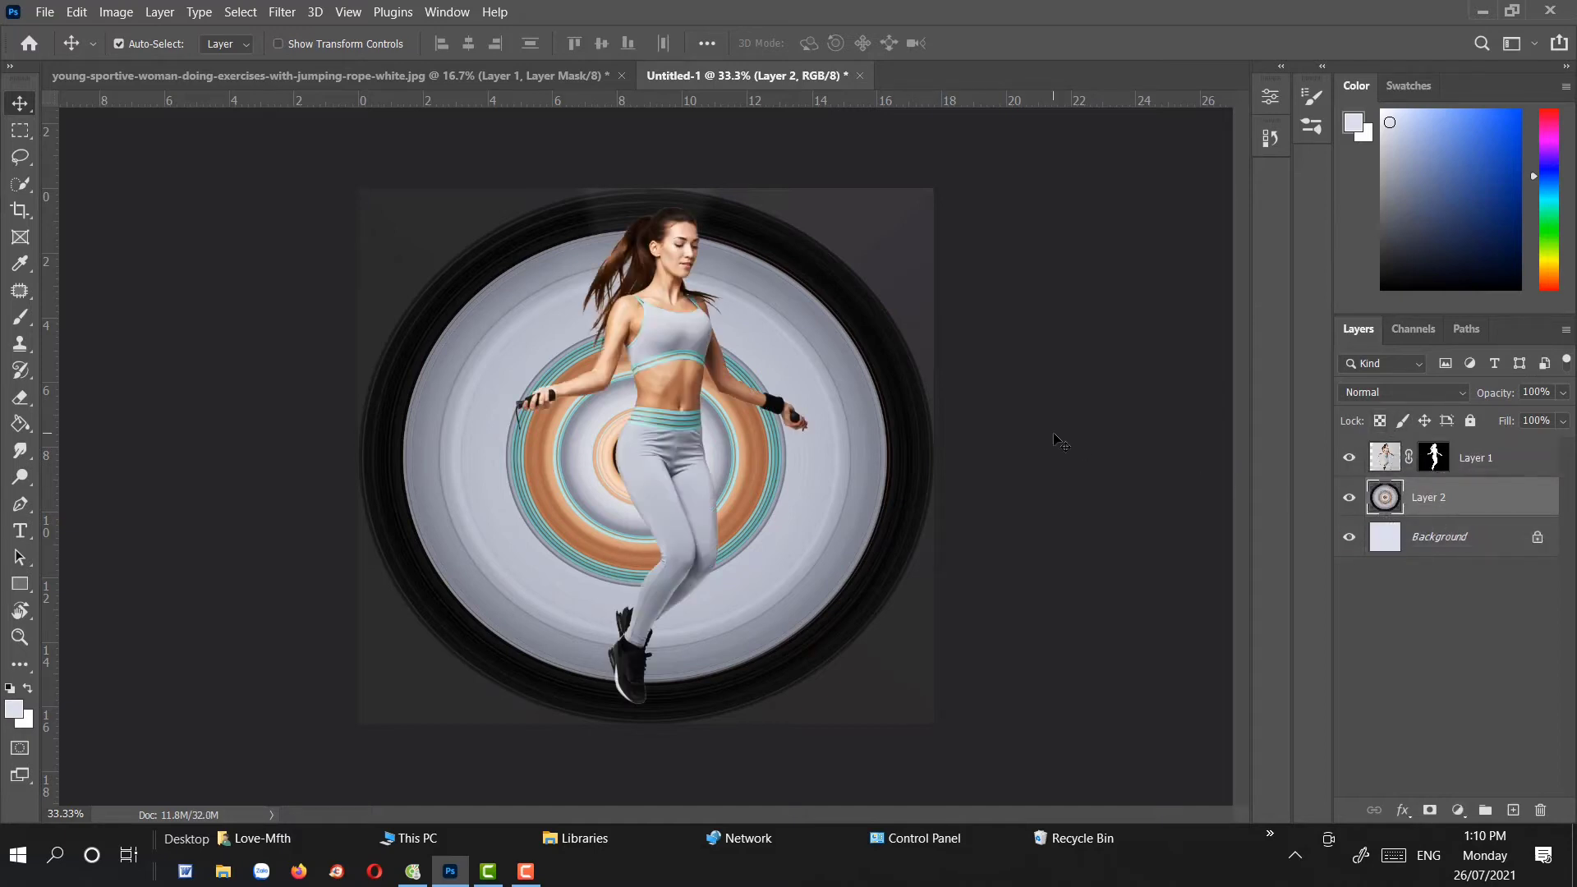
pyautogui.hotkey('ctrl', 't')
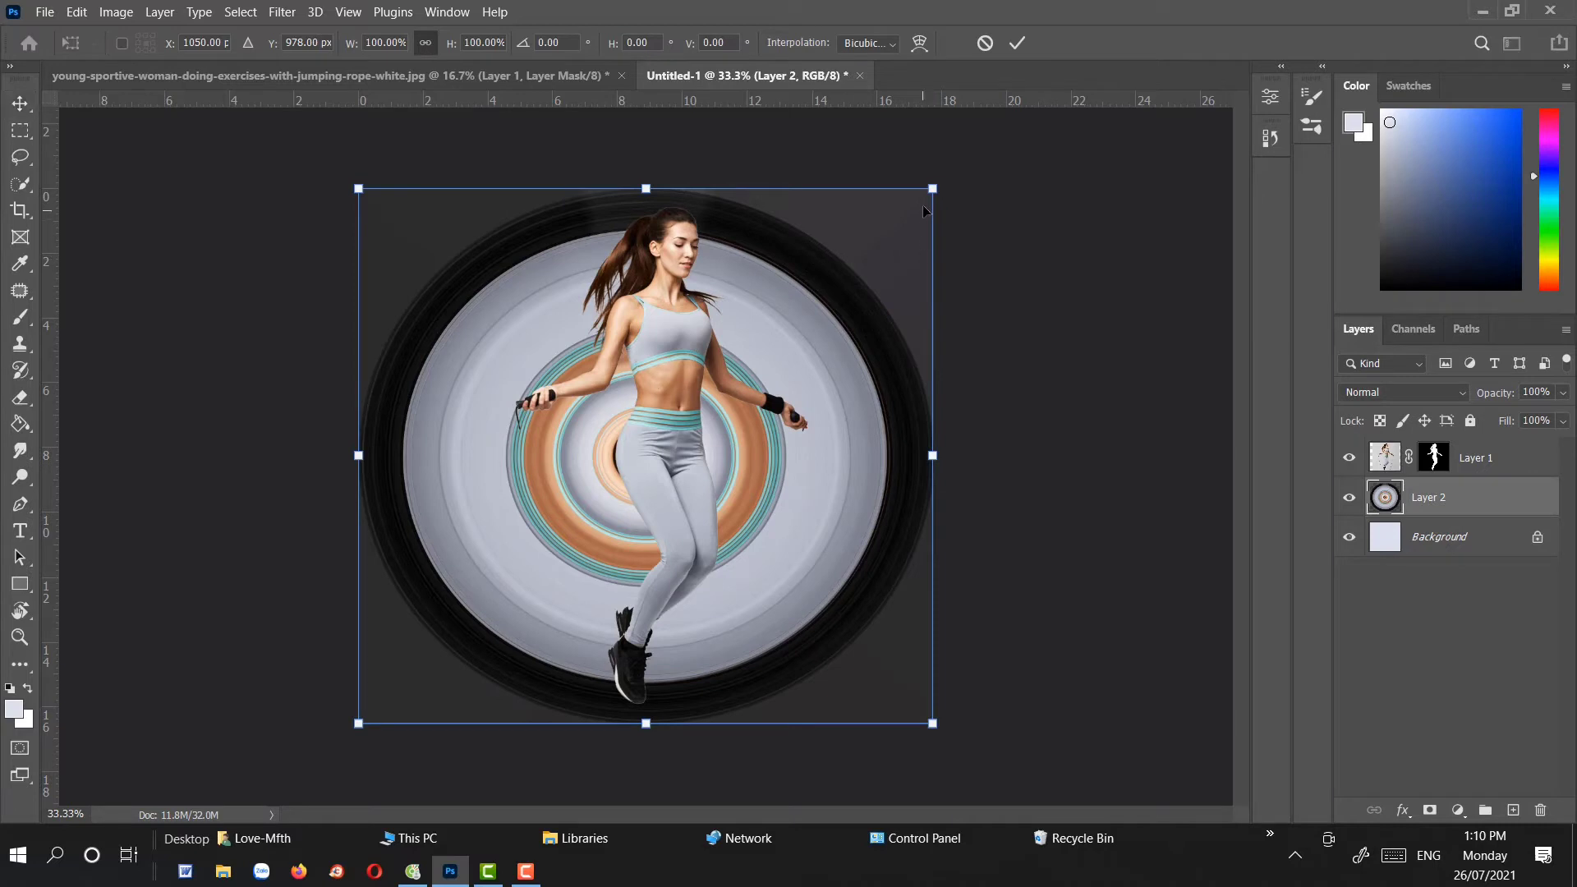
pyautogui.moveTo(933, 188)
pyautogui.mouseDown()
pyautogui.moveTo(720, 410)
pyautogui.moveTo(676, 430)
pyautogui.mouseUp()
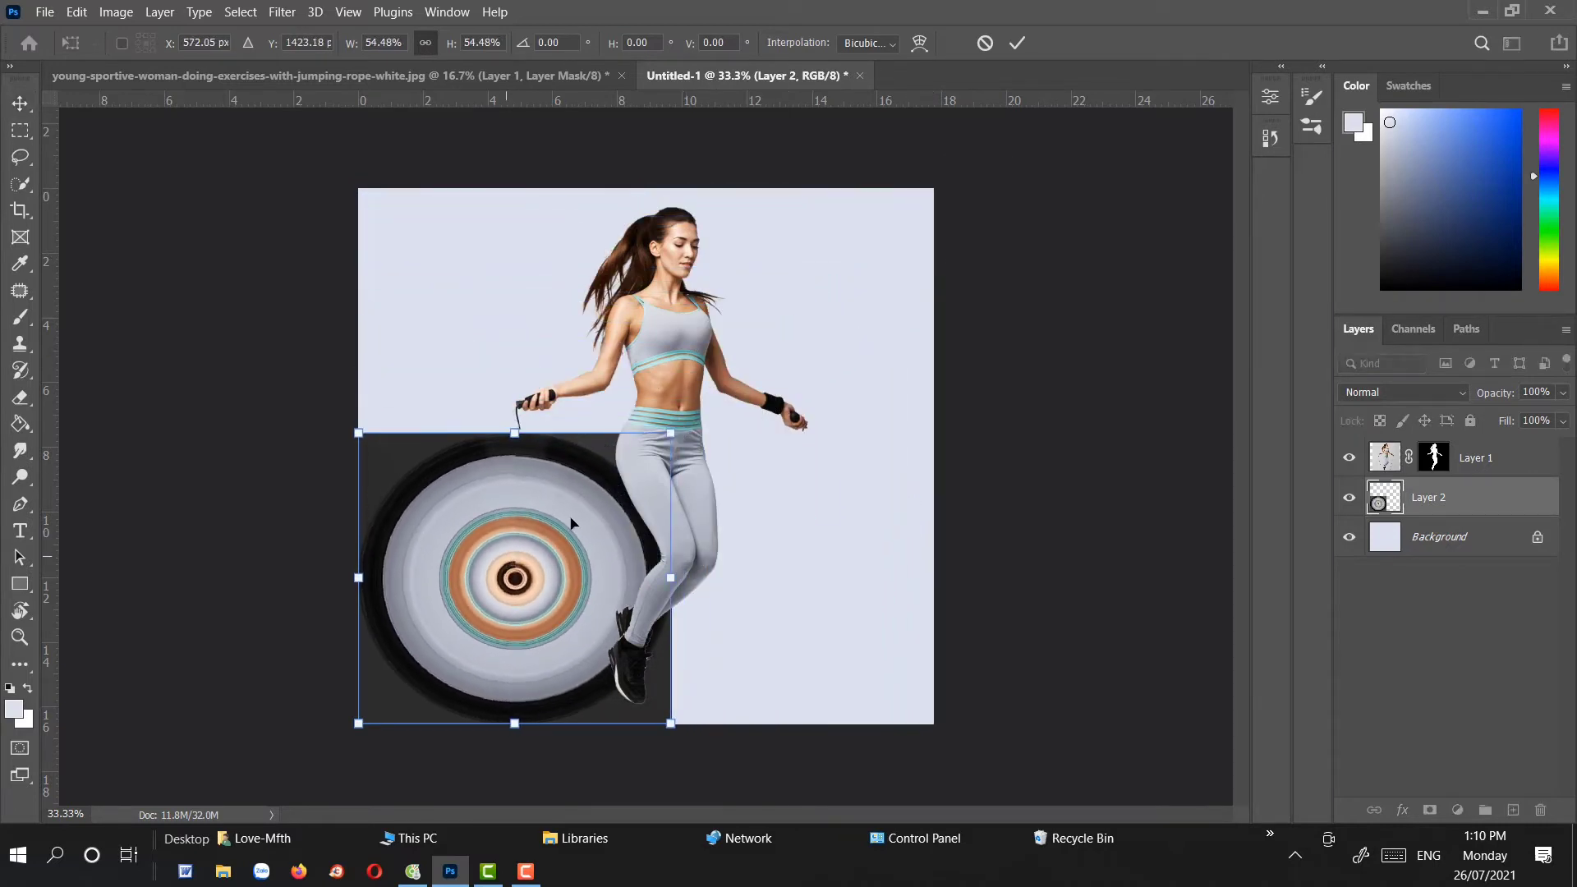
pyautogui.moveTo(513, 561)
pyautogui.mouseDown()
pyautogui.moveTo(674, 477)
pyautogui.moveTo(657, 466)
pyautogui.moveTo(655, 415)
pyautogui.mouseUp()
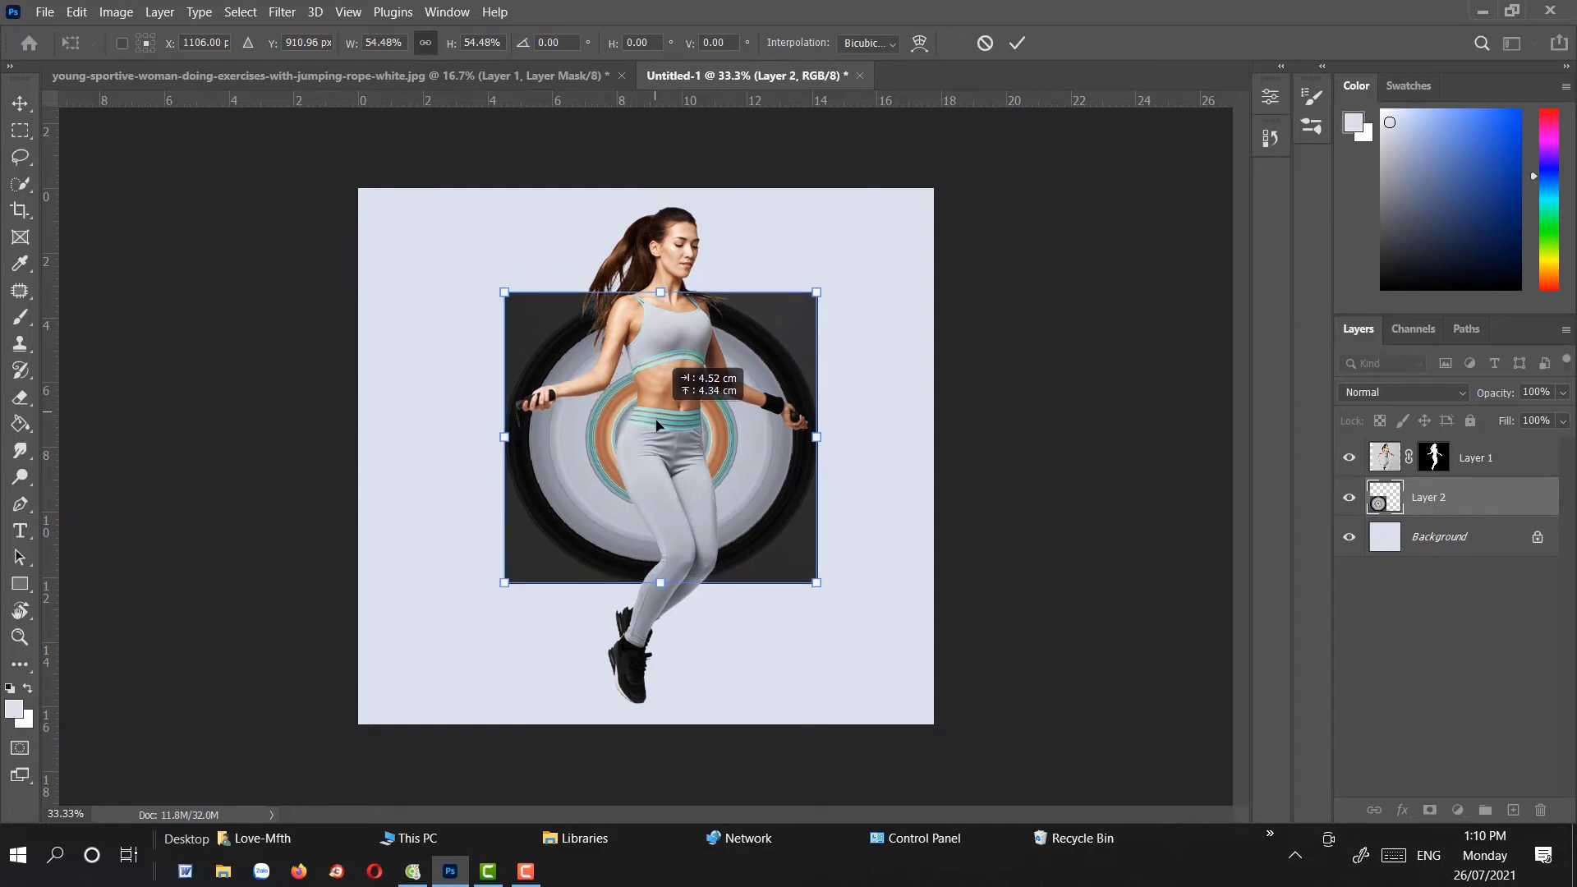
pyautogui.moveTo(655, 415); pyautogui.dragTo(654, 441)
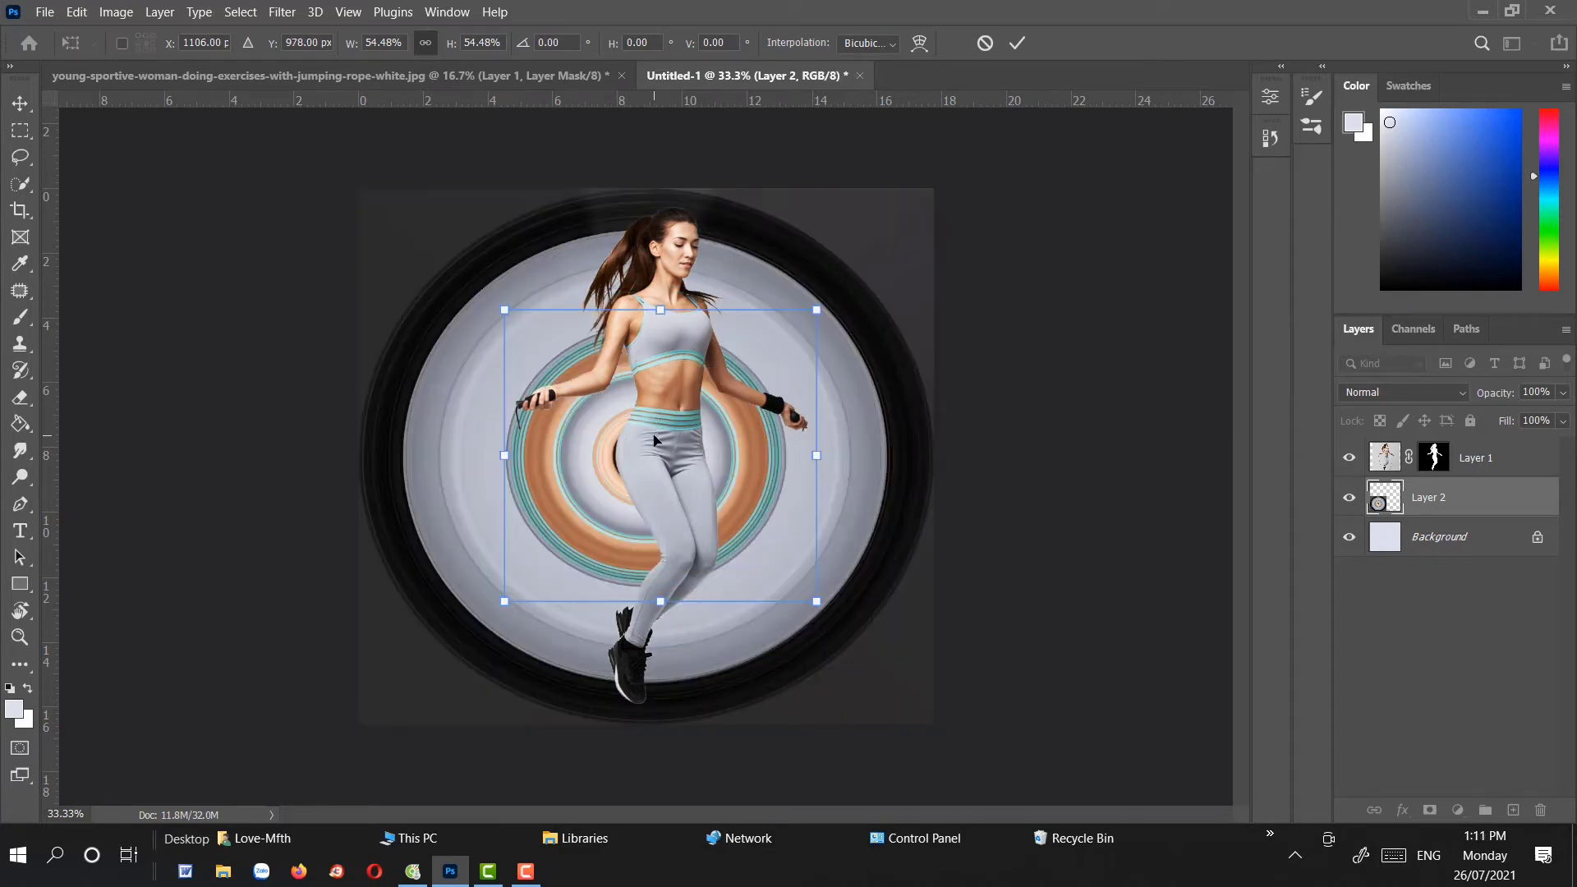
# Stretch the disc into a tall oval, about 55% by 74%, reaching her feet, and apply it
pyautogui.hotkey('ctrl', '+')
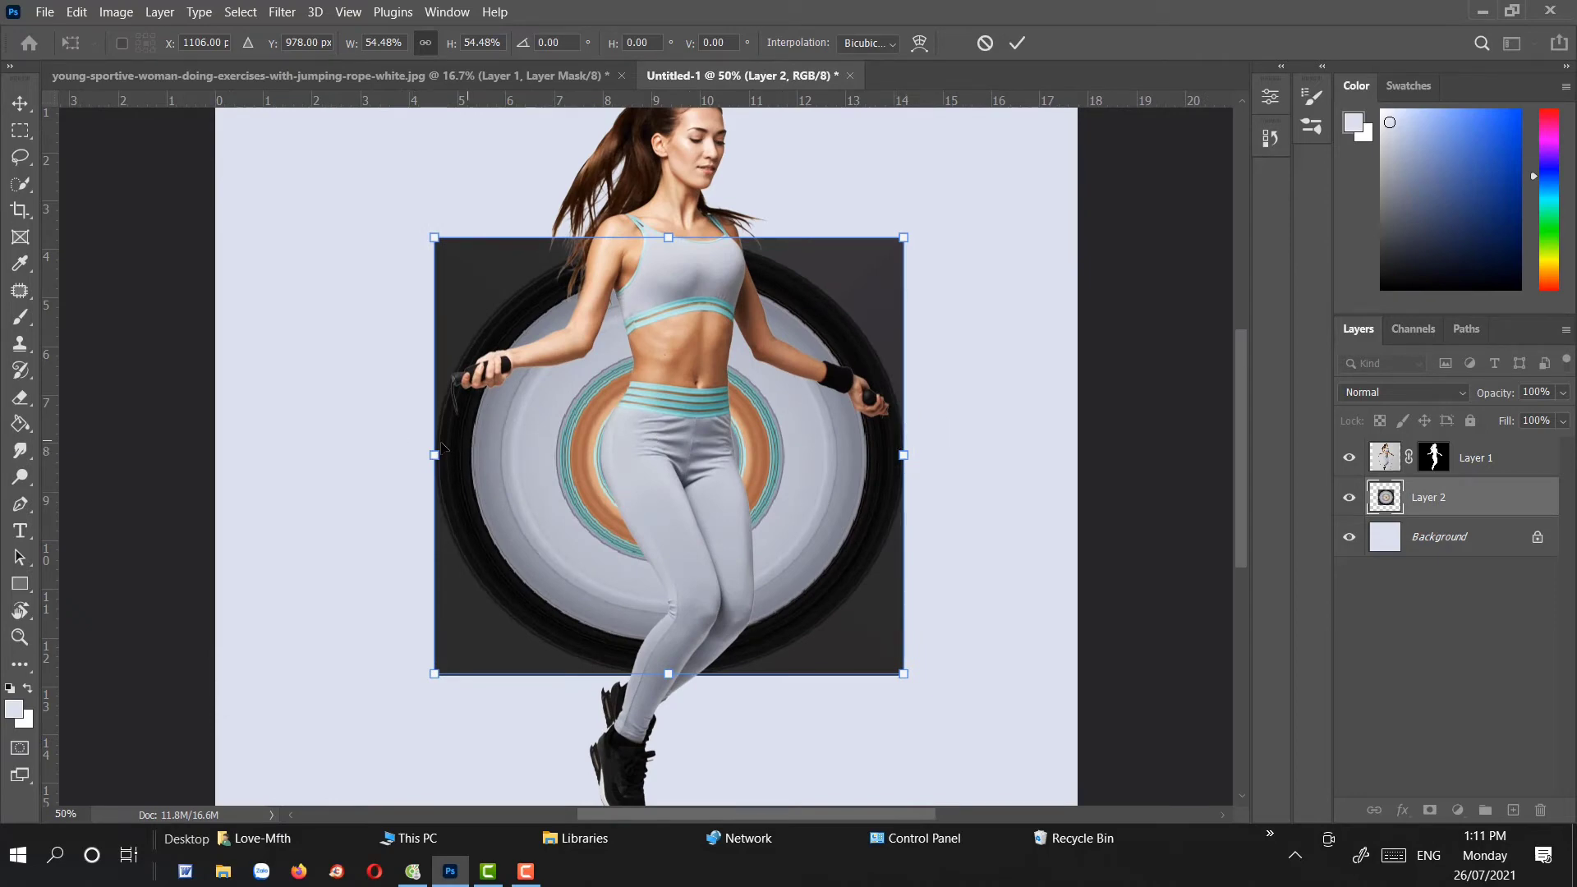
pyautogui.moveTo(433, 457); pyautogui.dragTo(429, 457)
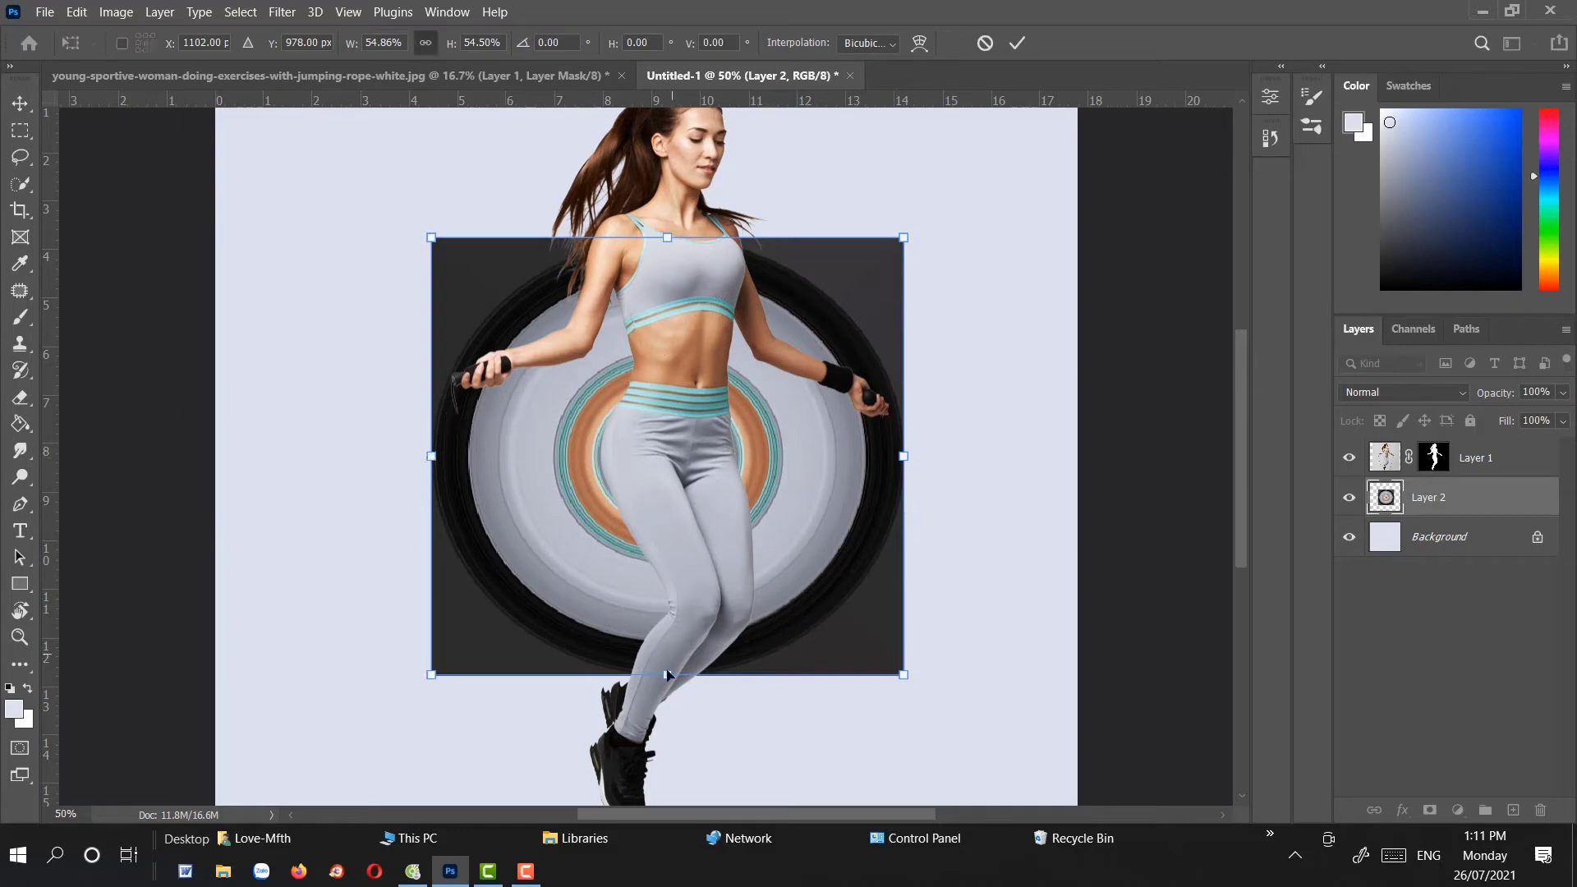
pyautogui.moveTo(667, 674); pyautogui.dragTo(667, 778)
pyautogui.scroll(-3, 712, 638)
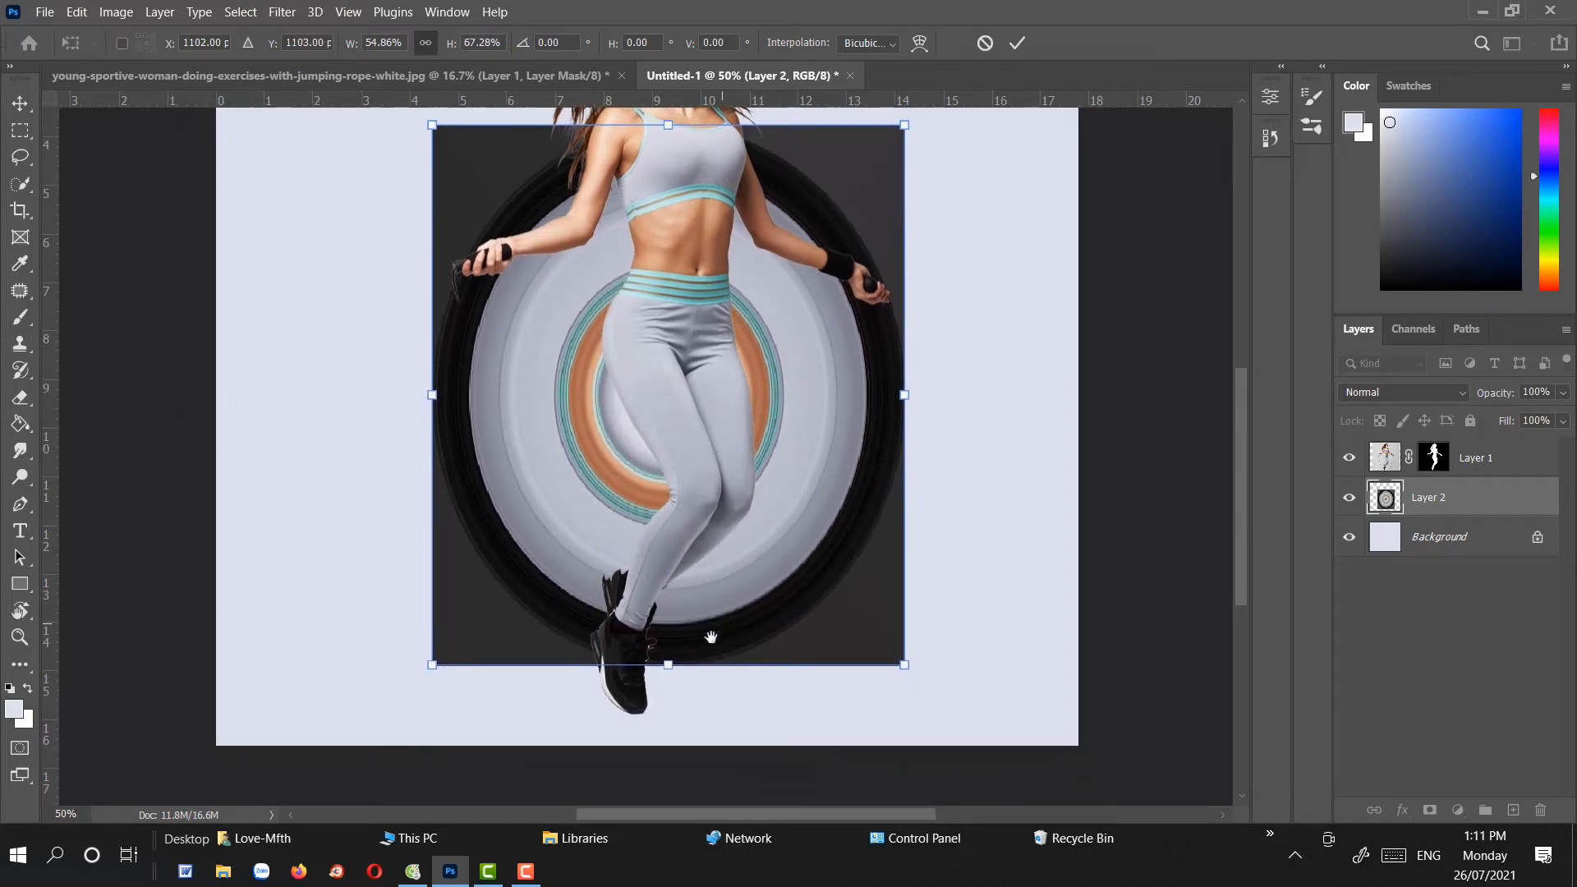
pyautogui.moveTo(666, 666); pyautogui.dragTo(671, 719)
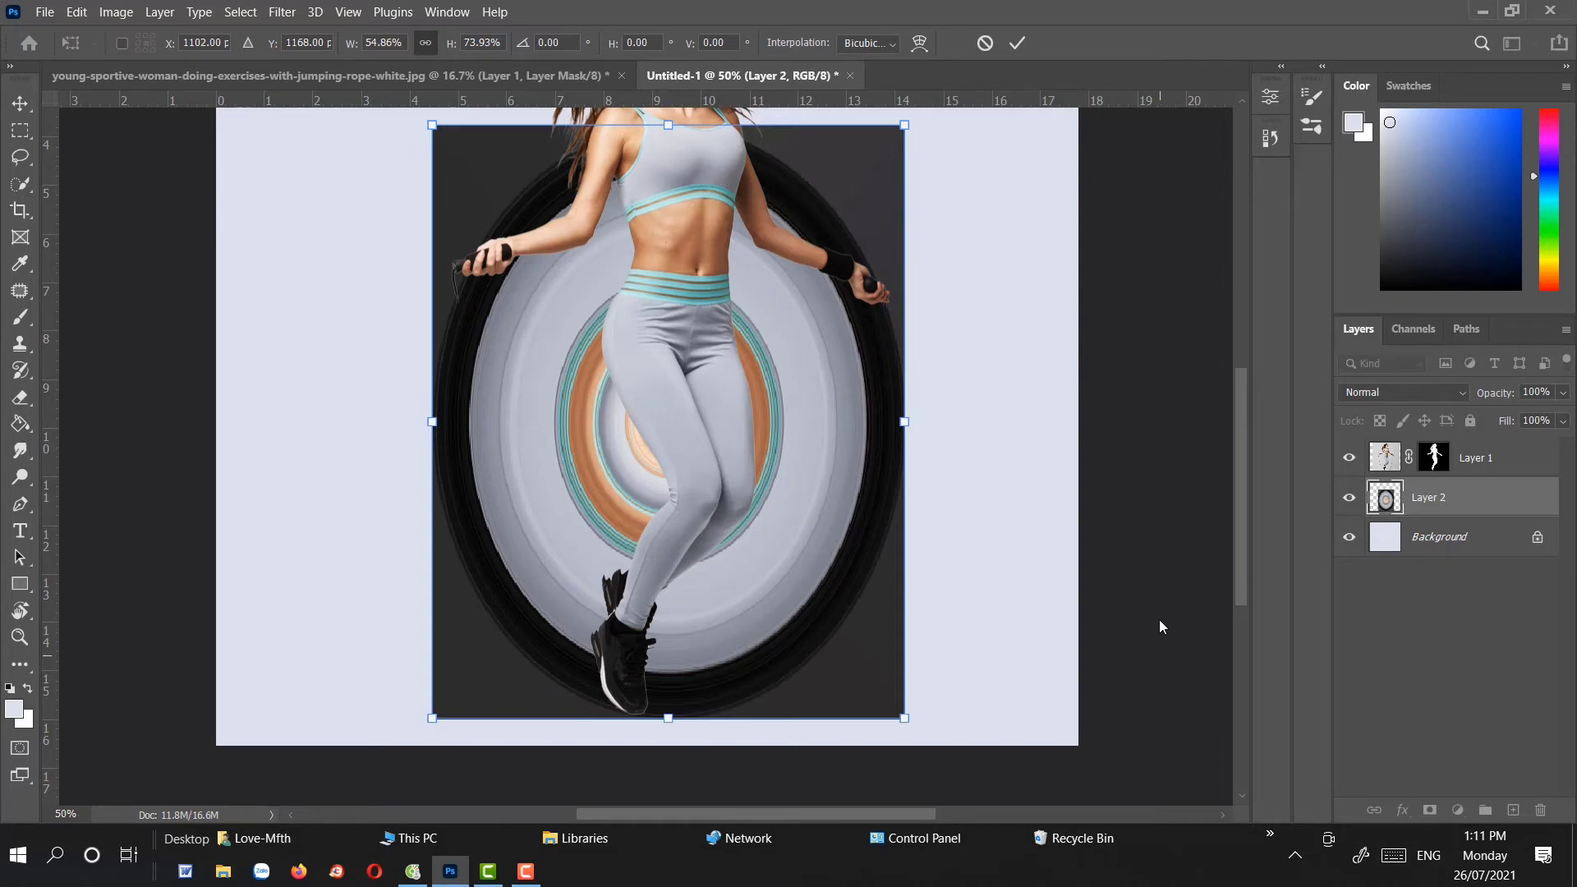
pyautogui.hotkey('ctrl', '-')
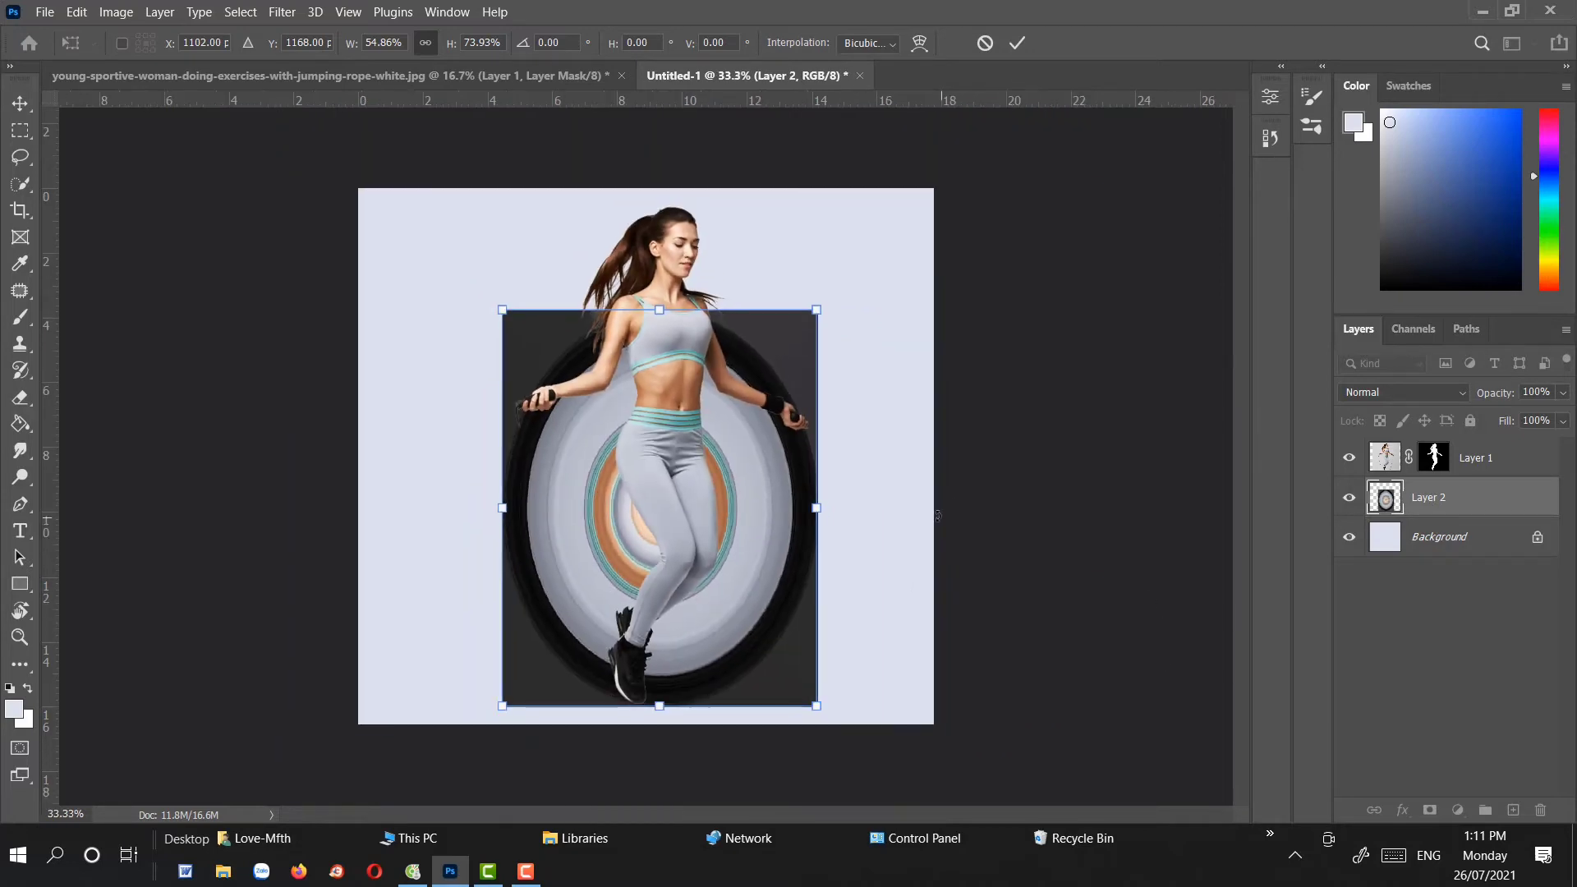
pyautogui.rightClick(20, 103)
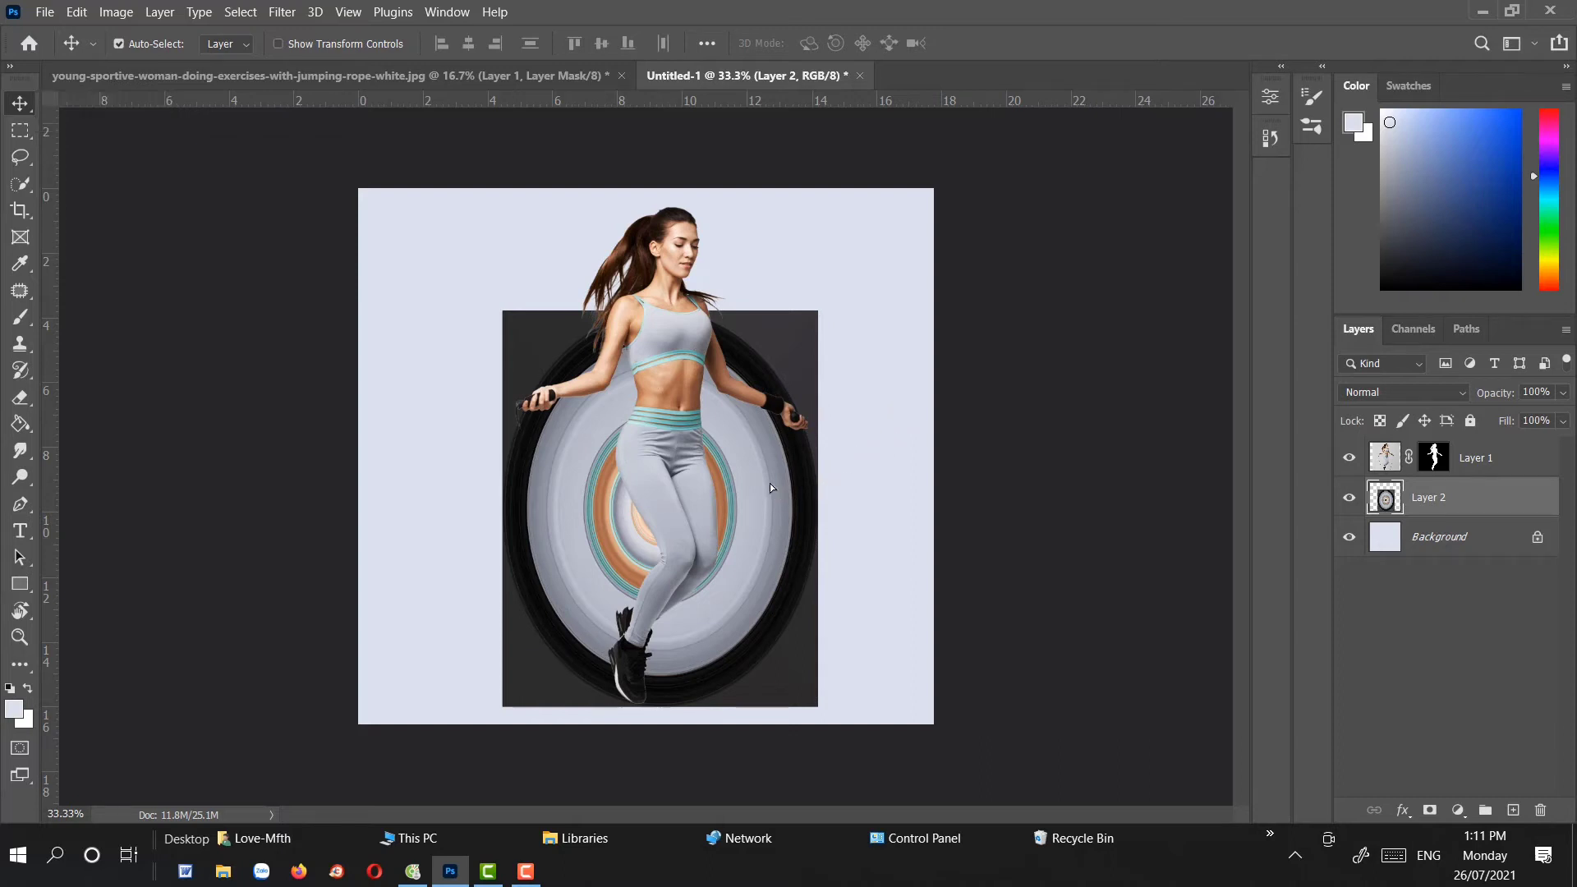
# Raise the disc, then widen and lengthen it to about 125% by 106%, centred on the woman
pyautogui.moveTo(771, 483); pyautogui.dragTo(813, 438)
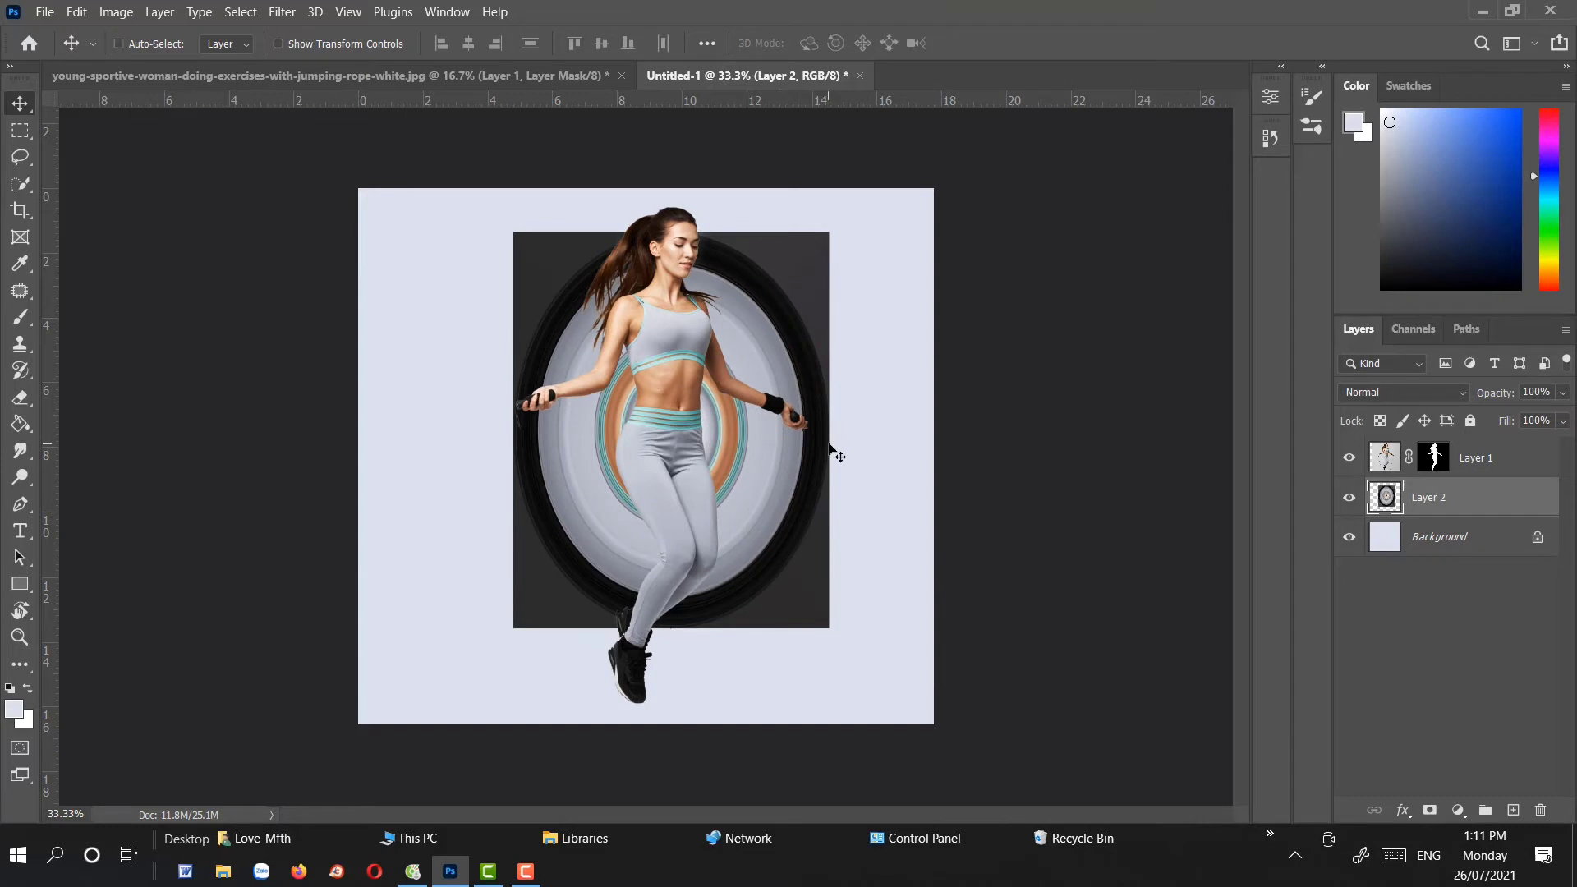
pyautogui.hotkey('ctrl', 't')
pyautogui.moveTo(828, 430); pyautogui.dragTo(878, 429)
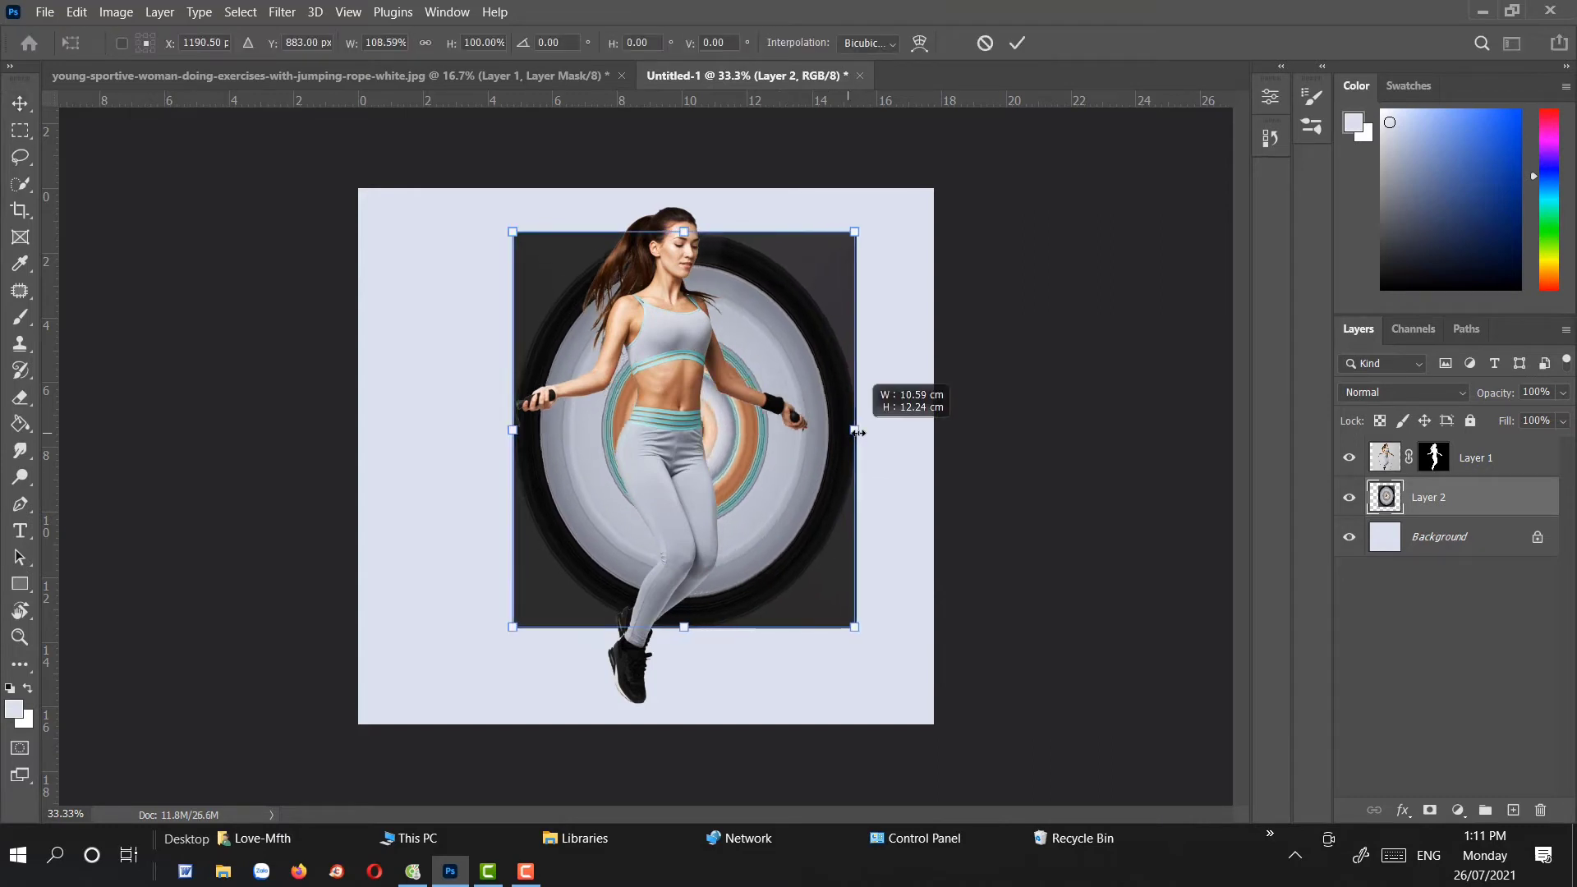
pyautogui.moveTo(818, 486)
pyautogui.mouseDown()
pyautogui.moveTo(788, 487)
pyautogui.moveTo(781, 519)
pyautogui.mouseUp()
pyautogui.moveTo(478, 481); pyautogui.dragTo(466, 481)
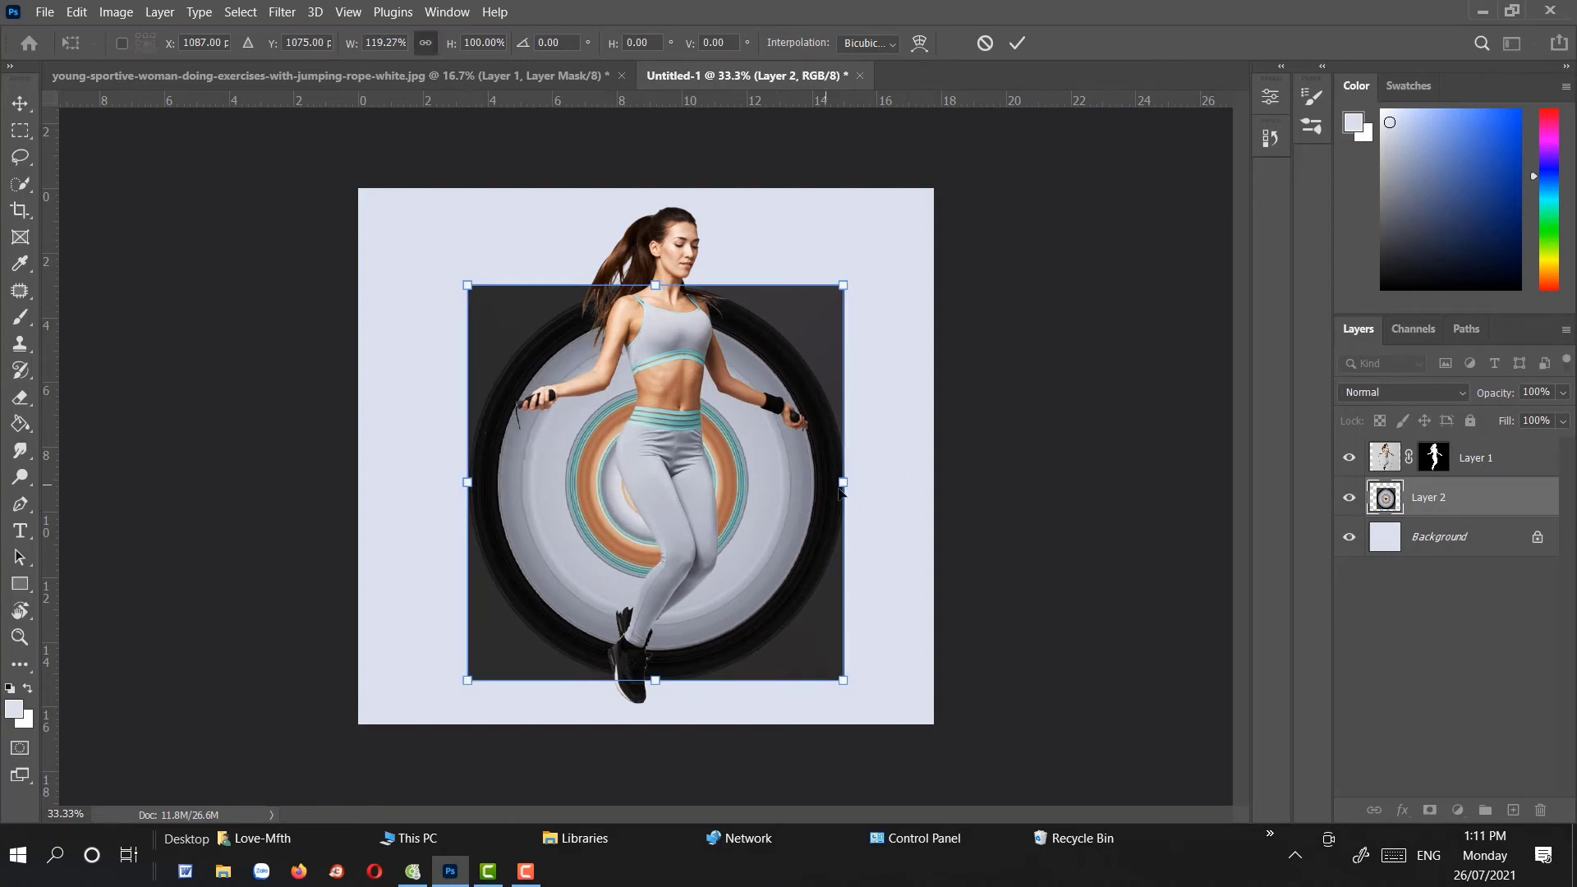
pyautogui.moveTo(842, 483); pyautogui.dragTo(848, 483)
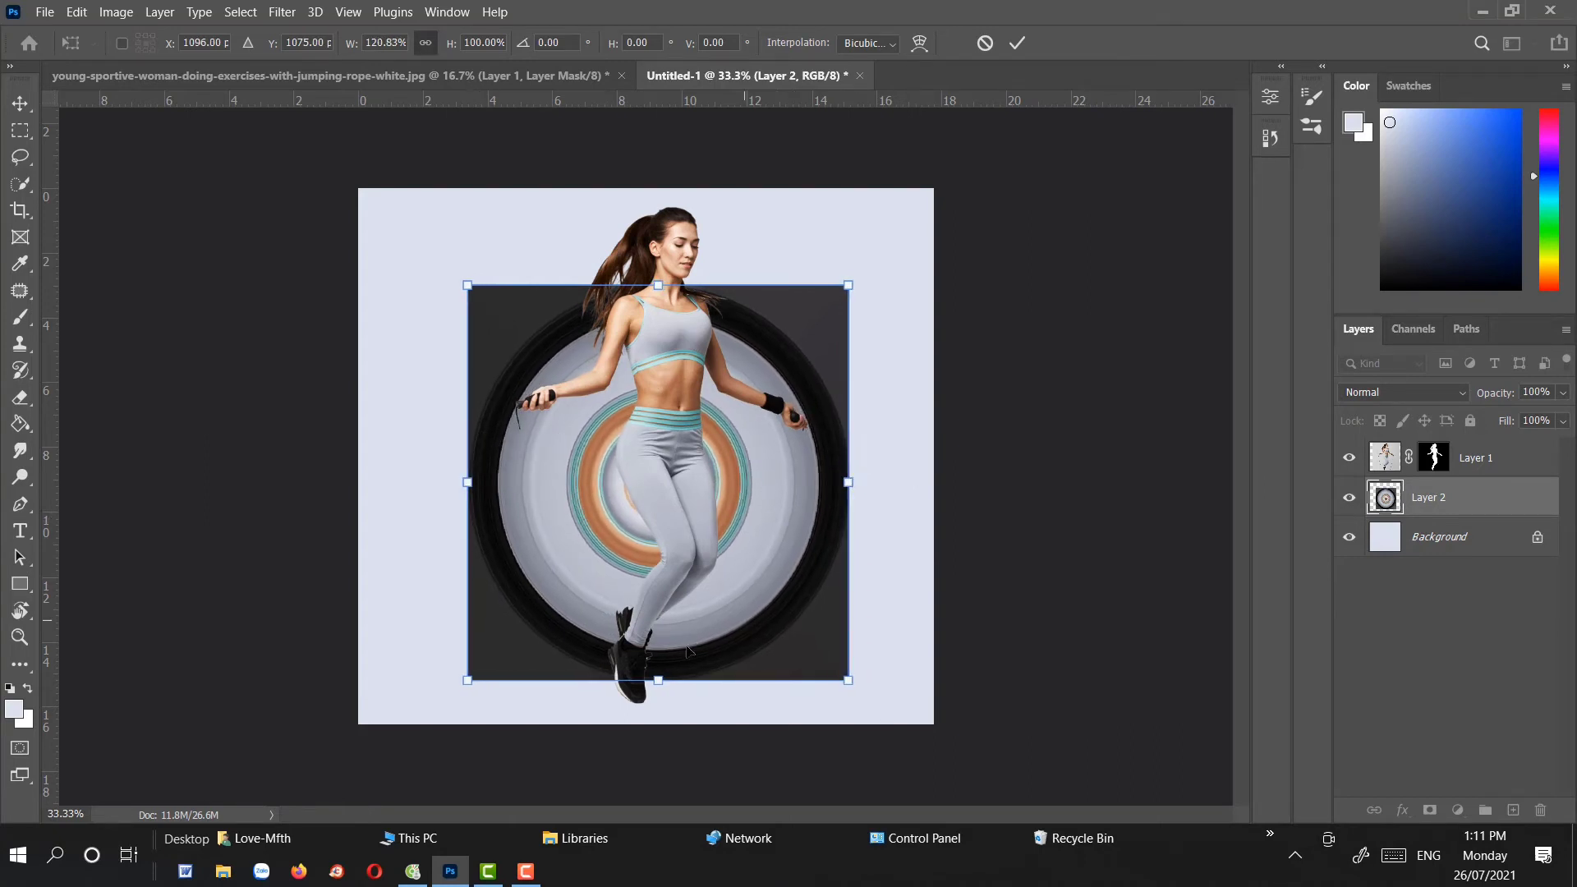
pyautogui.moveTo(662, 682); pyautogui.dragTo(661, 708)
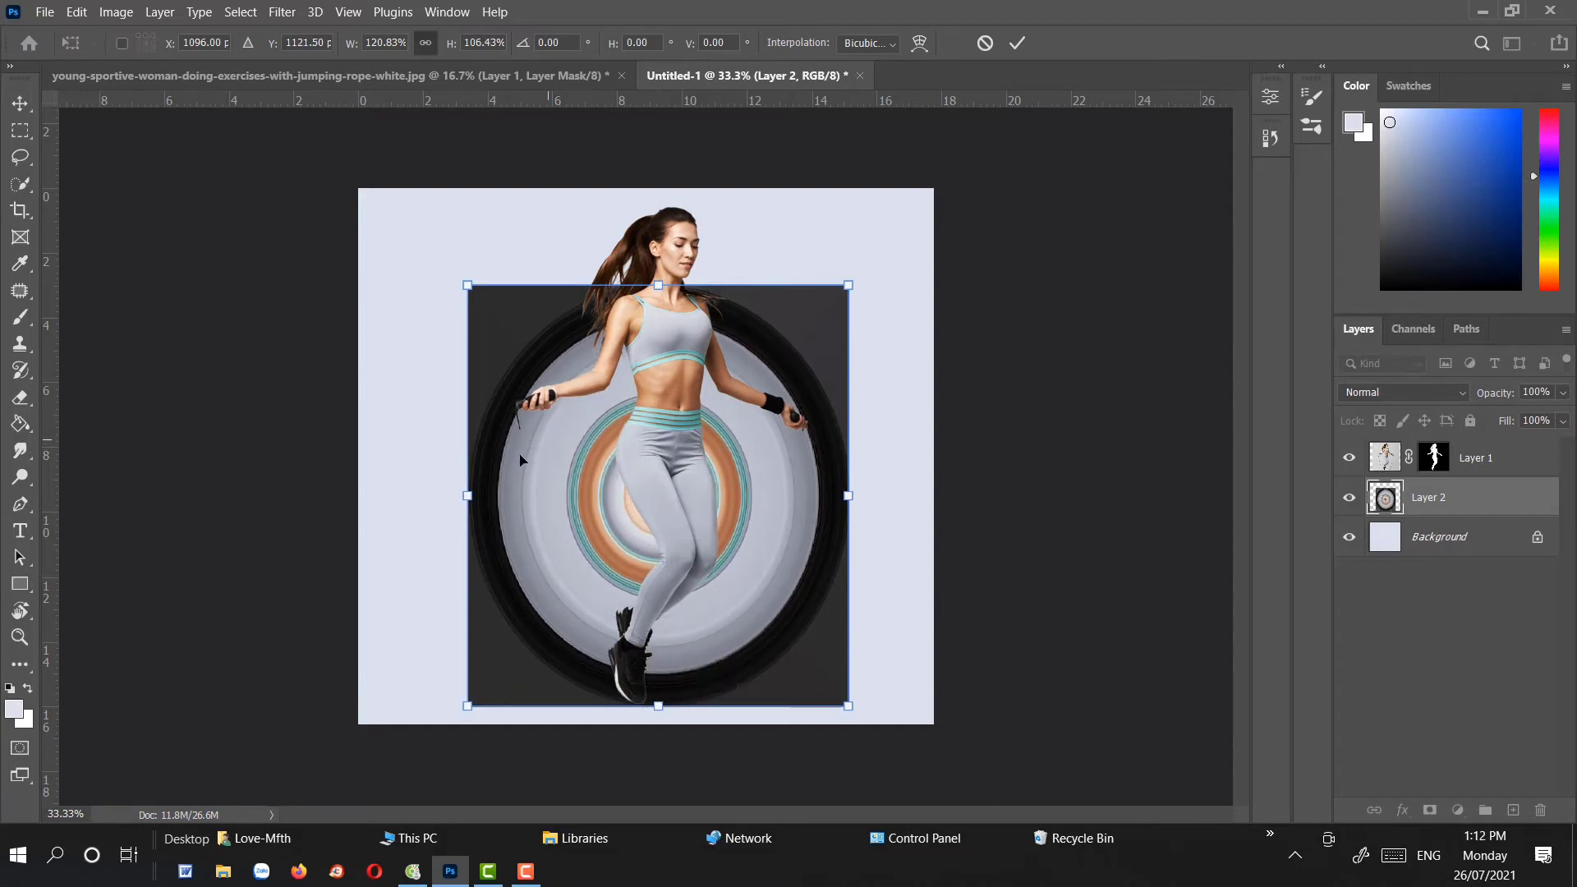
pyautogui.moveTo(468, 495); pyautogui.dragTo(461, 495)
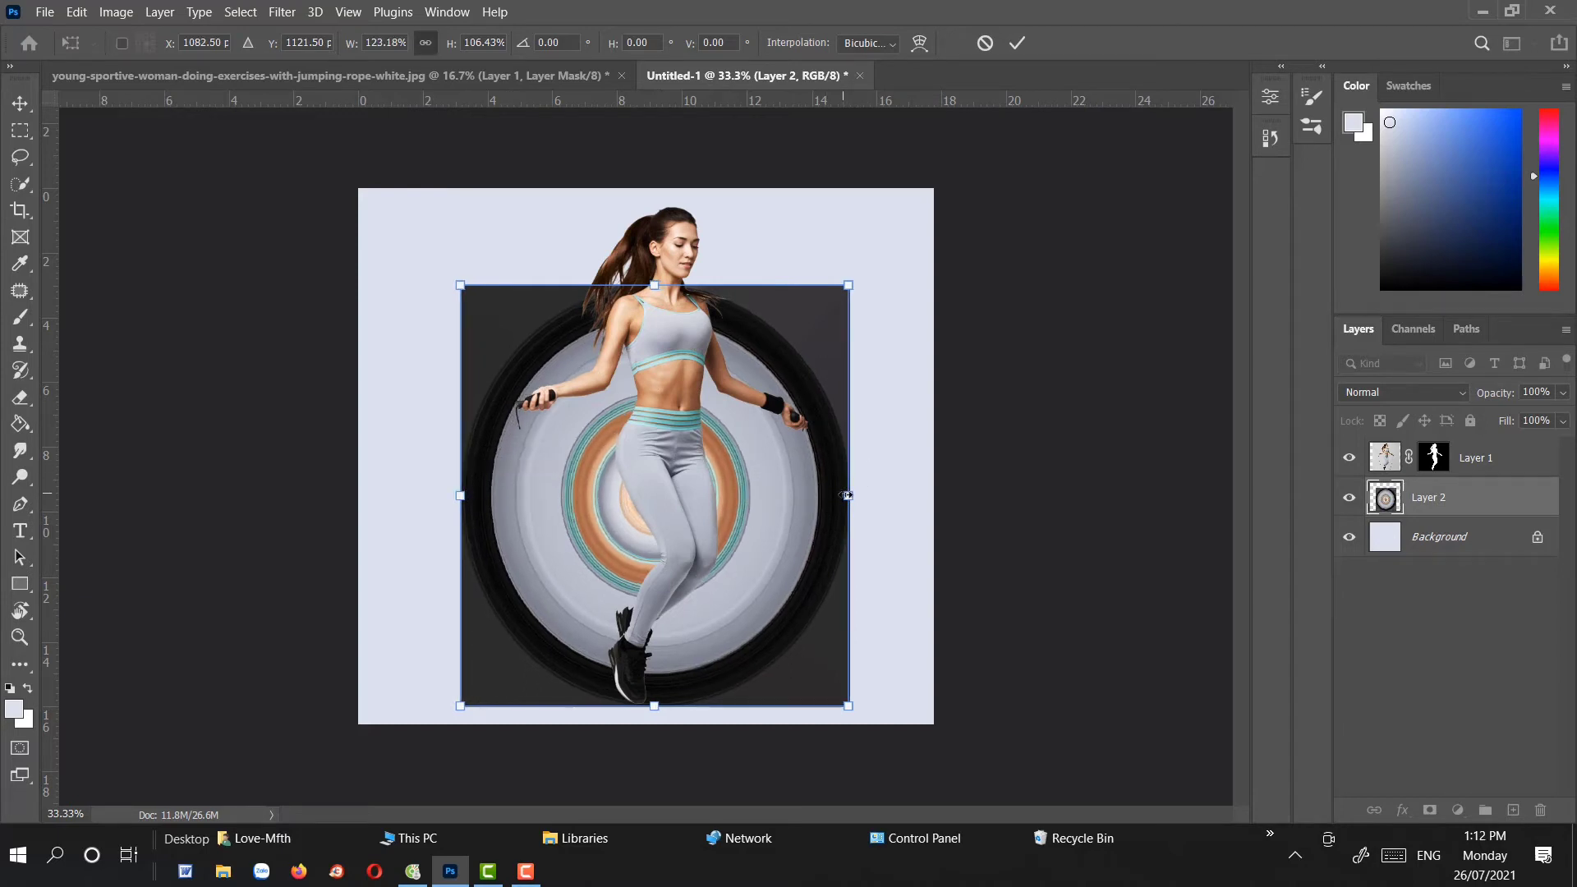
pyautogui.moveTo(851, 496); pyautogui.dragTo(854, 495)
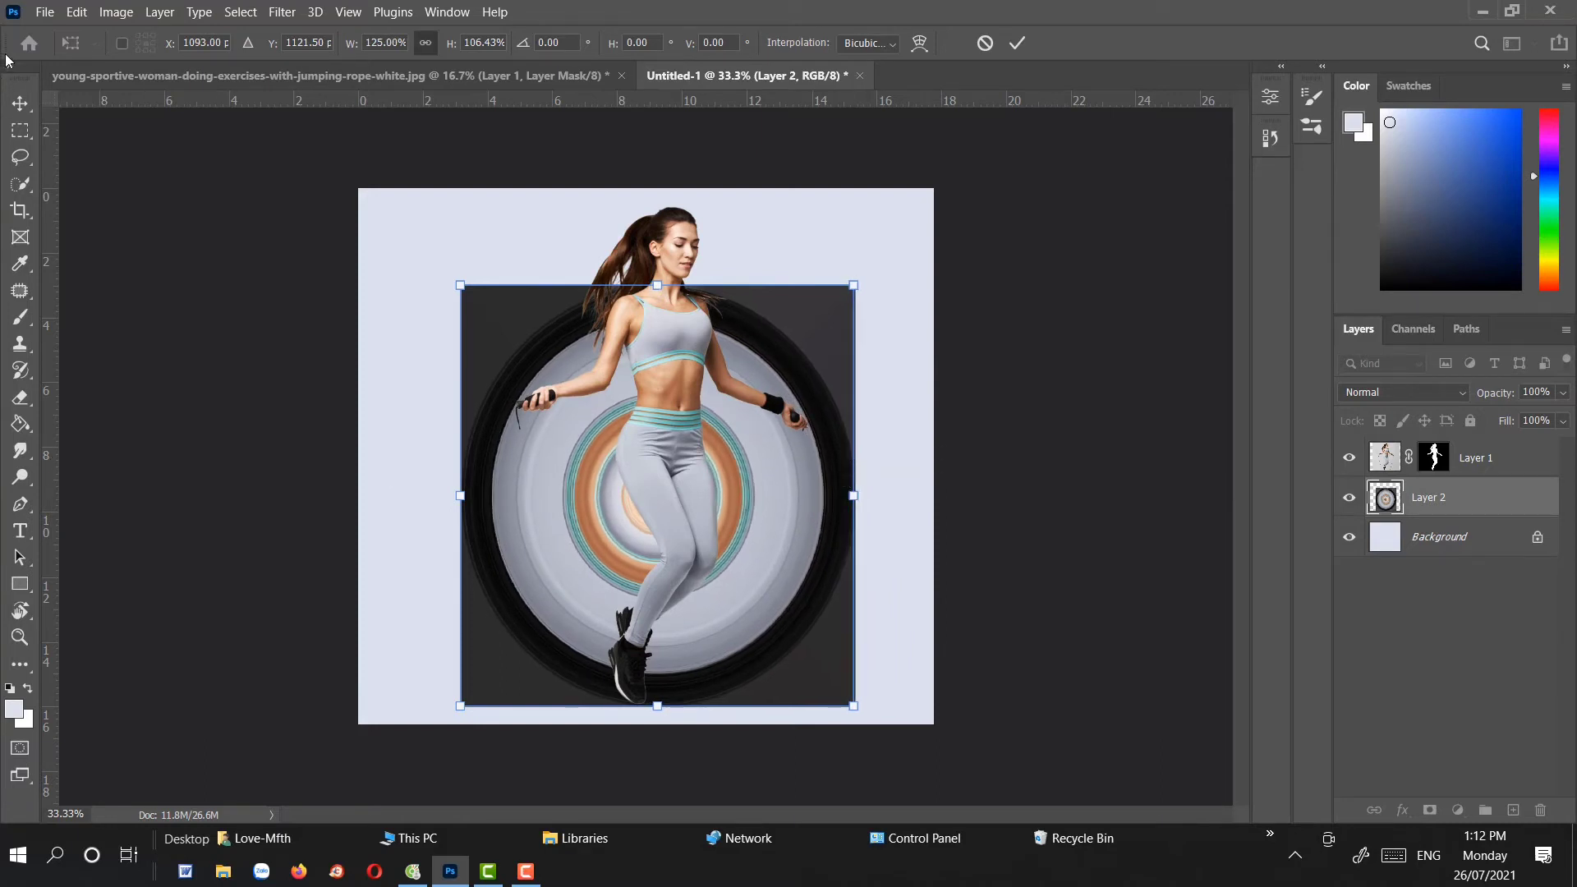
pyautogui.press('Return')
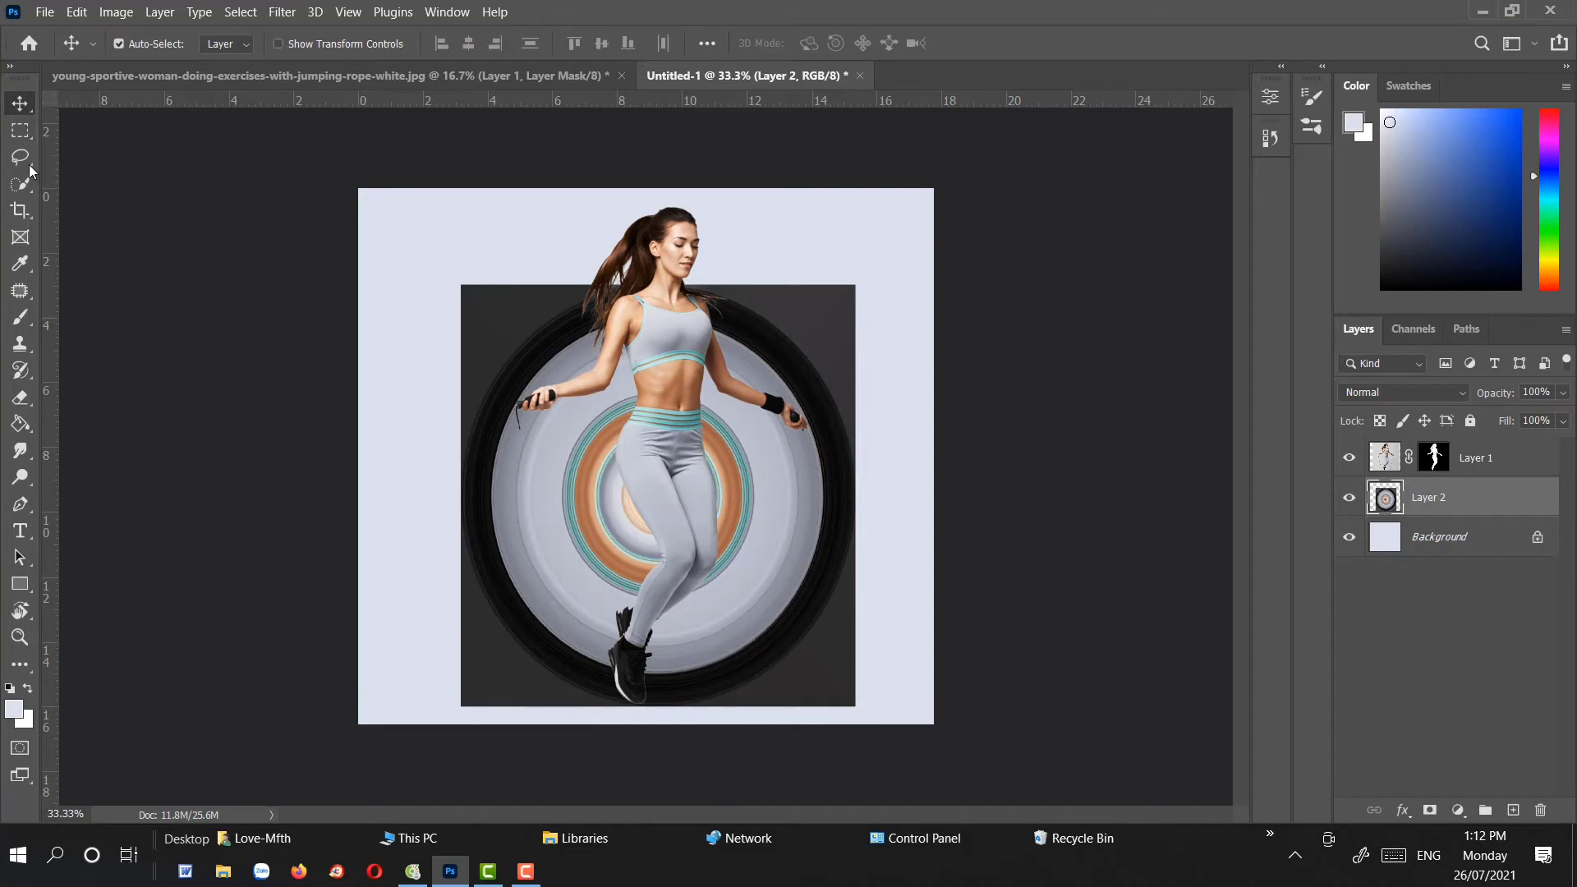
# Lasso and delete the part of the disc above the woman's arms
pyautogui.click(20, 183)
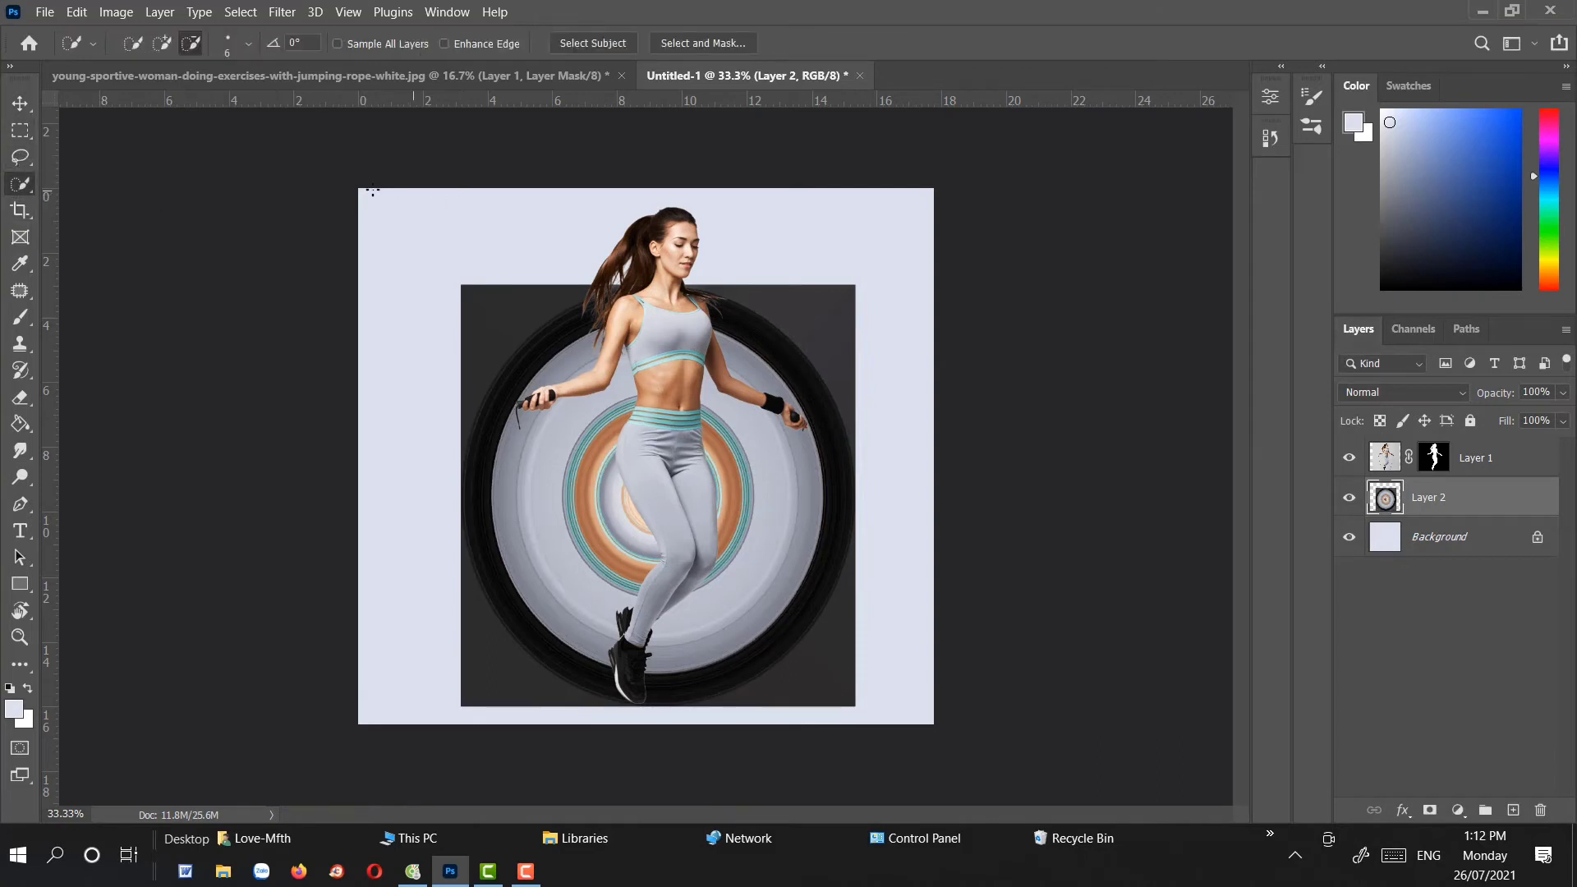
pyautogui.click(20, 156)
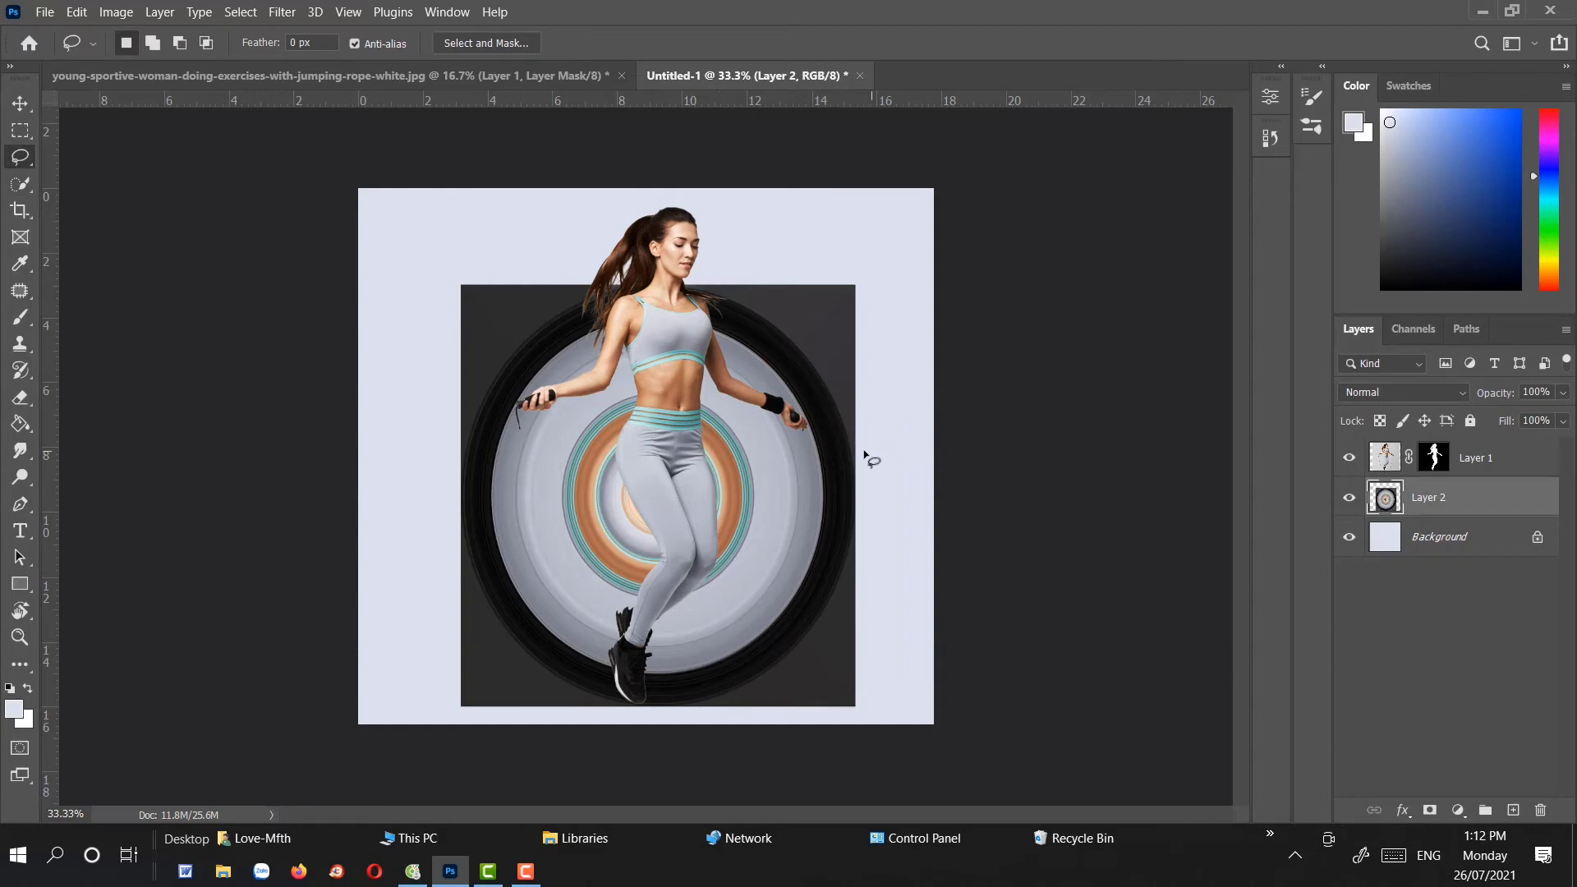
pyautogui.moveTo(857, 450); pyautogui.dragTo(815, 425)
pyautogui.moveTo(699, 319)
pyautogui.mouseDown()
pyautogui.moveTo(656, 309)
pyautogui.moveTo(591, 398)
pyautogui.moveTo(416, 404)
pyautogui.moveTo(496, 220)
pyautogui.moveTo(863, 228)
pyautogui.moveTo(891, 397)
pyautogui.moveTo(859, 448)
pyautogui.mouseUp()
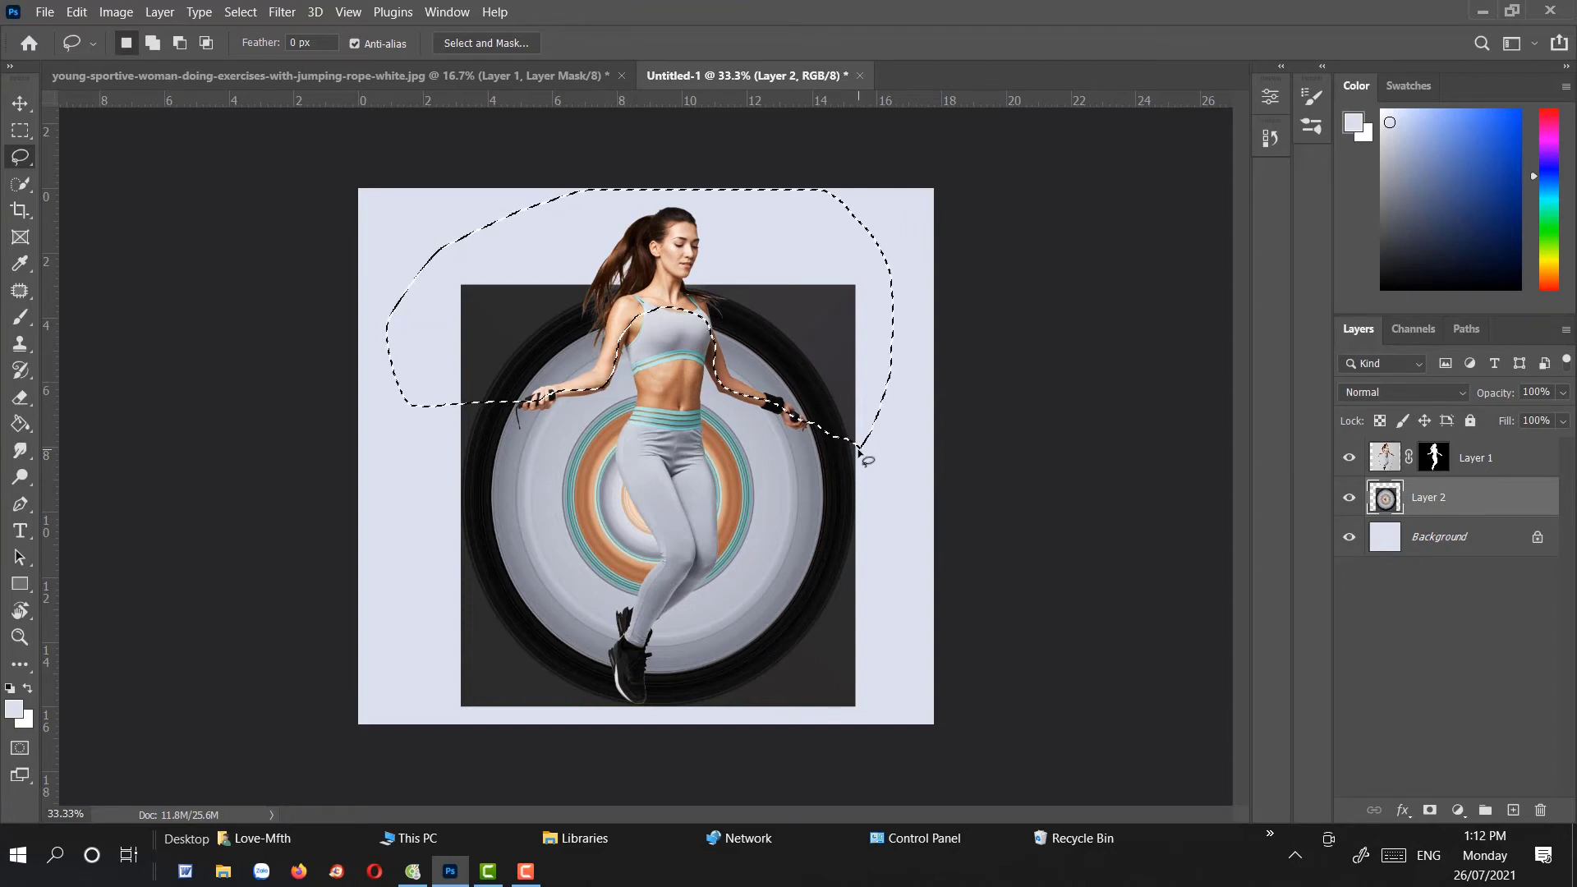
pyautogui.press('Delete')
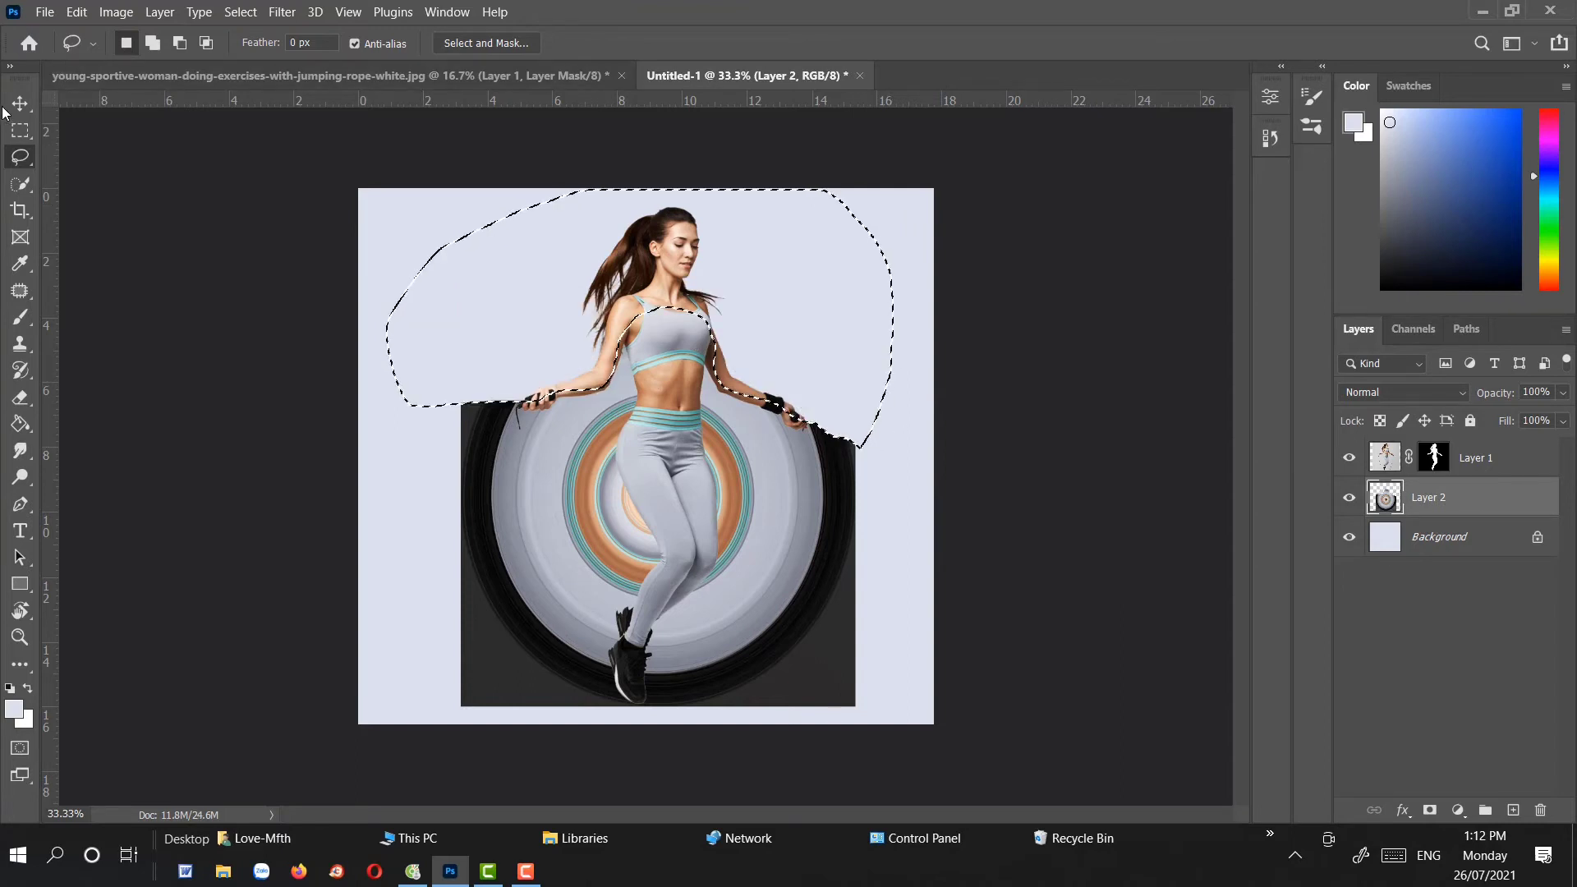
pyautogui.click(20, 103)
pyautogui.hotkey('ctrl', 'd')
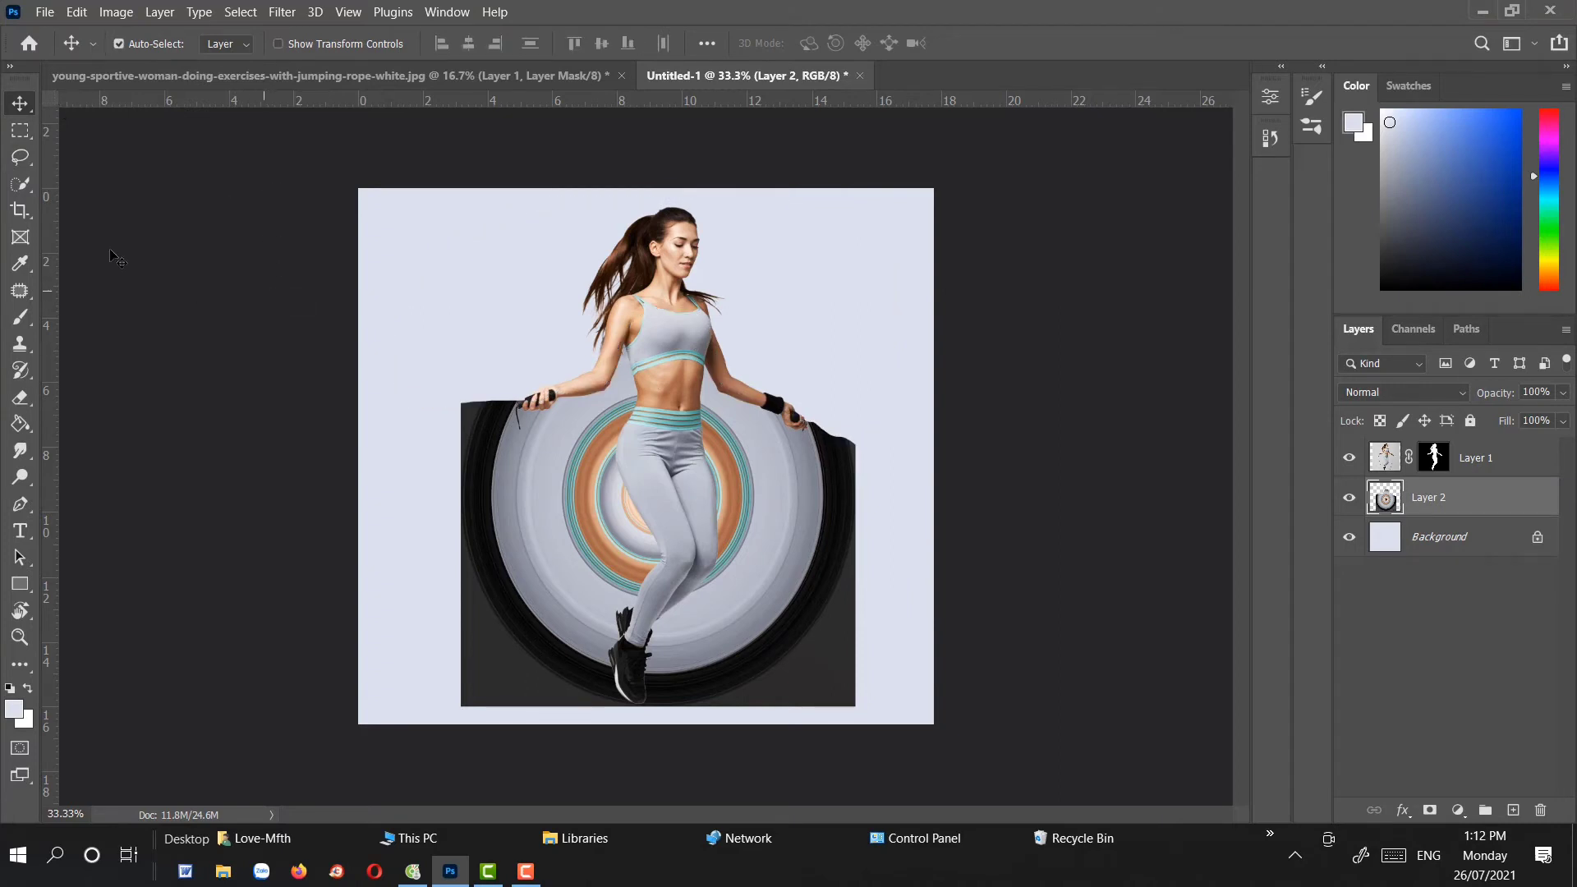
# Lasso and delete the stray disc piece near the left rope handle
pyautogui.click(20, 156)
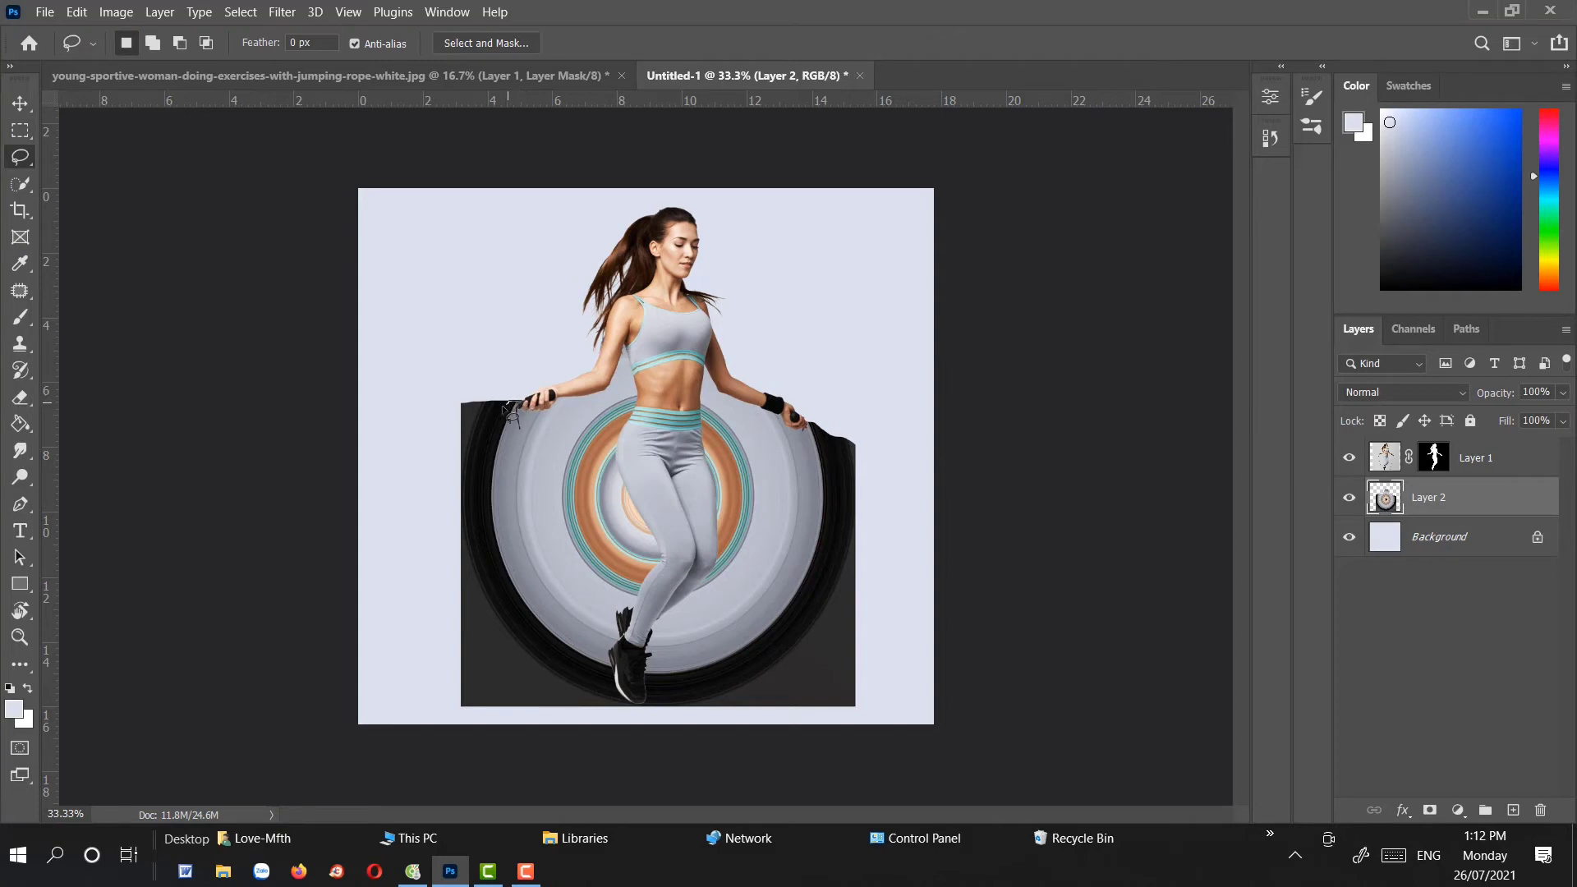
pyautogui.moveTo(511, 411); pyautogui.dragTo(538, 408)
pyautogui.moveTo(517, 410); pyautogui.dragTo(533, 393)
pyautogui.press('v')
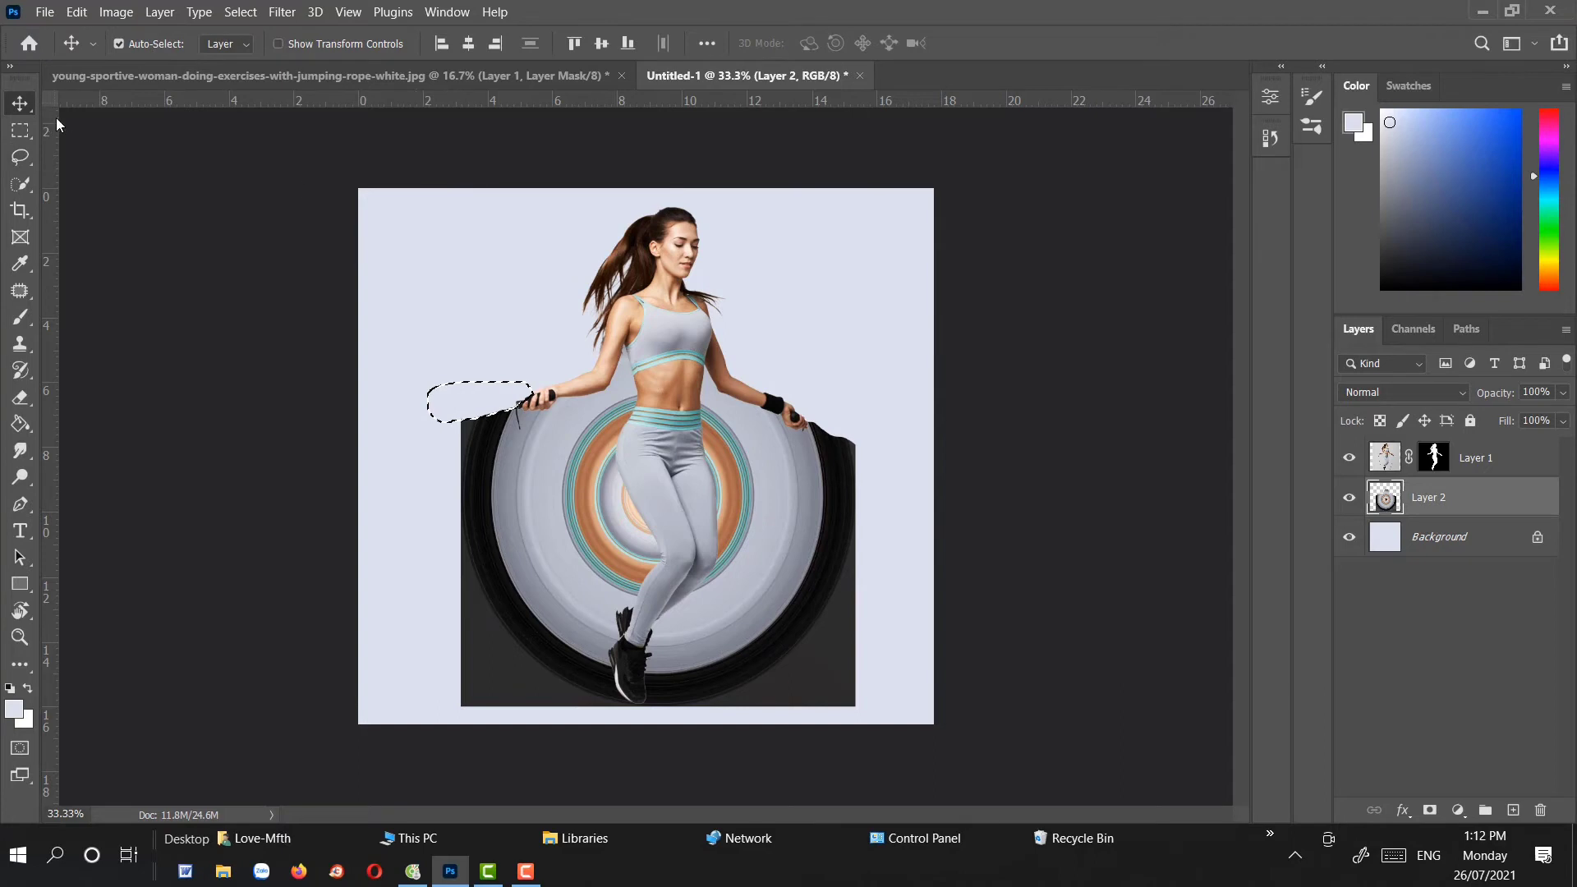
pyautogui.press('Delete')
pyautogui.hotkey('ctrl', 'd')
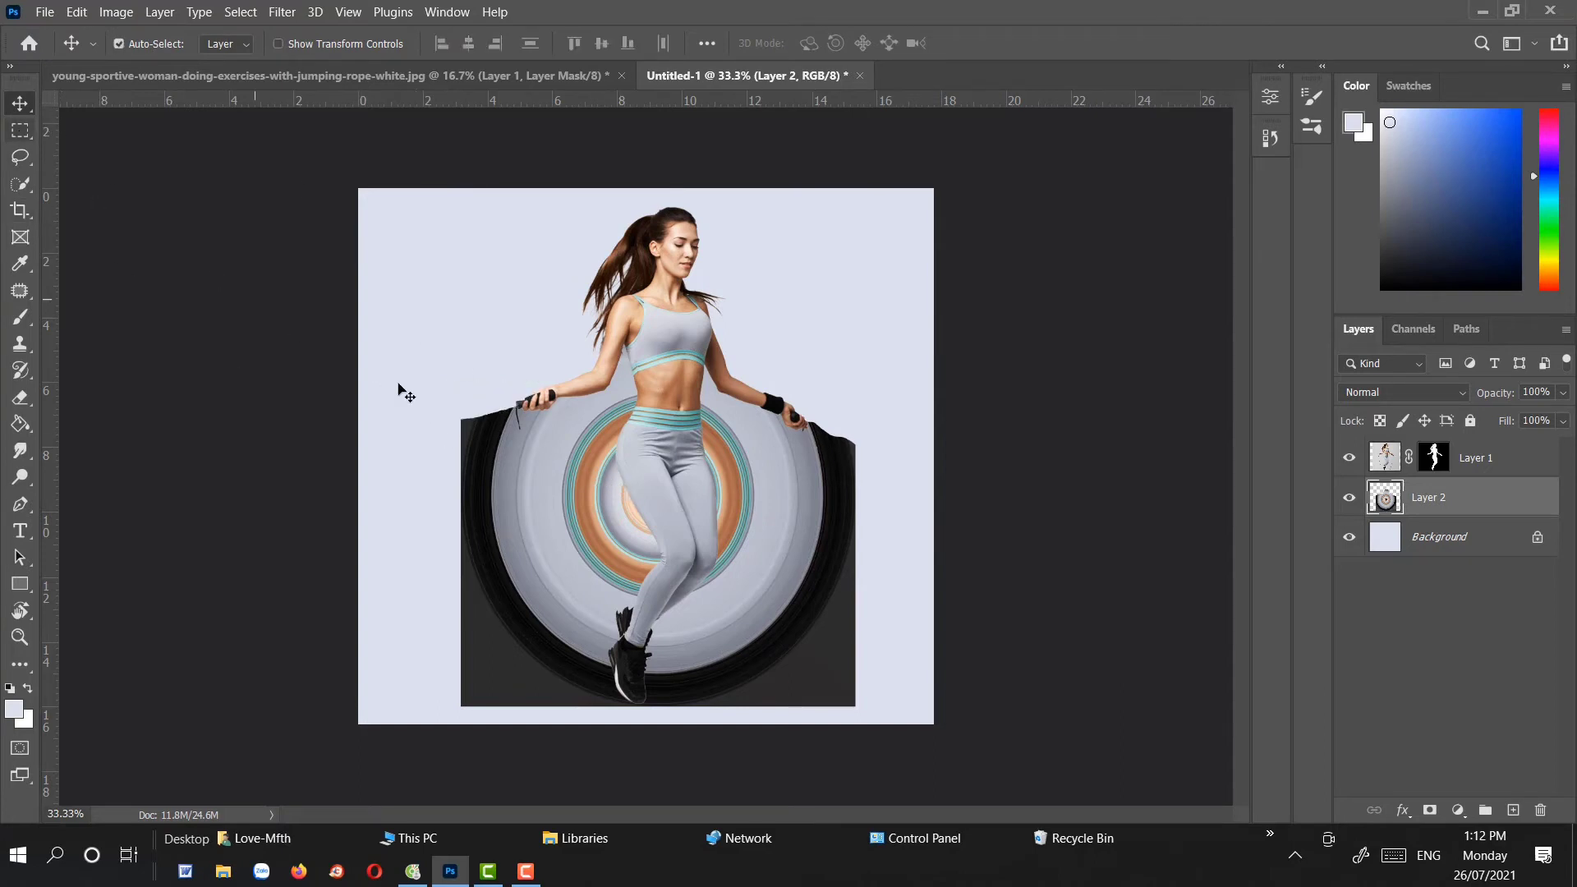
# Nudge the disc's top edge up slightly with a quick transform
pyautogui.hotkey('ctrl', 't')
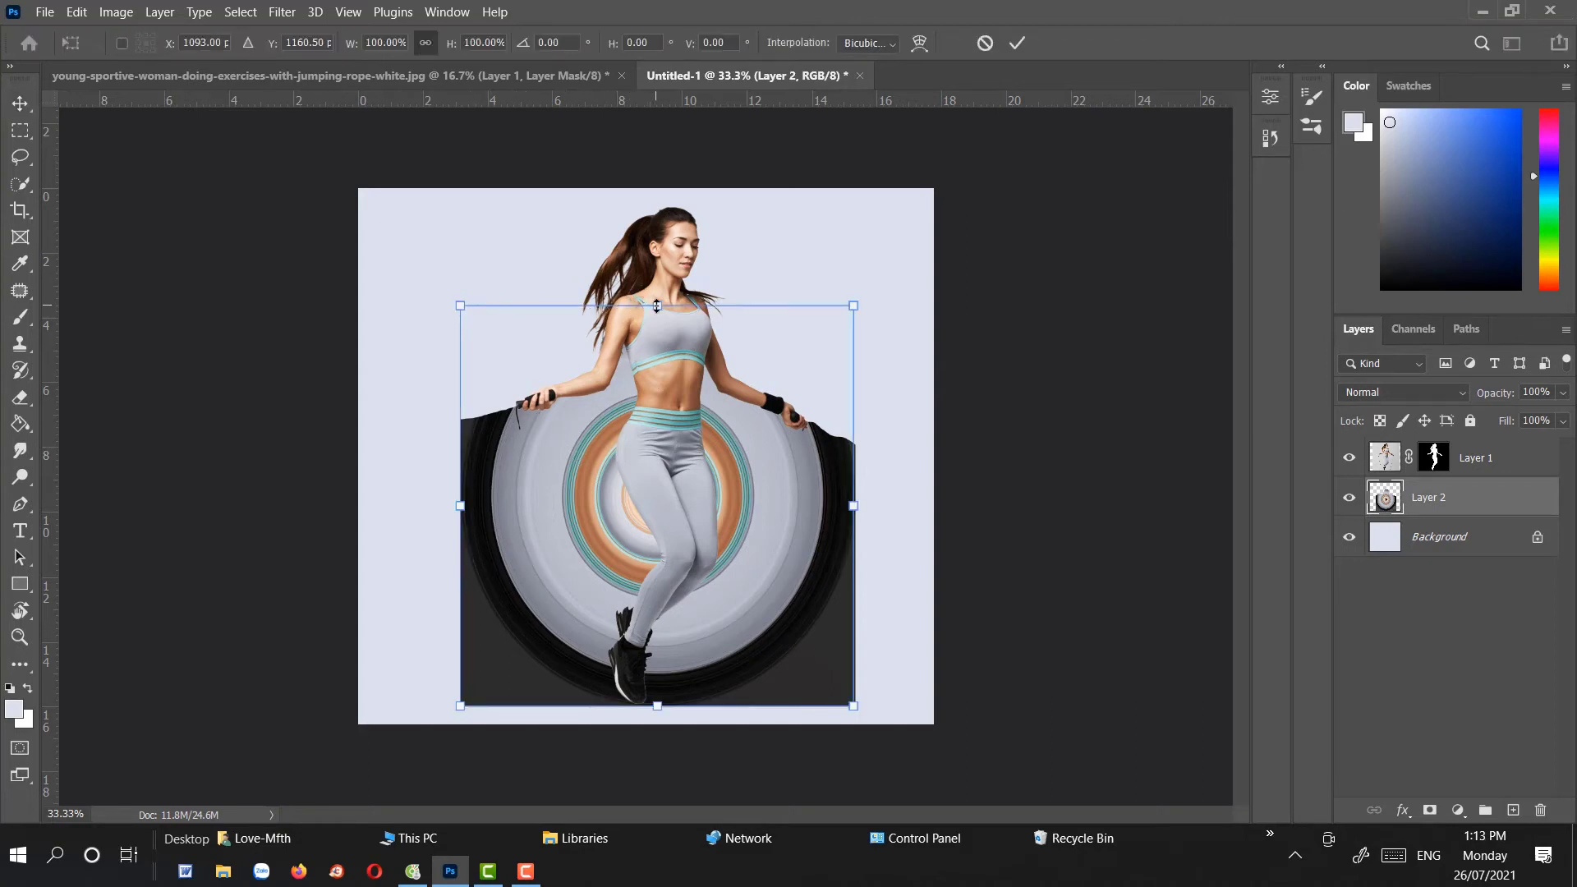
pyautogui.moveTo(658, 305); pyautogui.dragTo(657, 304)
pyautogui.click(20, 102)
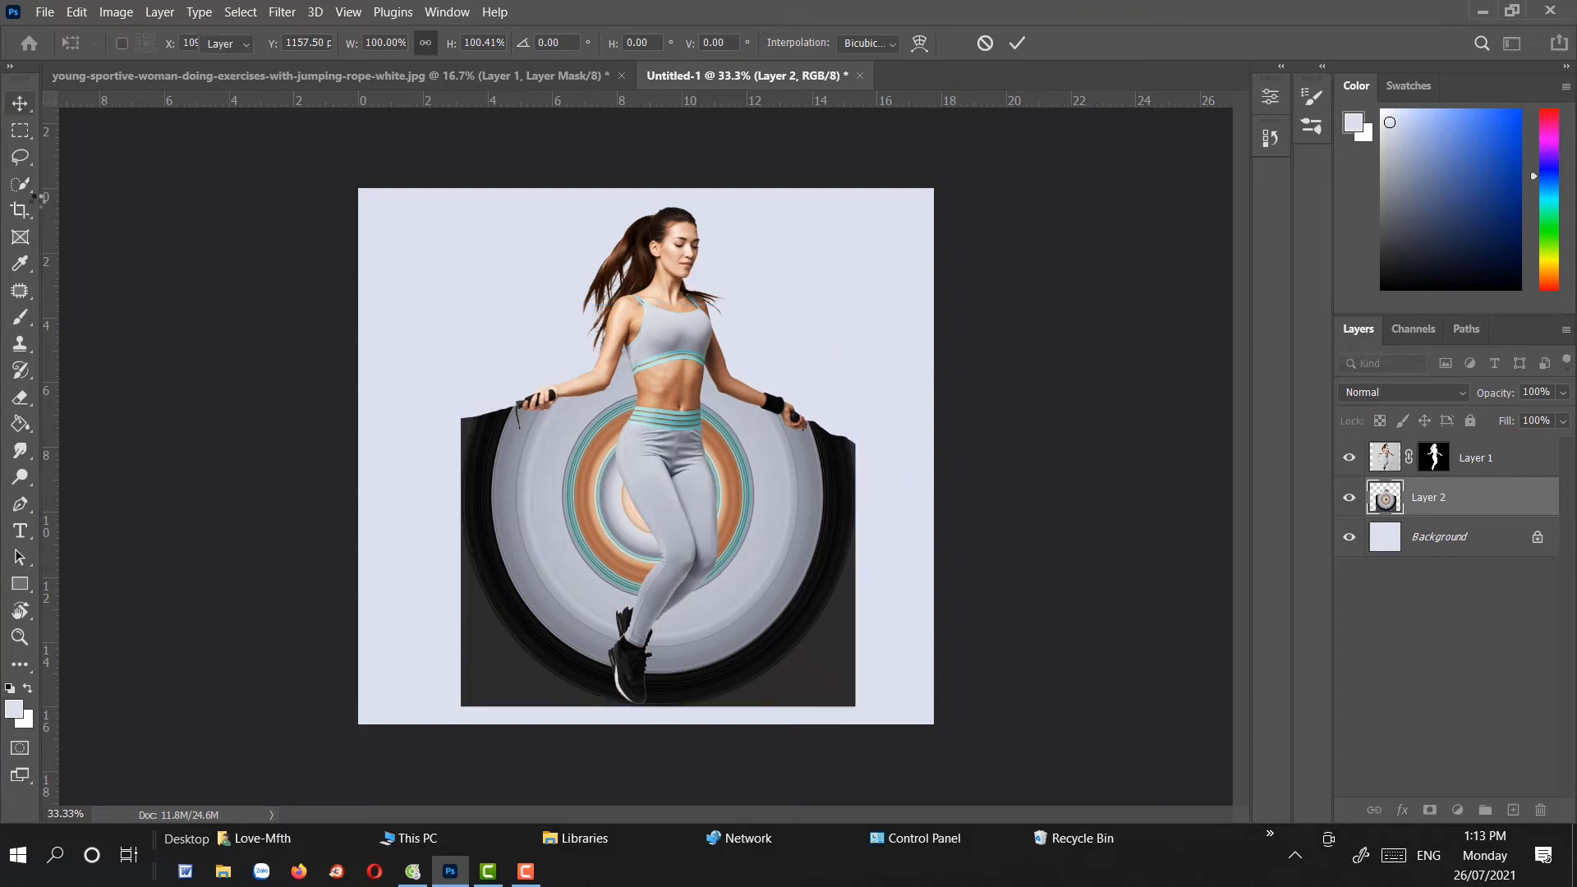
# Draw an elliptical marquee fitted around the disc
pyautogui.rightClick(18, 132)
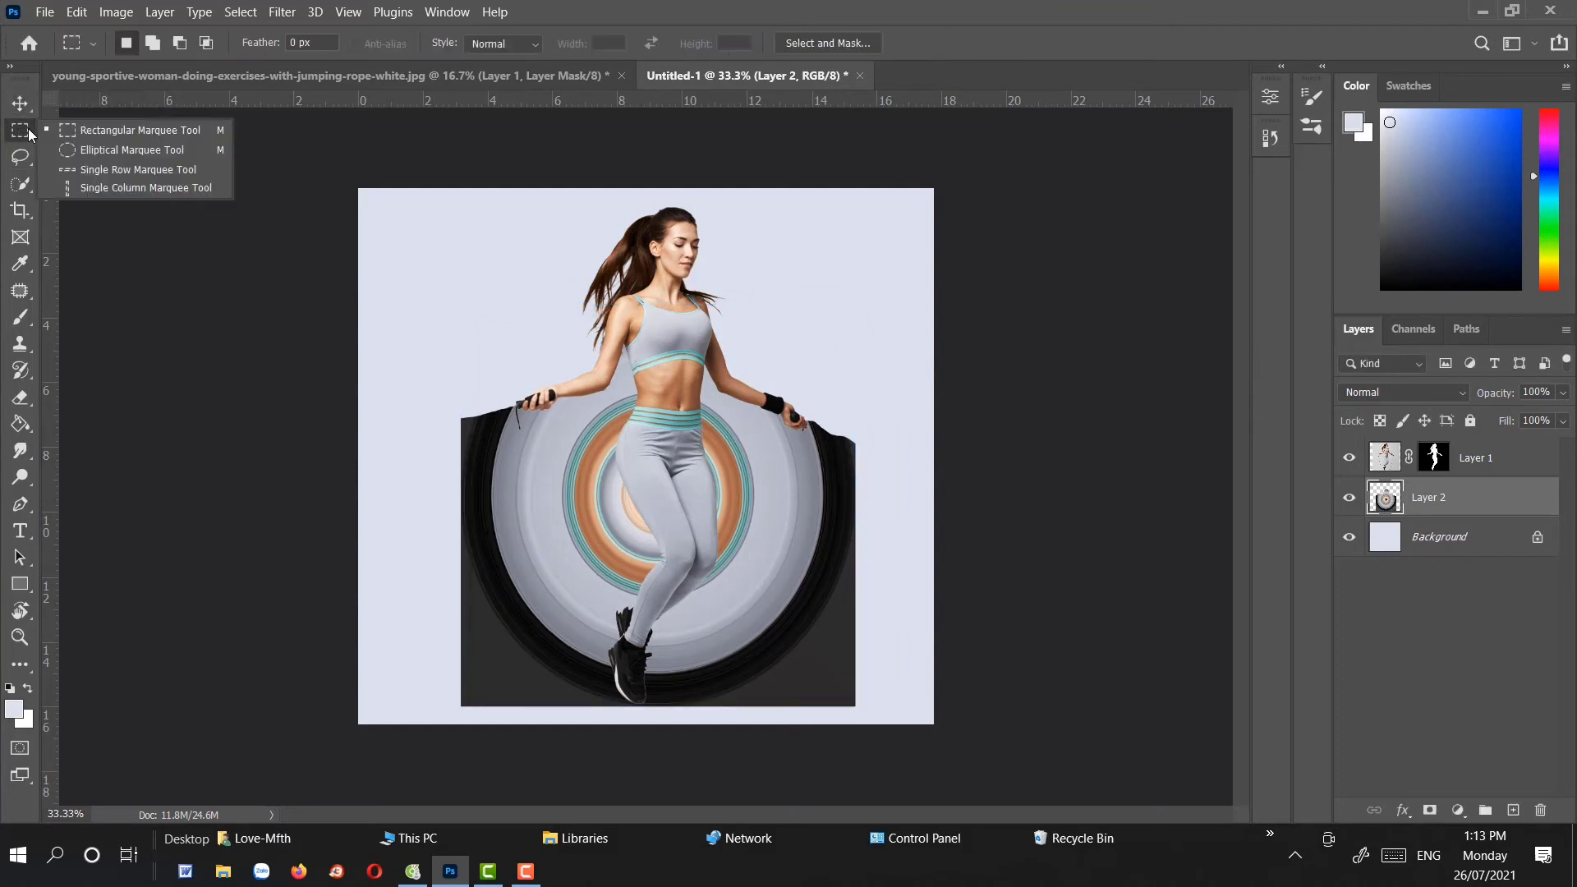
pyautogui.click(123, 145)
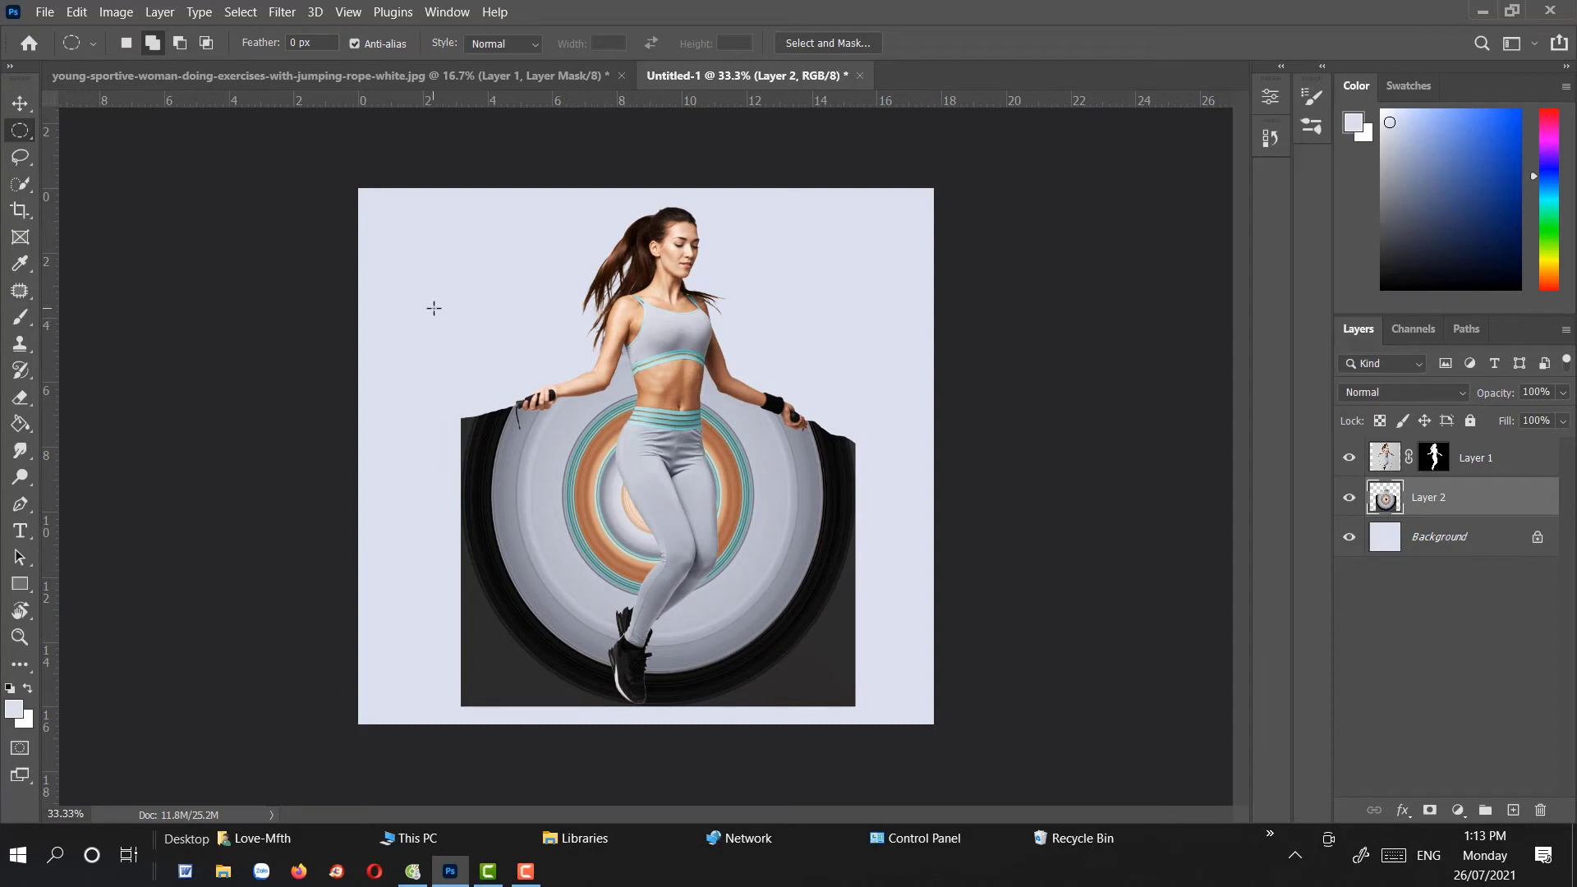
pyautogui.moveTo(471, 321)
pyautogui.mouseDown()
pyautogui.moveTo(882, 713)
pyautogui.moveTo(856, 695)
pyautogui.mouseUp()
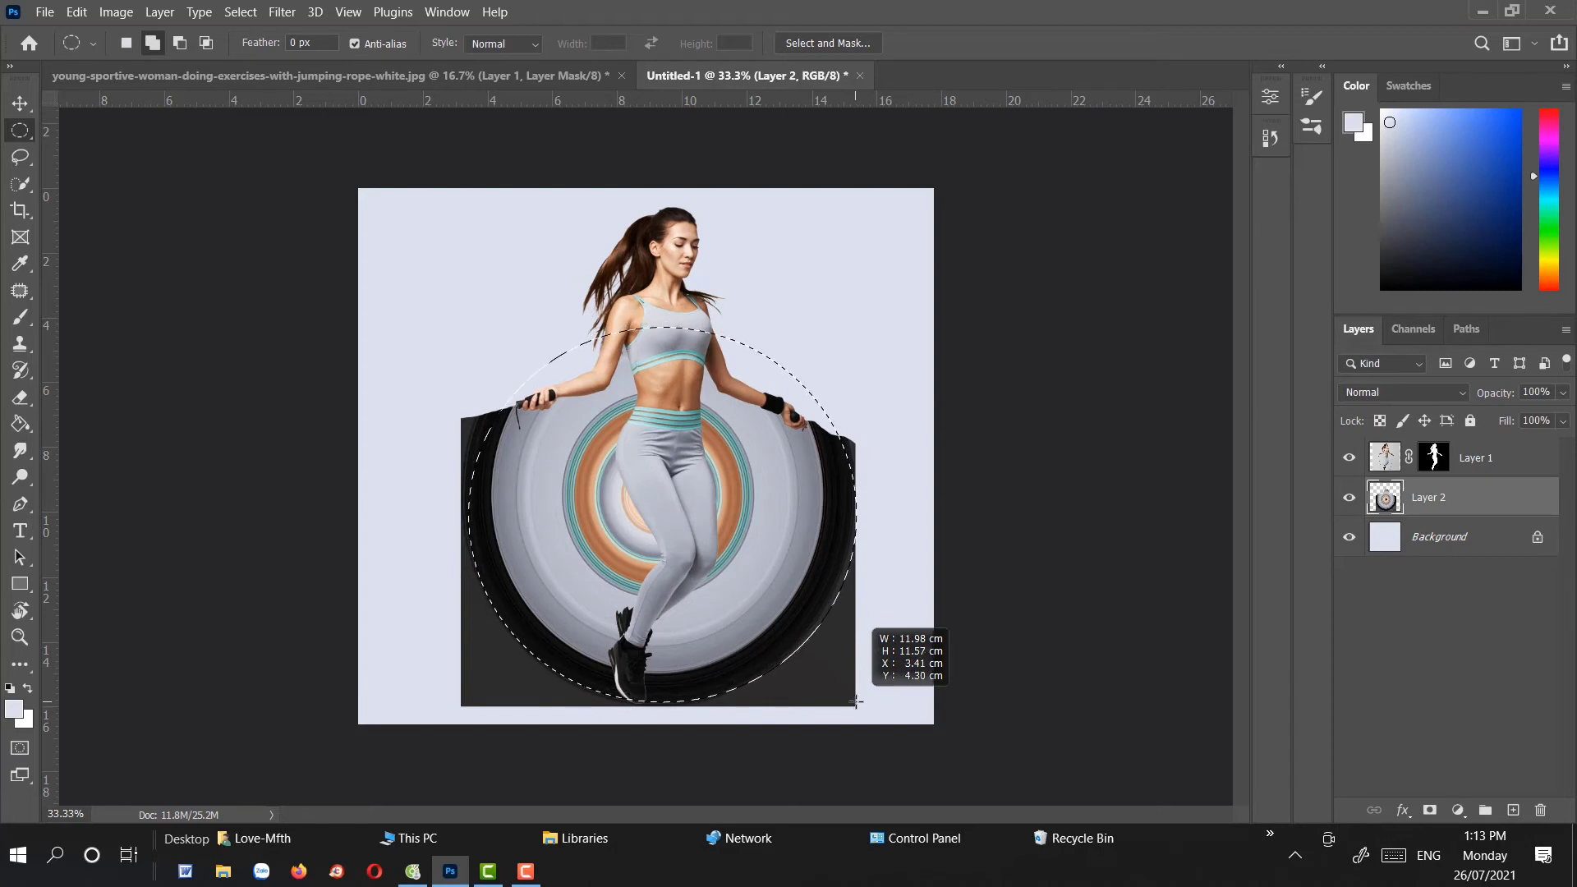
pyautogui.moveTo(857, 695); pyautogui.dragTo(851, 701)
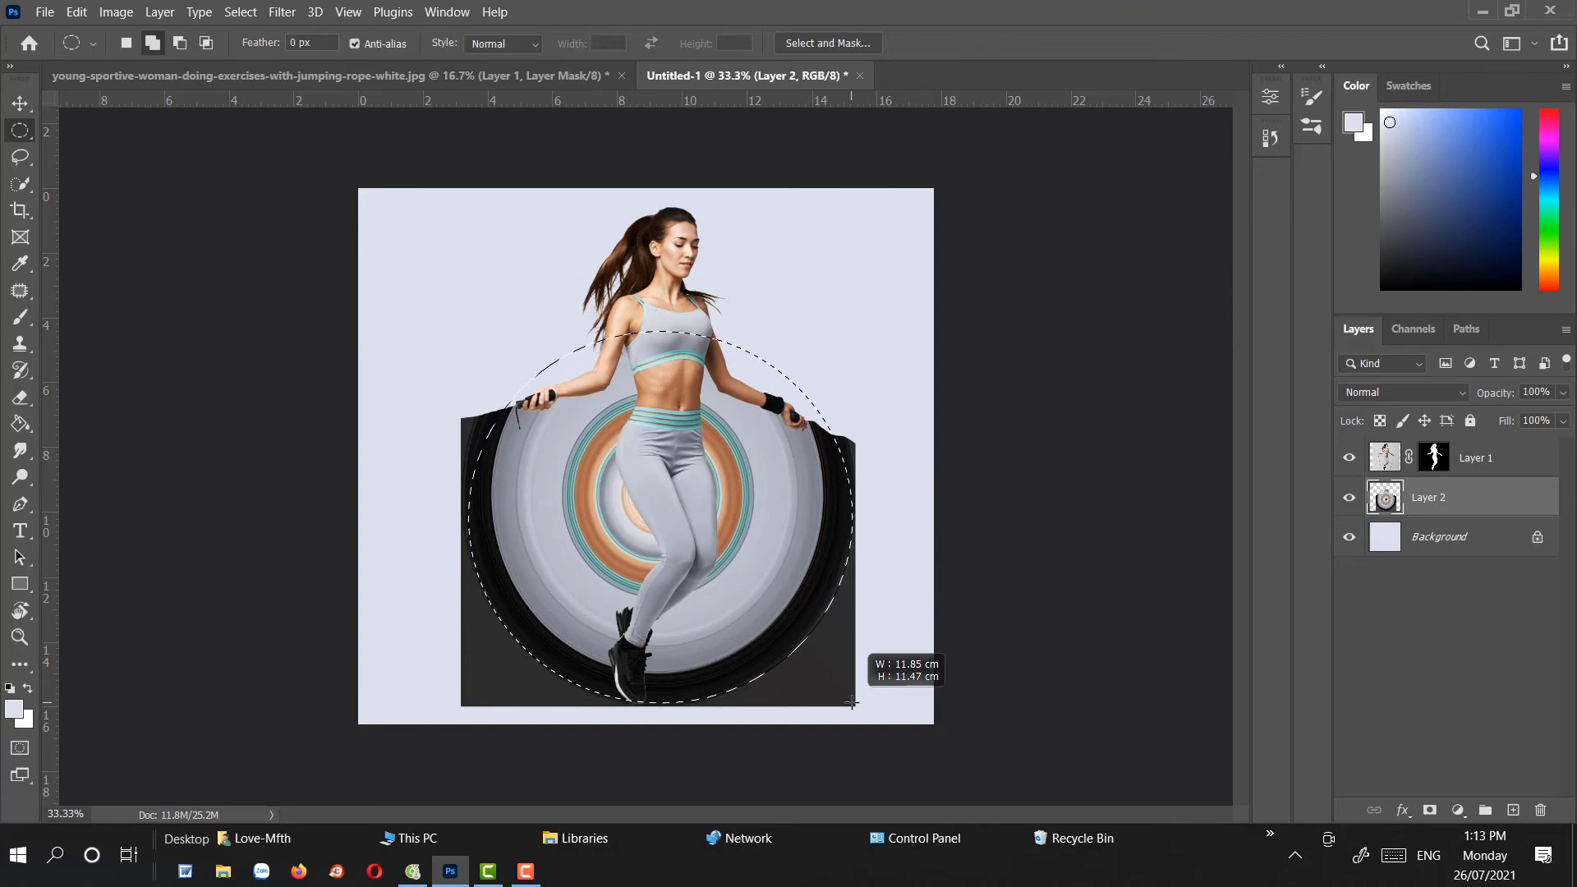
pyautogui.moveTo(851, 701)
pyautogui.mouseDown()
pyautogui.moveTo(944, 781)
pyautogui.moveTo(904, 704)
pyautogui.moveTo(826, 688)
pyautogui.moveTo(824, 702)
pyautogui.mouseUp()
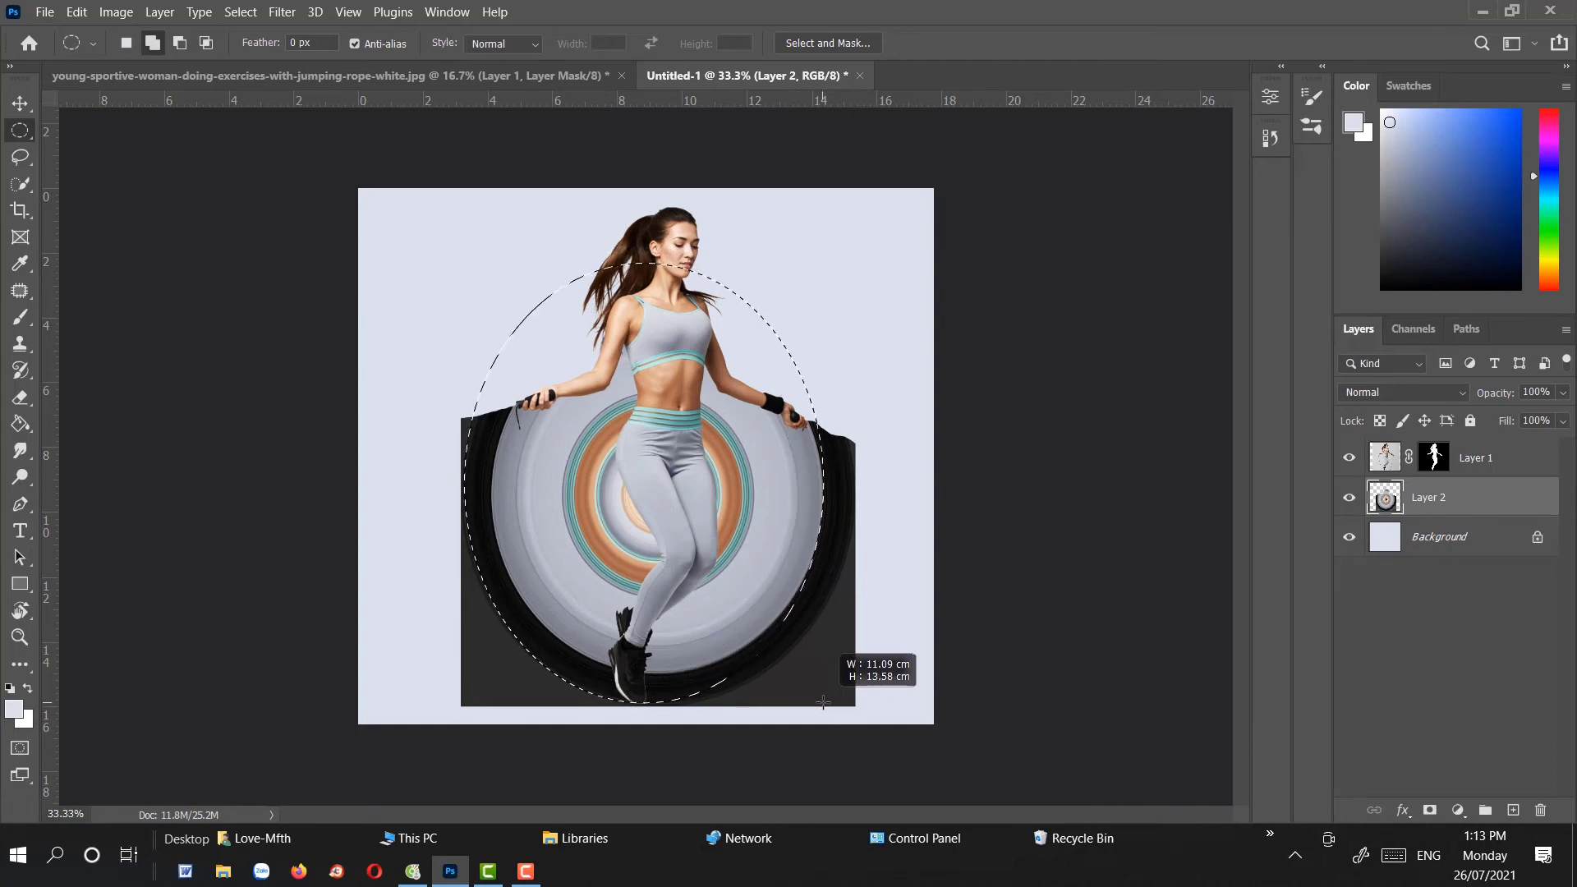
pyautogui.moveTo(824, 702); pyautogui.dragTo(855, 704)
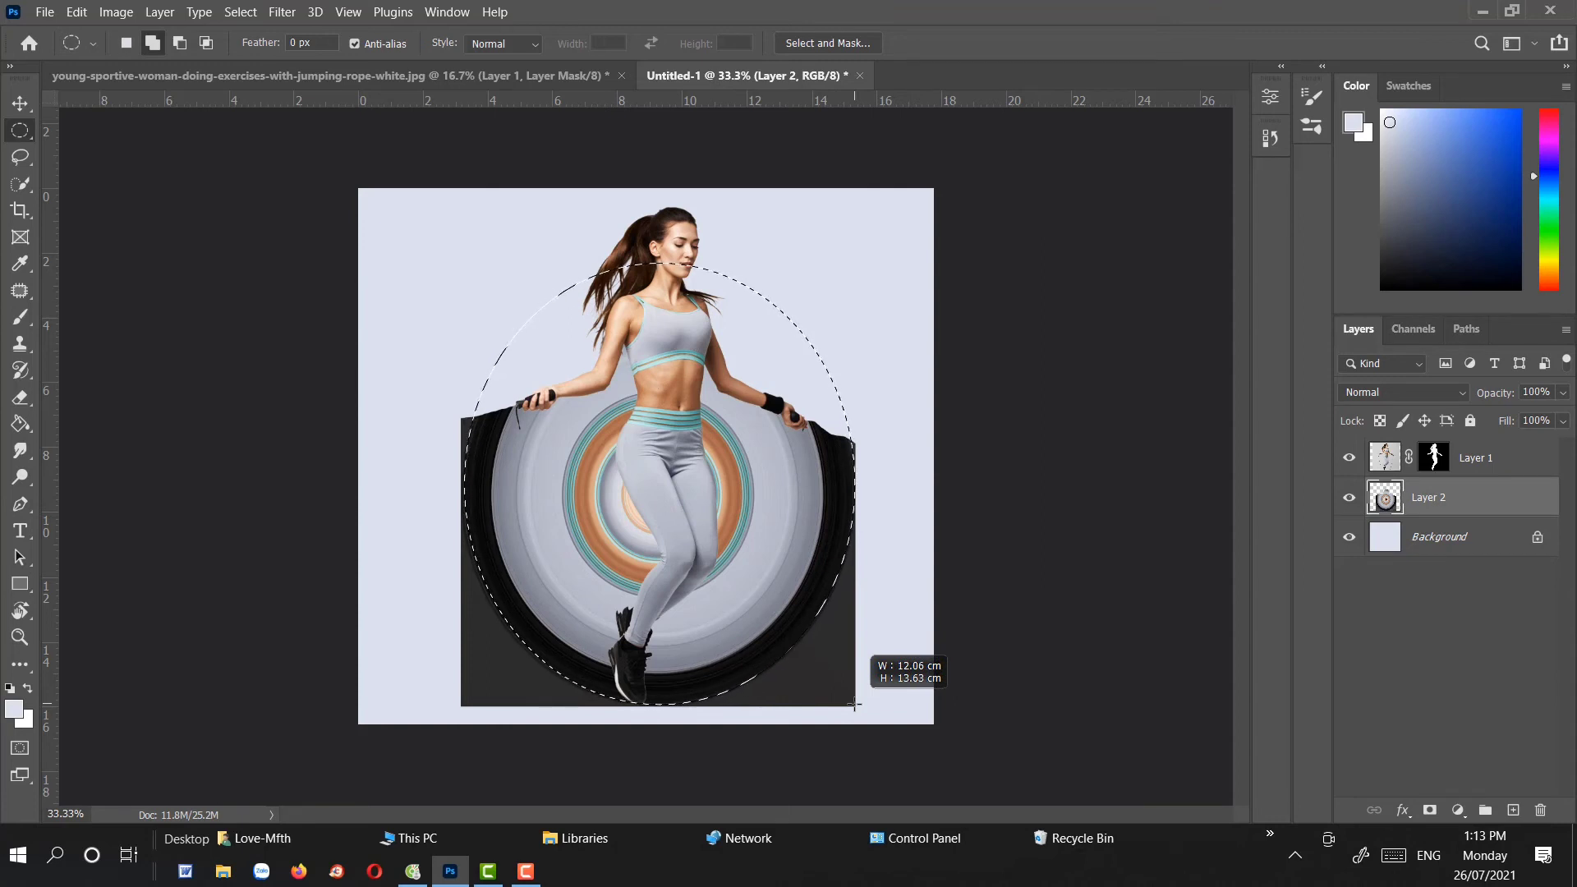
pyautogui.press('space')
pyautogui.moveTo(855, 704); pyautogui.dragTo(856, 705)
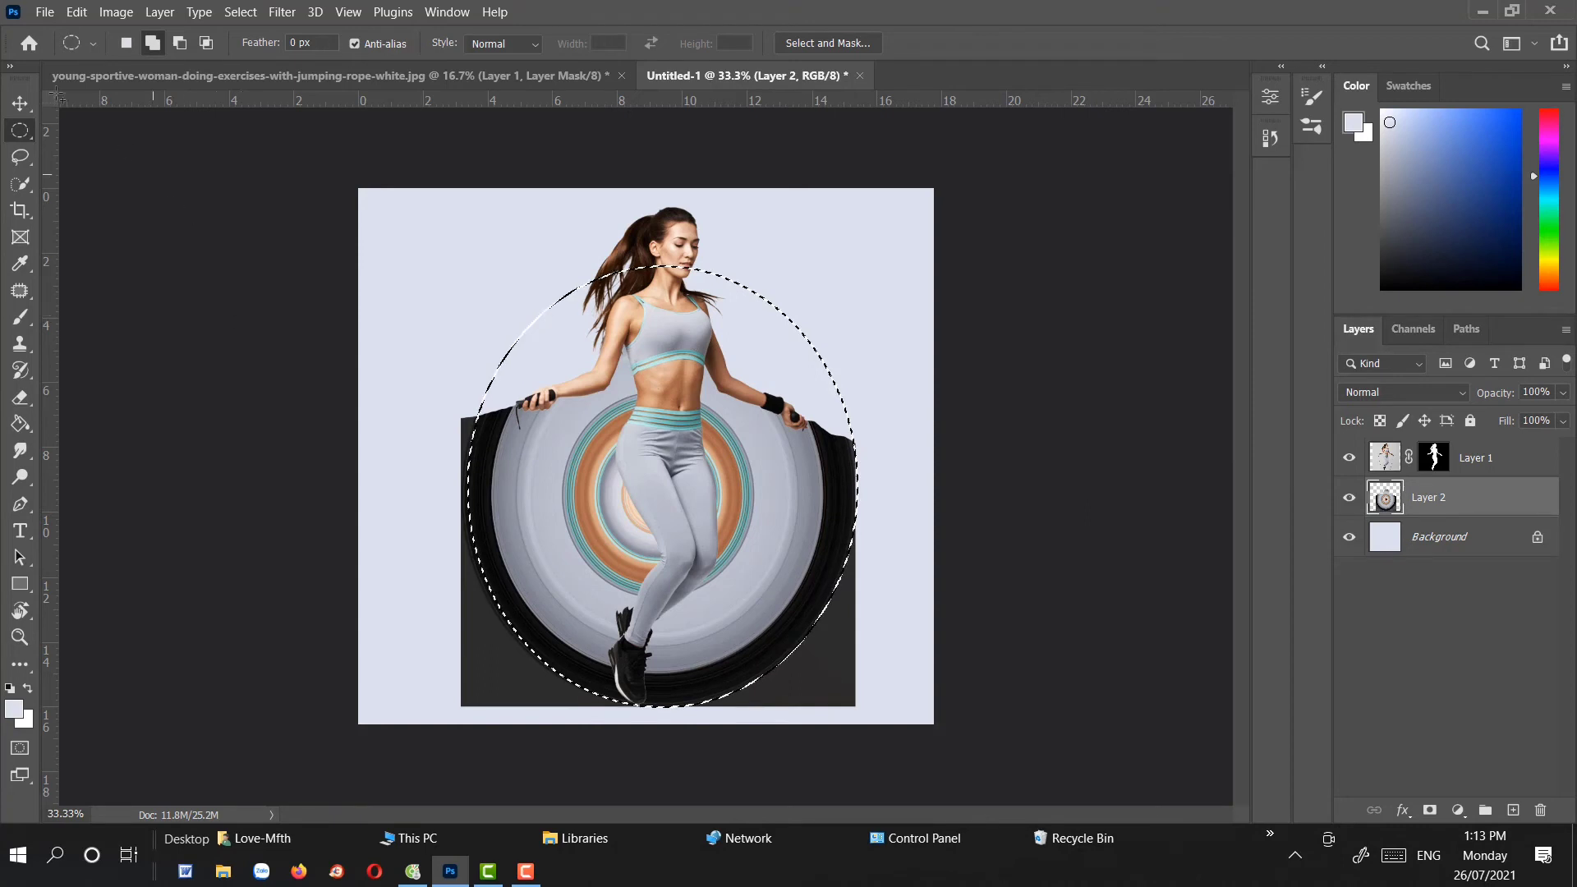
# Invert the selection and delete the dark square corners outside the circle
pyautogui.click(20, 103)
pyautogui.hotkey('ctrl', 'shift', 'j')
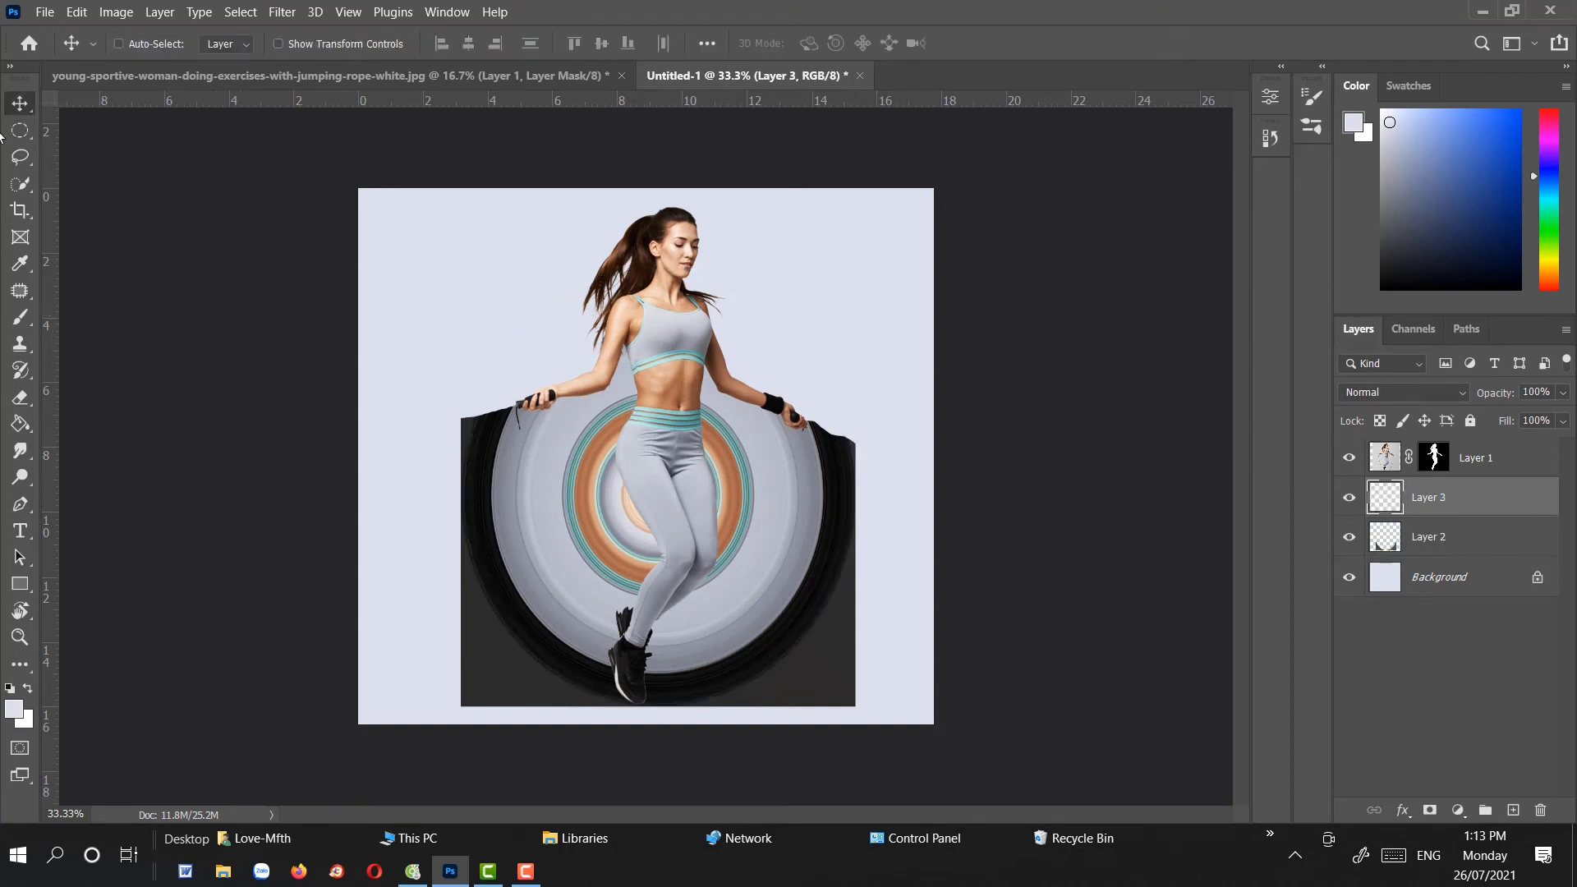
pyautogui.hotkey('ctrl', 'z')
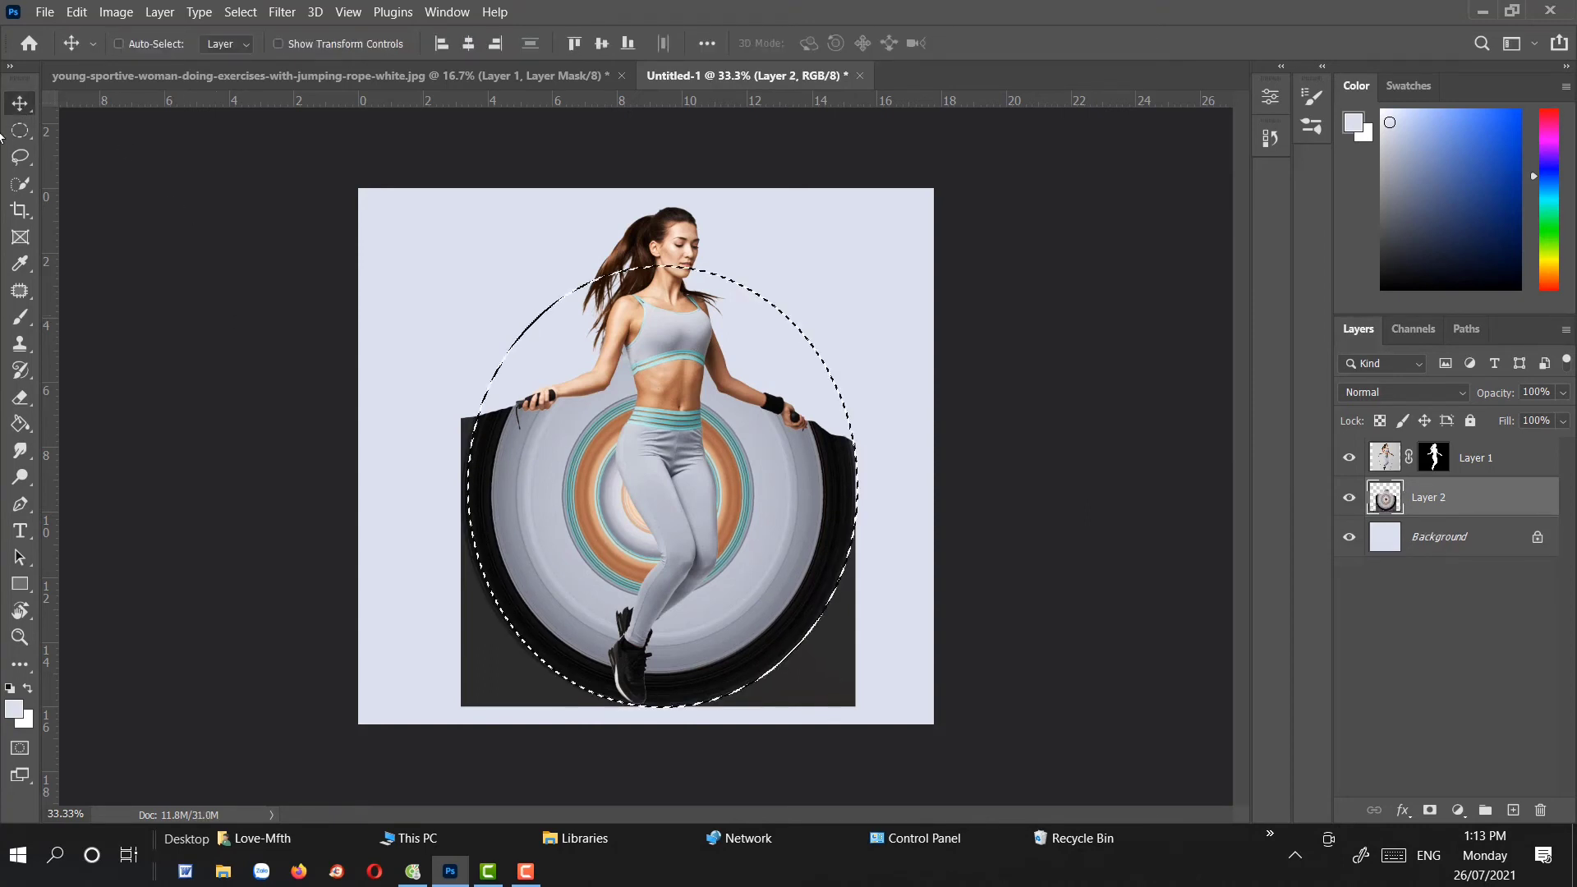
pyautogui.hotkey('ctrl', 'shift', 'i')
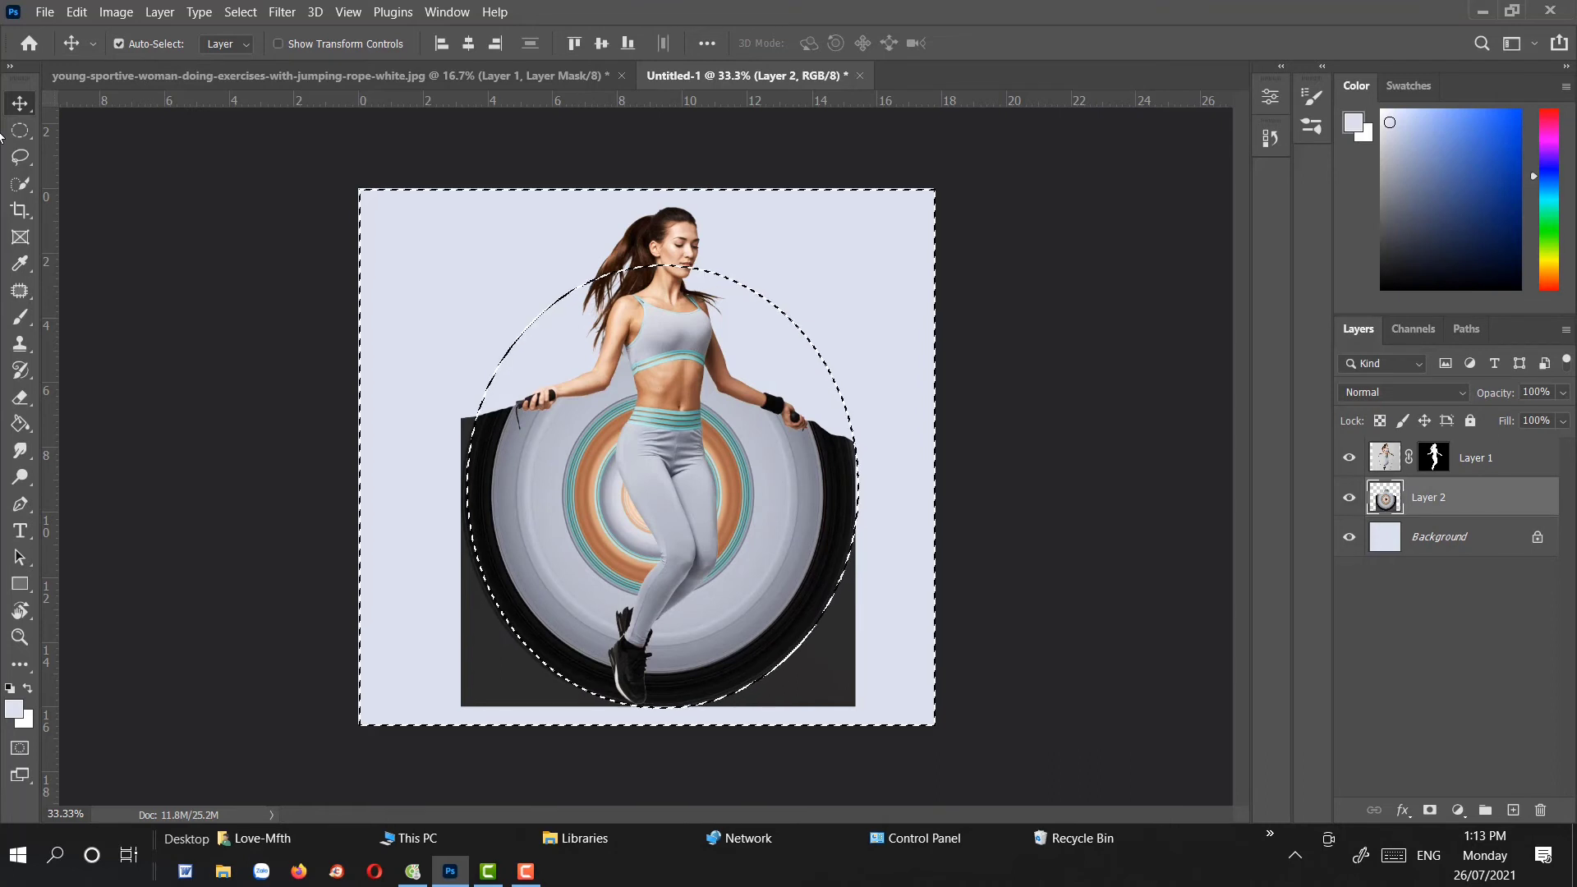
pyautogui.press('Delete')
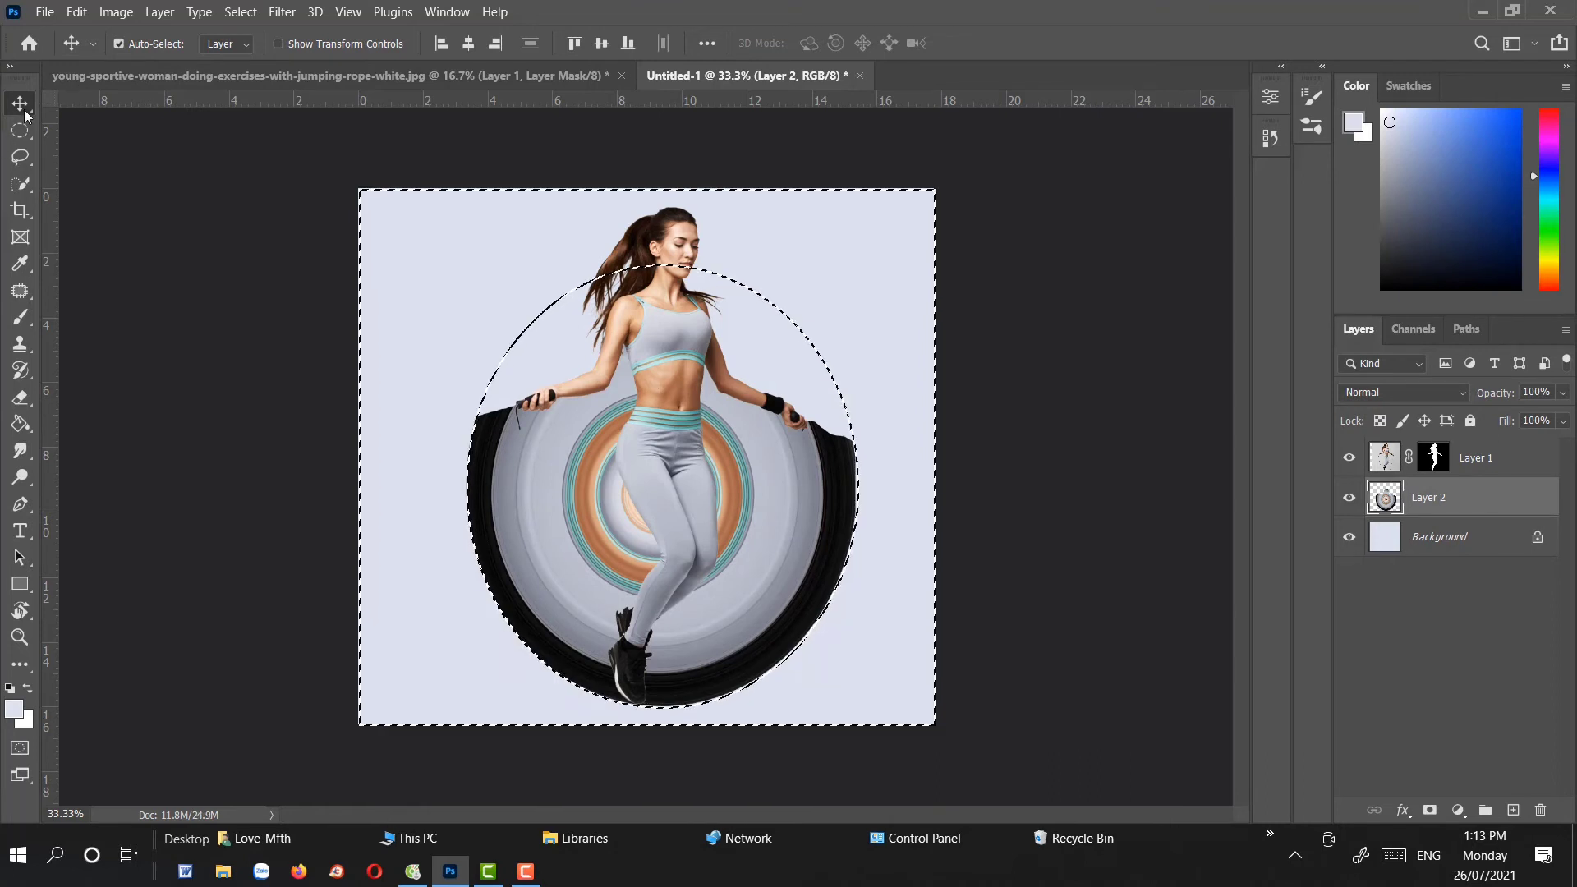
pyautogui.hotkey('ctrl', 'd')
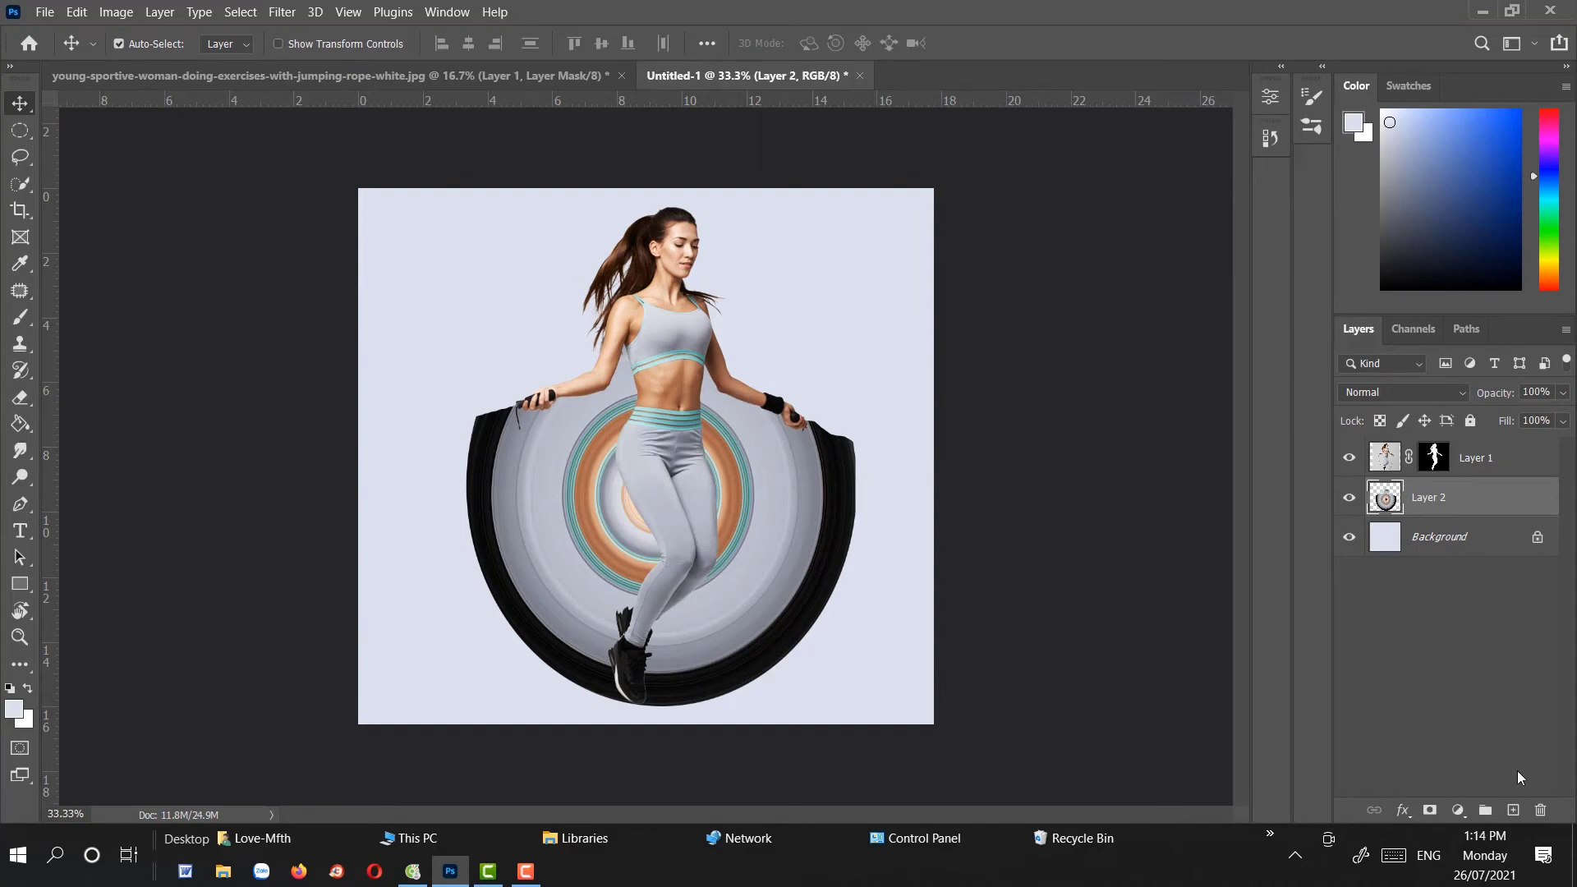
# Add Layer 3 below Layer 2 and set the foreground colour to black (000000)
pyautogui.click(1514, 811)
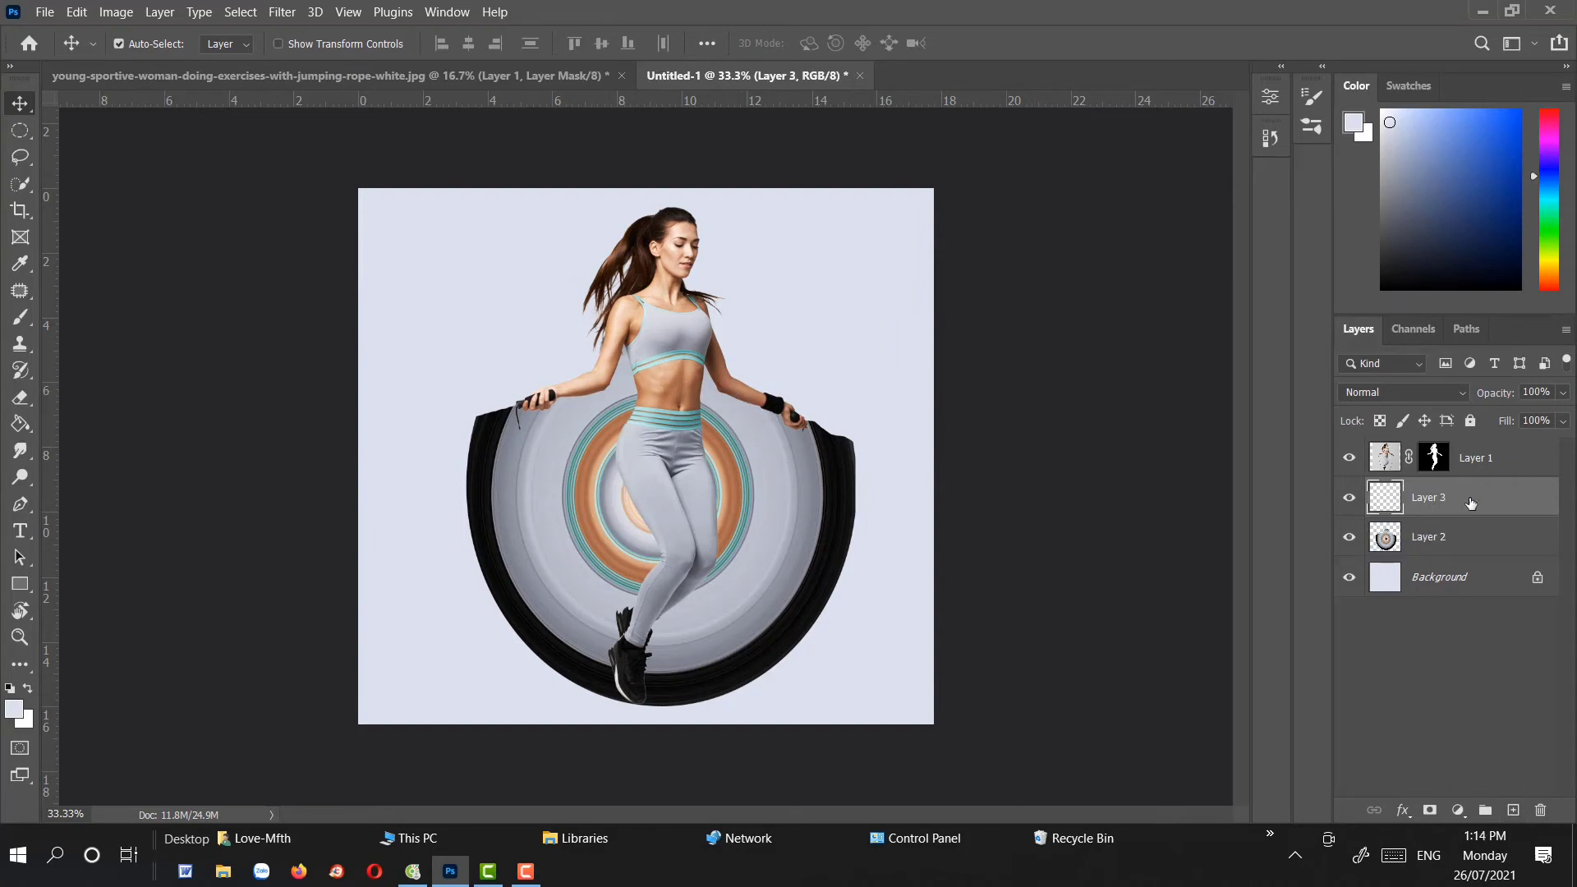
pyautogui.moveTo(1470, 502); pyautogui.dragTo(1470, 552)
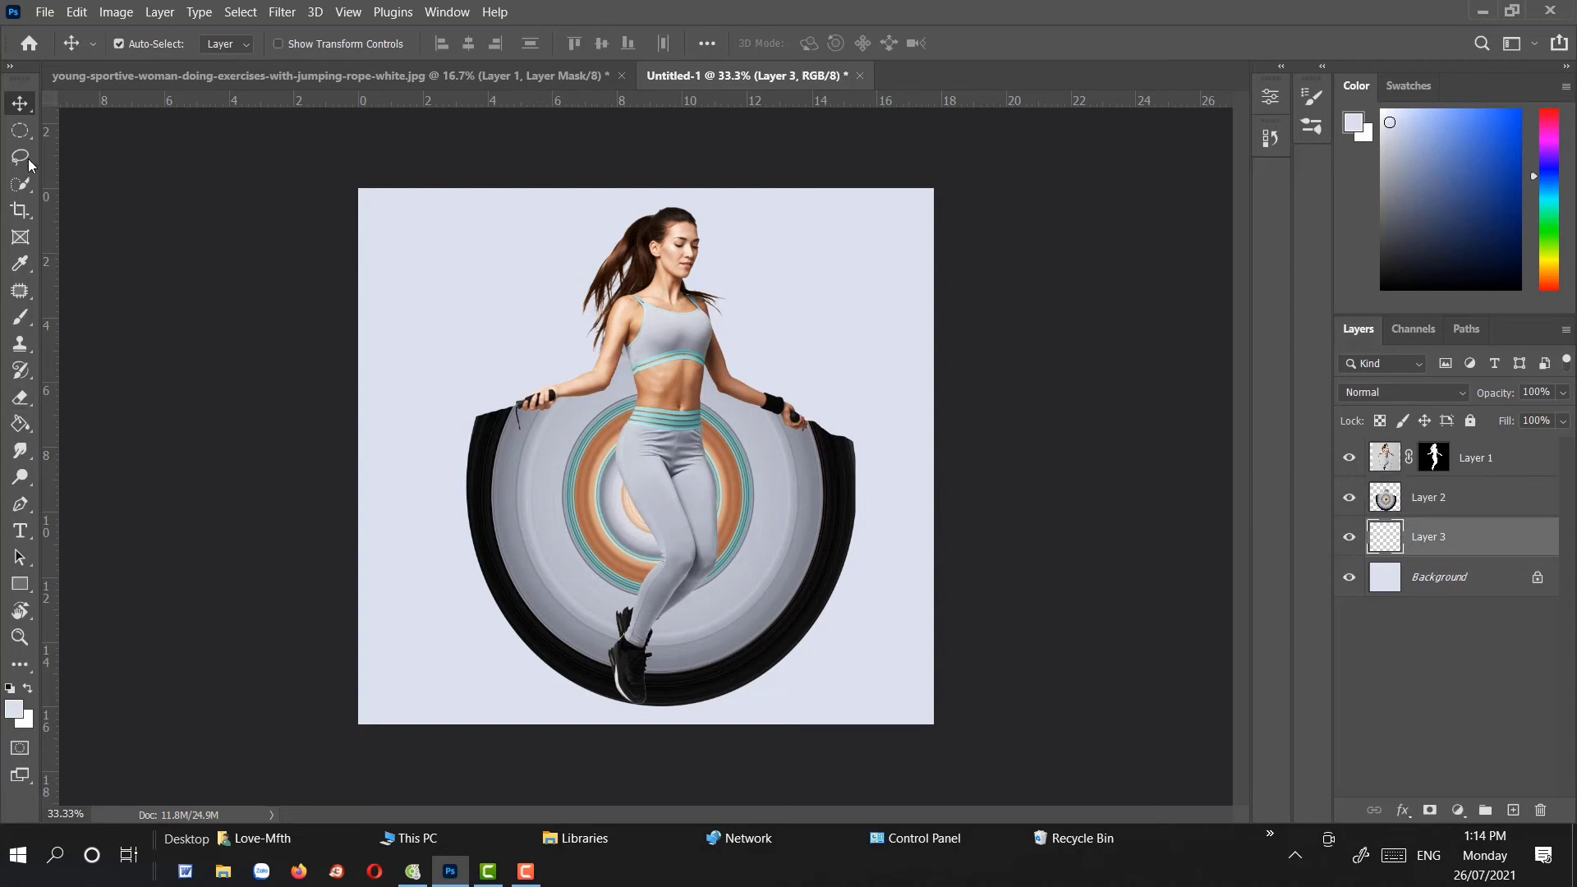
pyautogui.click(19, 321)
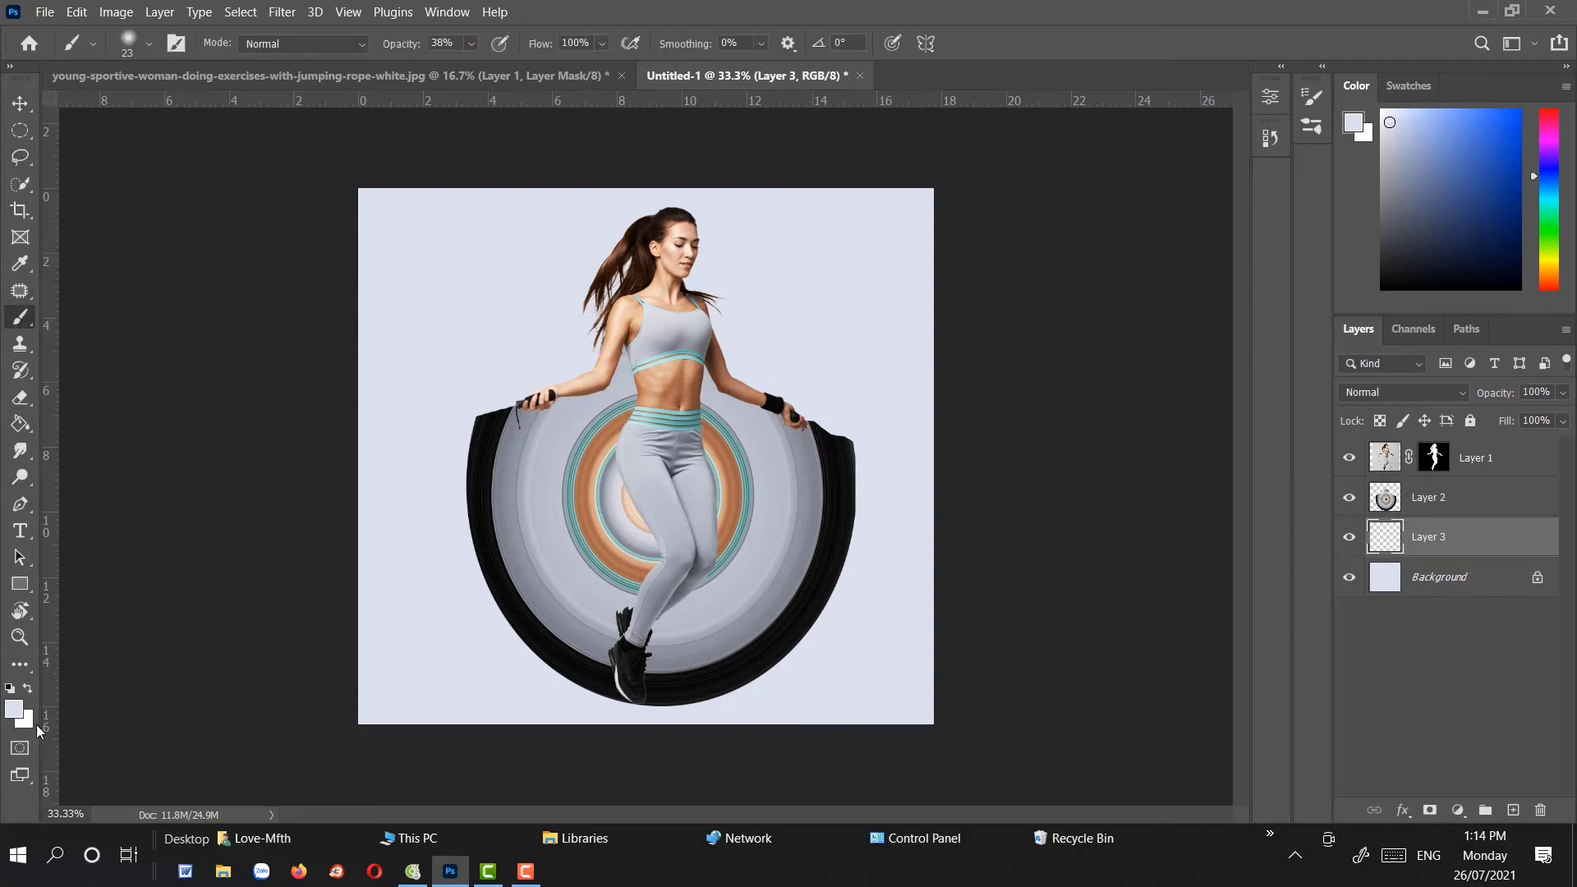
pyautogui.click(16, 711)
pyautogui.write('000000')
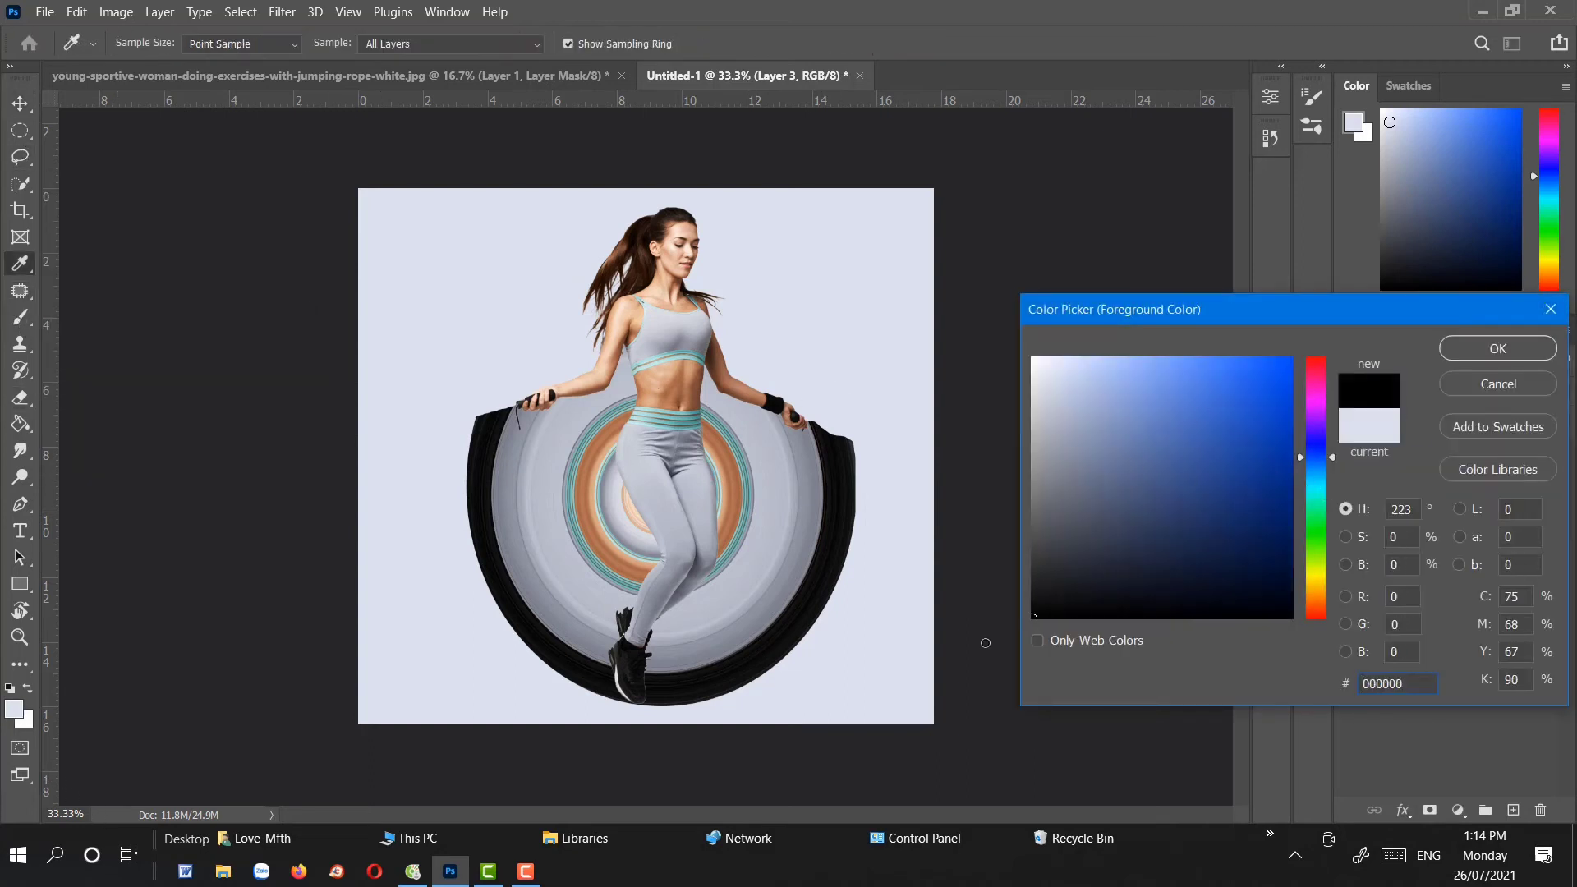
pyautogui.click(1451, 361)
# Paint a single soft black dab with a 259 px soft round brush
pyautogui.rightClick(813, 259)
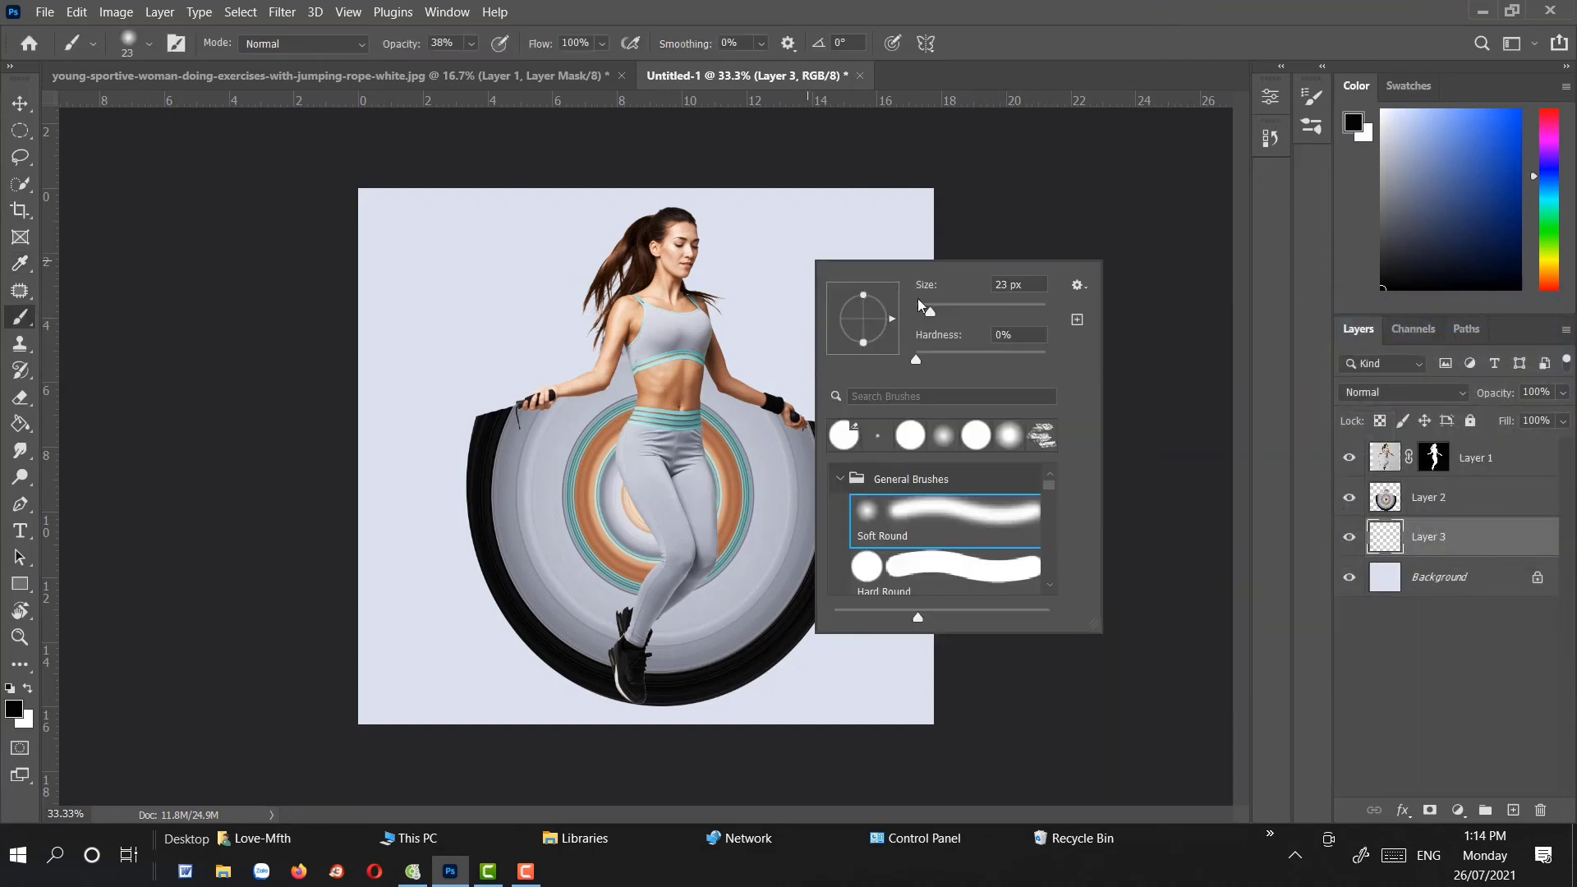
pyautogui.click(990, 305)
pyautogui.write('259')
pyautogui.press('Return')
pyautogui.click(757, 271)
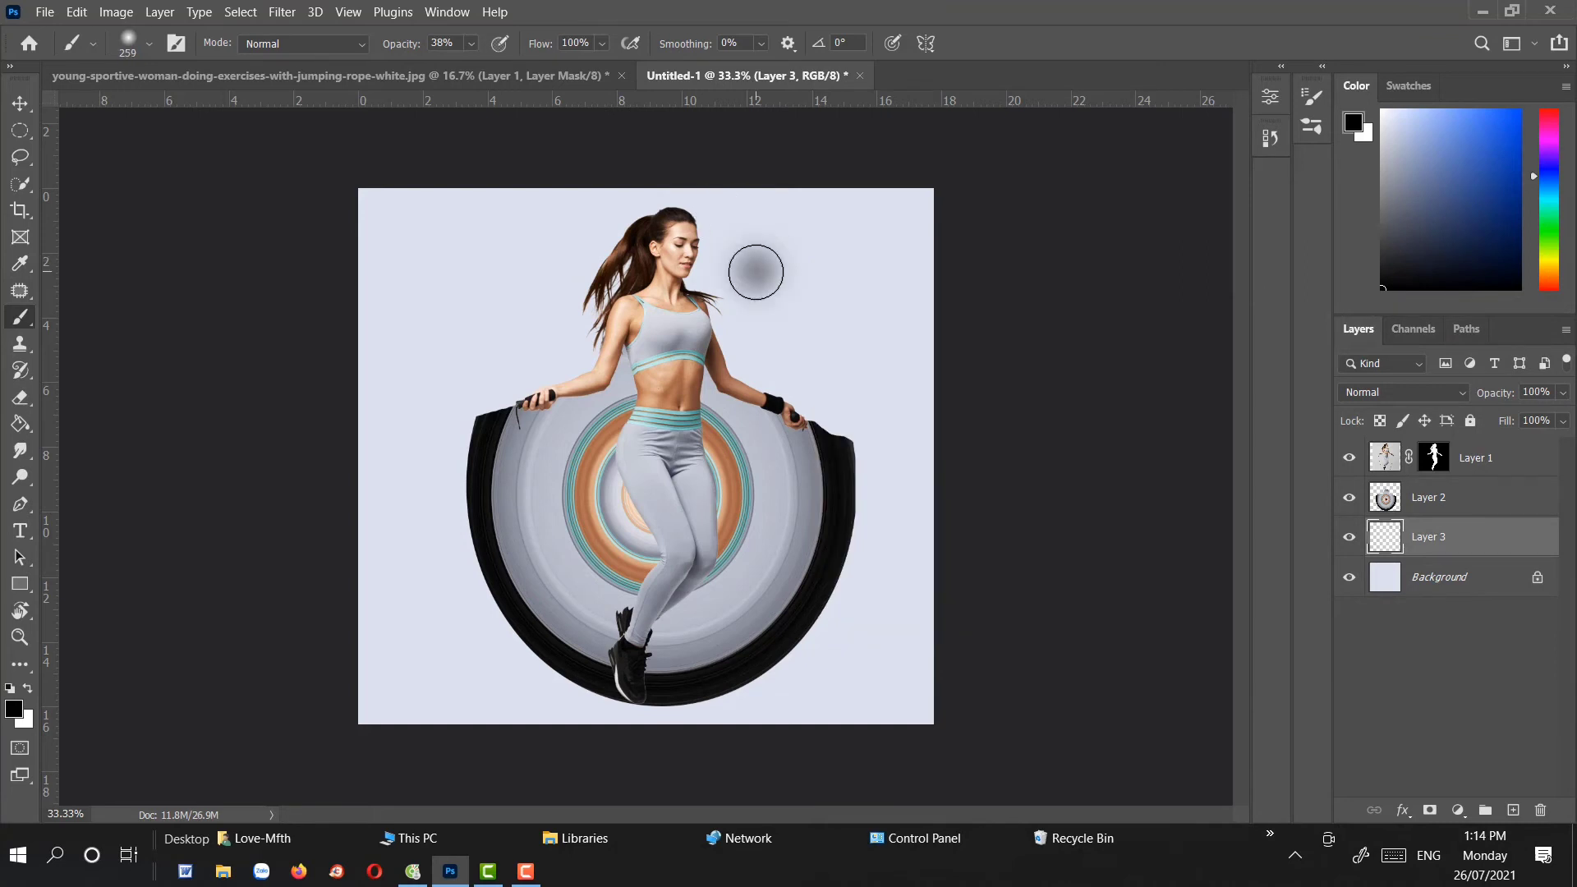
pyautogui.click(20, 105)
pyautogui.hotkey('ctrl', 't')
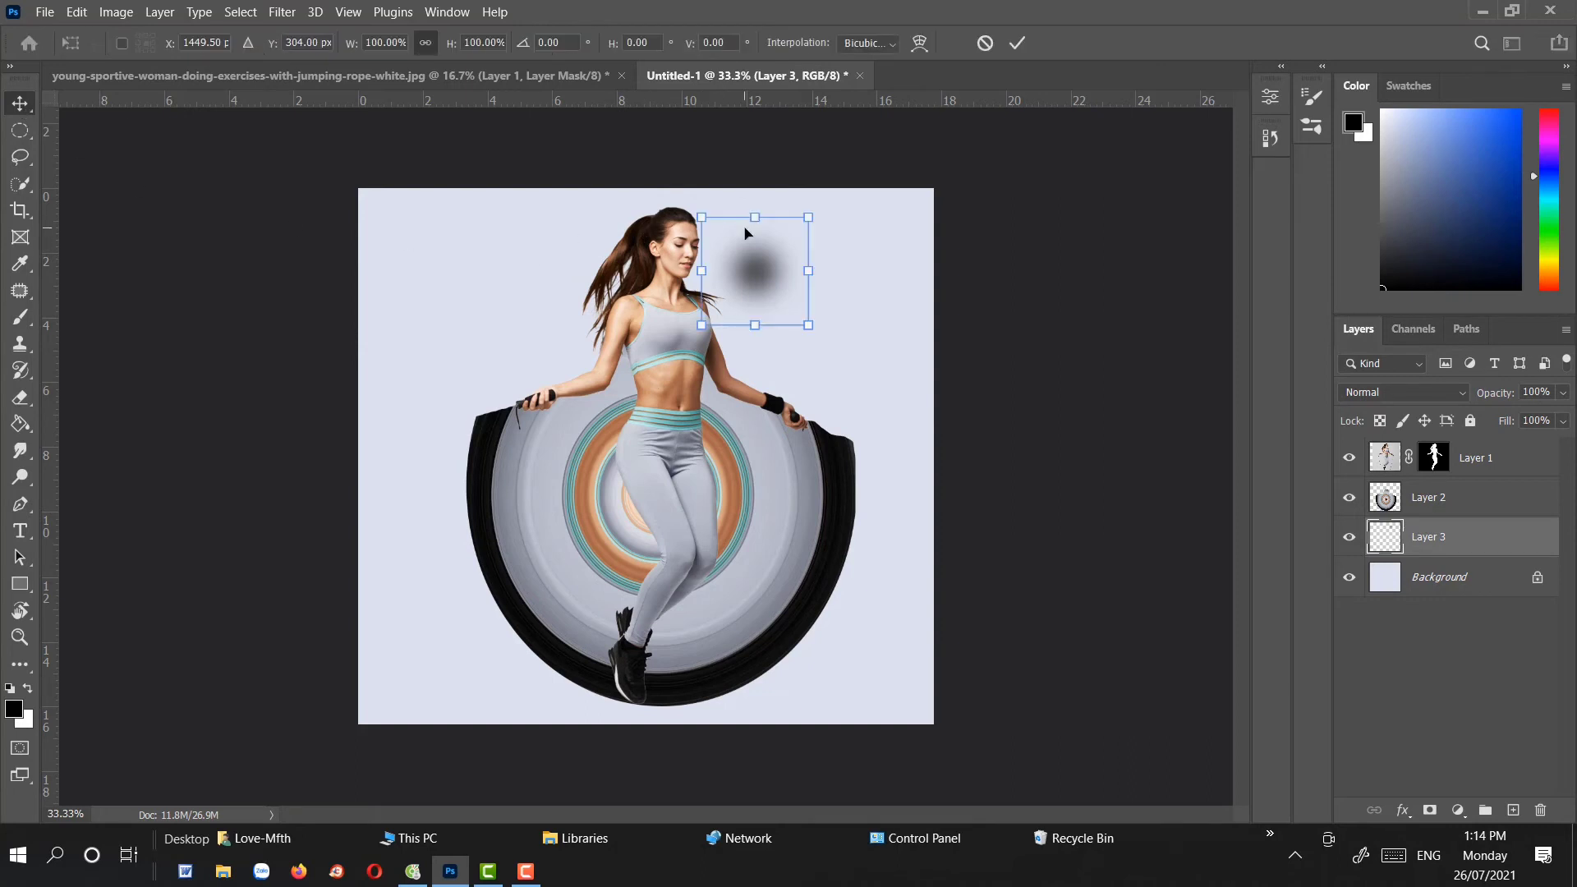
# Squash the dab into a thin streak and move it under the woman's feet
pyautogui.moveTo(755, 218)
pyautogui.mouseDown()
pyautogui.moveTo(712, 310)
pyautogui.moveTo(349, 314)
pyautogui.mouseUp()
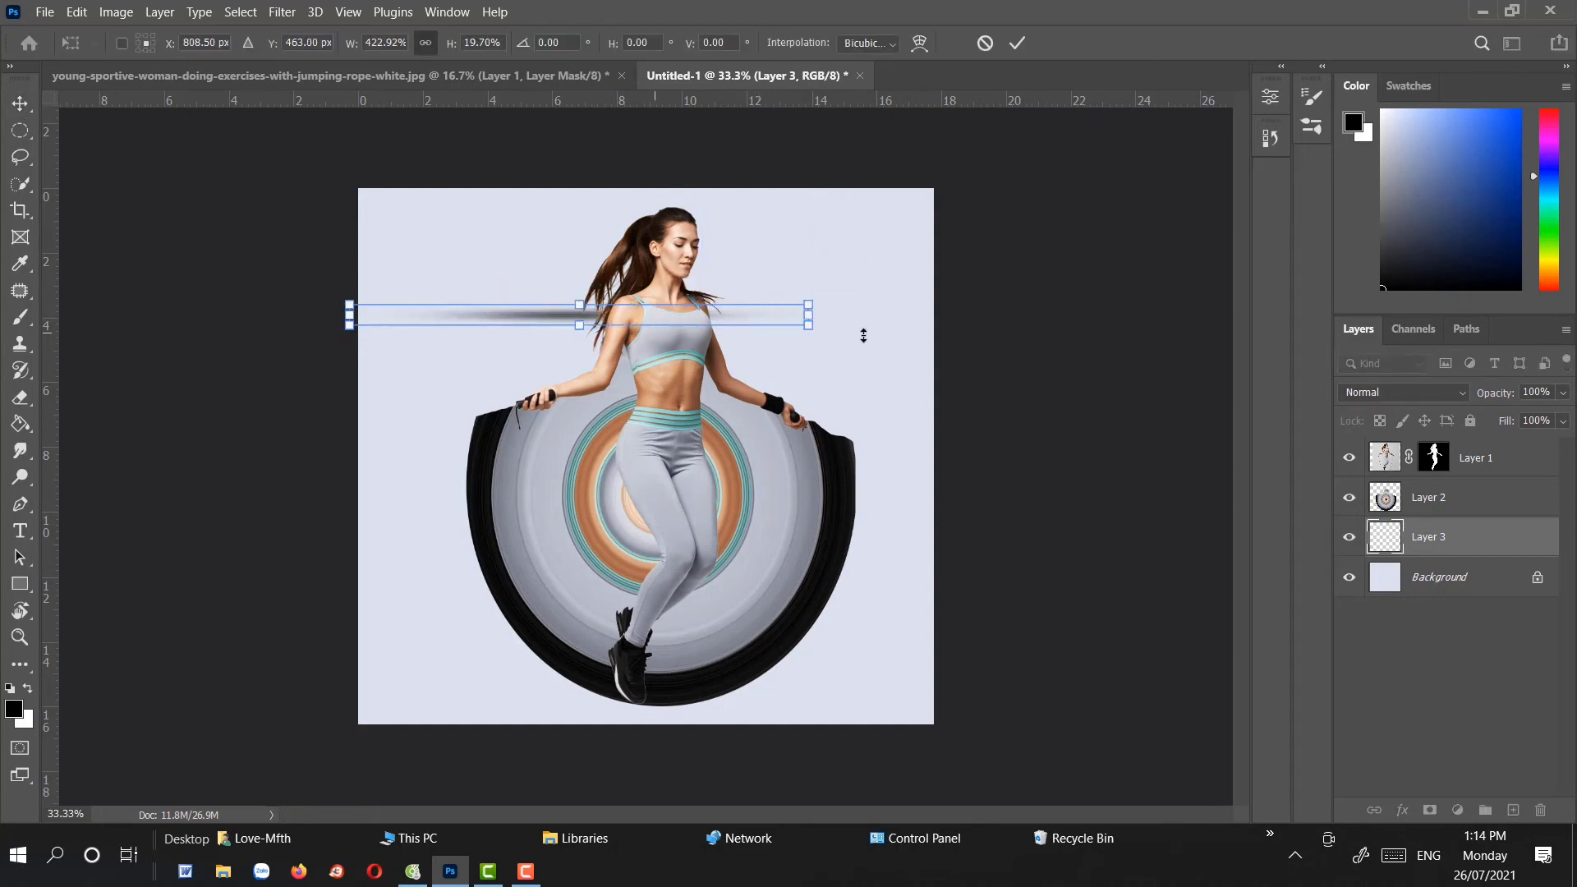
pyautogui.moveTo(733, 311); pyautogui.dragTo(804, 702)
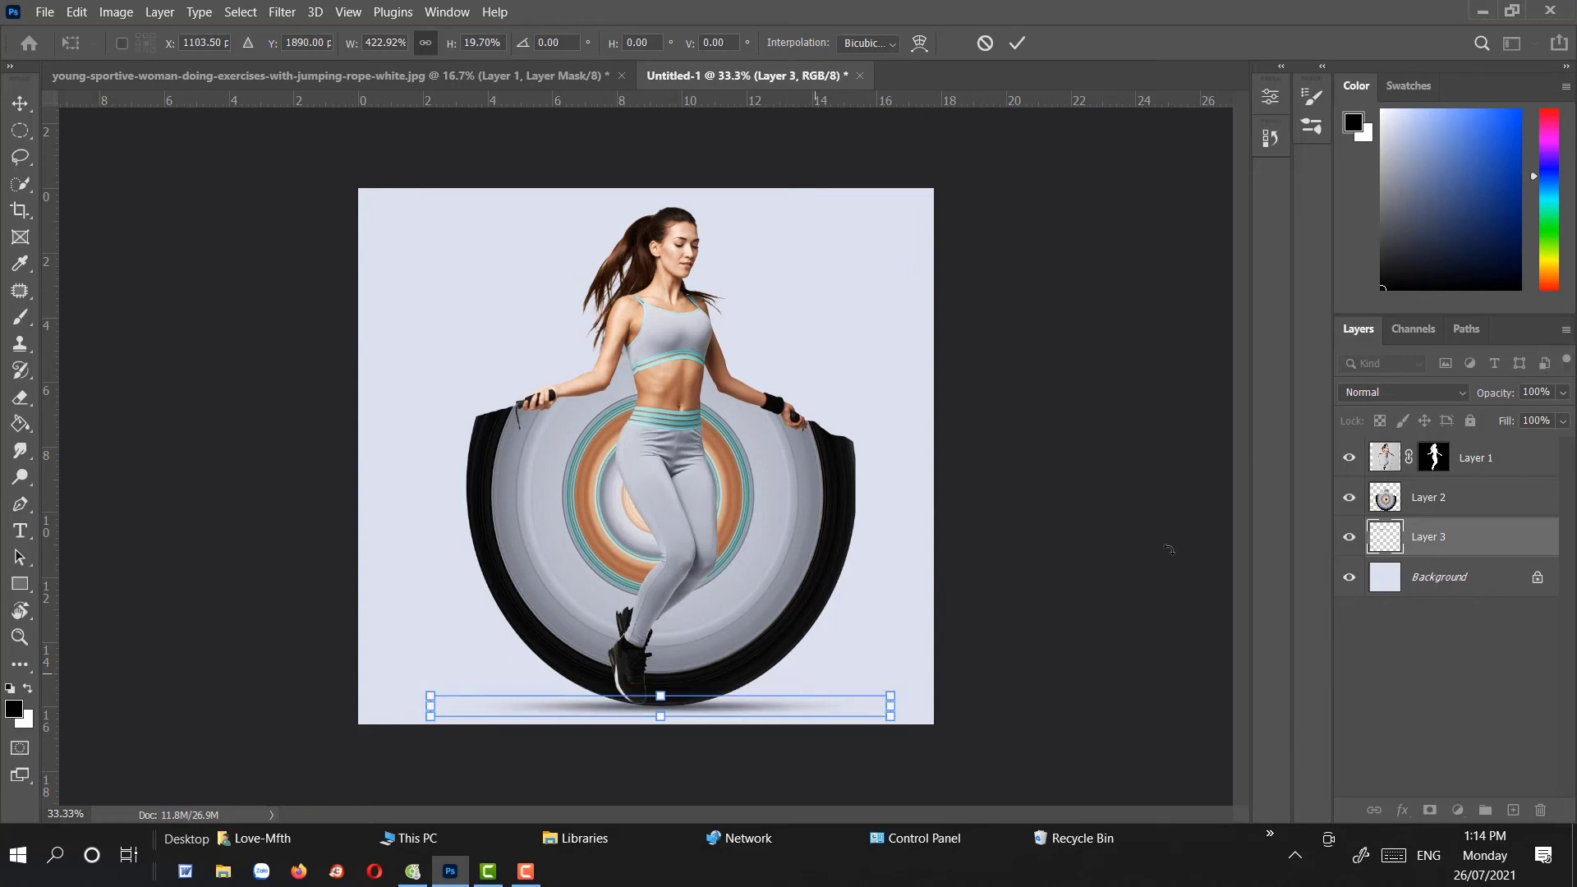
pyautogui.press('Return')
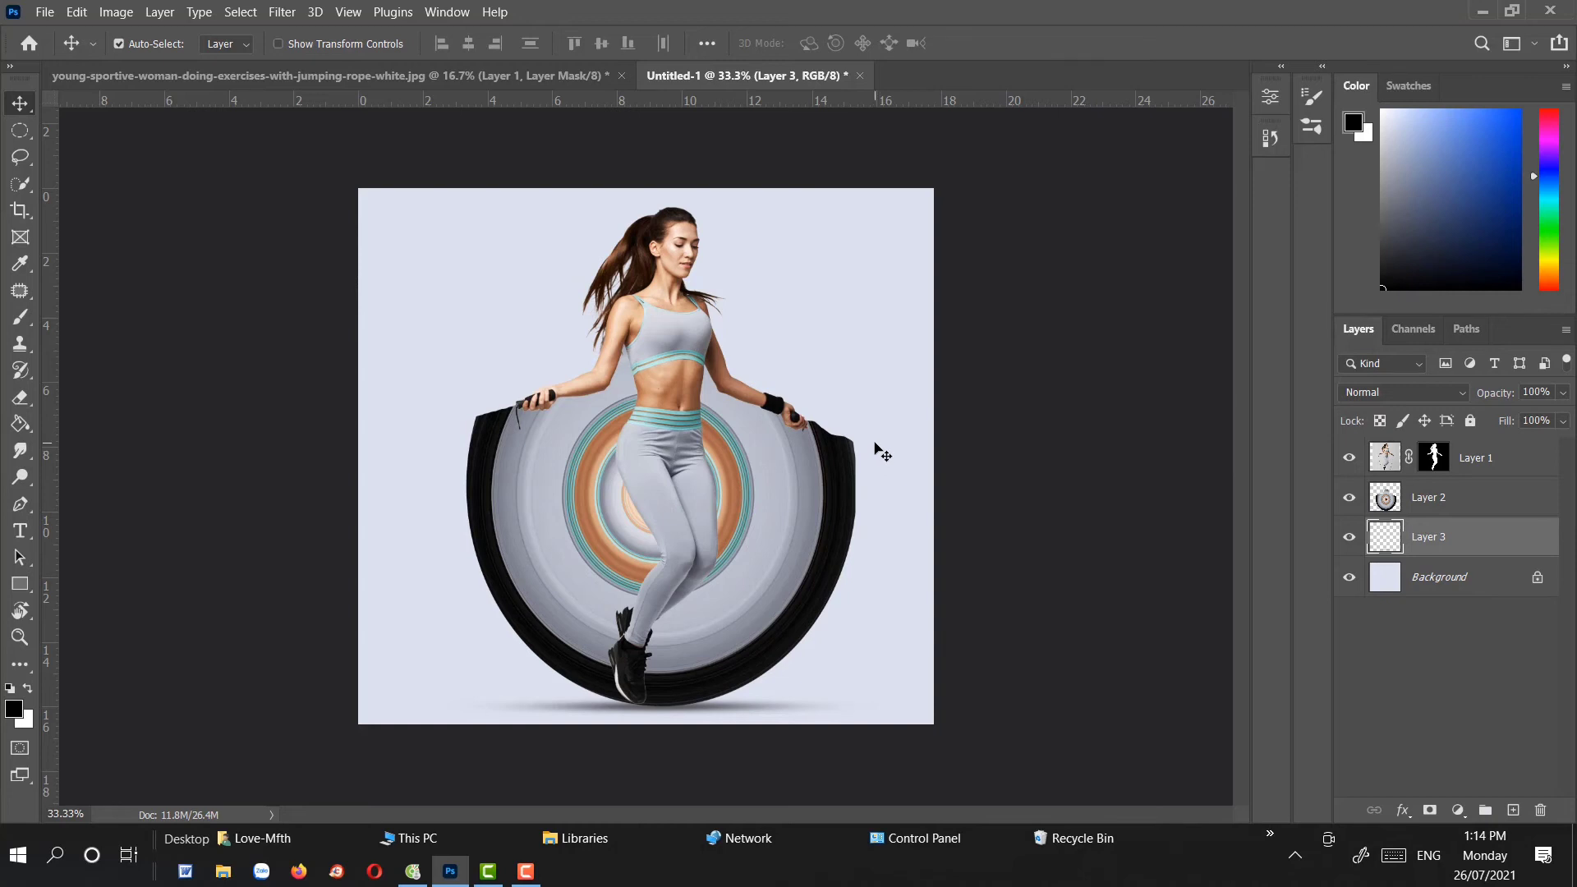
# Add Layer 4 and fill the gap beside the left rope end with black
pyautogui.hotkey('ctrl', '+')
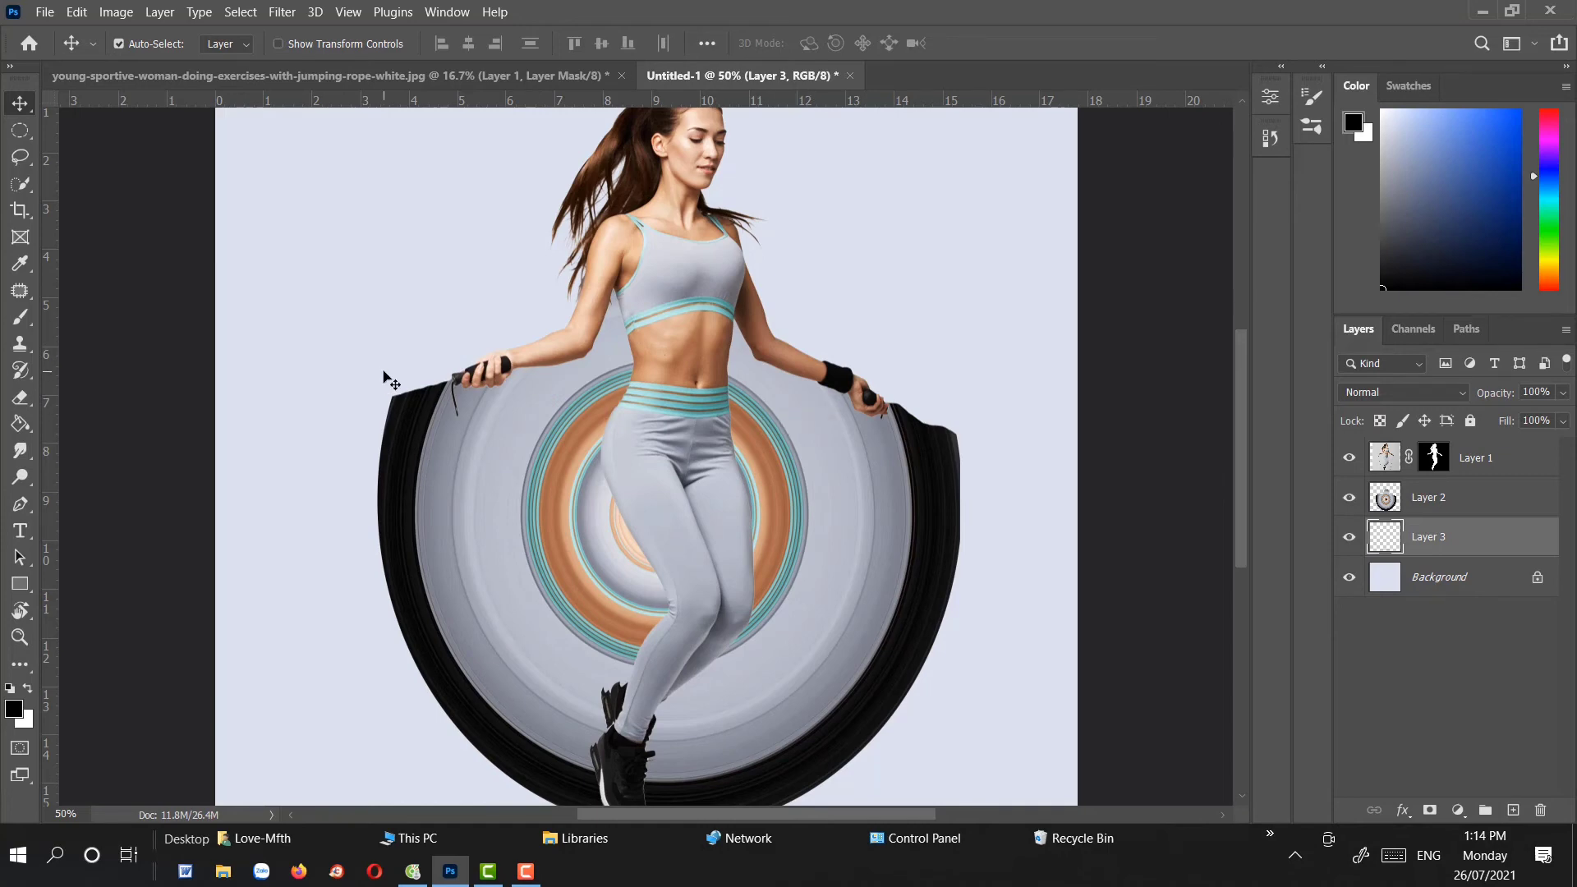
pyautogui.click(21, 156)
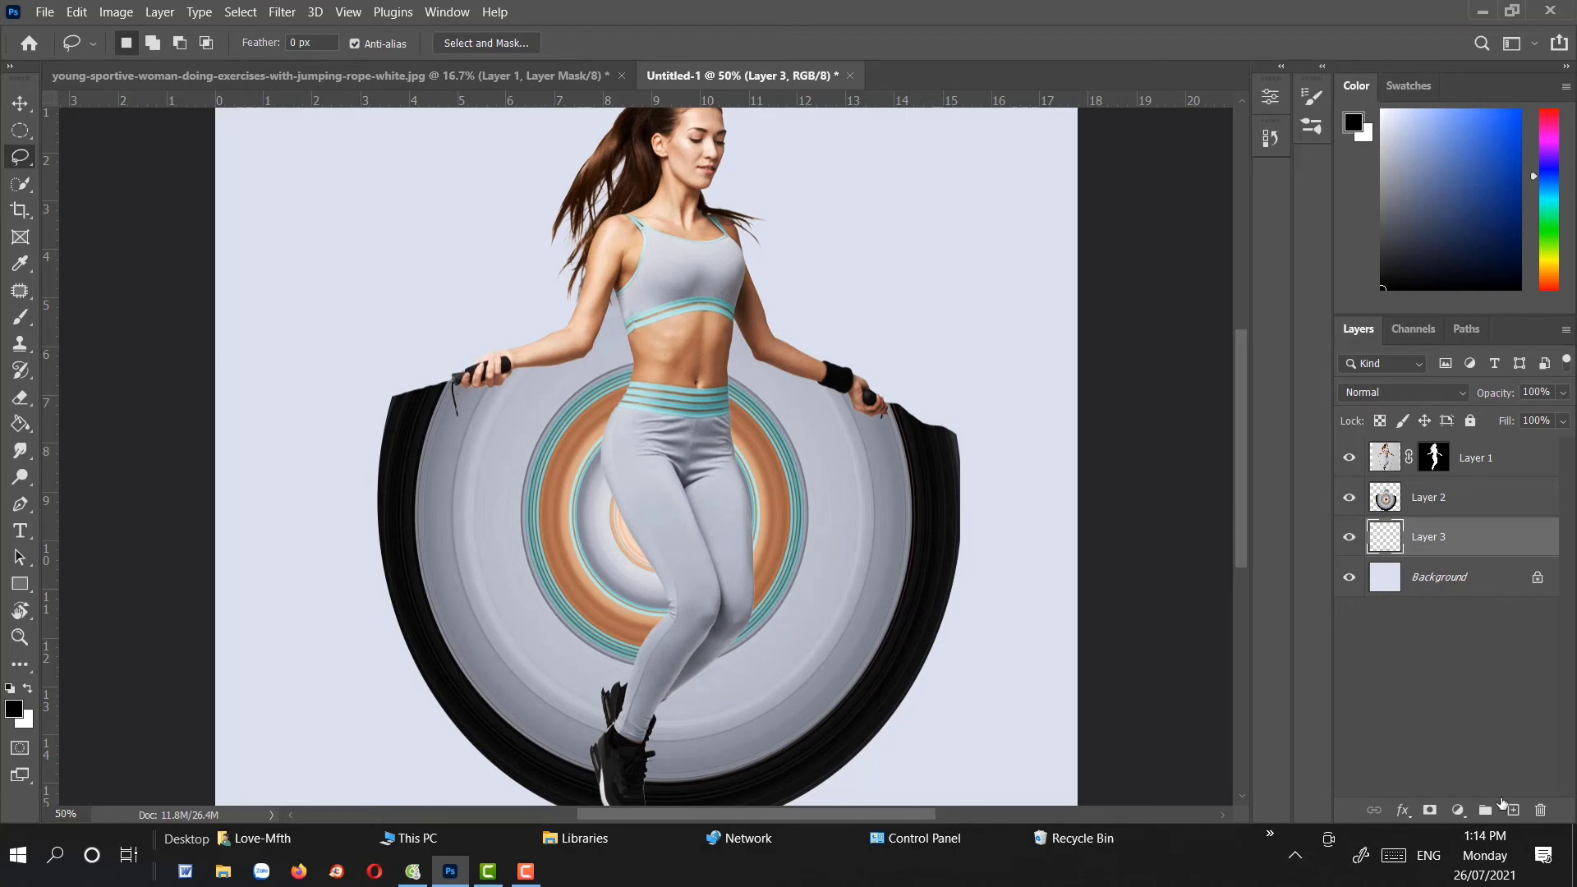
pyautogui.click(1513, 811)
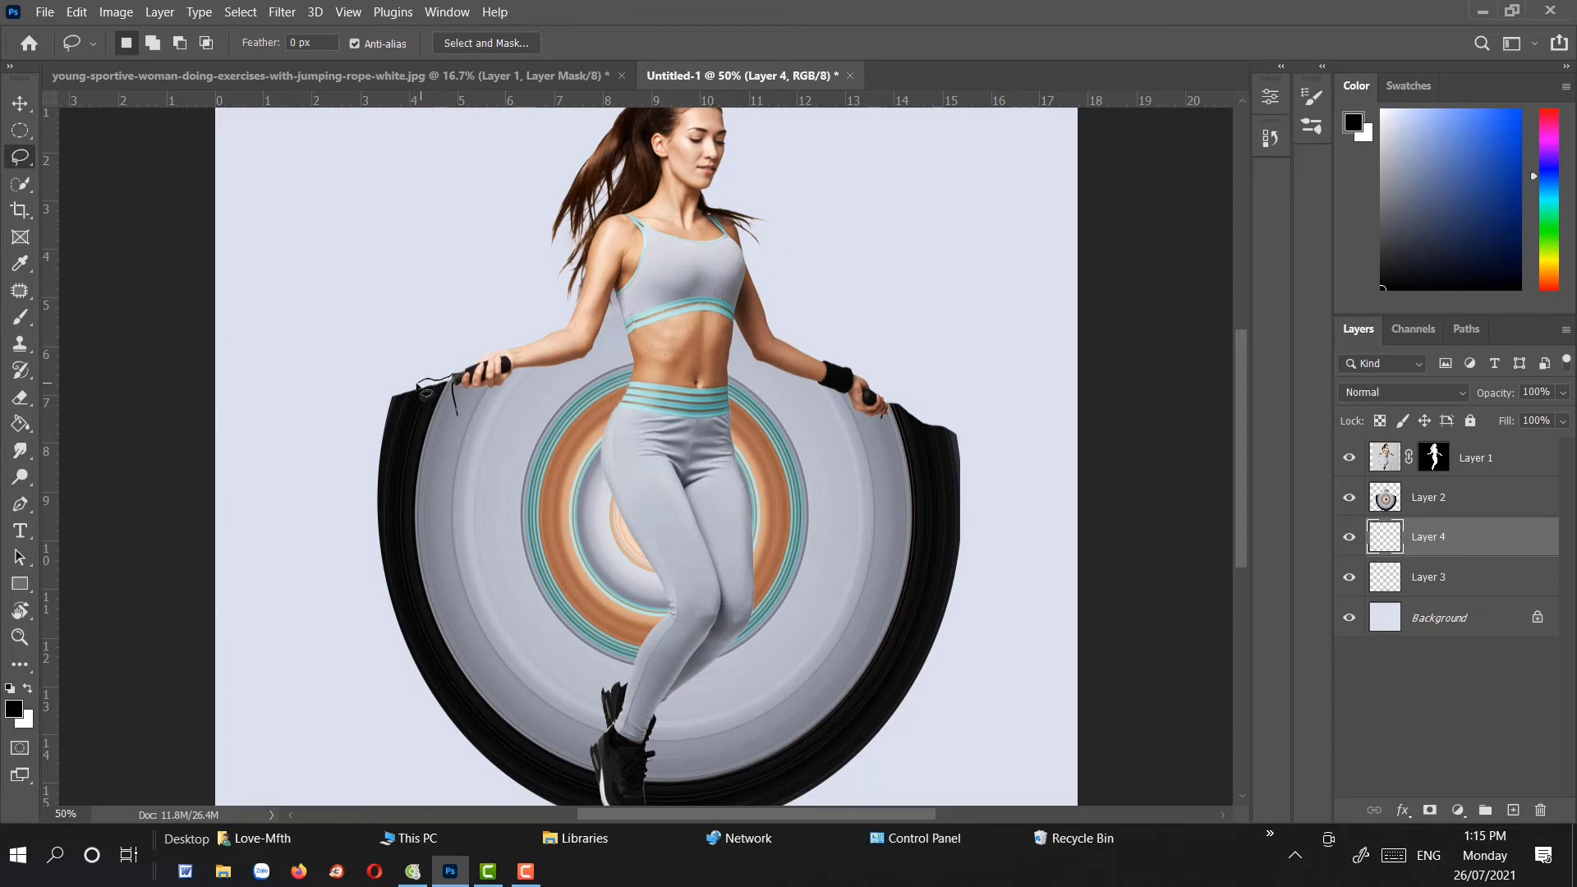
pyautogui.moveTo(433, 381)
pyautogui.mouseDown()
pyautogui.moveTo(394, 395)
pyautogui.moveTo(465, 398)
pyautogui.moveTo(462, 384)
pyautogui.mouseUp()
pyautogui.click(20, 424)
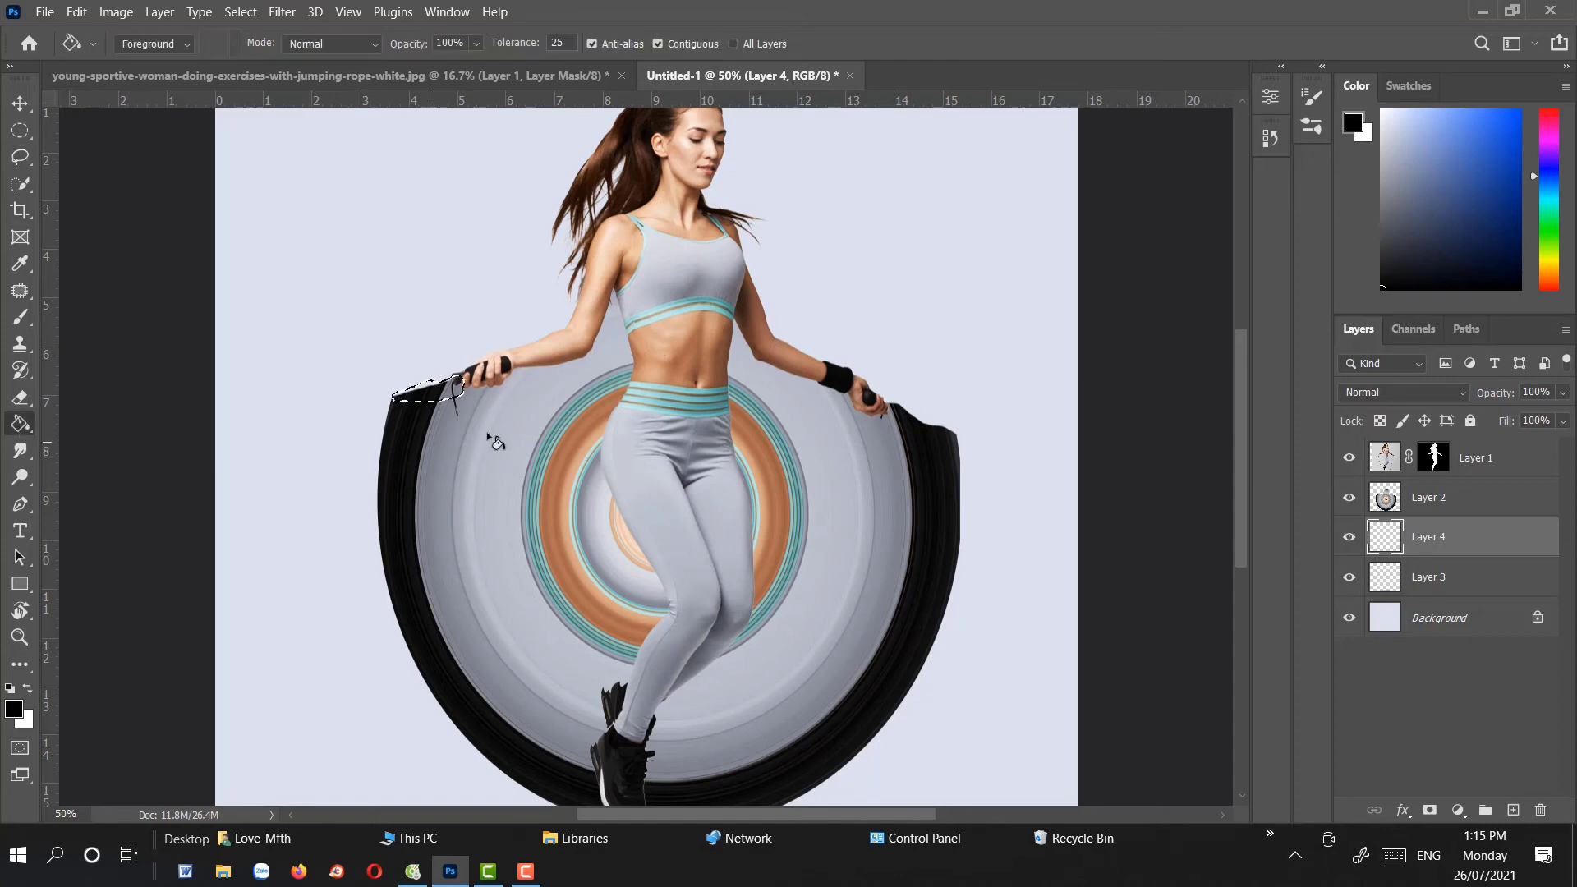
pyautogui.click(443, 399)
pyautogui.click(21, 106)
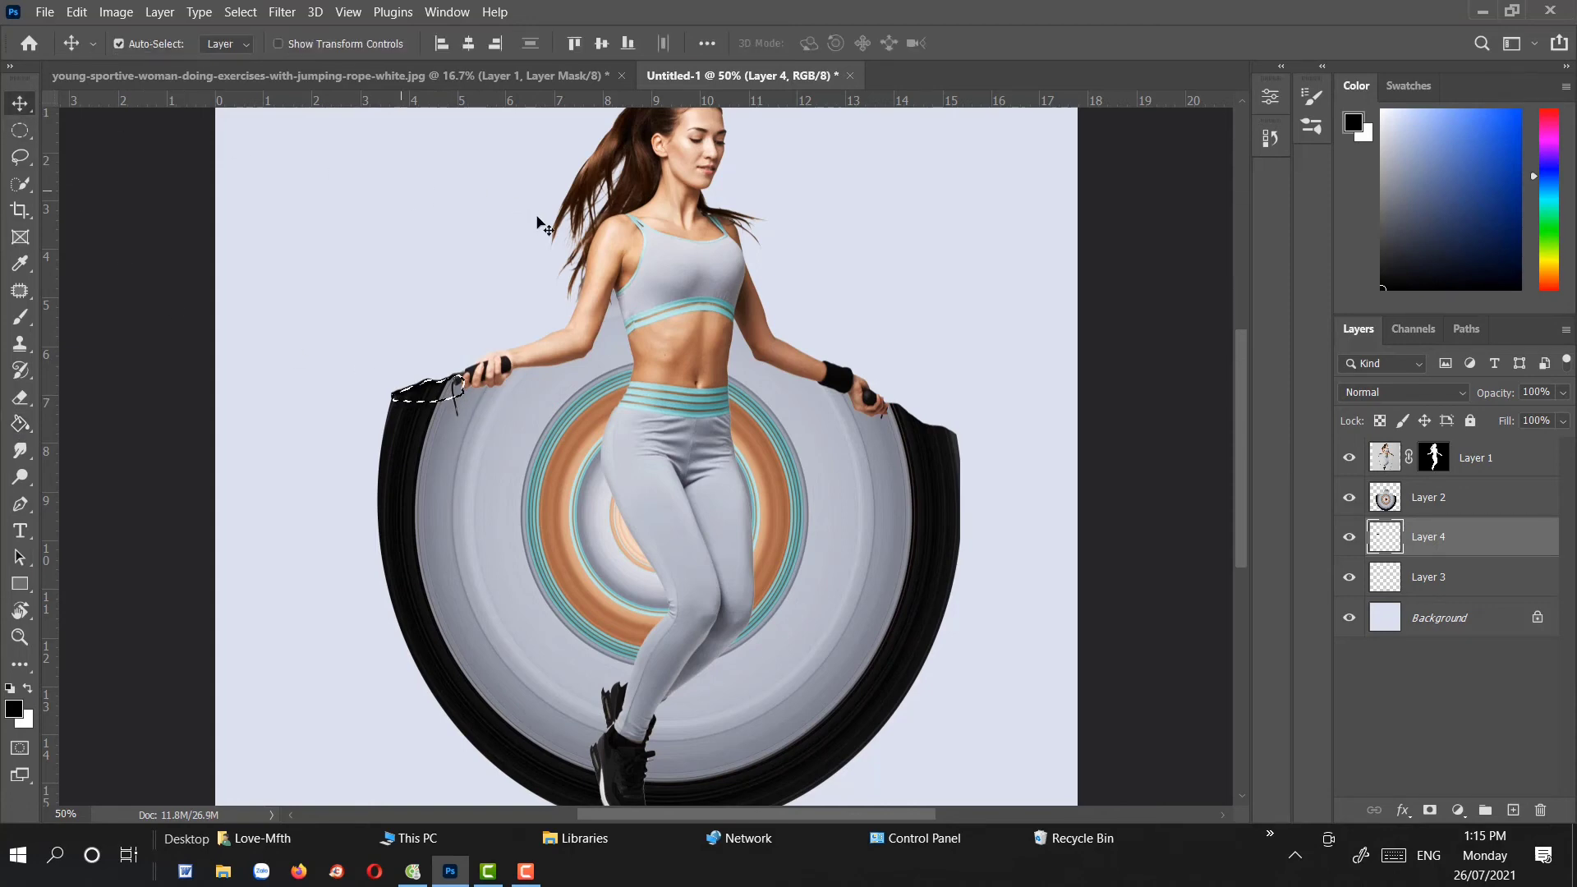
pyautogui.hotkey('ctrl', 'd')
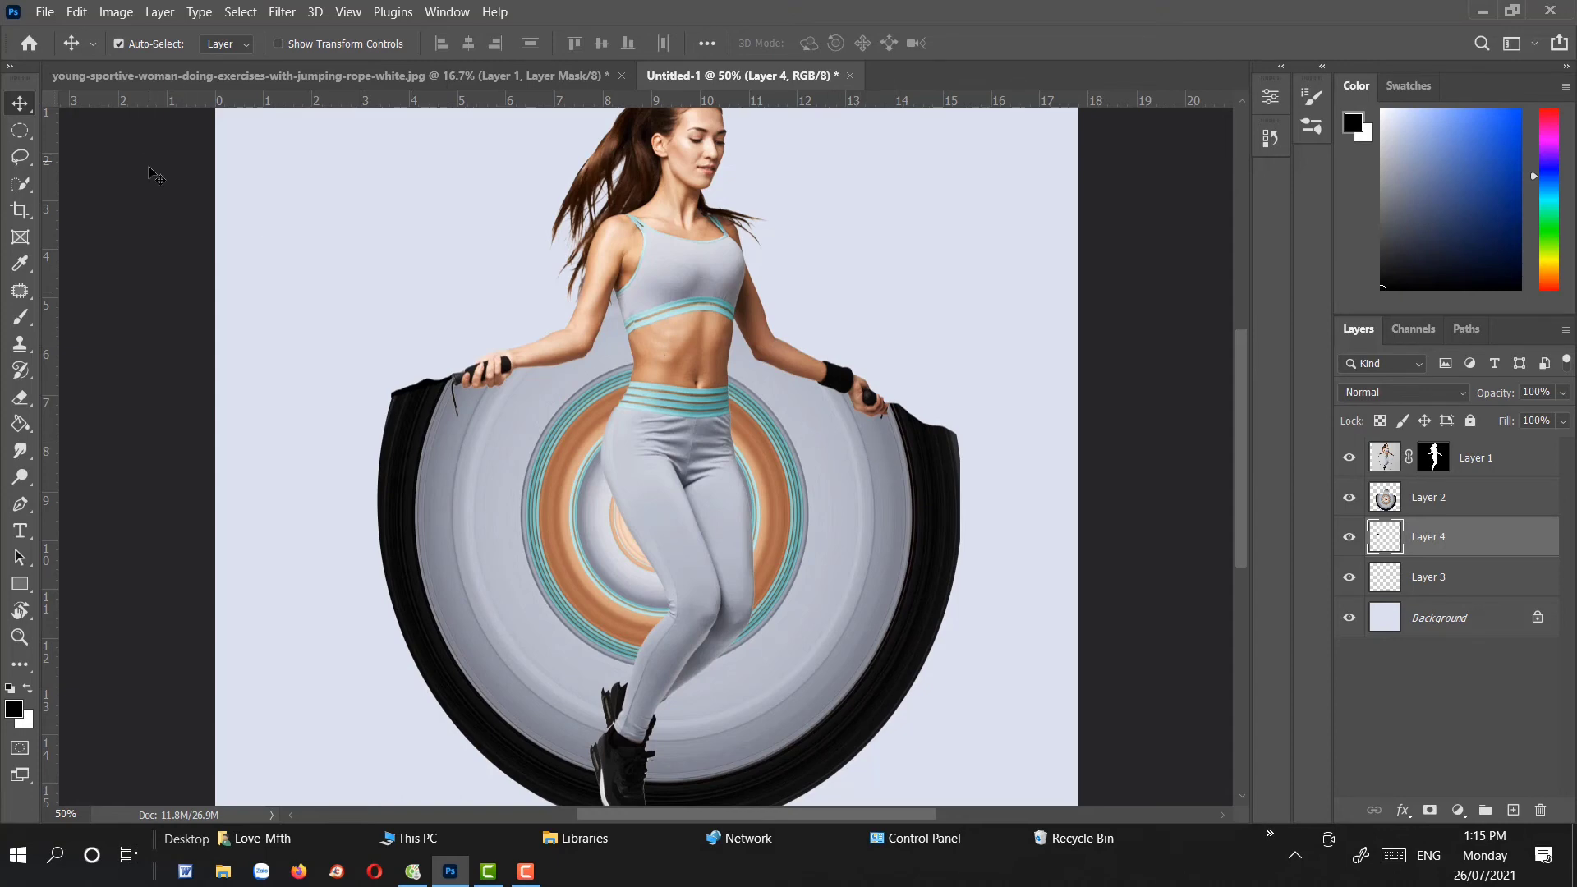
# Fill the gap beside the right rope end with black and deselect
pyautogui.click(21, 156)
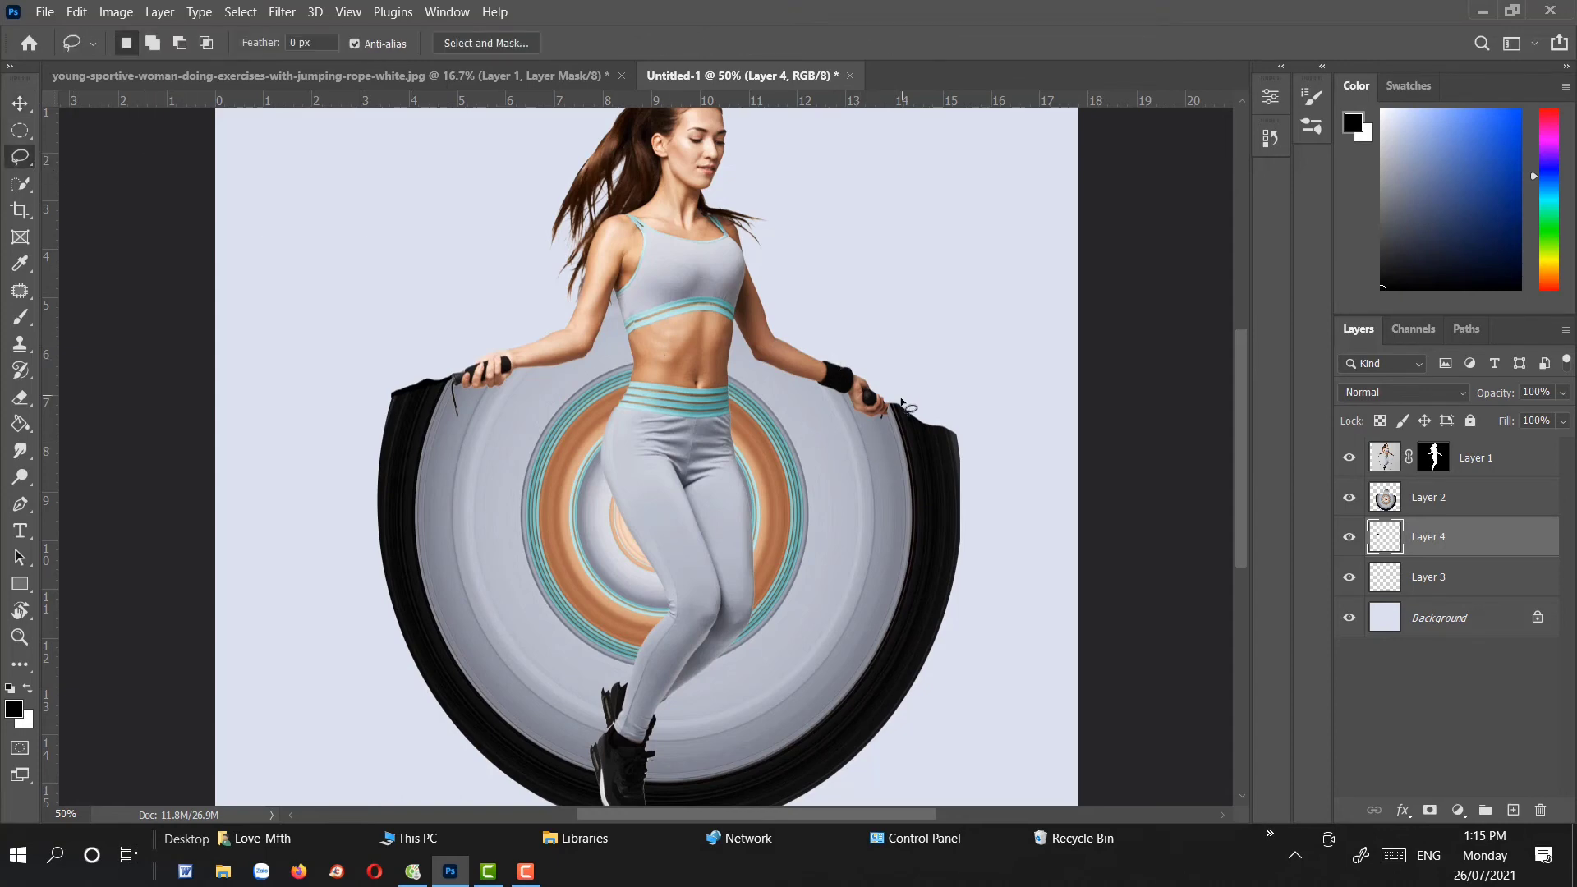
pyautogui.moveTo(896, 407)
pyautogui.mouseDown()
pyautogui.moveTo(963, 448)
pyautogui.moveTo(903, 426)
pyautogui.mouseUp()
pyautogui.moveTo(888, 404); pyautogui.dragTo(886, 403)
pyautogui.click(21, 398)
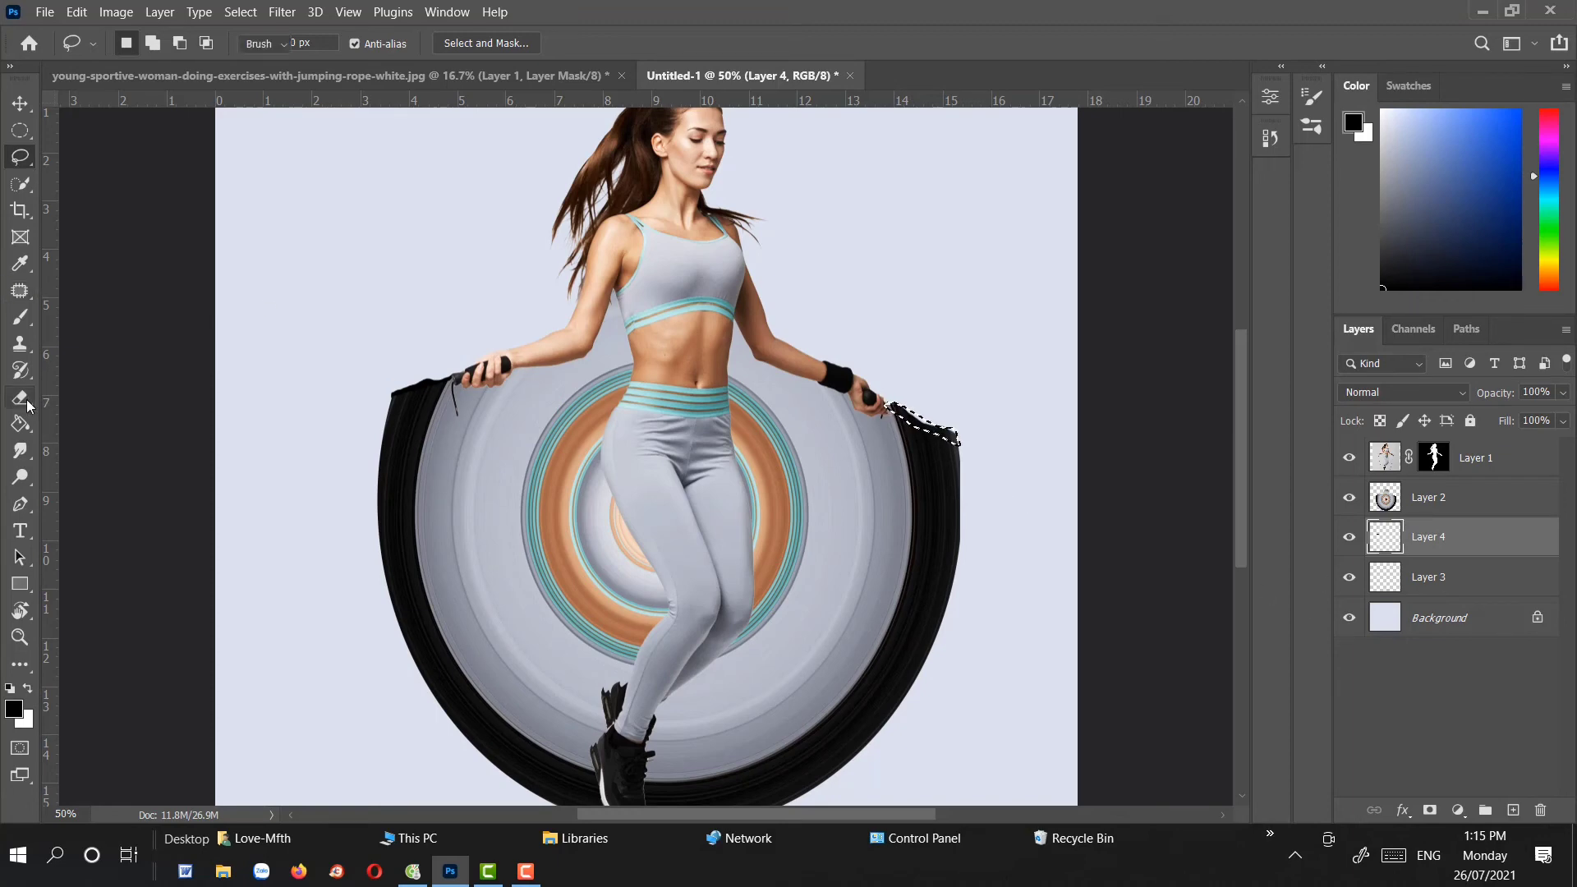
pyautogui.click(21, 424)
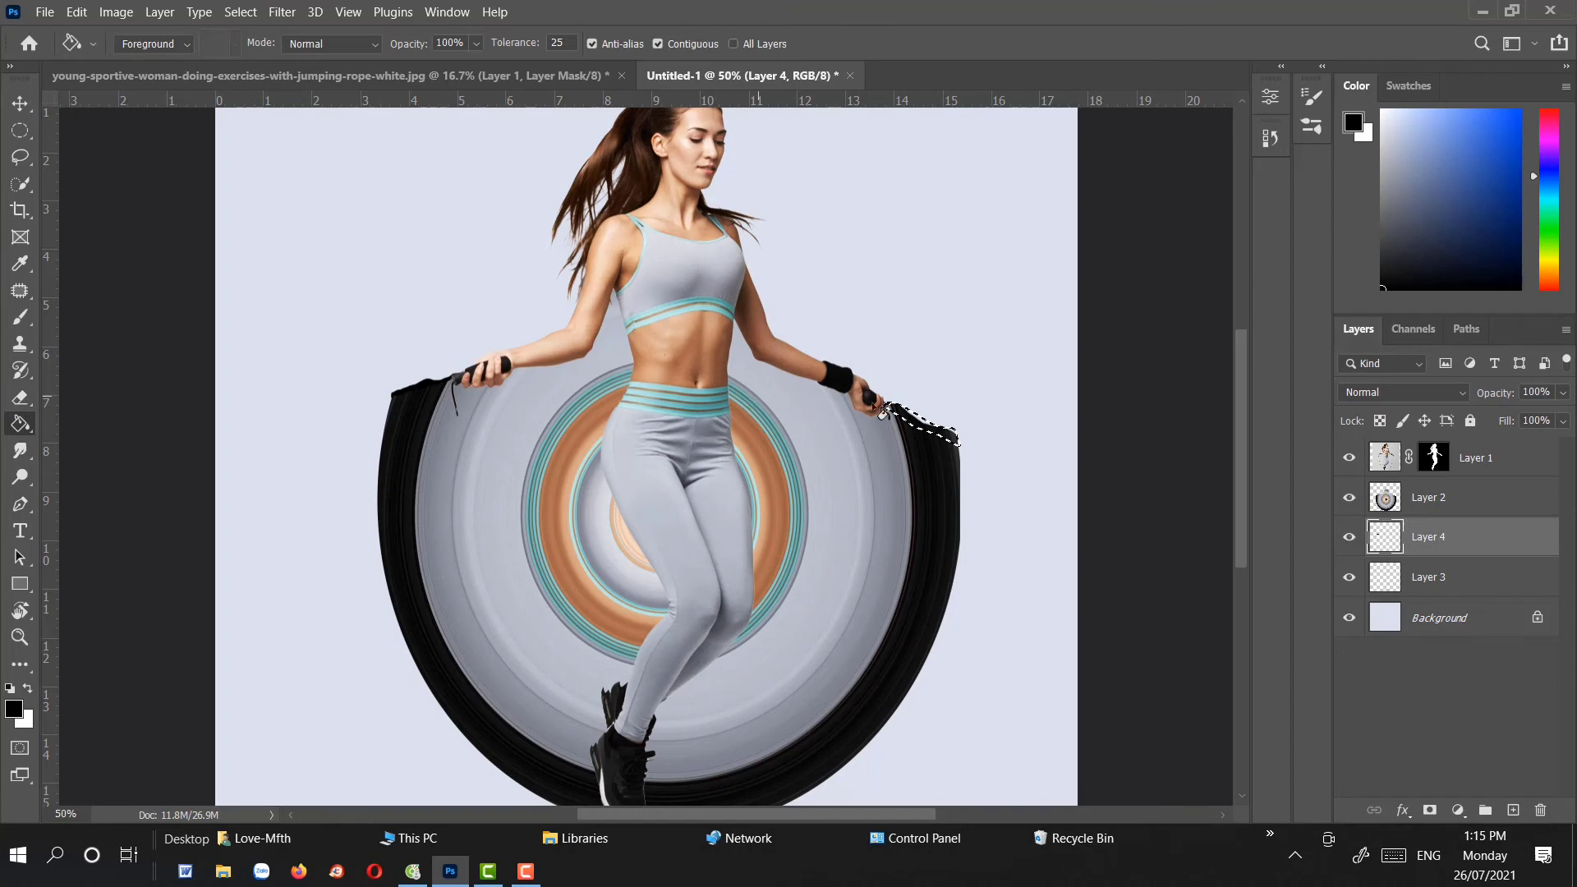
pyautogui.click(911, 417)
pyautogui.click(21, 103)
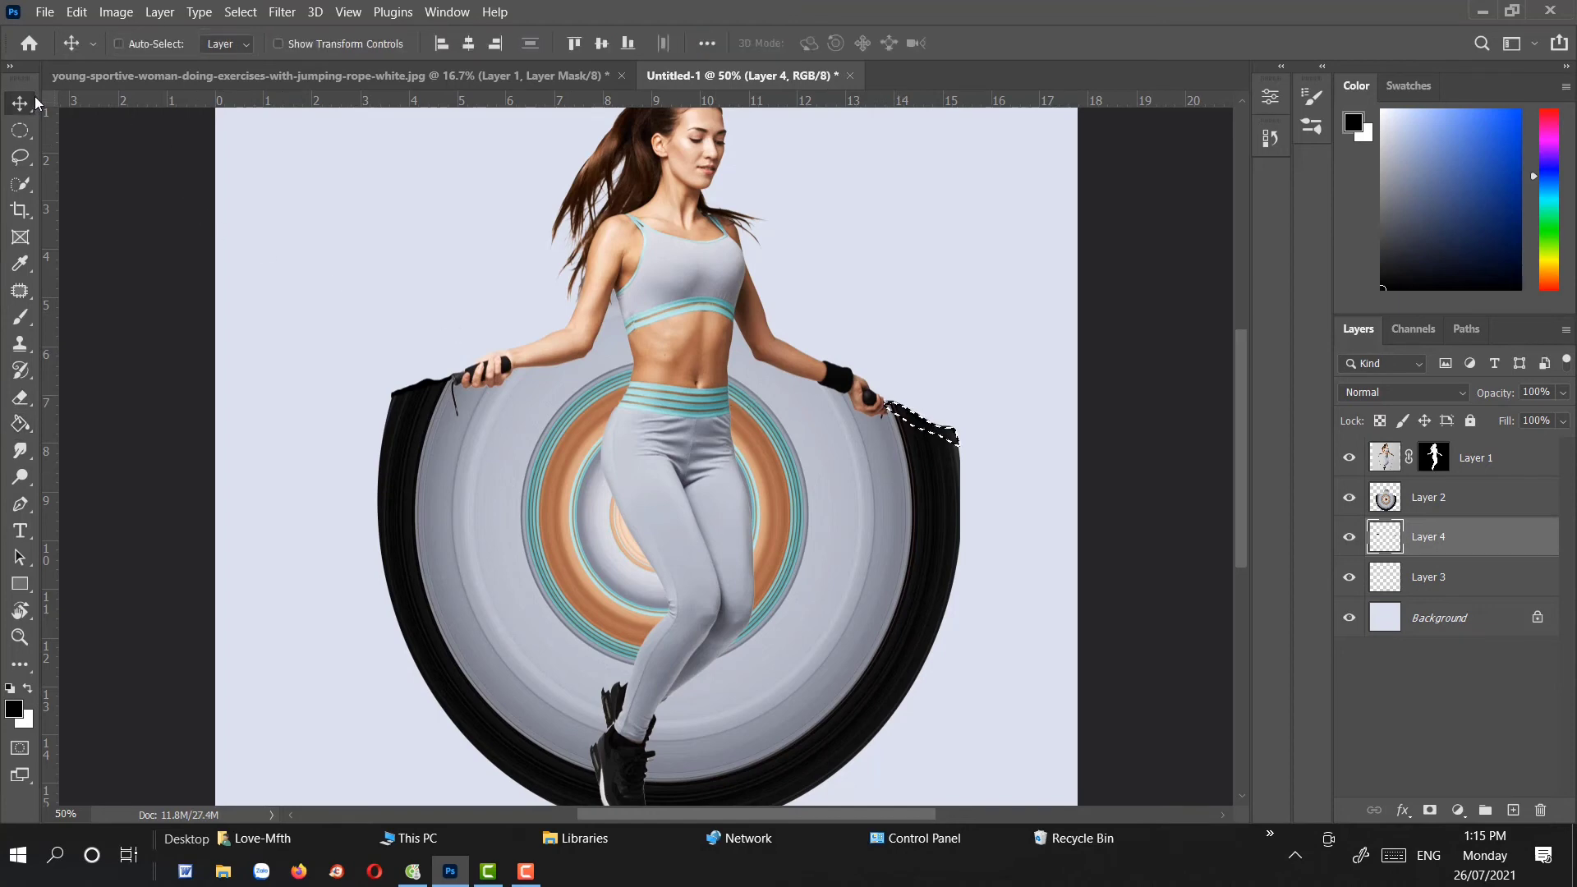
pyautogui.hotkey('ctrl', 'd')
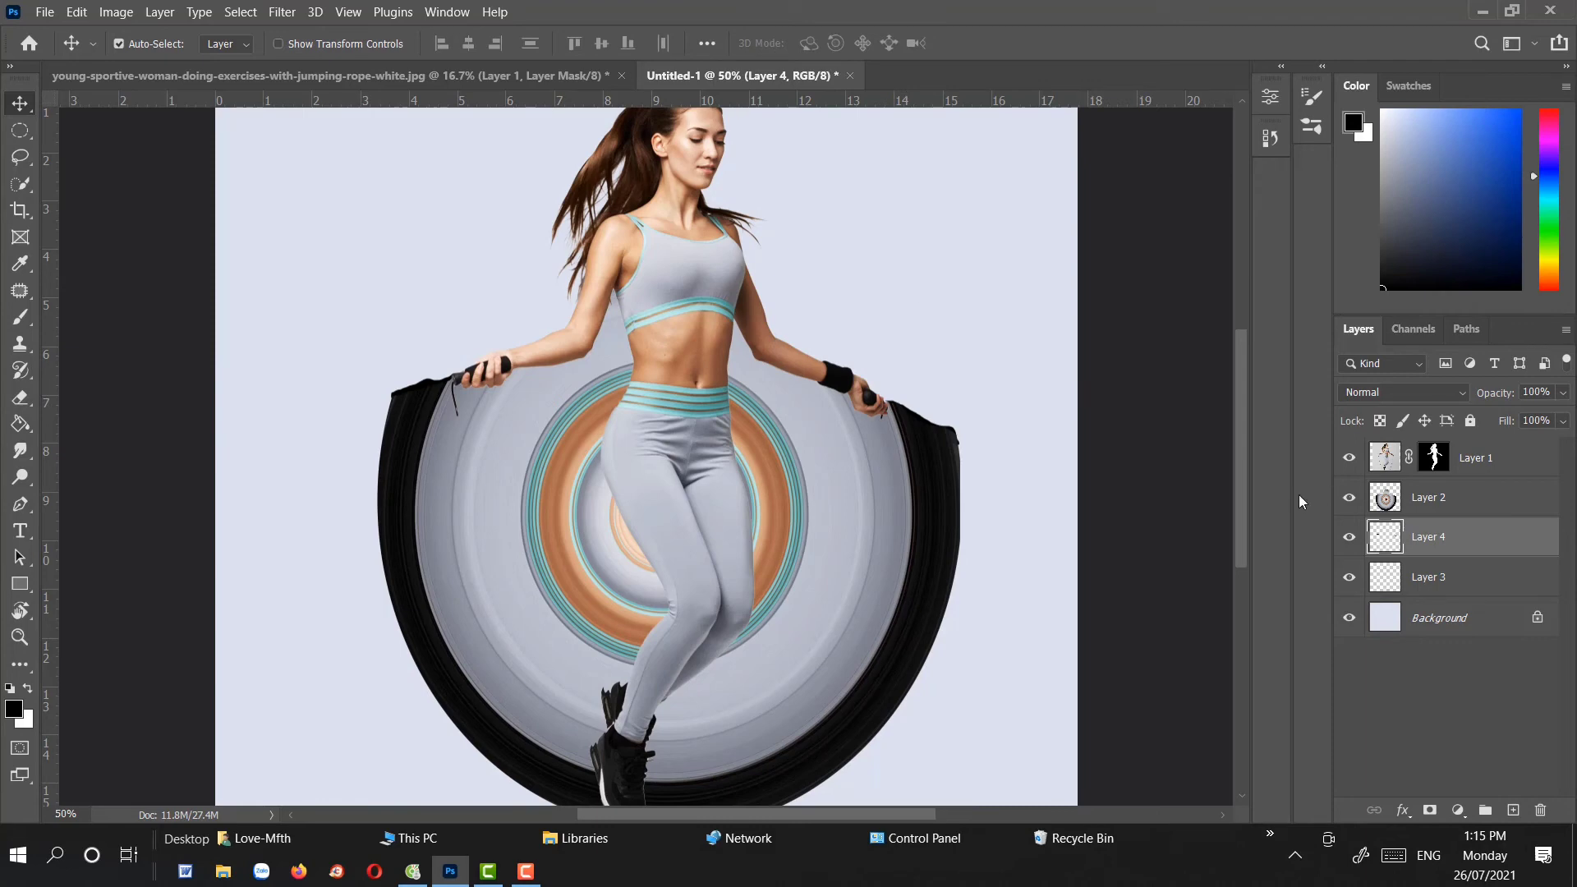
pyautogui.click(20, 397)
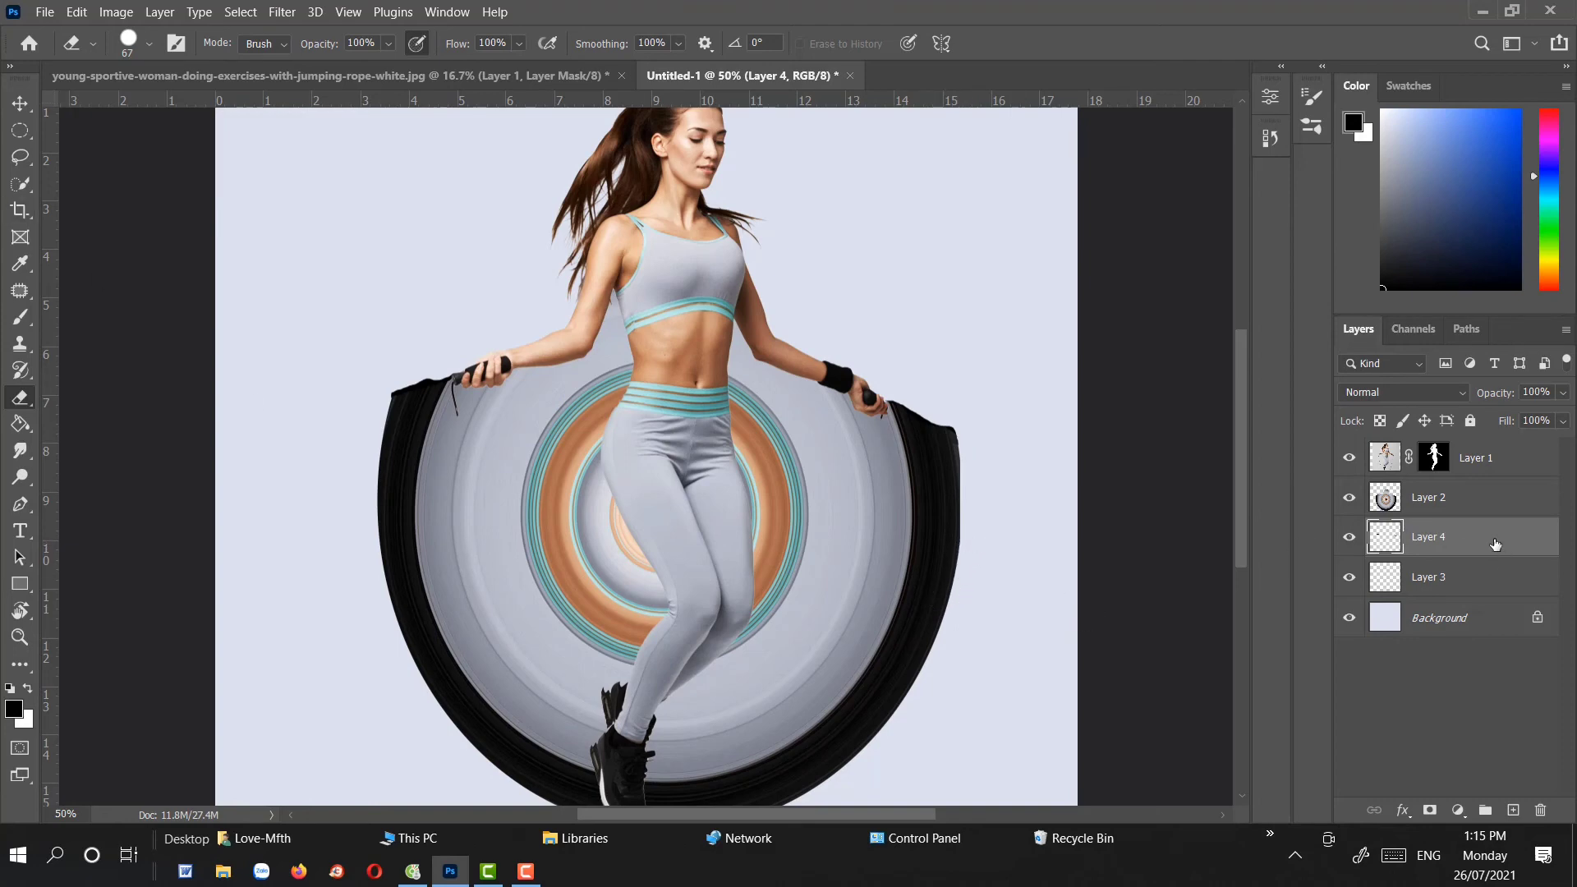
pyautogui.click(19, 102)
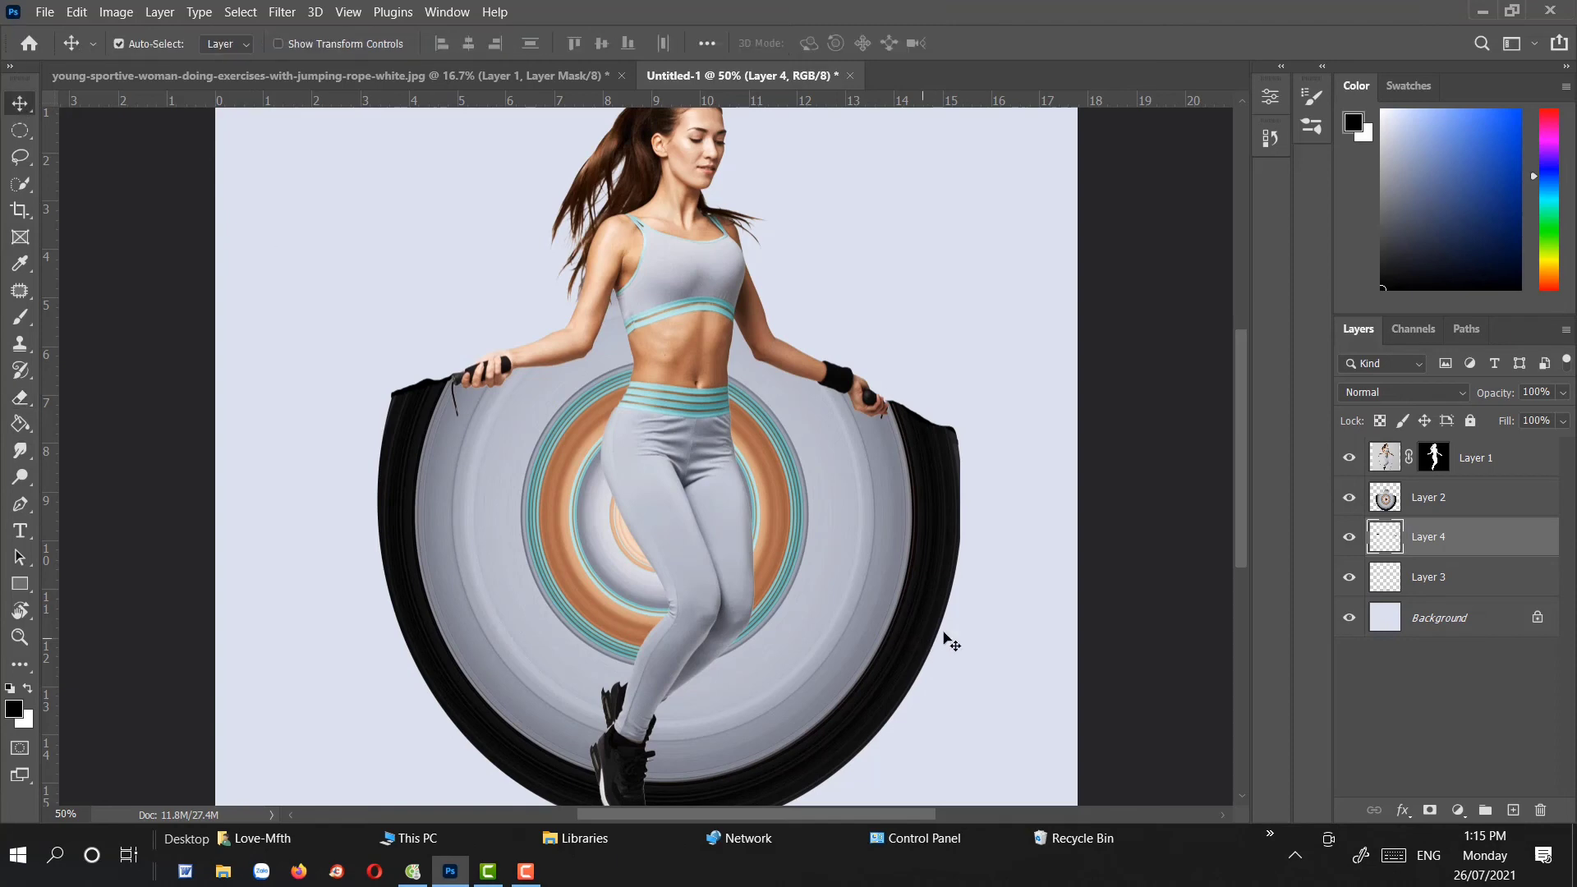
pyautogui.moveTo(905, 620); pyautogui.dragTo(896, 584)
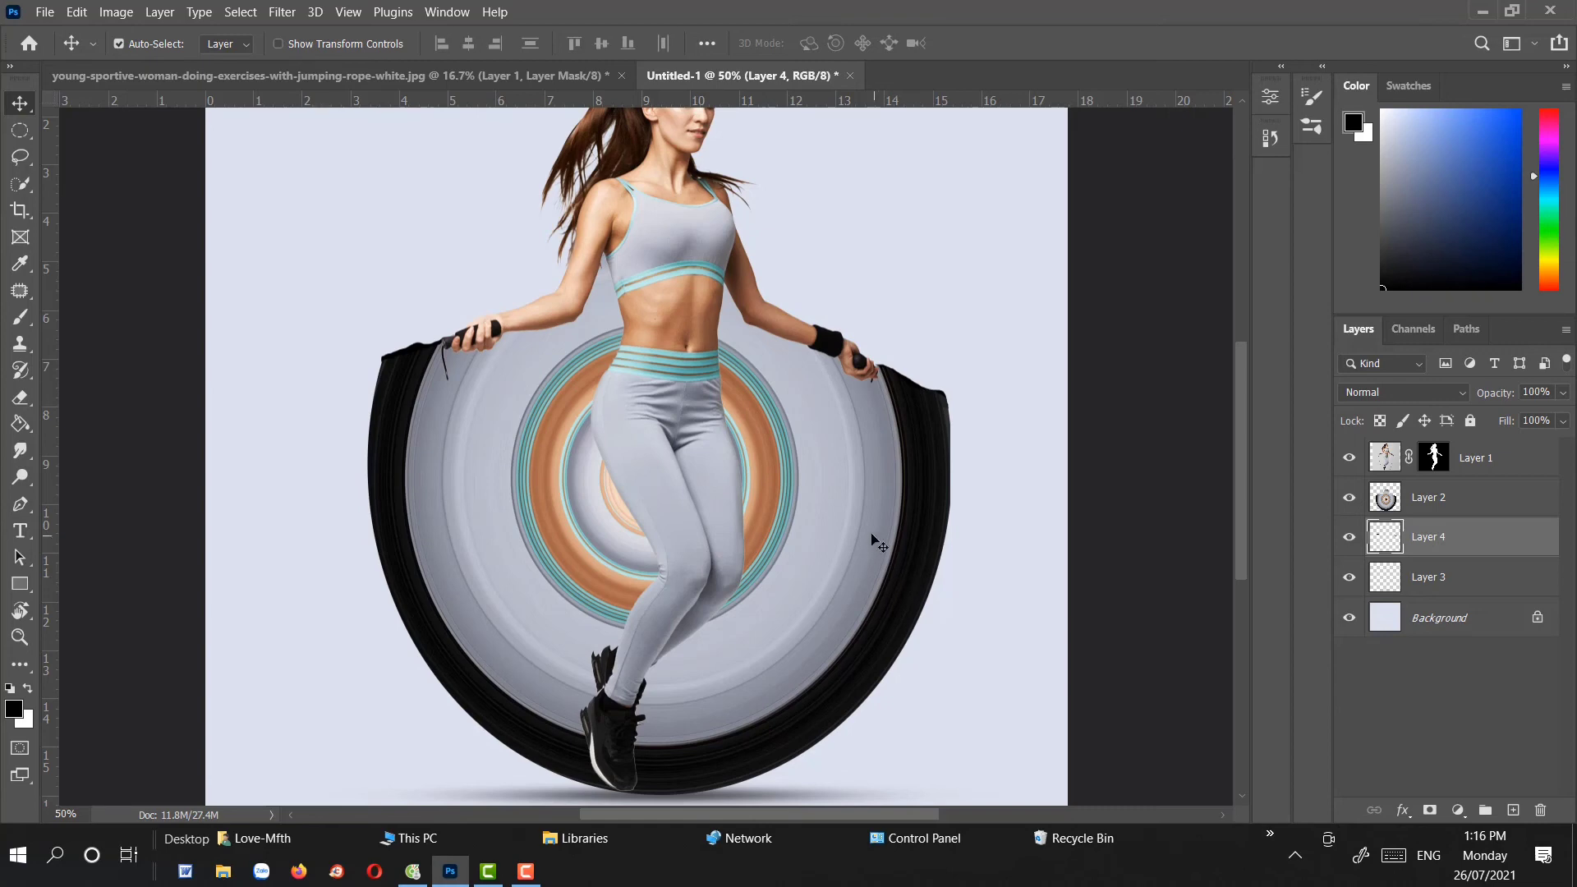
pyautogui.moveTo(843, 535); pyautogui.dragTo(838, 515)
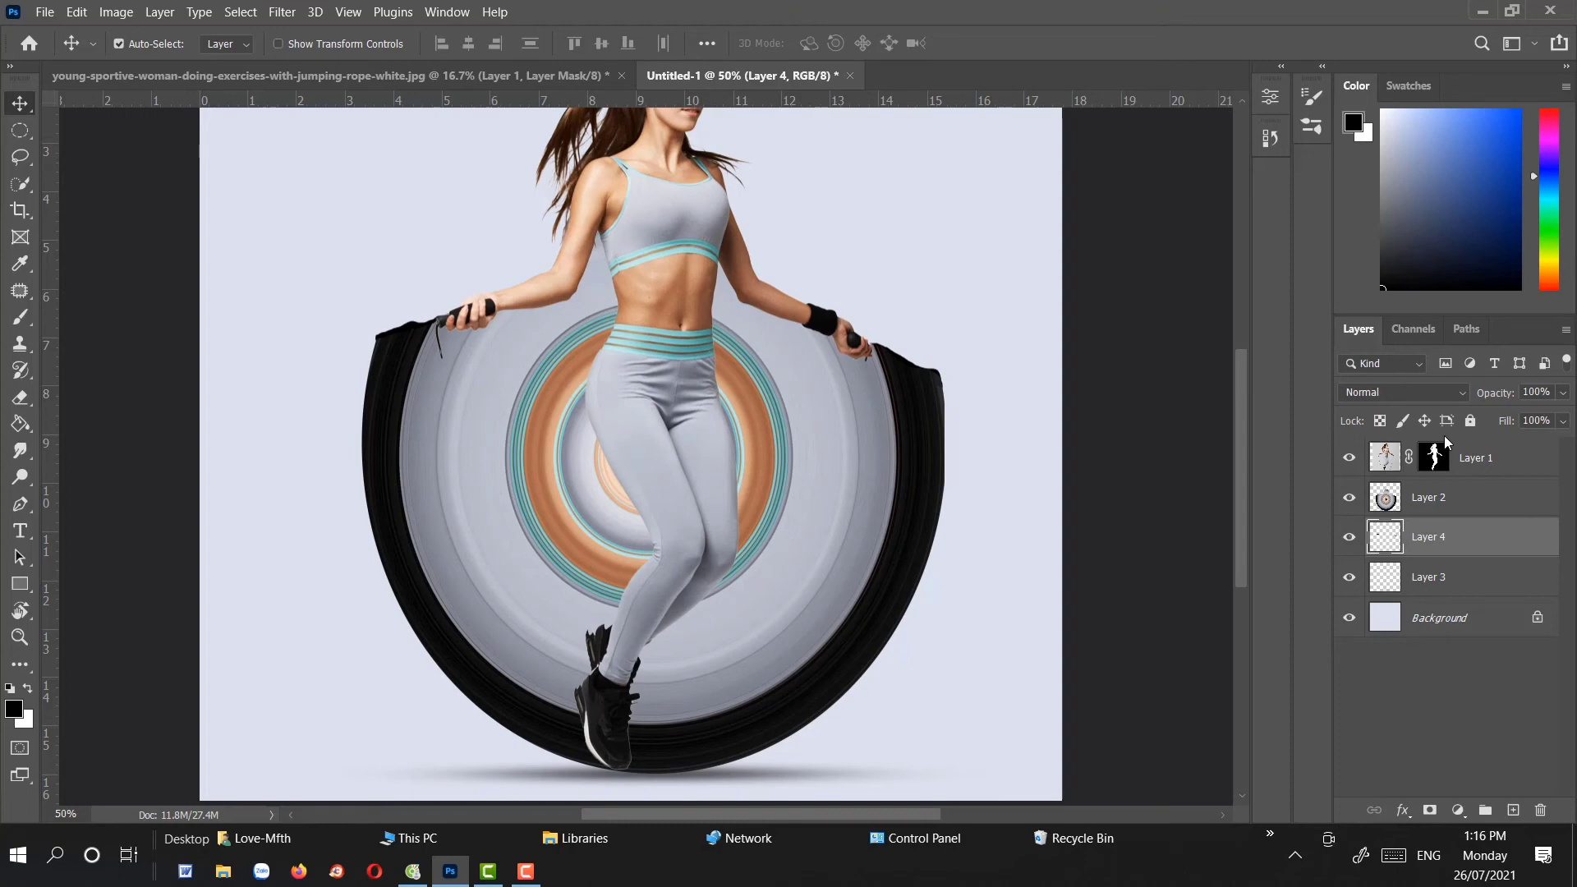
pyautogui.click(1385, 493)
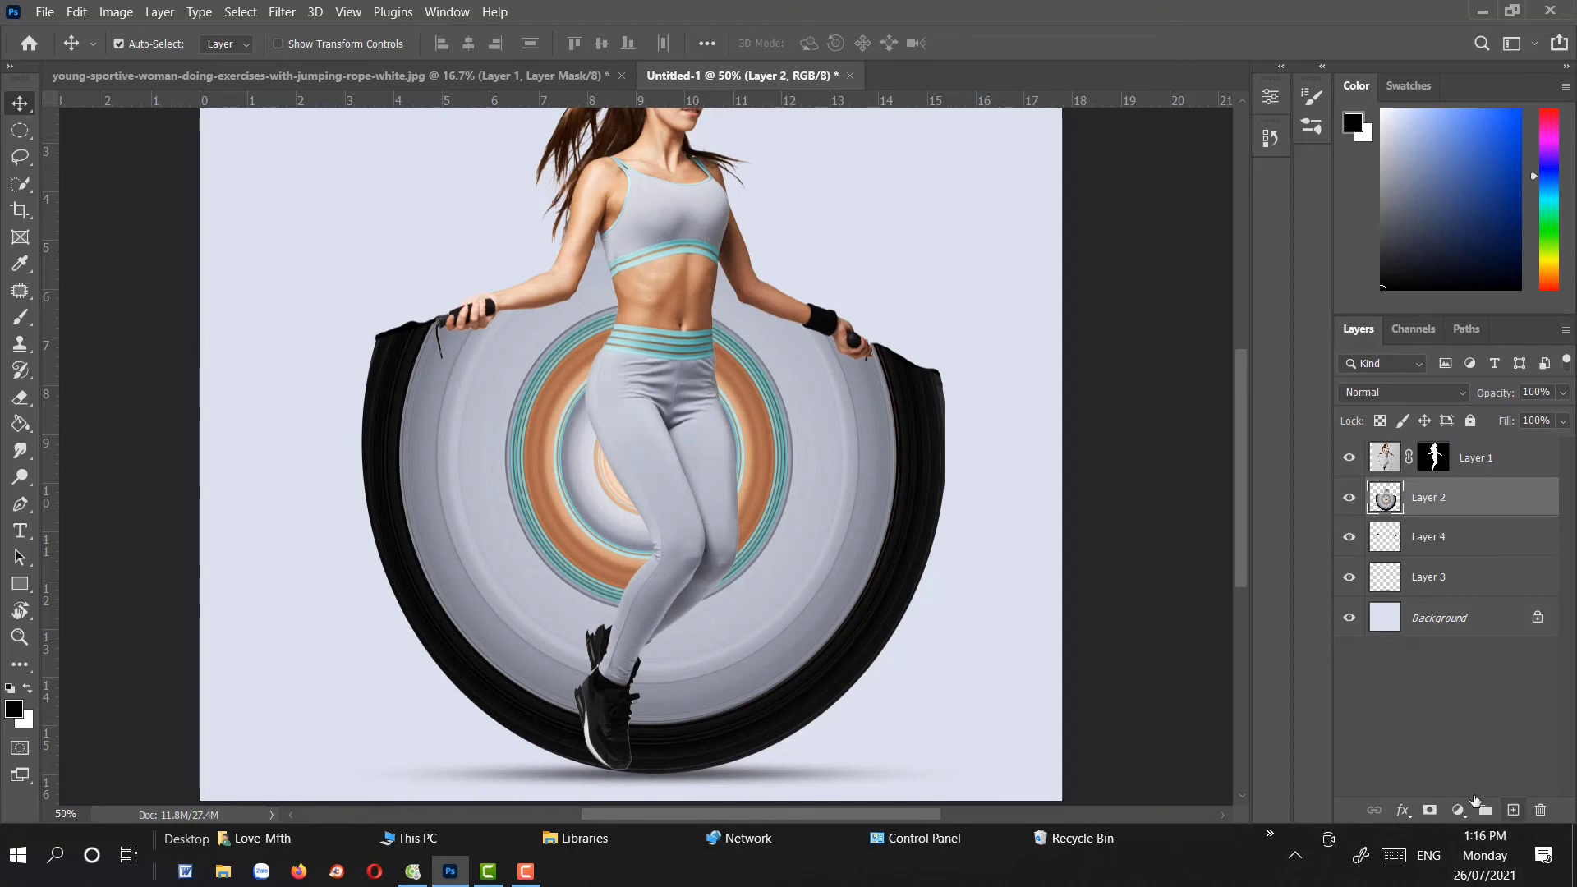
# Add Layer 5 above the disc and paint soft black shading around the torso
pyautogui.click(1514, 810)
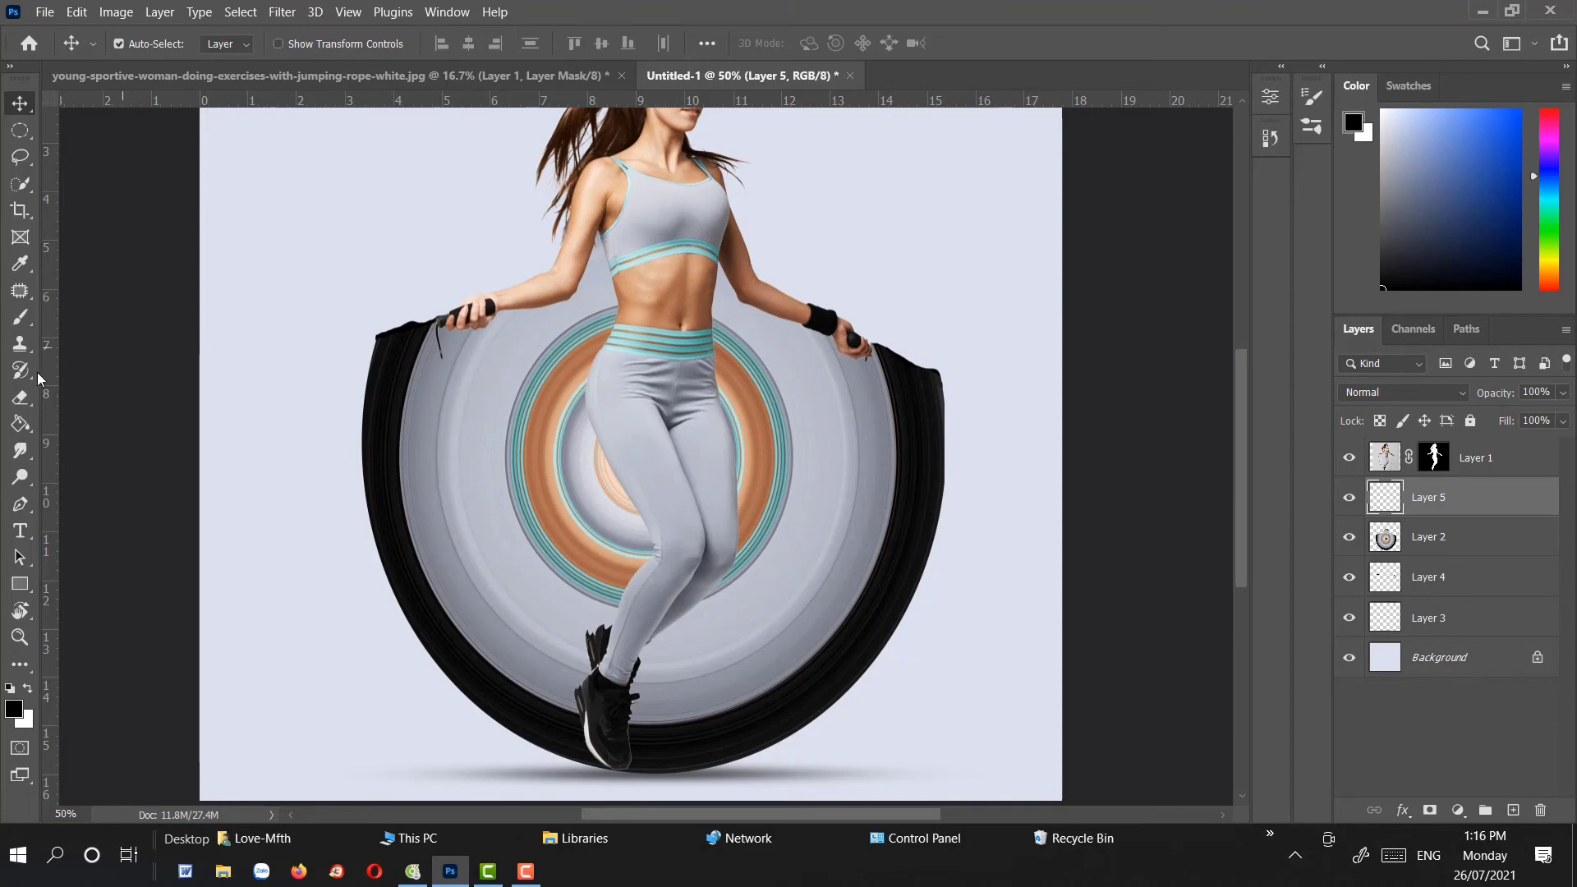
pyautogui.click(21, 317)
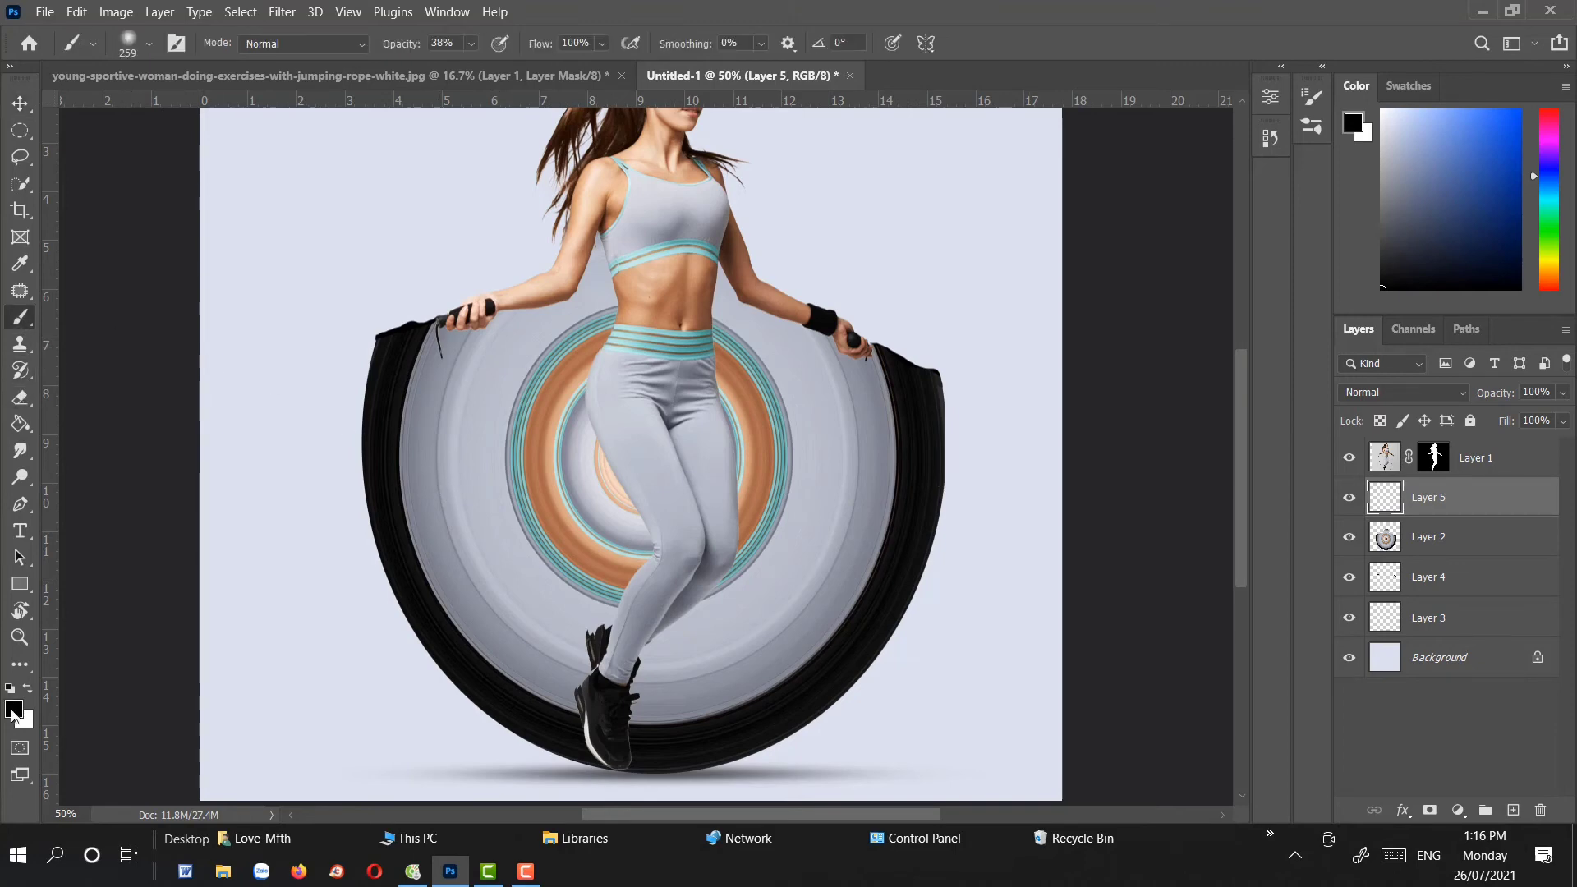
pyautogui.click(13, 710)
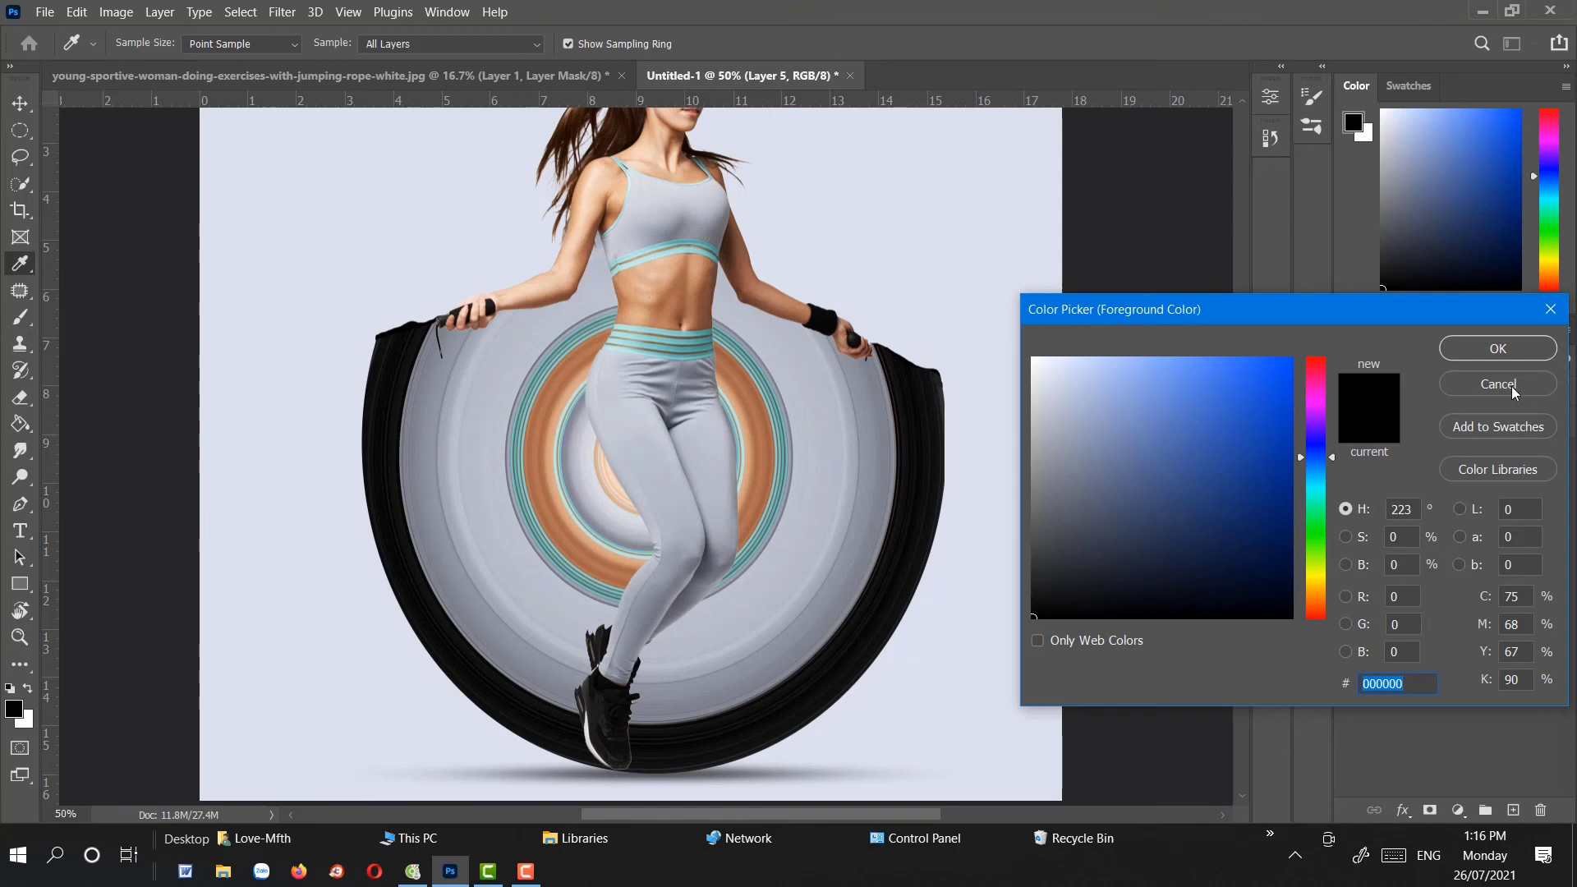
pyautogui.click(1497, 345)
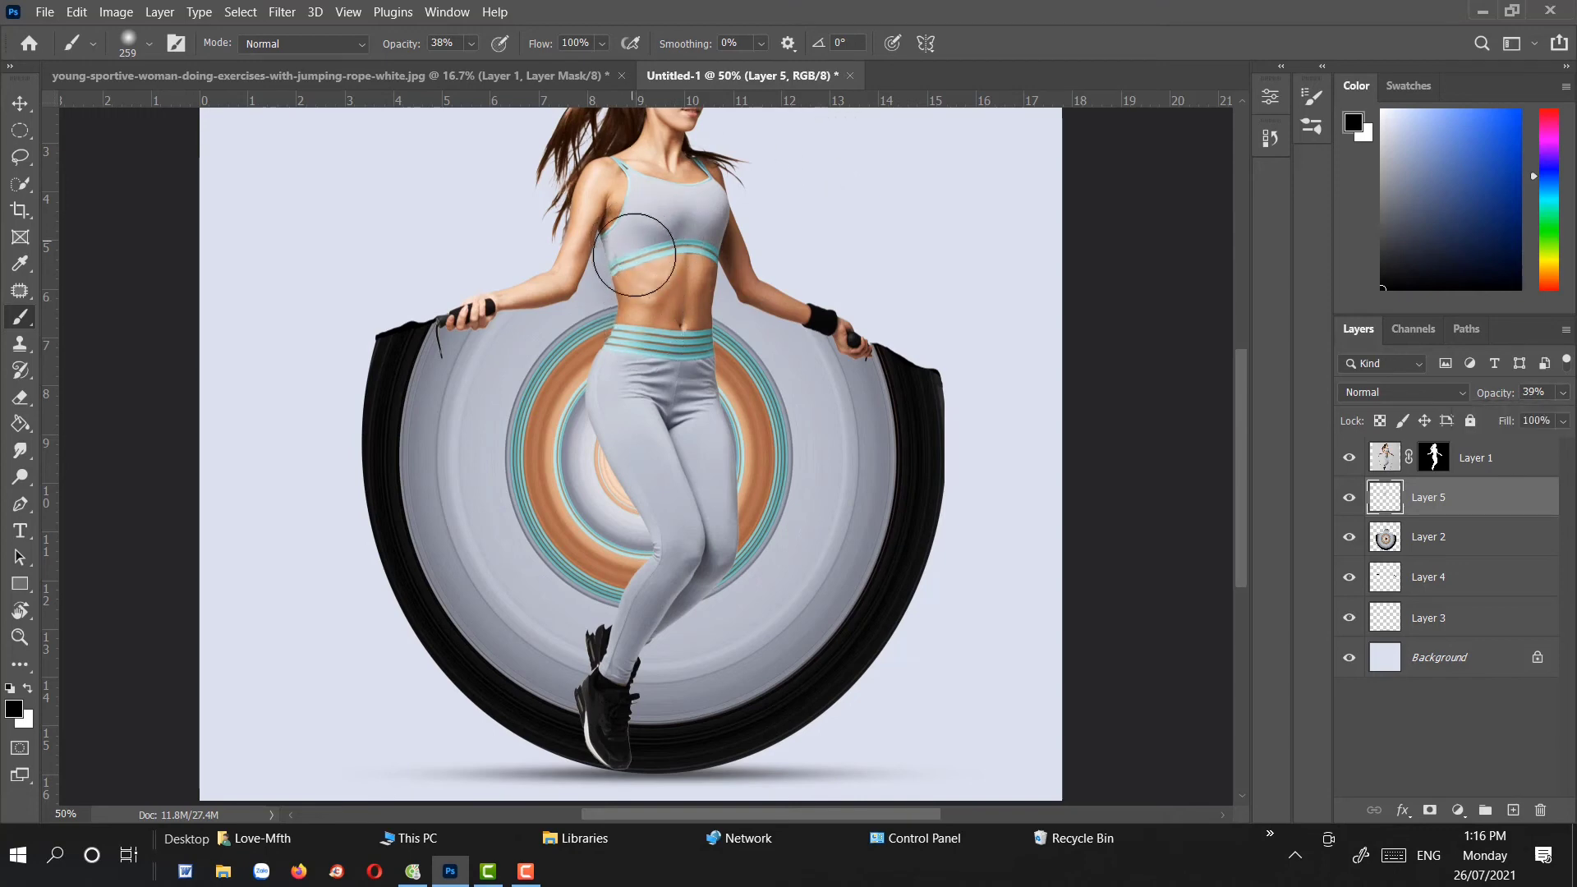
pyautogui.moveTo(621, 378); pyautogui.dragTo(637, 363)
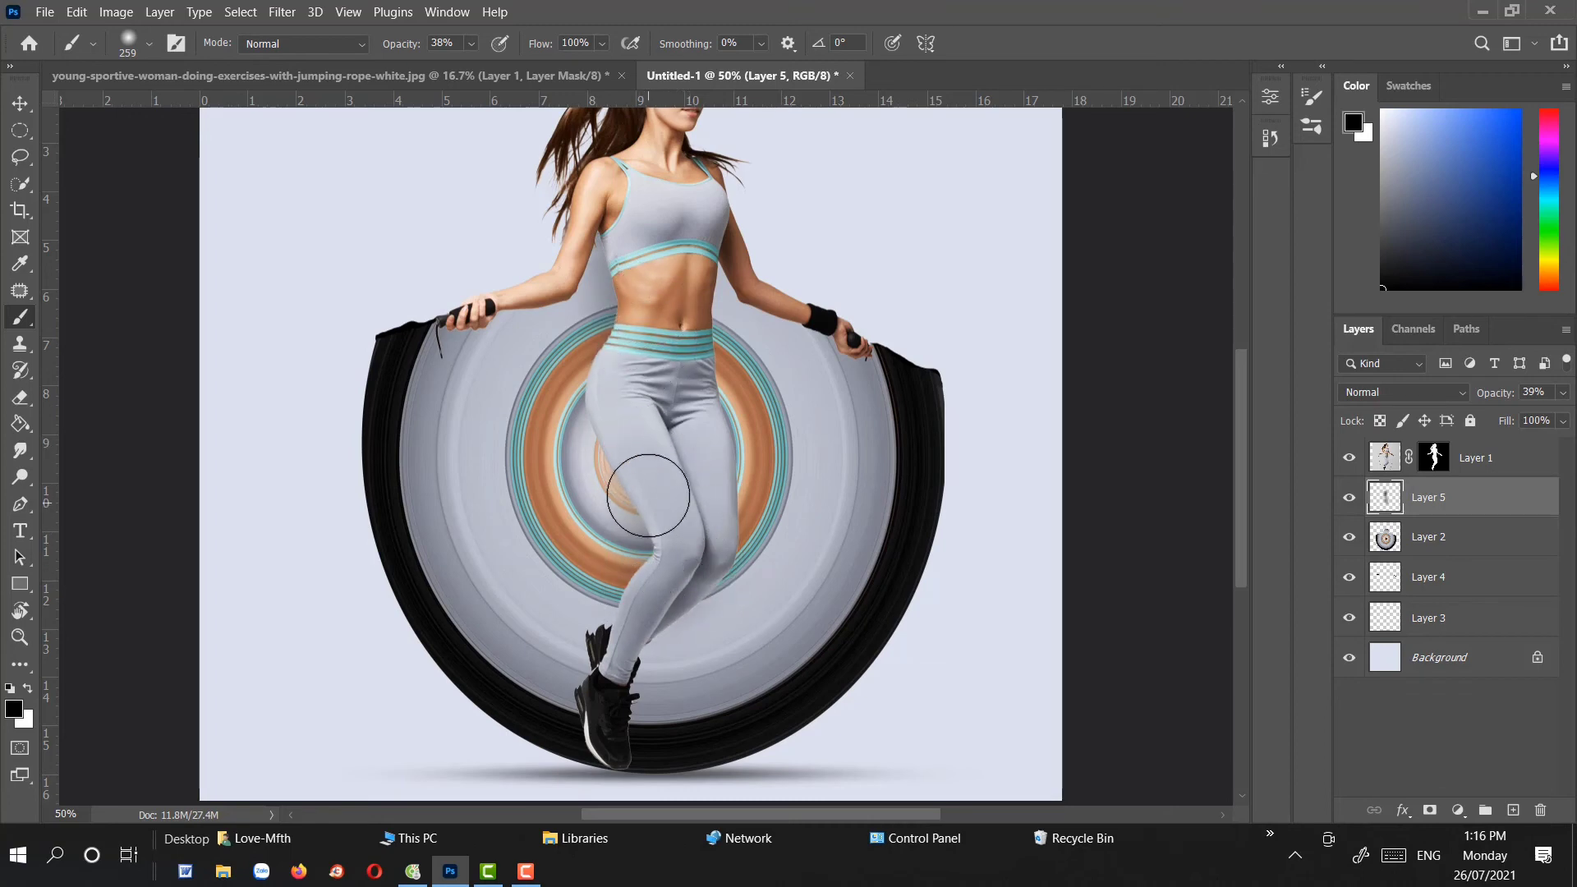
# Resize the brush to 168 px and paint faint shading near the shoe sole
pyautogui.rightClick(653, 485)
pyautogui.moveTo(831, 497); pyautogui.dragTo(843, 501)
pyautogui.click(645, 518)
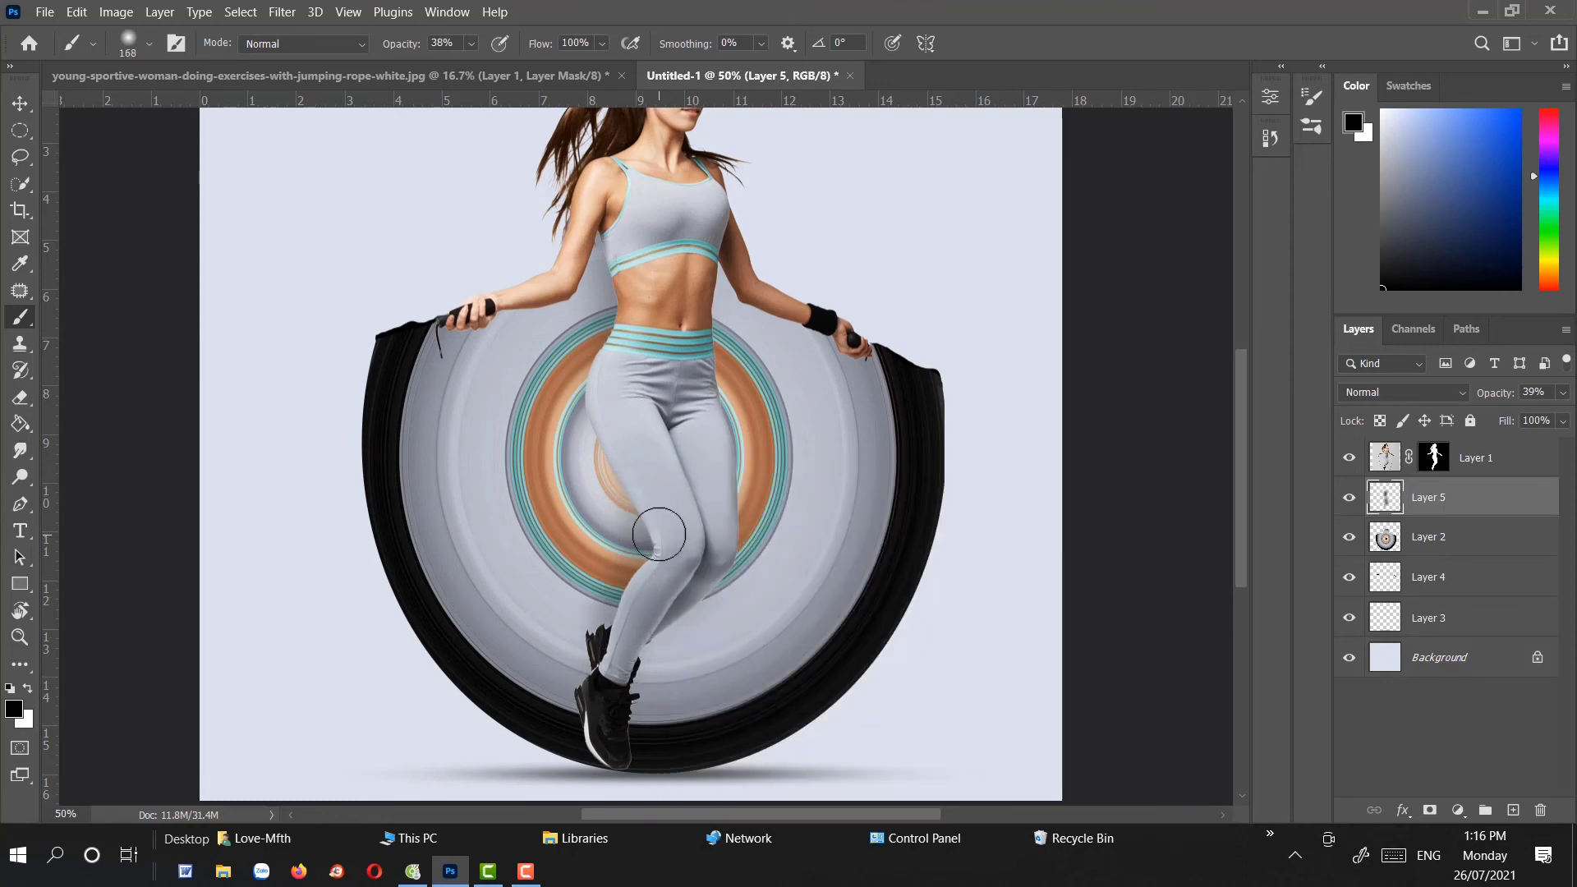
pyautogui.rightClick(649, 526)
pyautogui.click(625, 440)
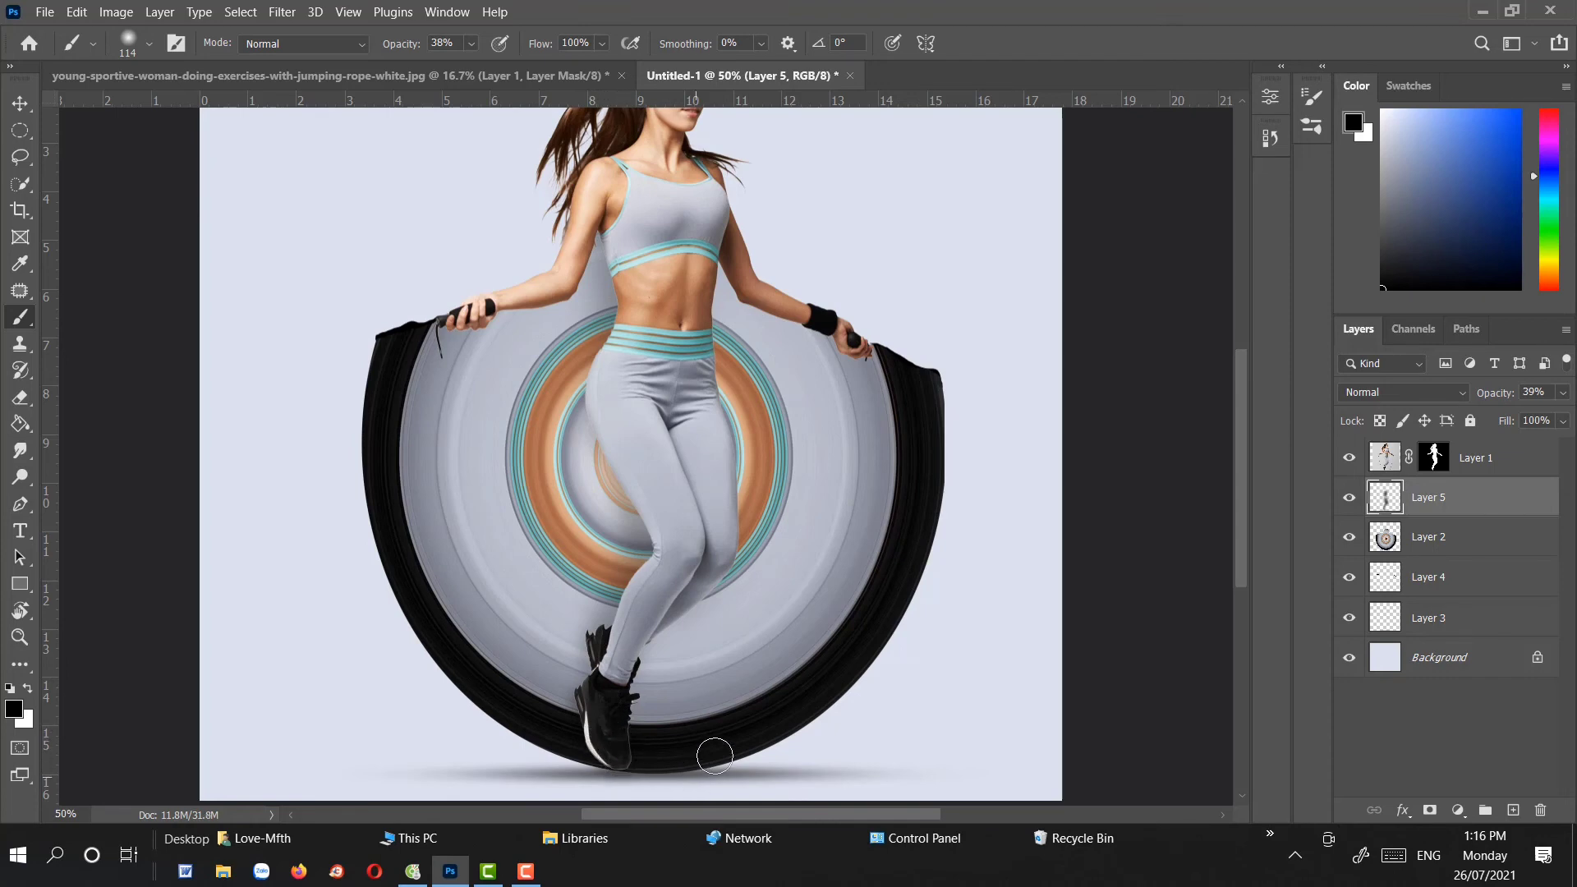
pyautogui.moveTo(620, 739); pyautogui.dragTo(607, 733)
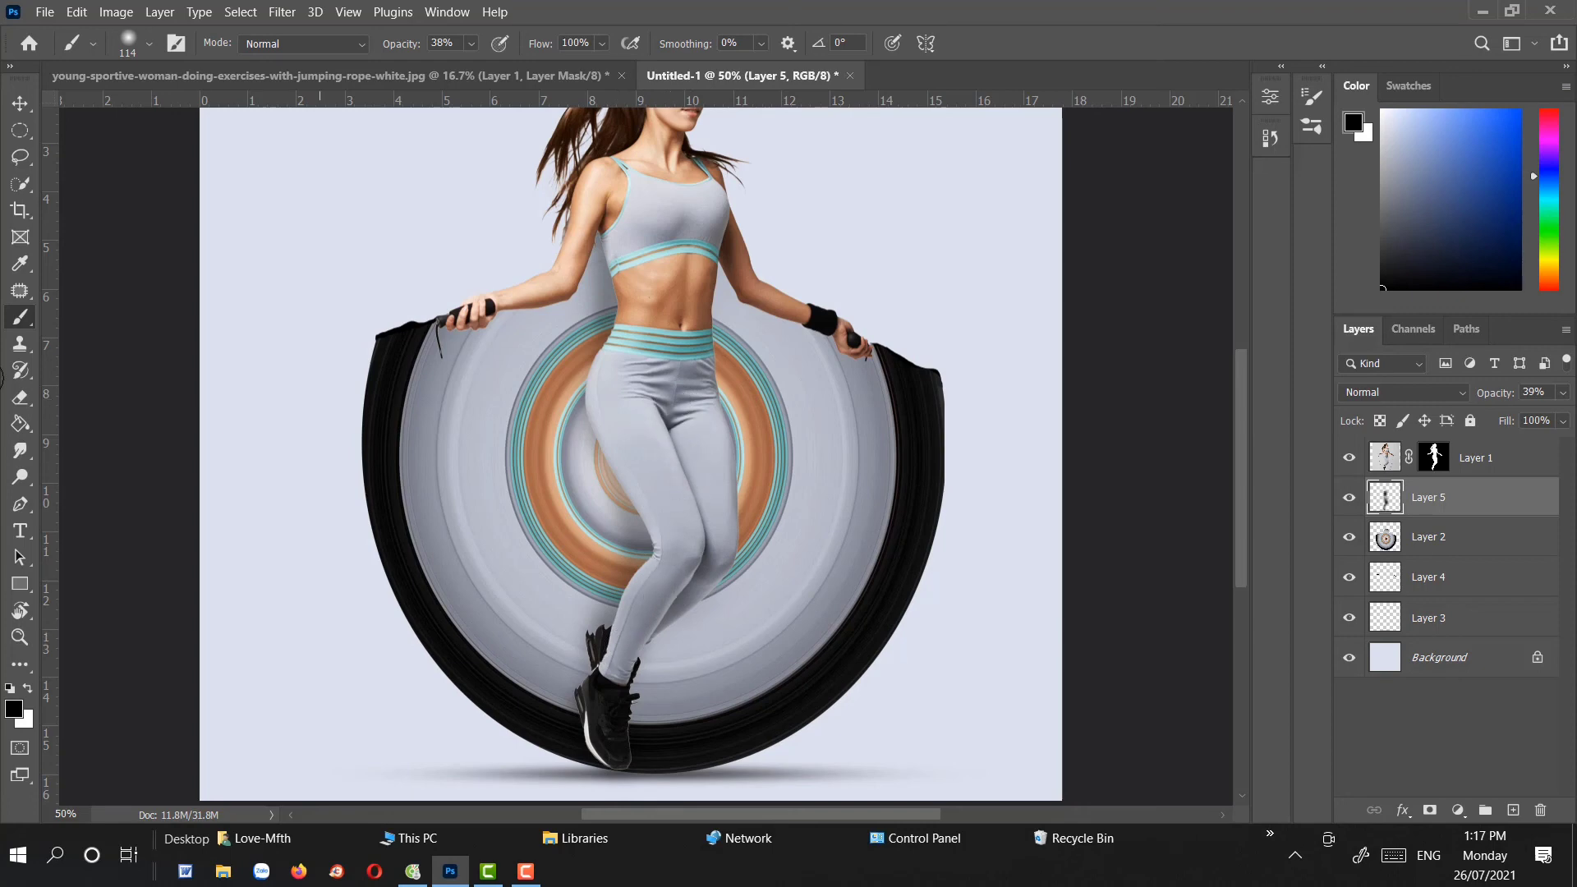
# Try the Clone Stamp near the arm and dismiss the missing-source errors
pyautogui.click(20, 343)
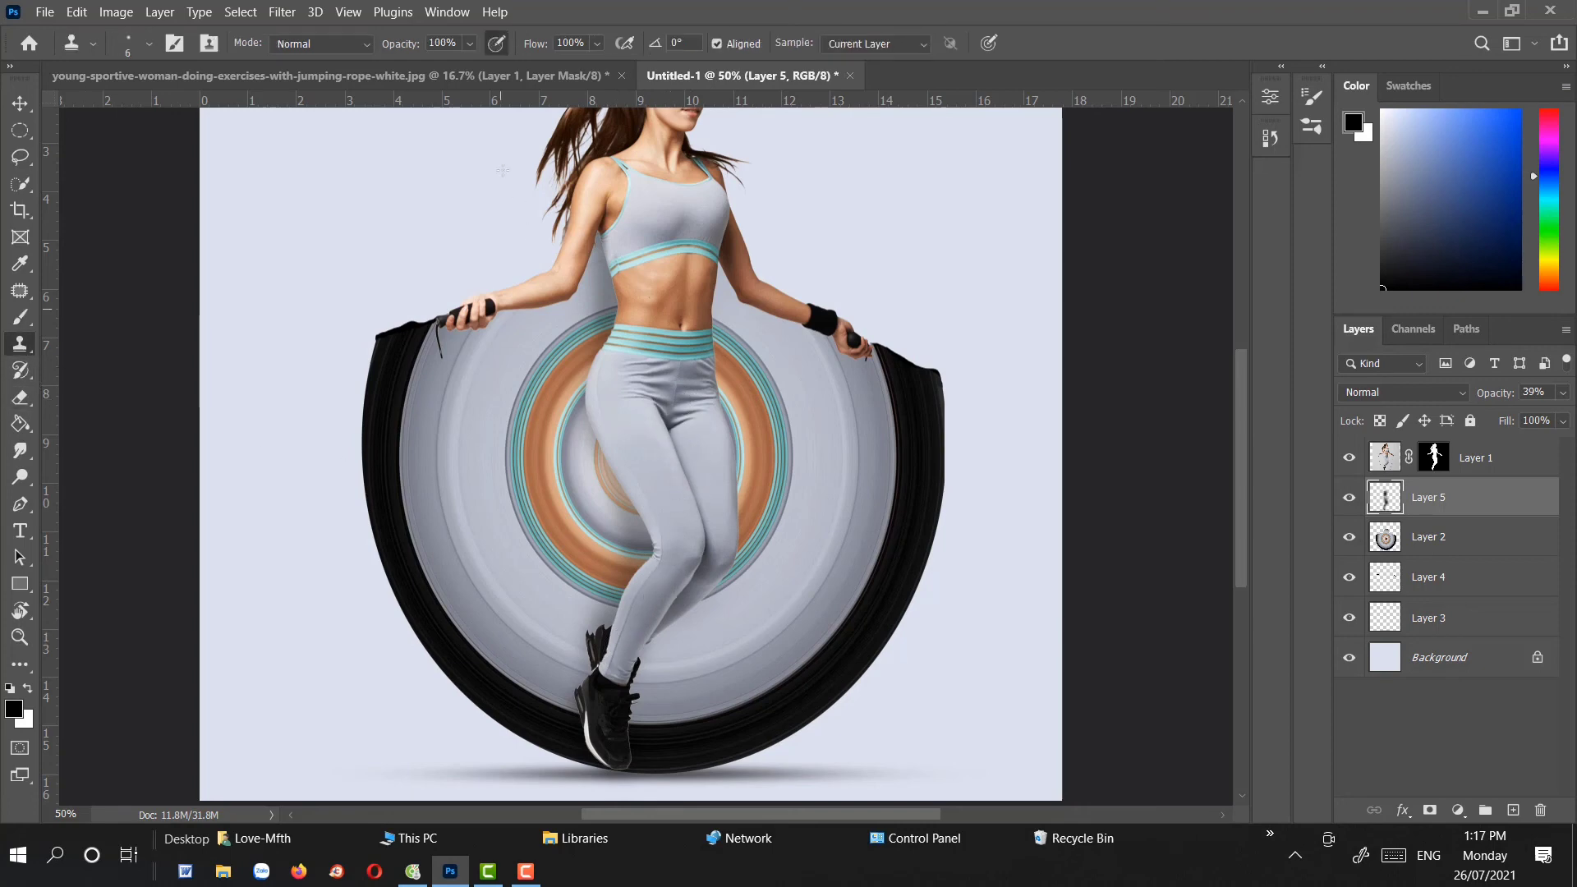
pyautogui.click(470, 44)
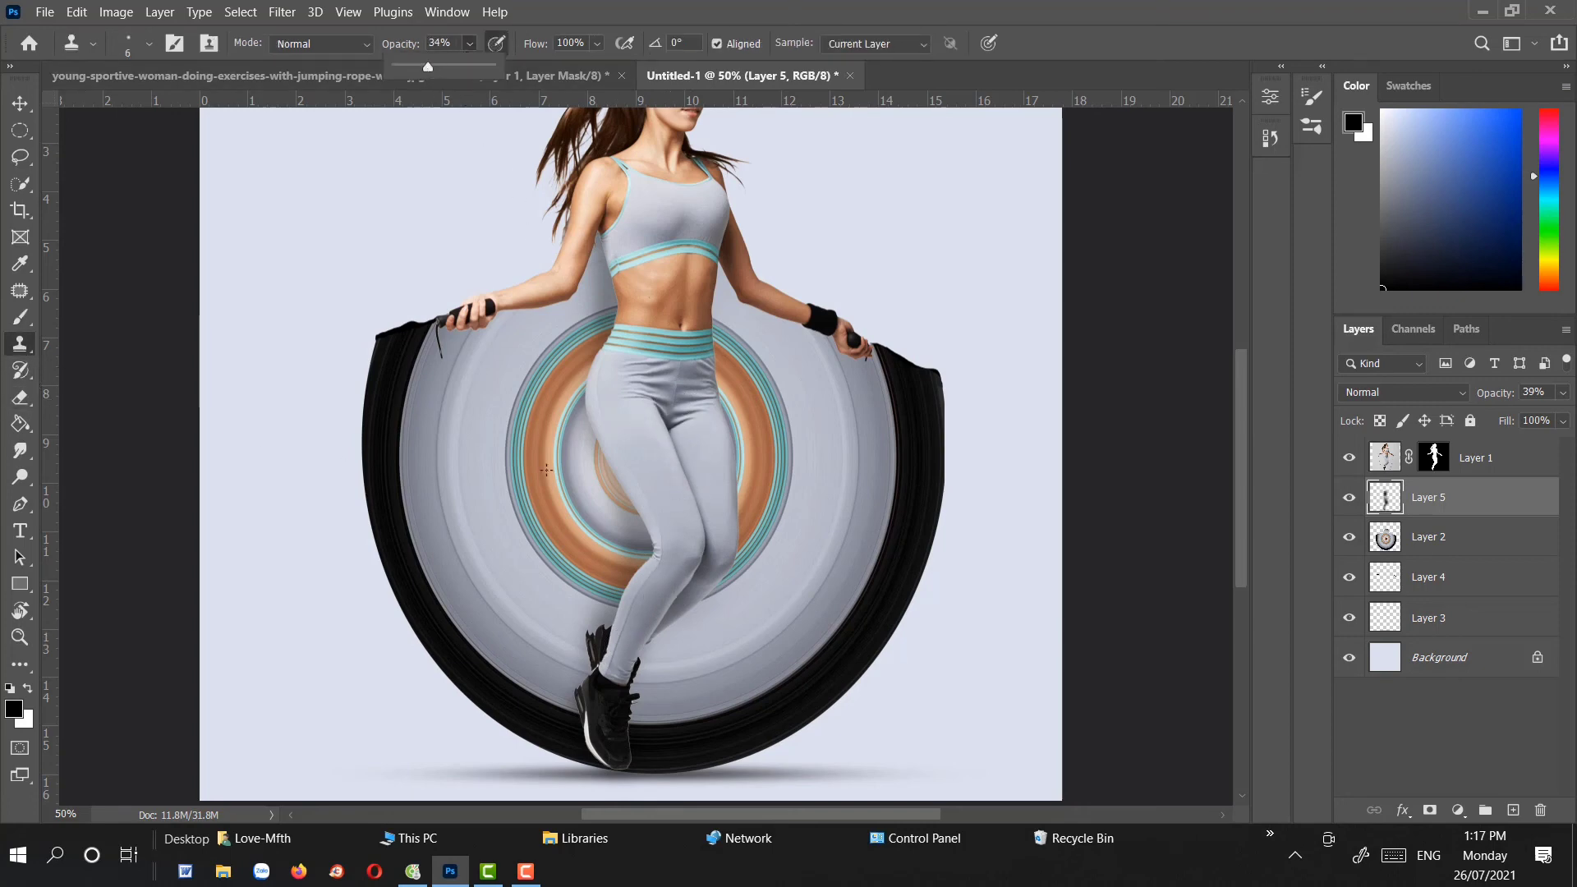
pyautogui.rightClick(580, 493)
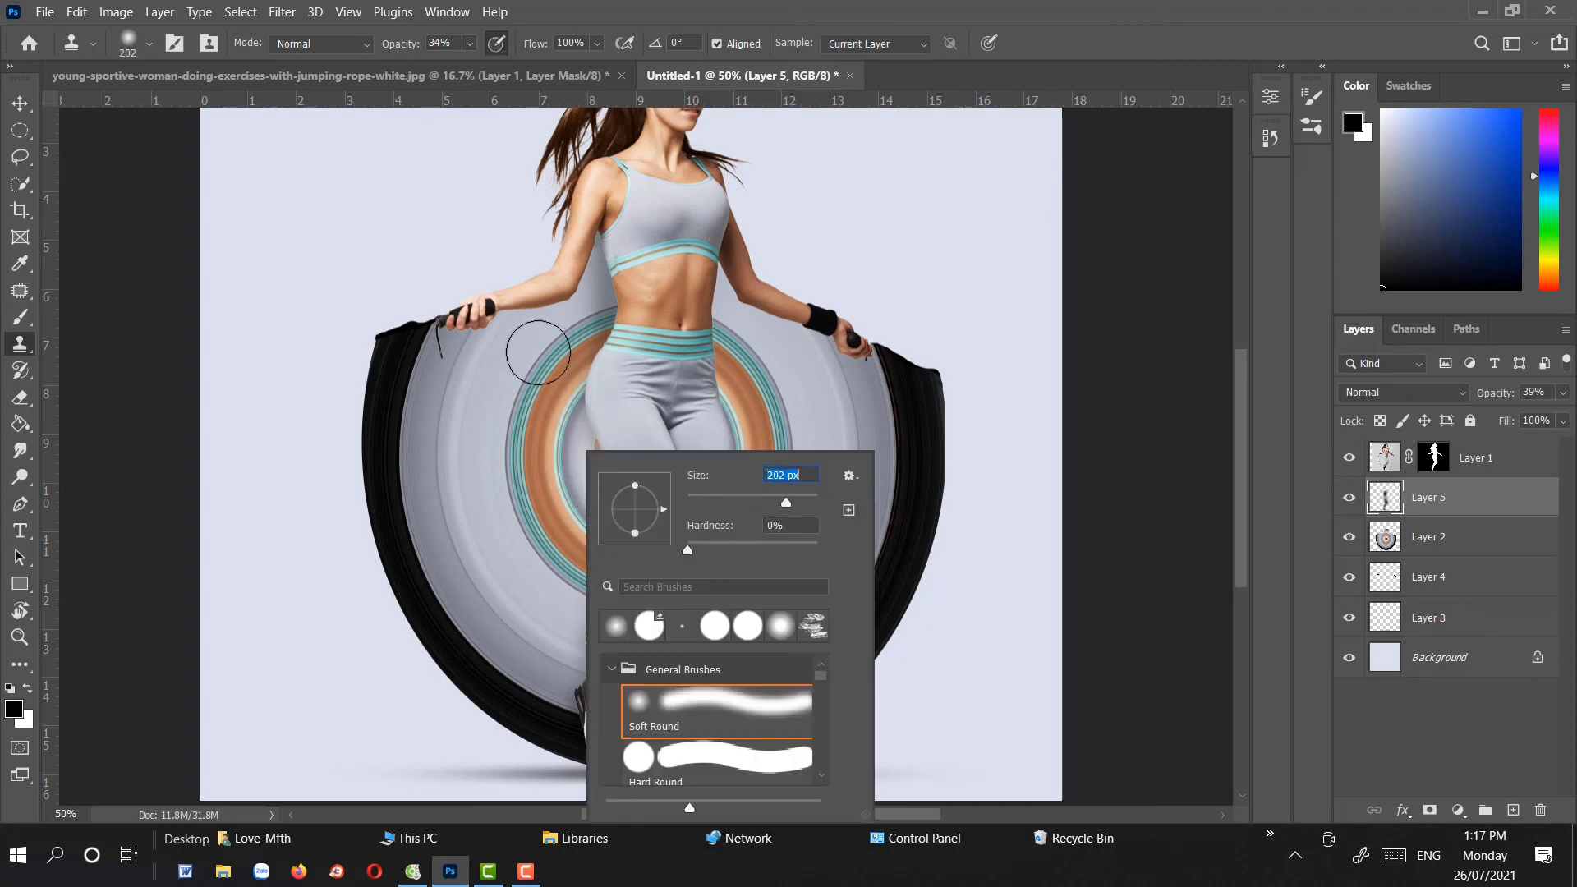
pyautogui.click(574, 302)
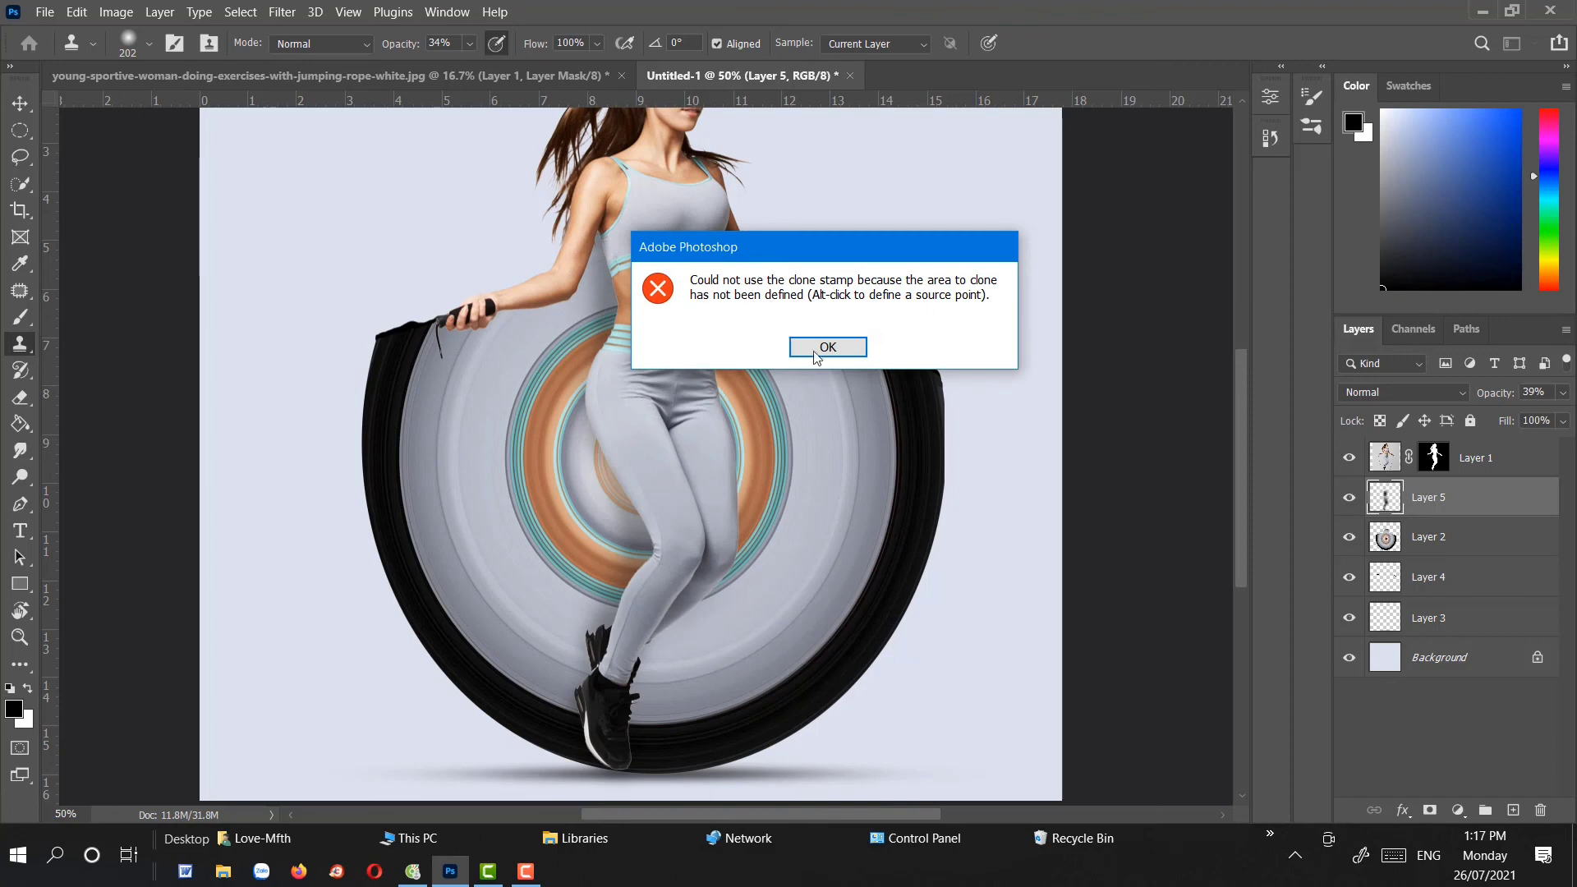
pyautogui.click(828, 347)
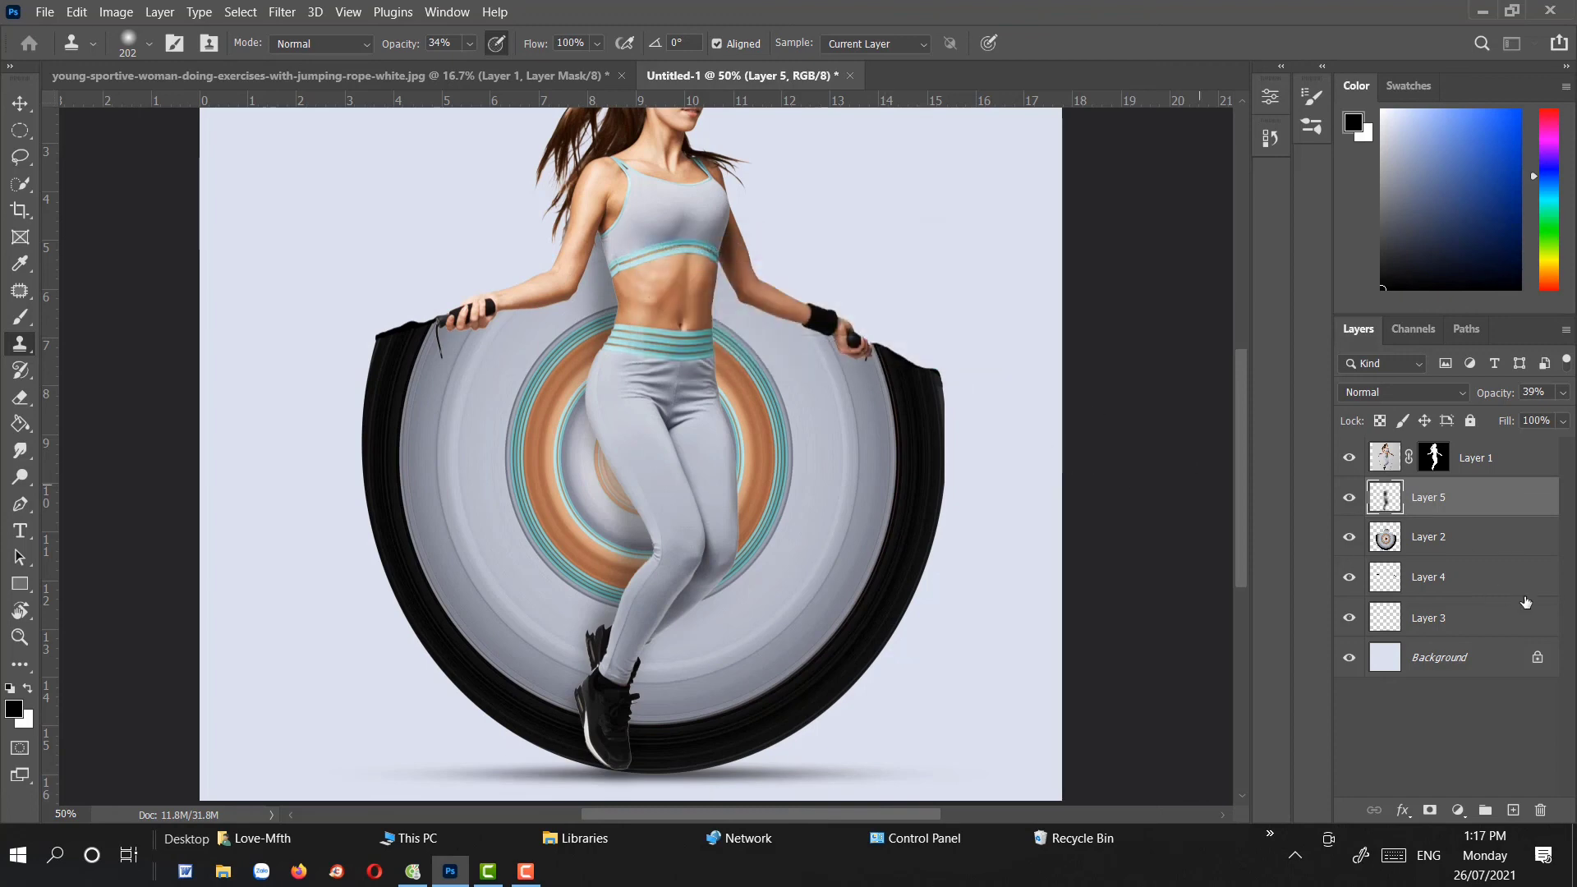
pyautogui.click(573, 299)
pyautogui.click(828, 347)
# Set the Eraser to Soft Round, 0% hardness, 168 px, 22% opacity
pyautogui.click(23, 399)
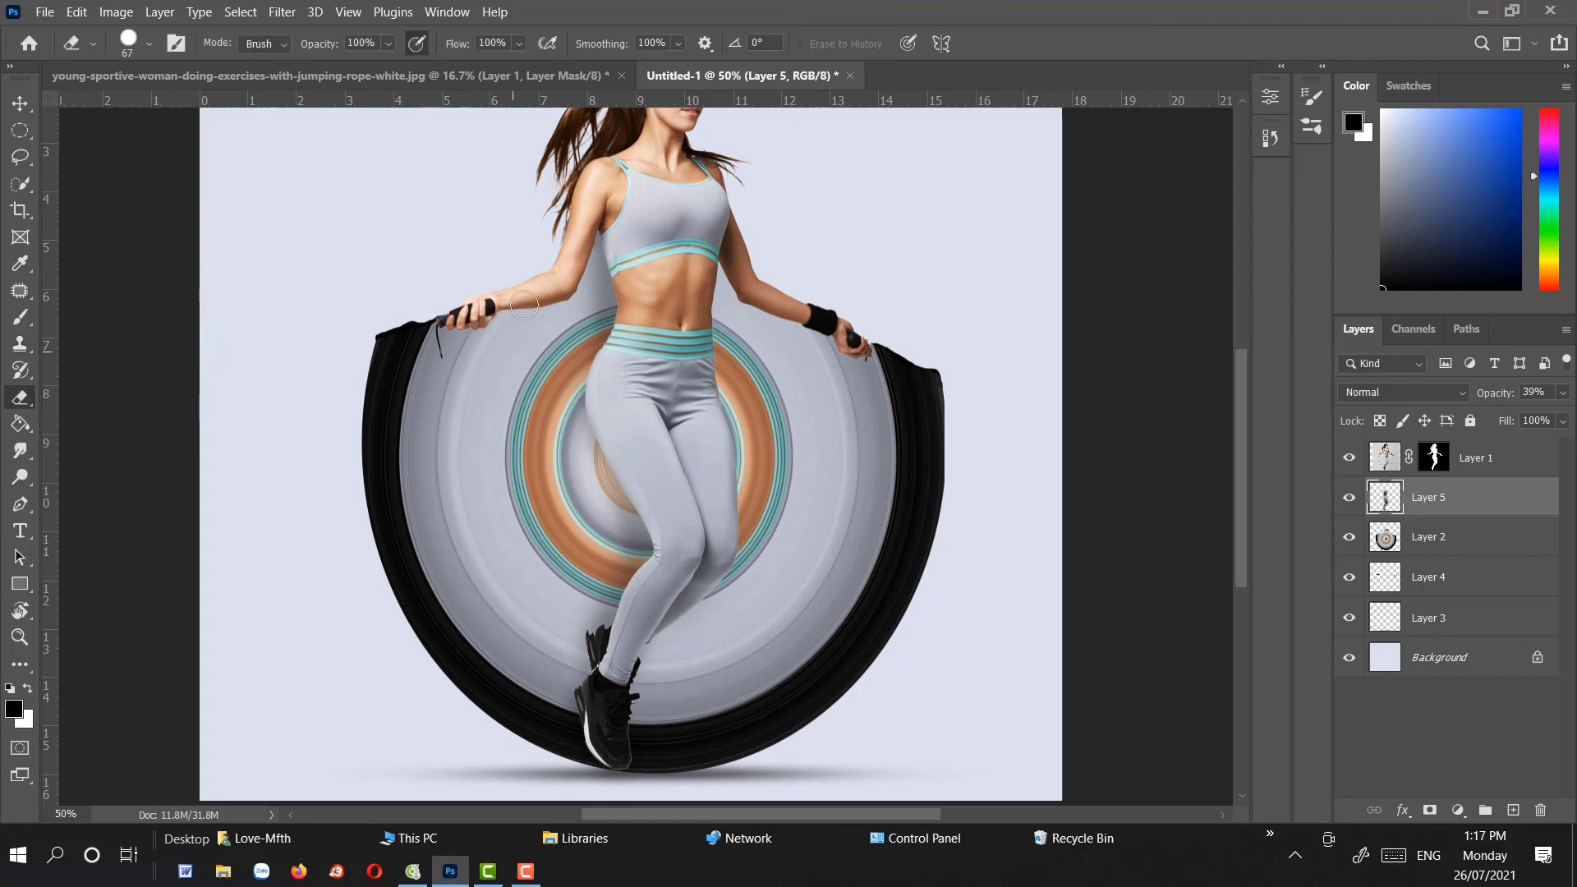
pyautogui.rightClick(604, 284)
pyautogui.moveTo(772, 329); pyautogui.dragTo(788, 329)
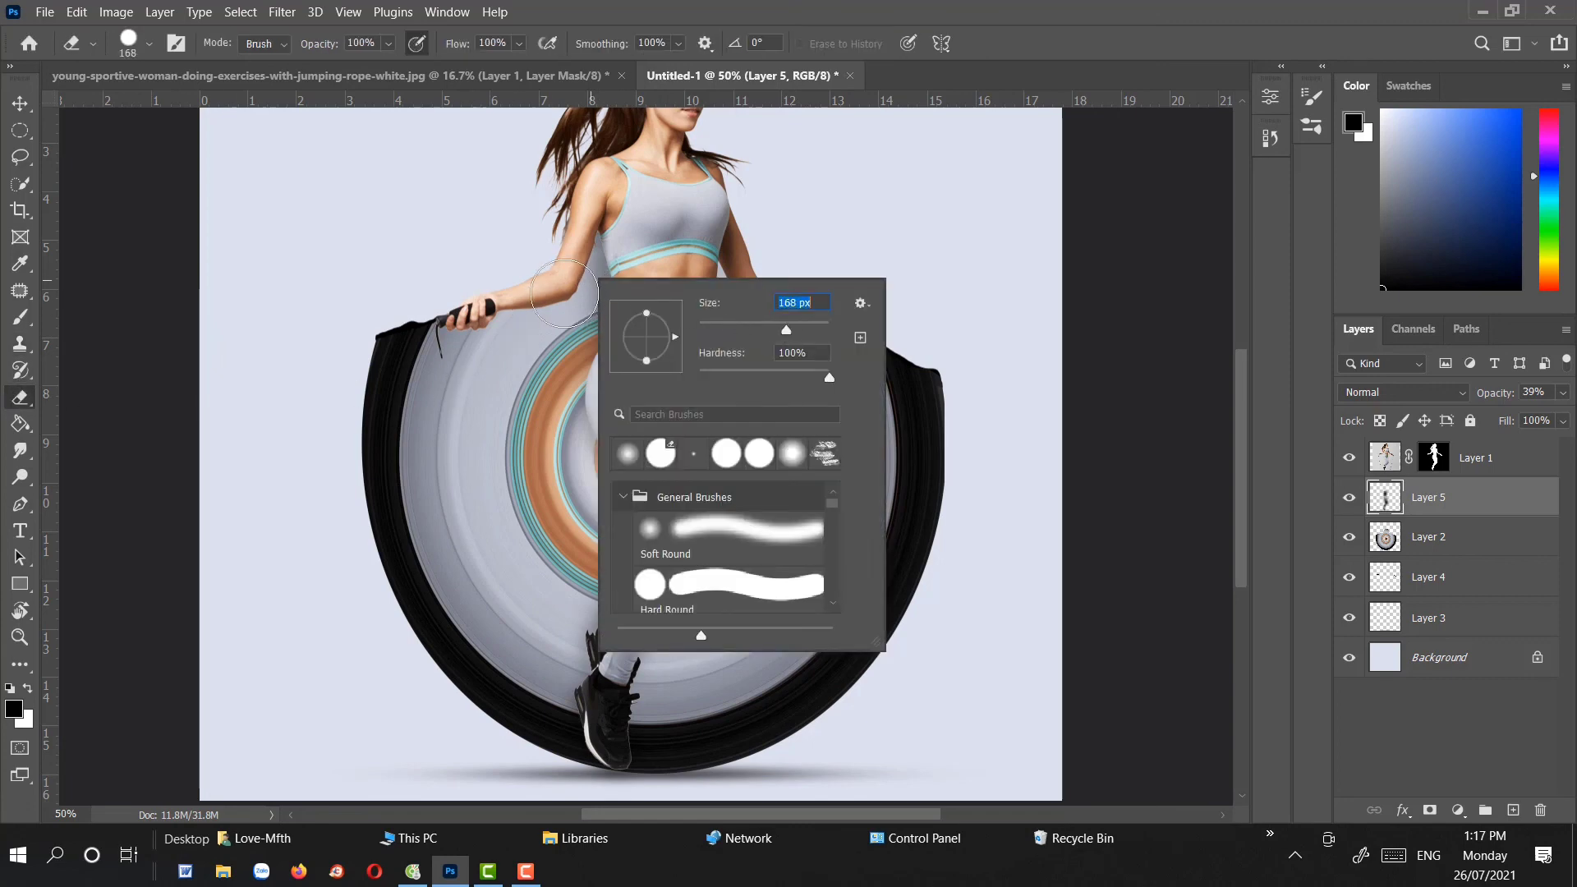
pyautogui.click(561, 335)
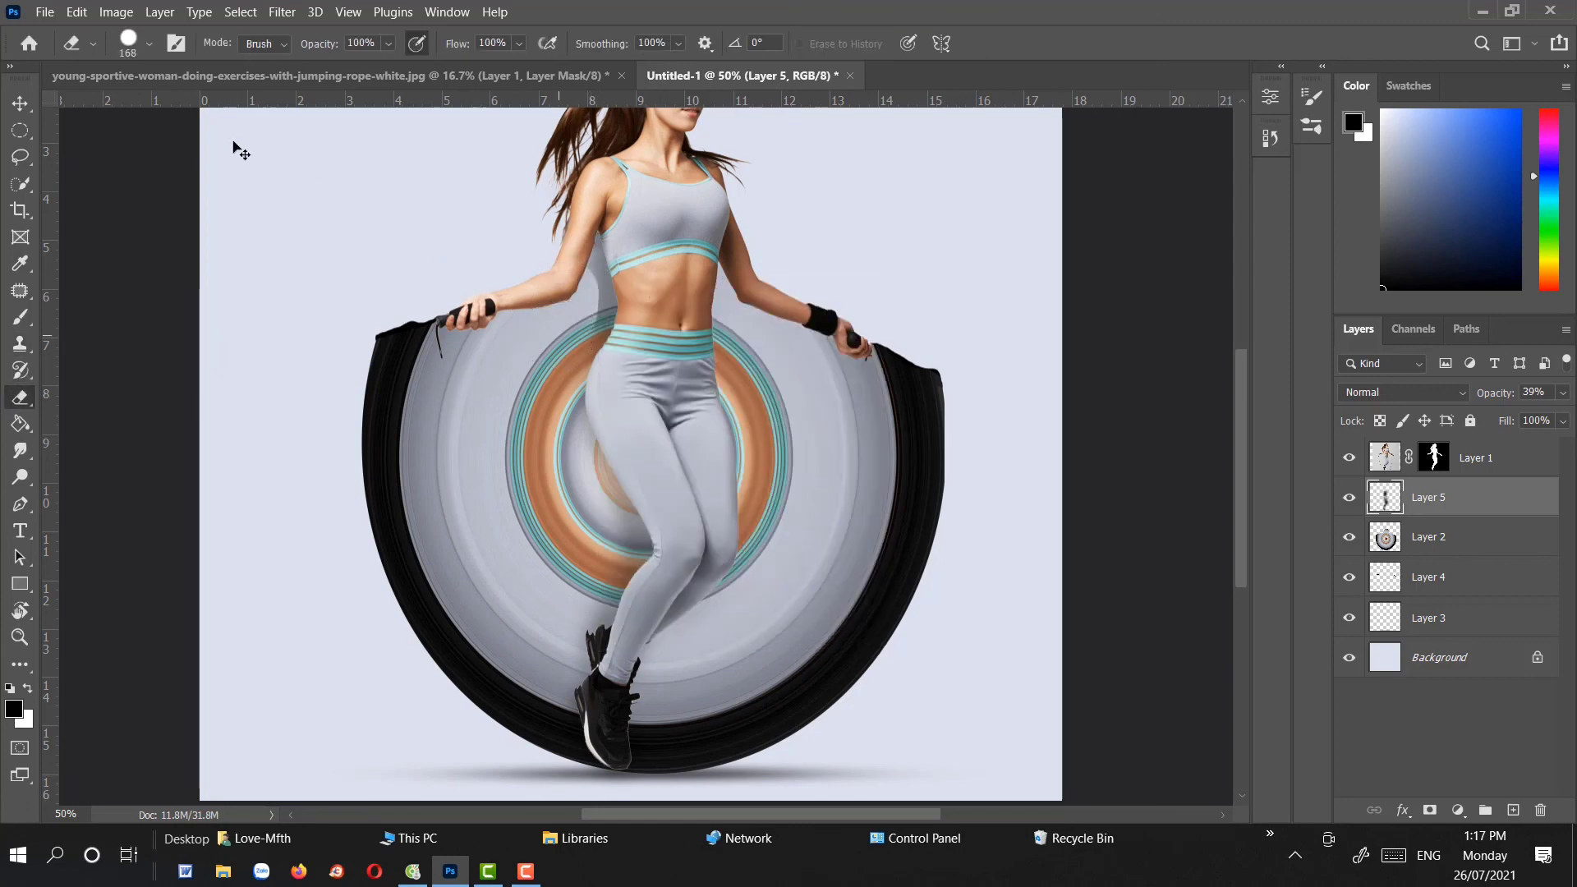
pyautogui.click(149, 43)
pyautogui.click(113, 338)
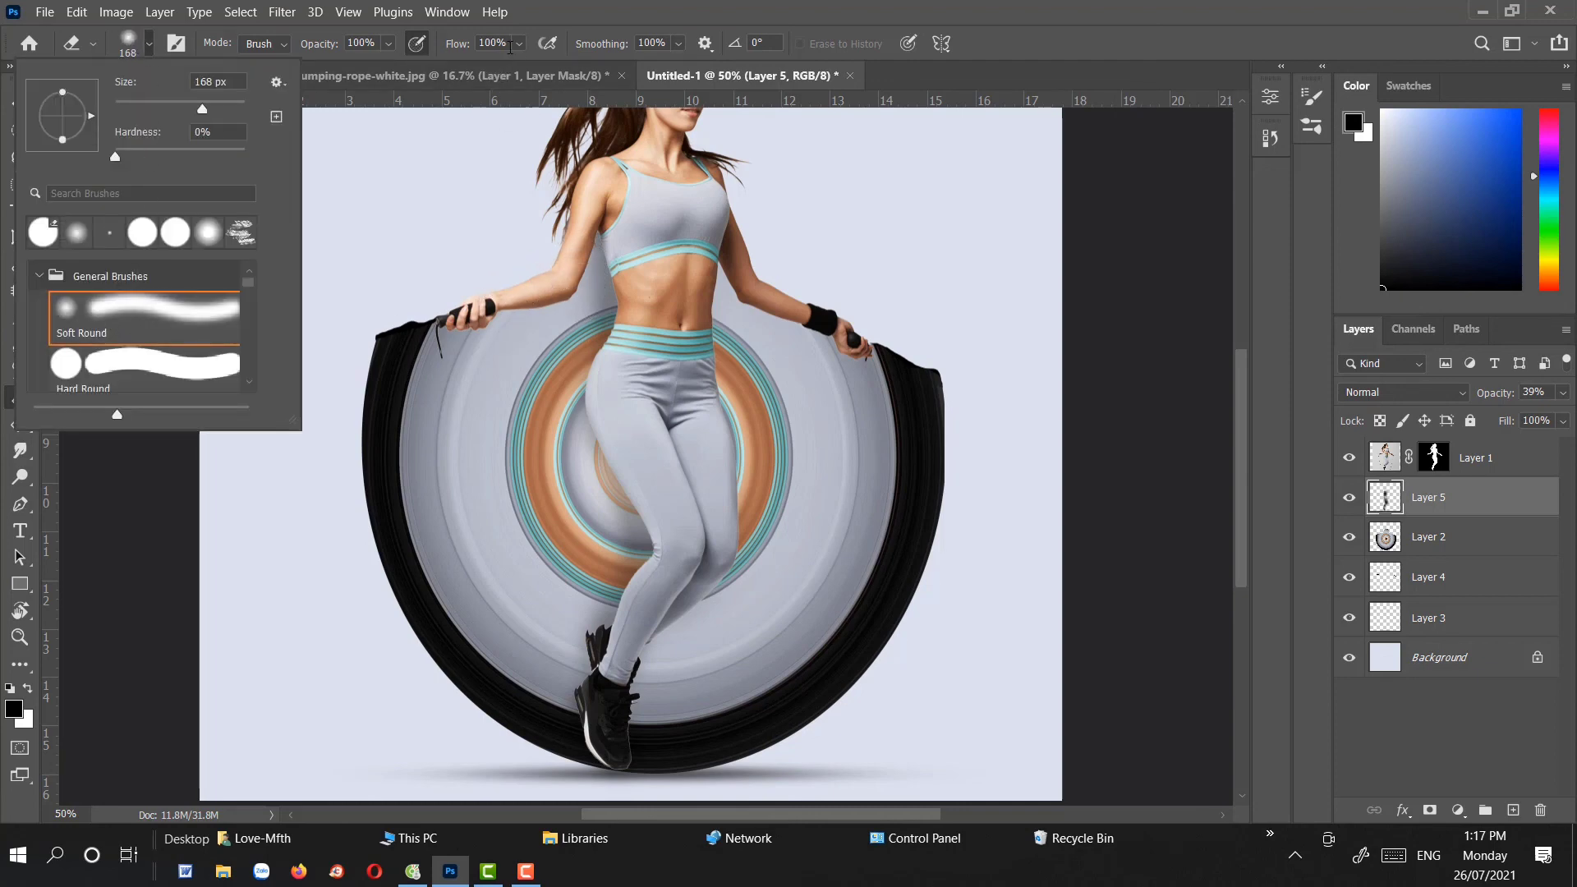
pyautogui.click(519, 44)
pyautogui.click(387, 44)
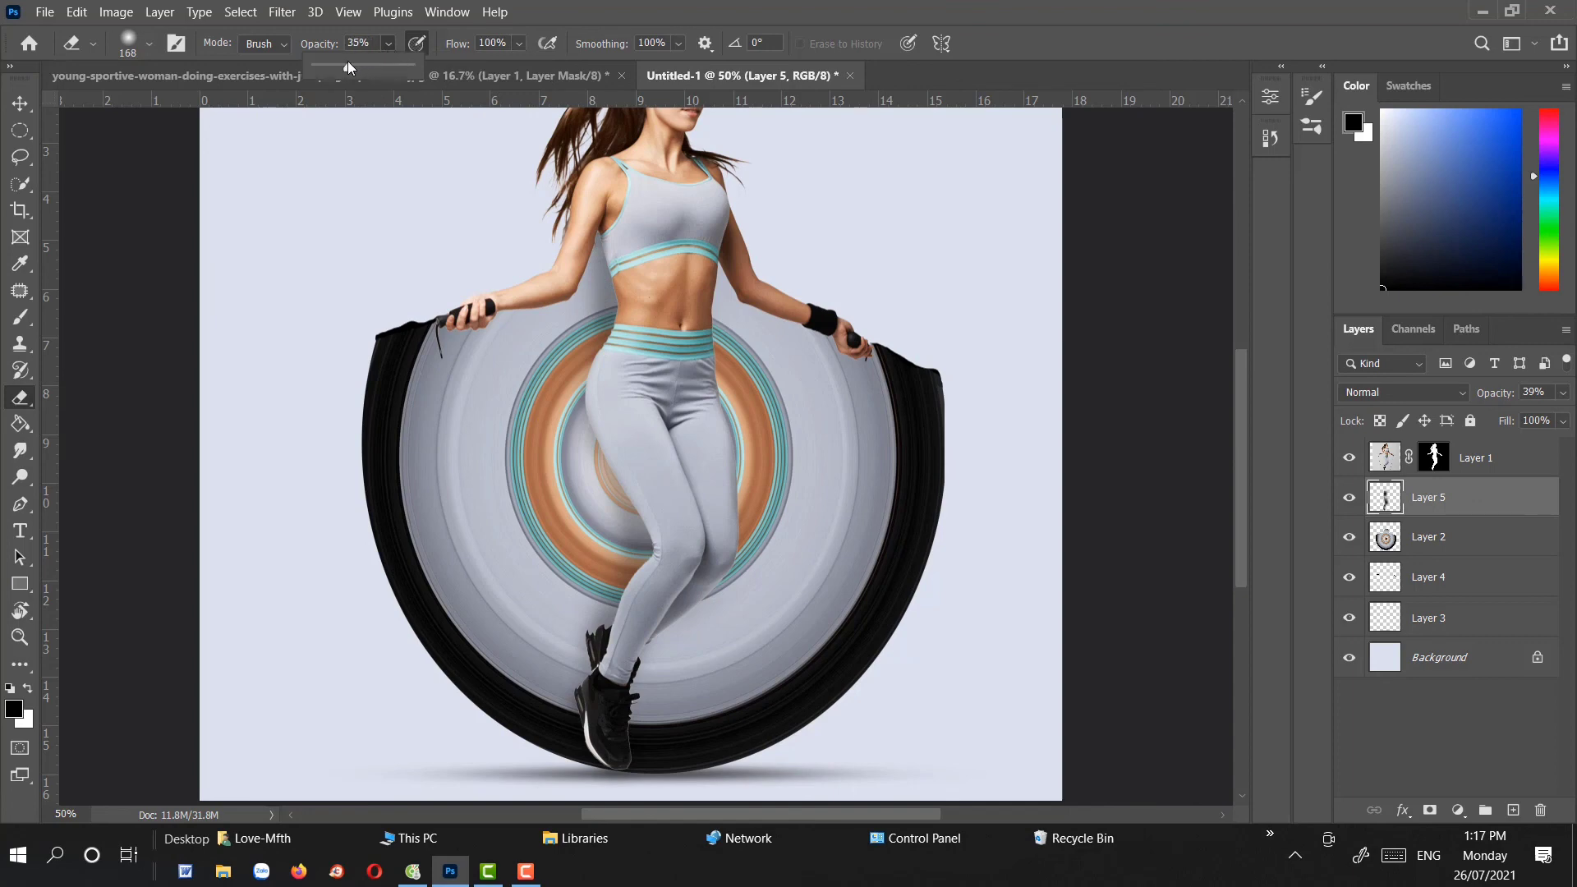
pyautogui.moveTo(348, 65); pyautogui.dragTo(336, 66)
pyautogui.click(579, 294)
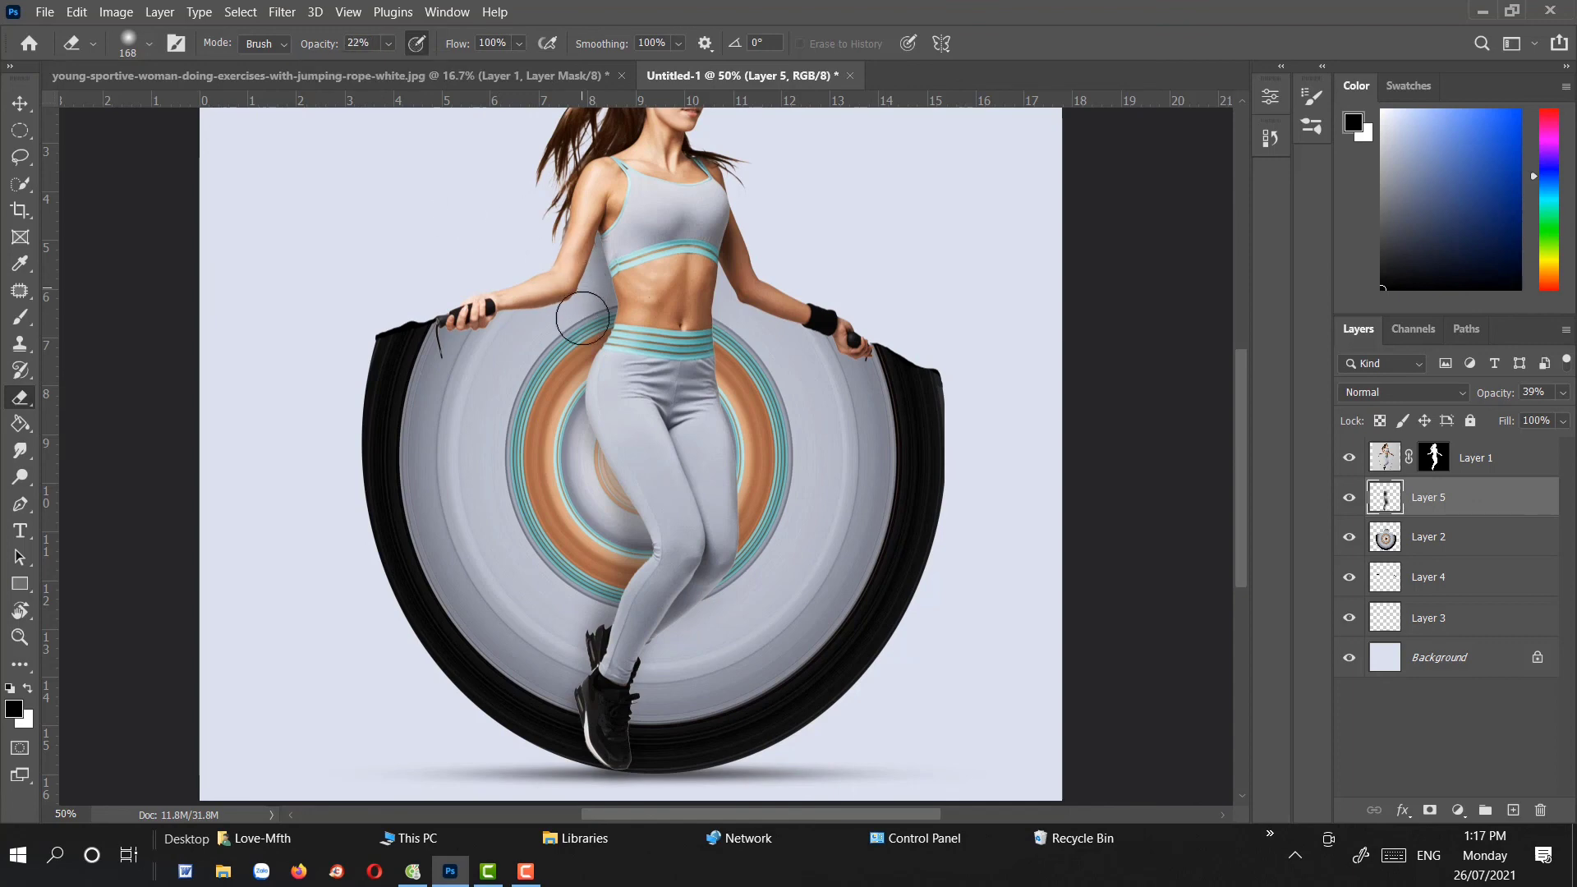
# Lightly erase the shading over the arm, left of the waist and beside the left thigh
pyautogui.moveTo(586, 304); pyautogui.dragTo(571, 272)
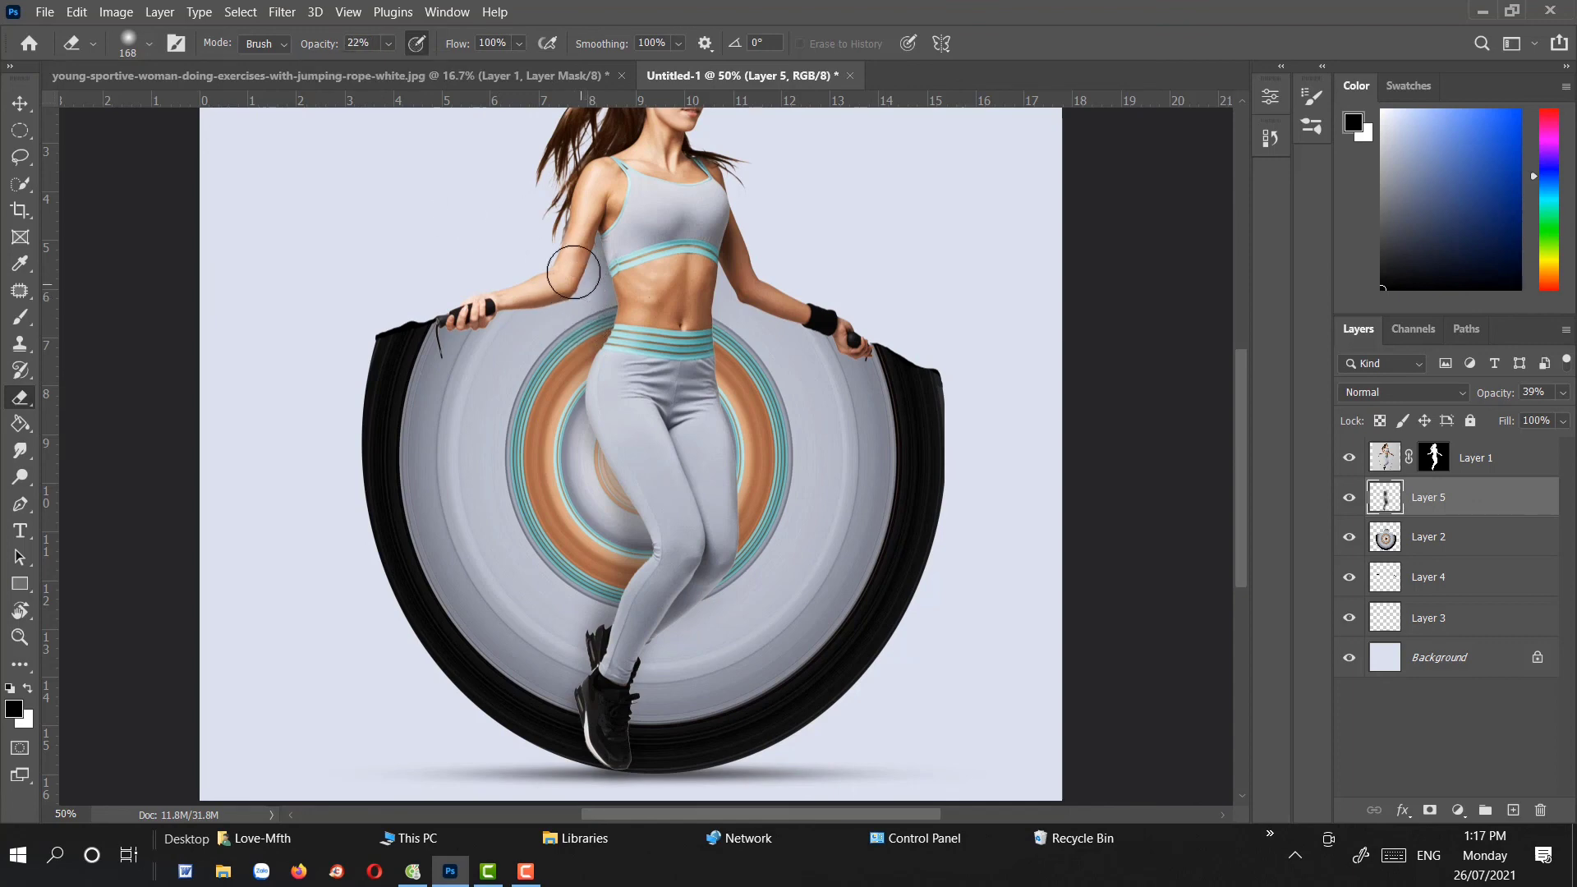
pyautogui.moveTo(580, 374)
pyautogui.mouseDown()
pyautogui.moveTo(556, 422)
pyautogui.moveTo(570, 356)
pyautogui.moveTo(557, 324)
pyautogui.moveTo(573, 327)
pyautogui.mouseUp()
pyautogui.moveTo(545, 528)
pyautogui.mouseDown()
pyautogui.moveTo(591, 526)
pyautogui.moveTo(612, 558)
pyautogui.moveTo(583, 491)
pyautogui.moveTo(593, 604)
pyautogui.moveTo(602, 526)
pyautogui.mouseUp()
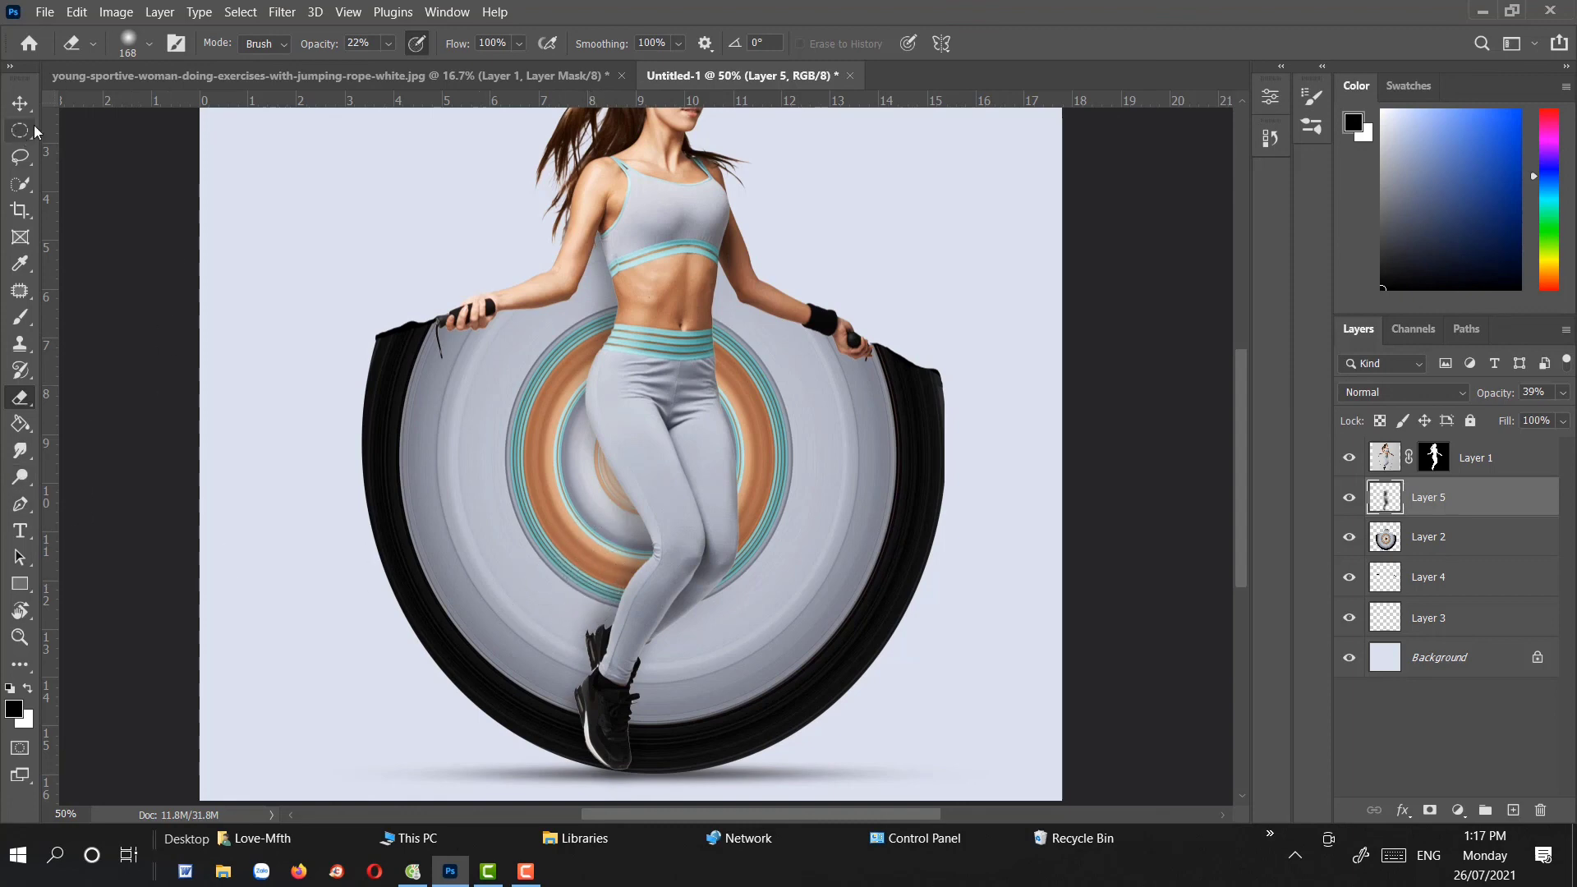
pyautogui.click(17, 109)
pyautogui.hotkey('ctrl', '-')
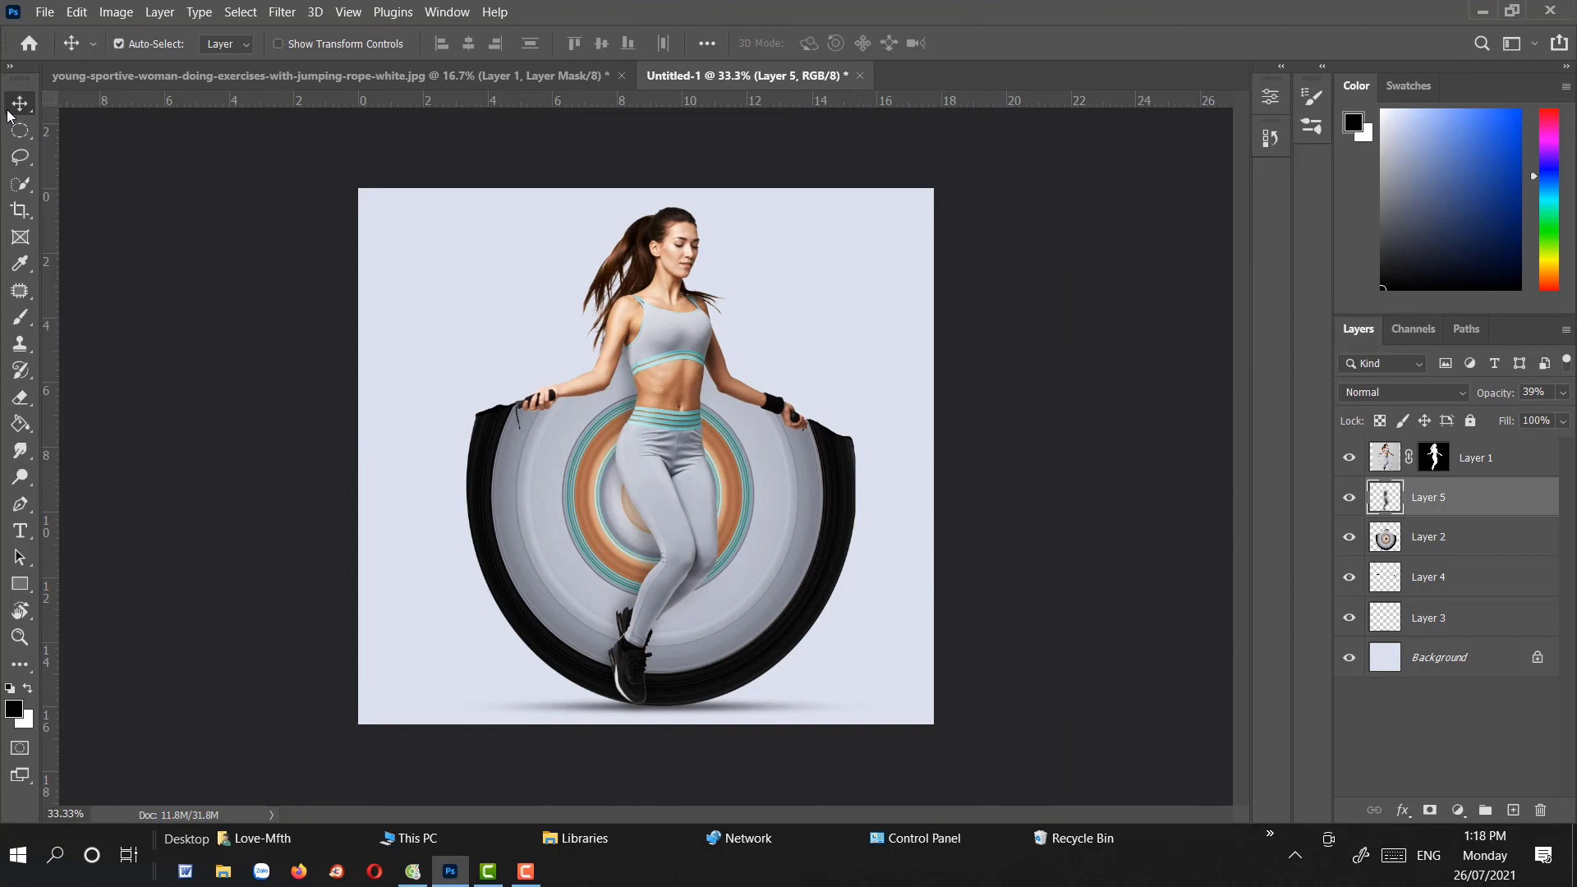
pyautogui.click(19, 317)
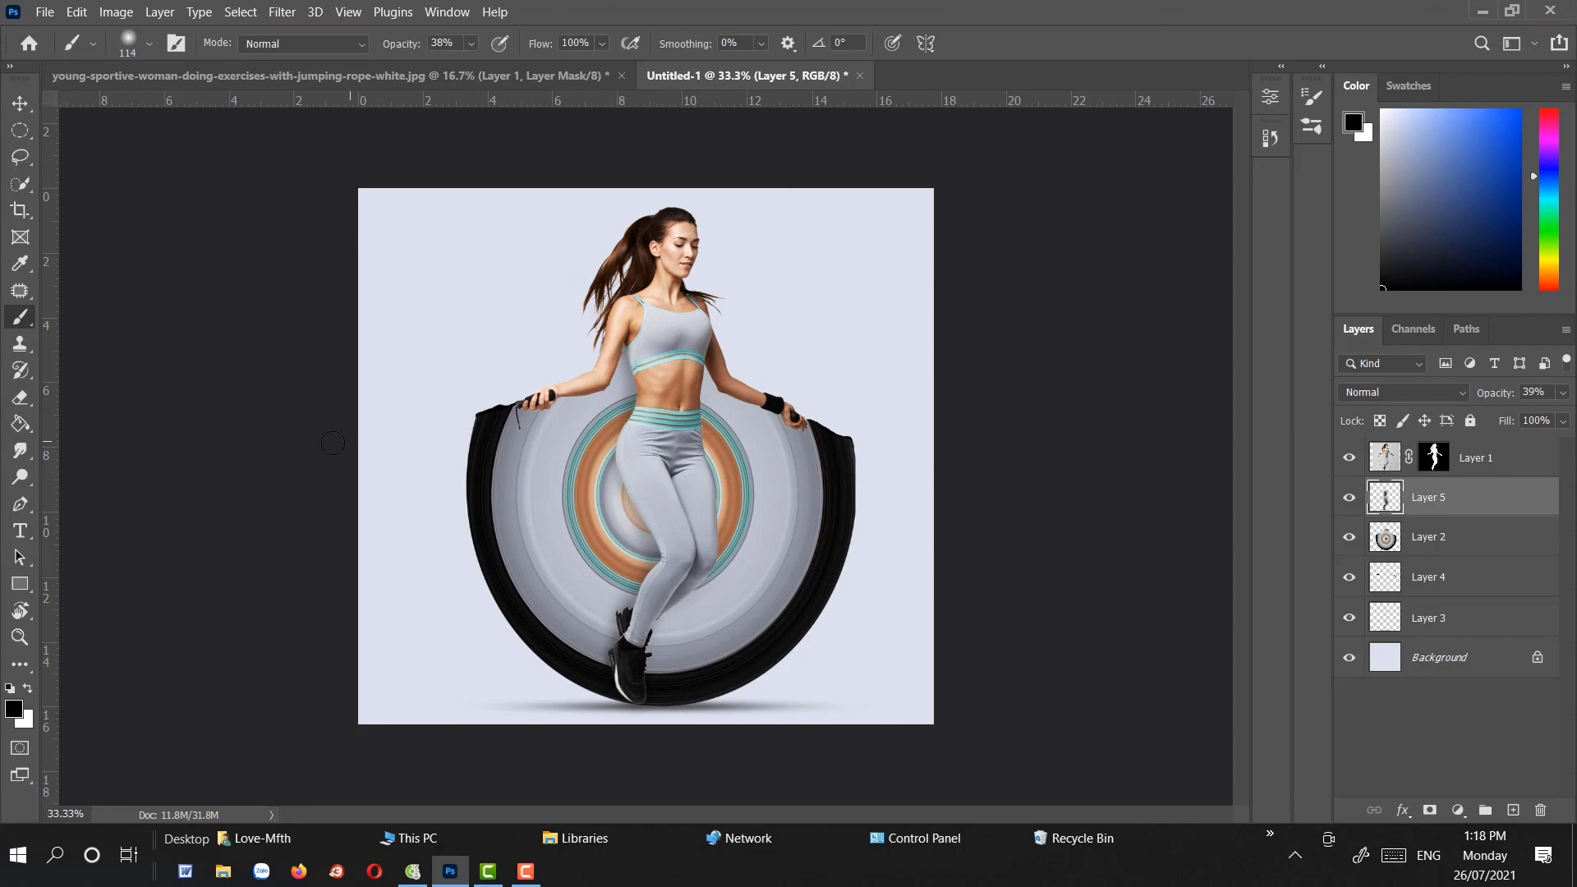
pyautogui.press('e')
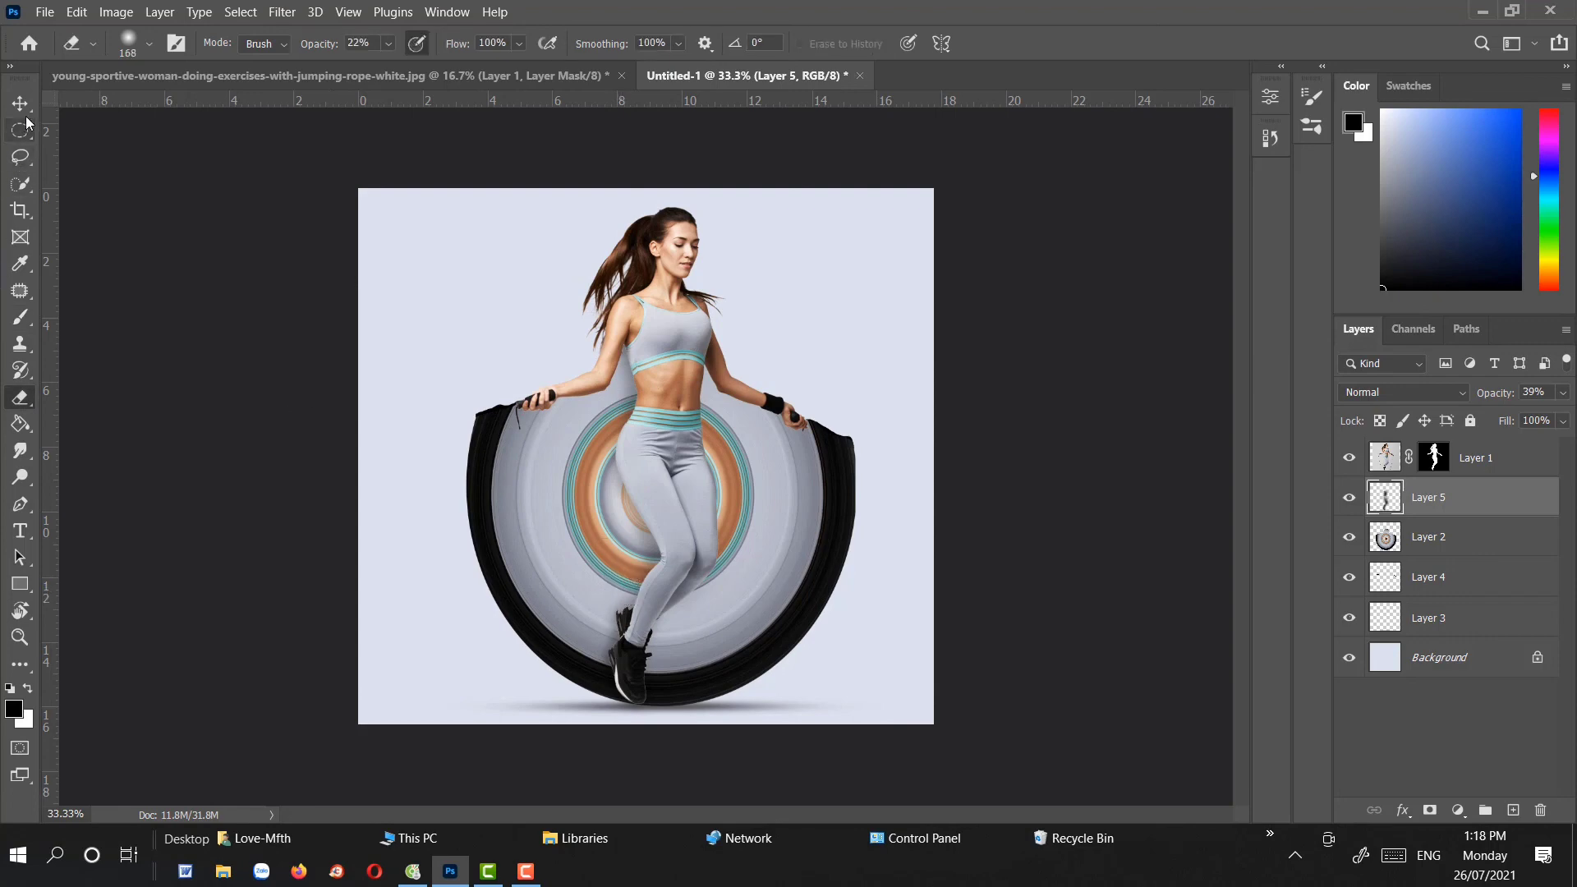
pyautogui.click(22, 104)
pyautogui.hotkey('ctrl', '-')
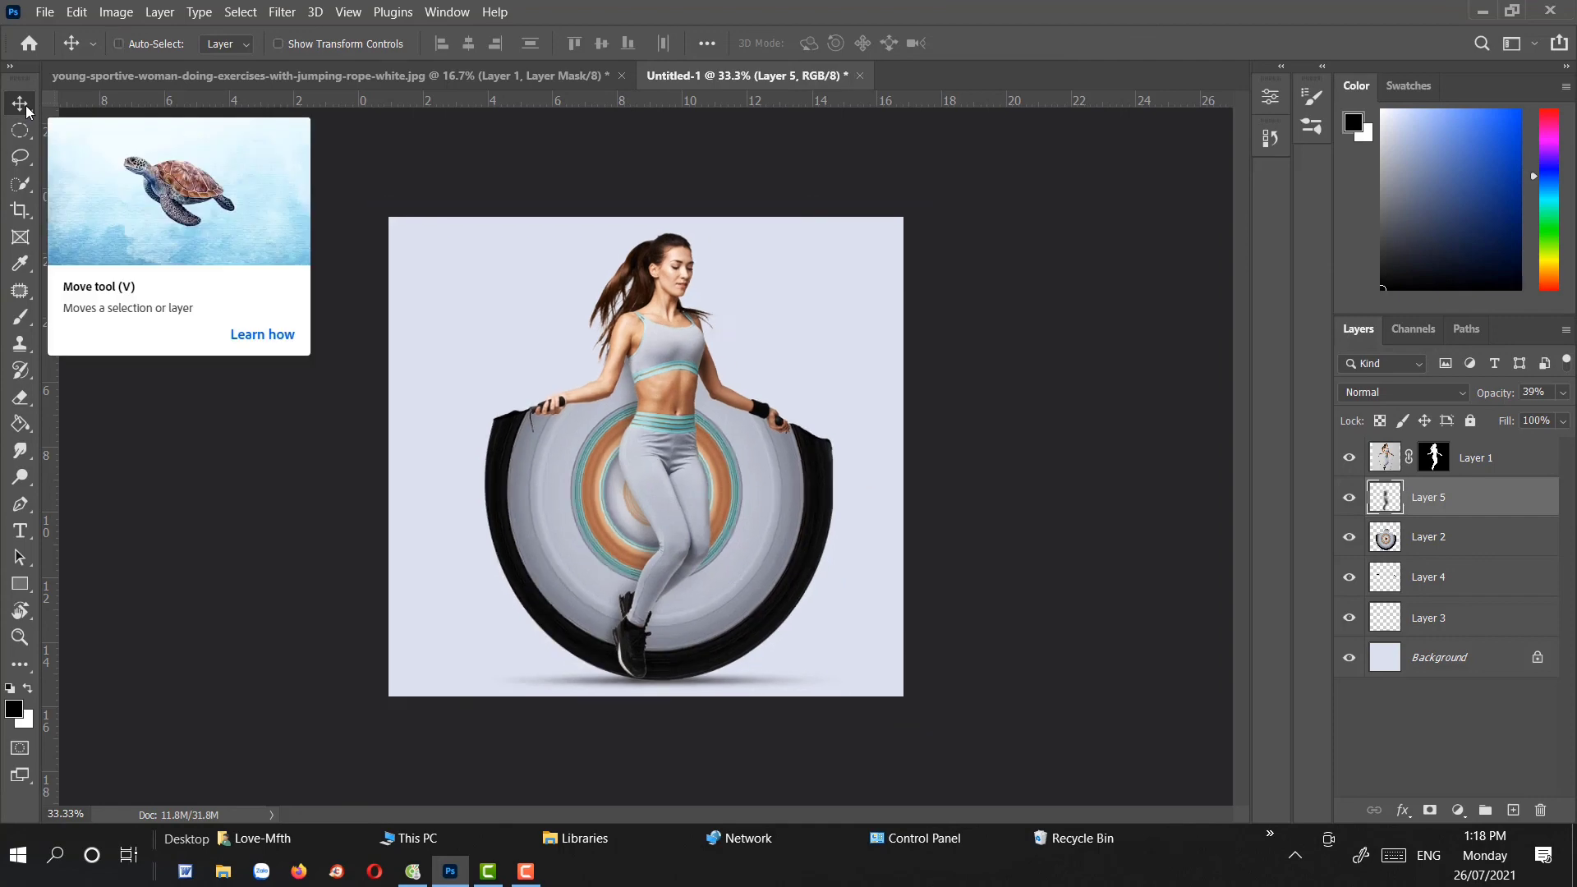
pyautogui.hotkey('ctrl', '-')
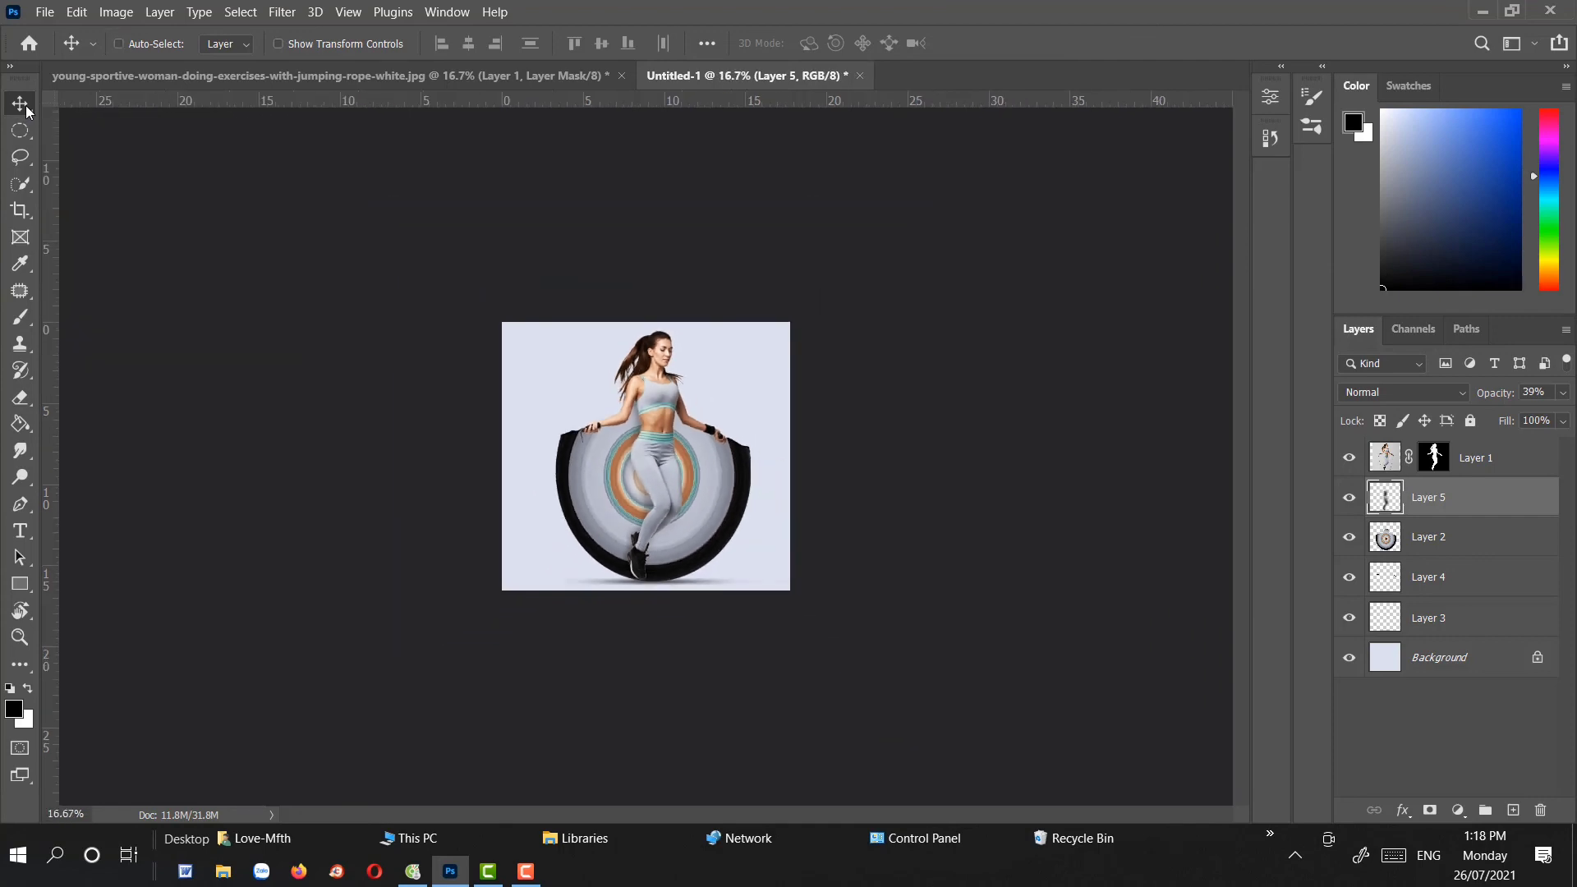
pyautogui.hotkey('ctrl', '+')
pyautogui.hotkey('ctrl', '+')
pyautogui.hotkey('ctrl', '+')
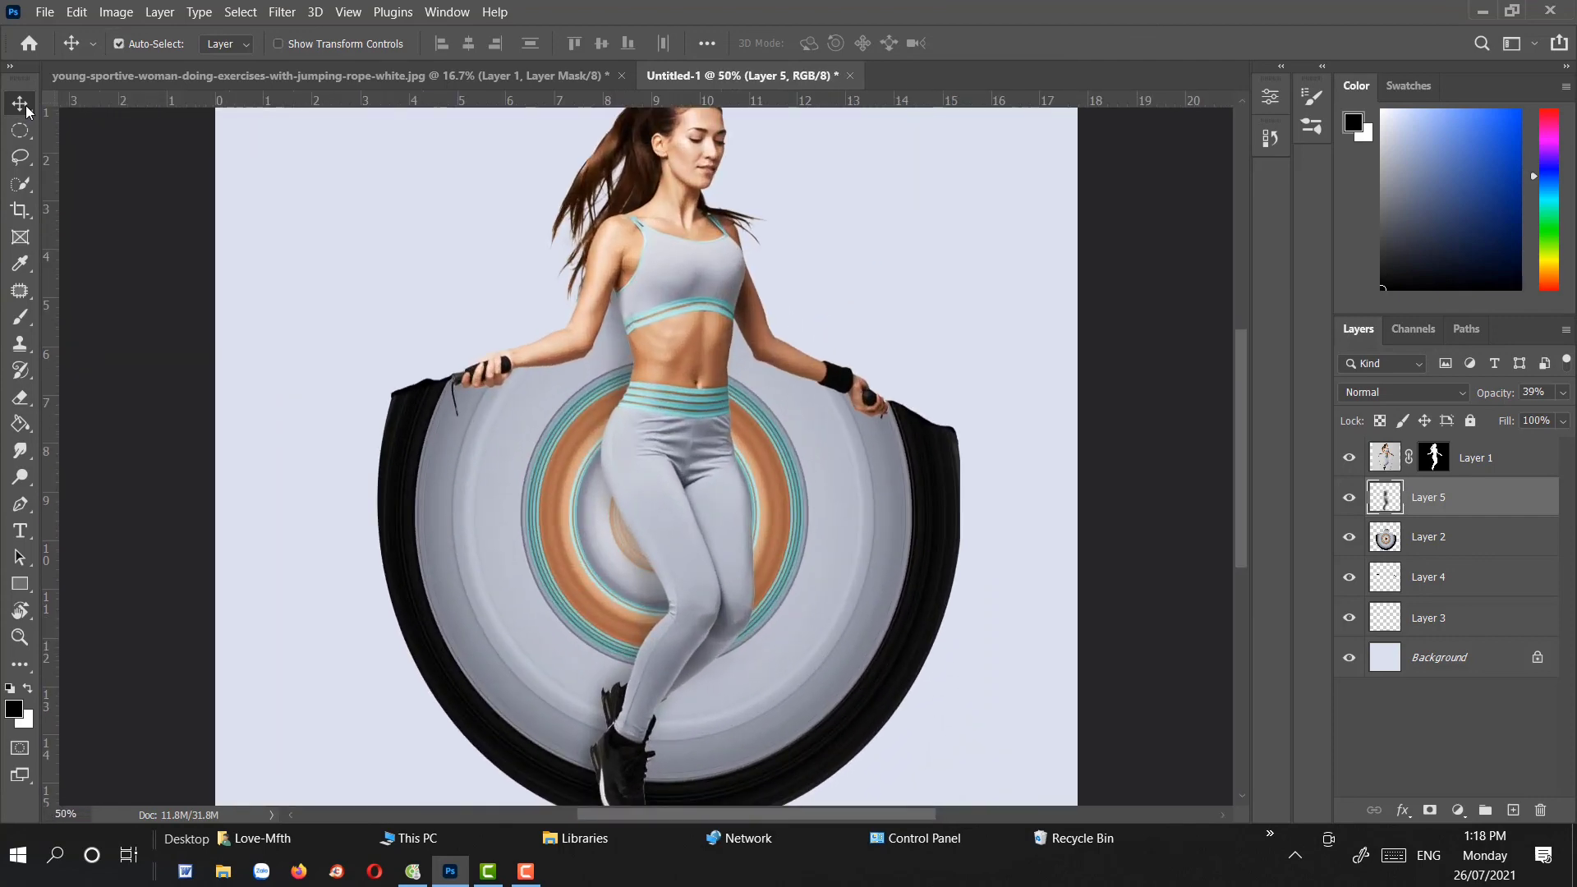
pyautogui.hotkey('ctrl', '-')
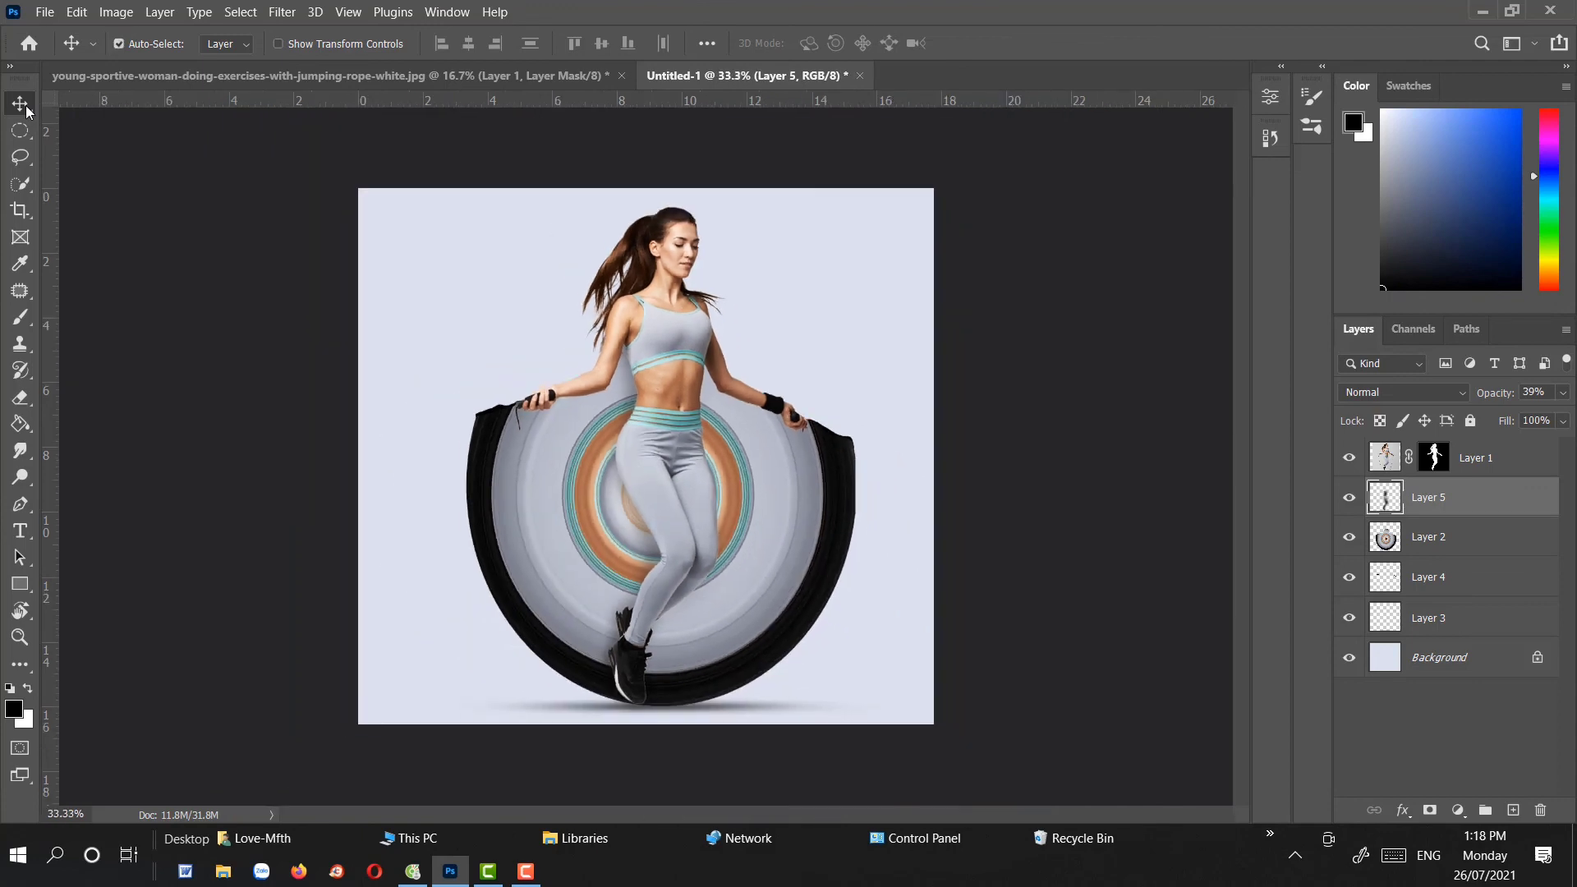